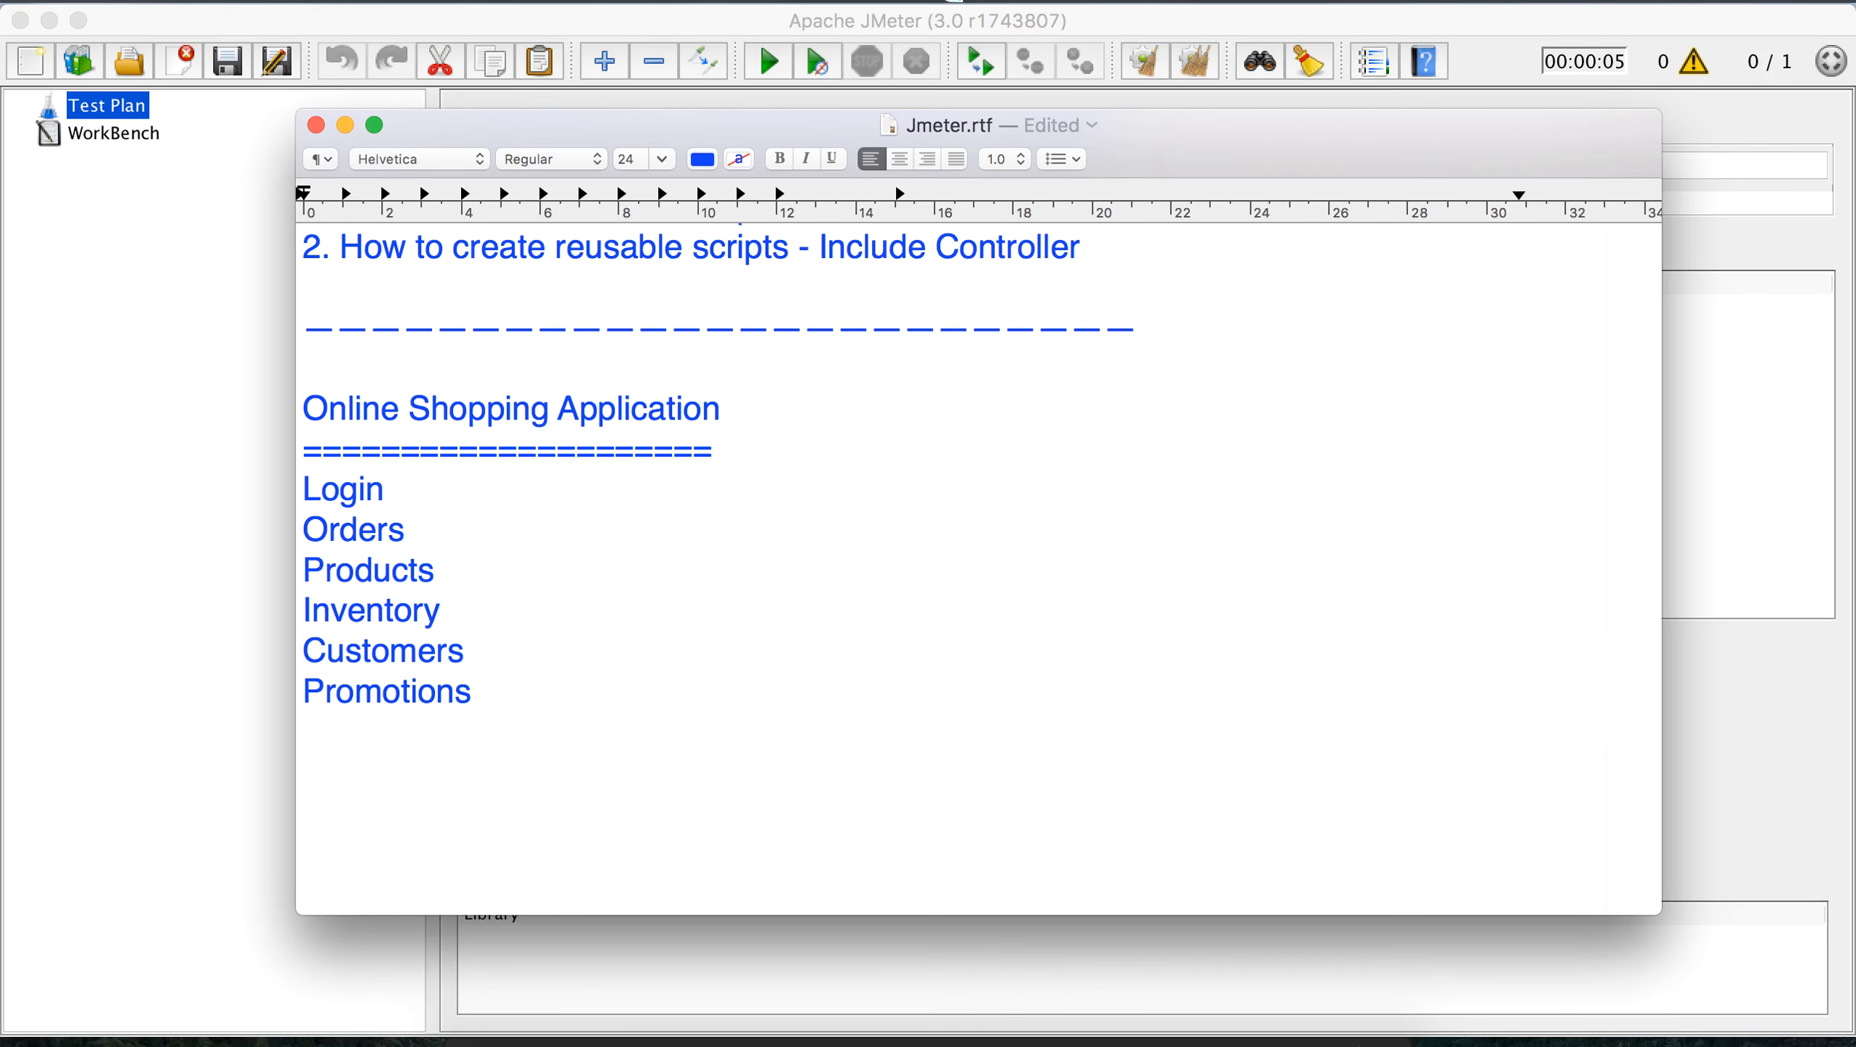
Step: Copy "Login" in the Jmeter.rtf module list and insert it, preceded by a blank line, above Products and above Inventory
left_click_drag(403, 504, 245, 499)
key("super+c")
left_click(424, 525)
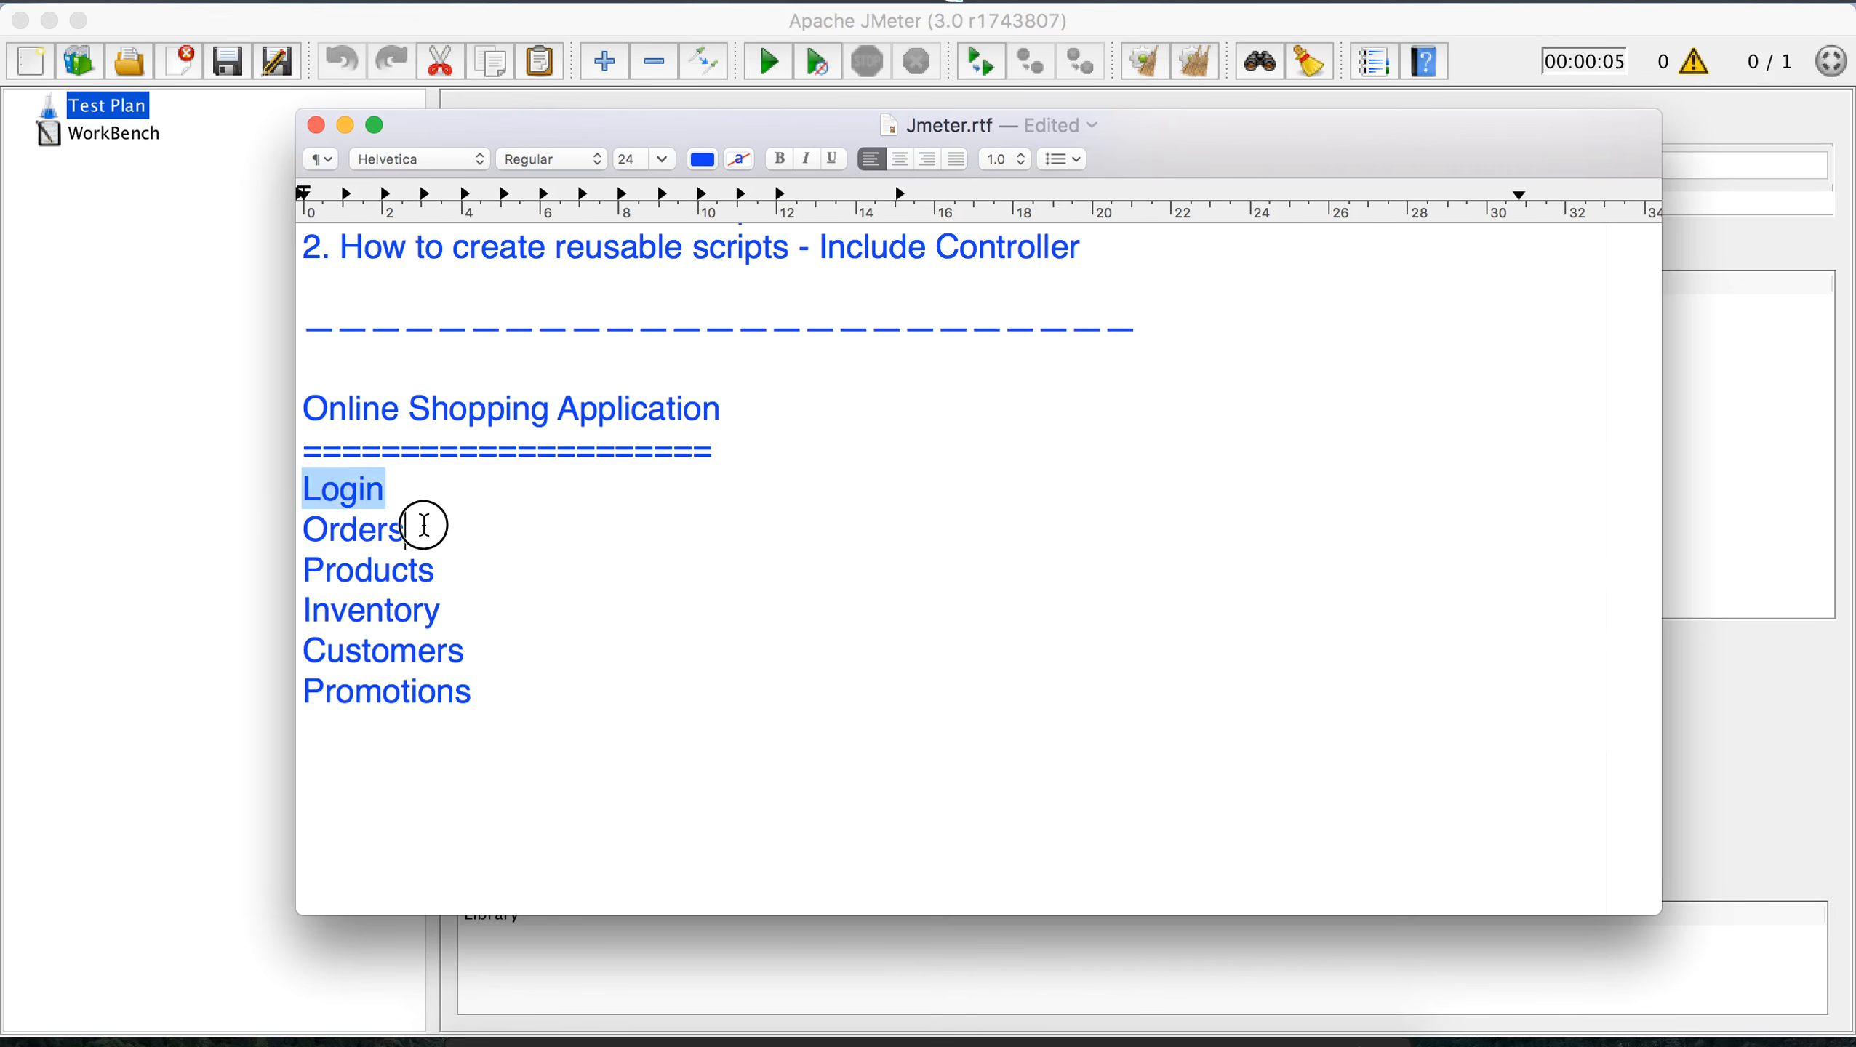
key("Return")
key("Return")
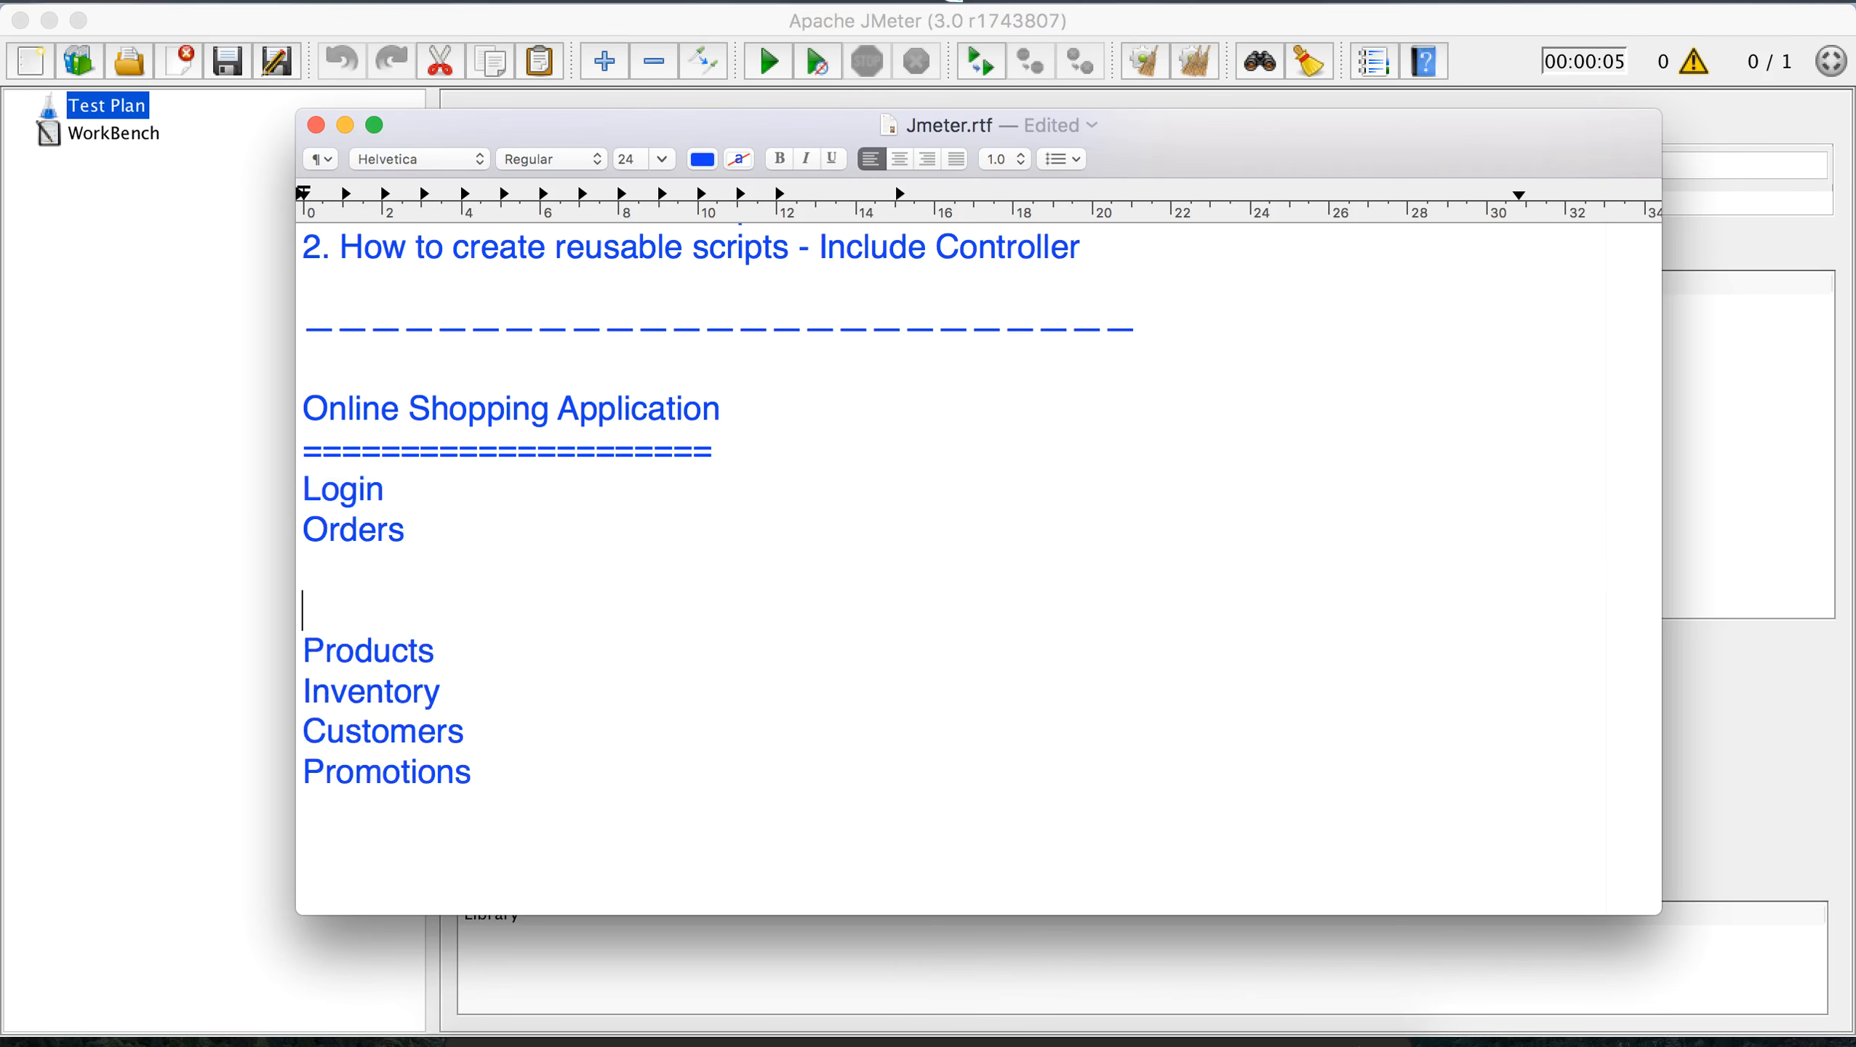
key("super+v")
left_click(437, 661)
key("Return")
key("Return")
type("Login")
Step: Insert a blank line and "Login" above Customers and above Promotions in the module list
scroll(509, 597, "down", 3)
left_click(460, 547)
key("Return")
key("Return")
type("Login")
left_click(495, 660)
key("Return")
key("Return")
type("Login")
scroll(979, 570, "up", 3)
scroll(979, 570, "down", 3)
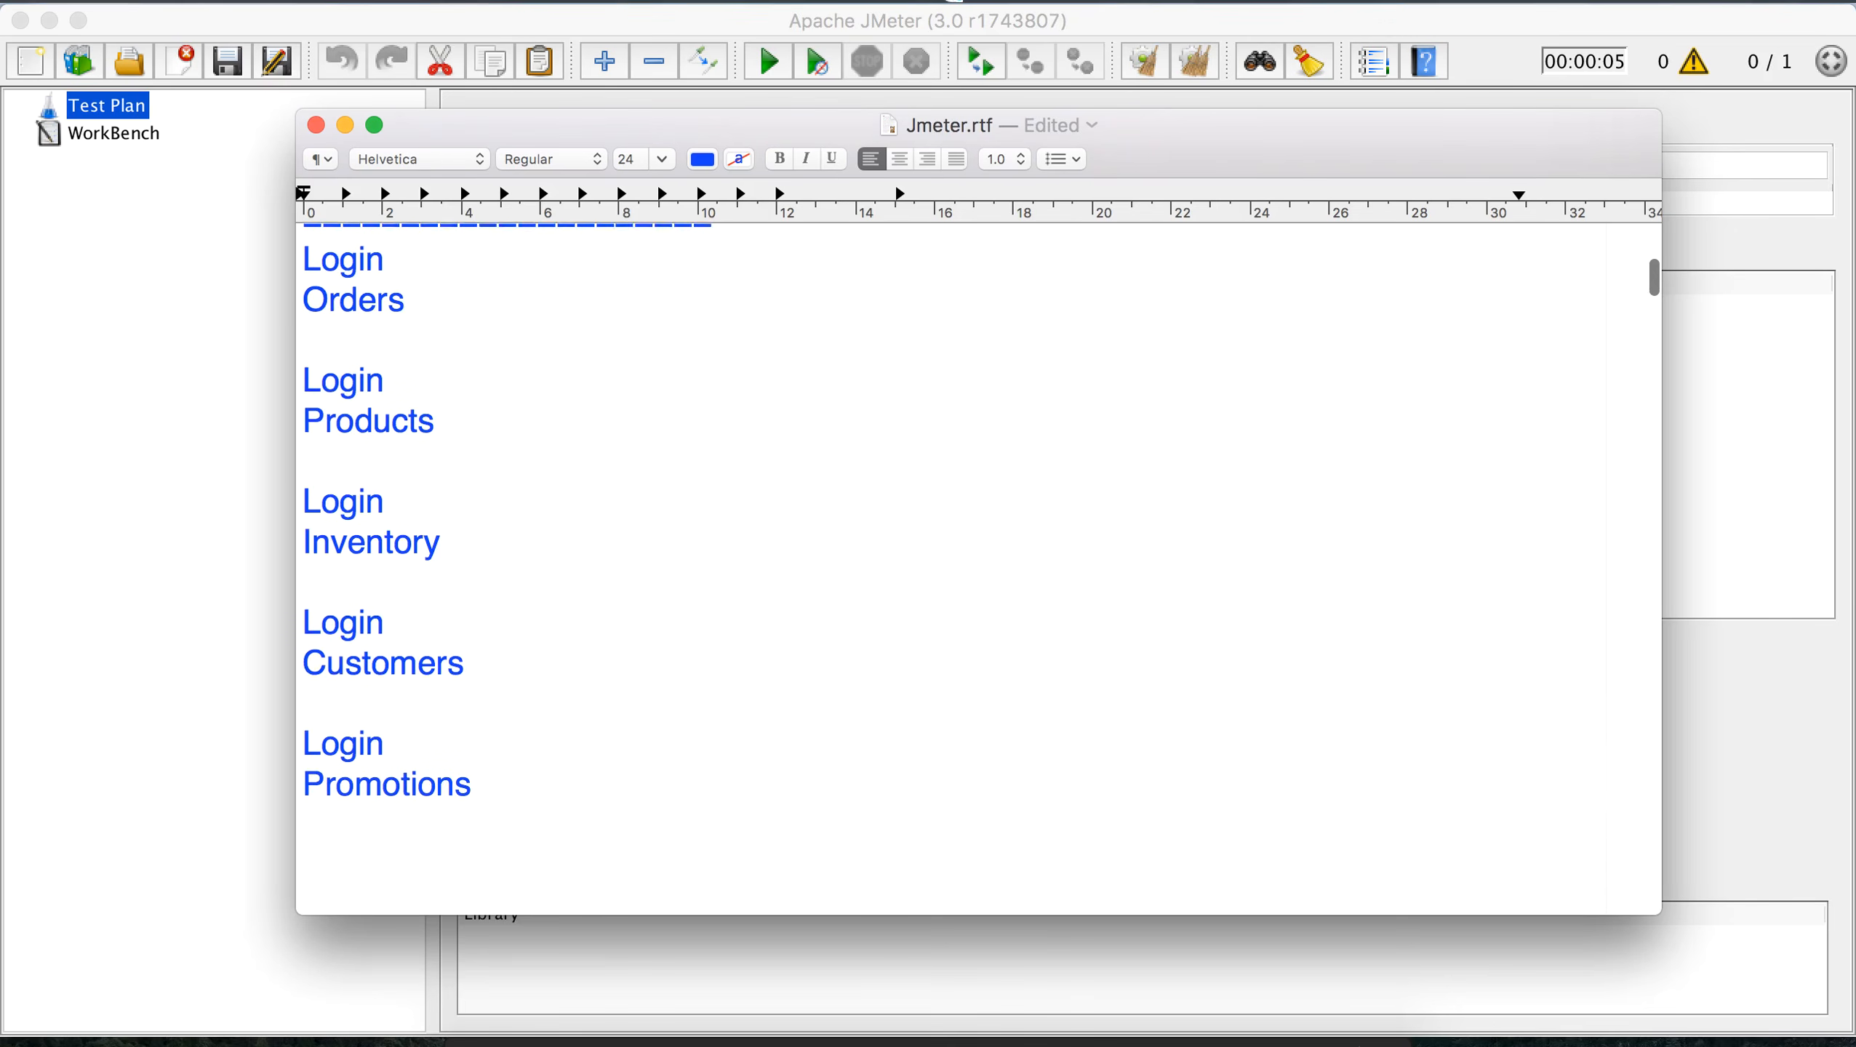
scroll(979, 570, "up", 2)
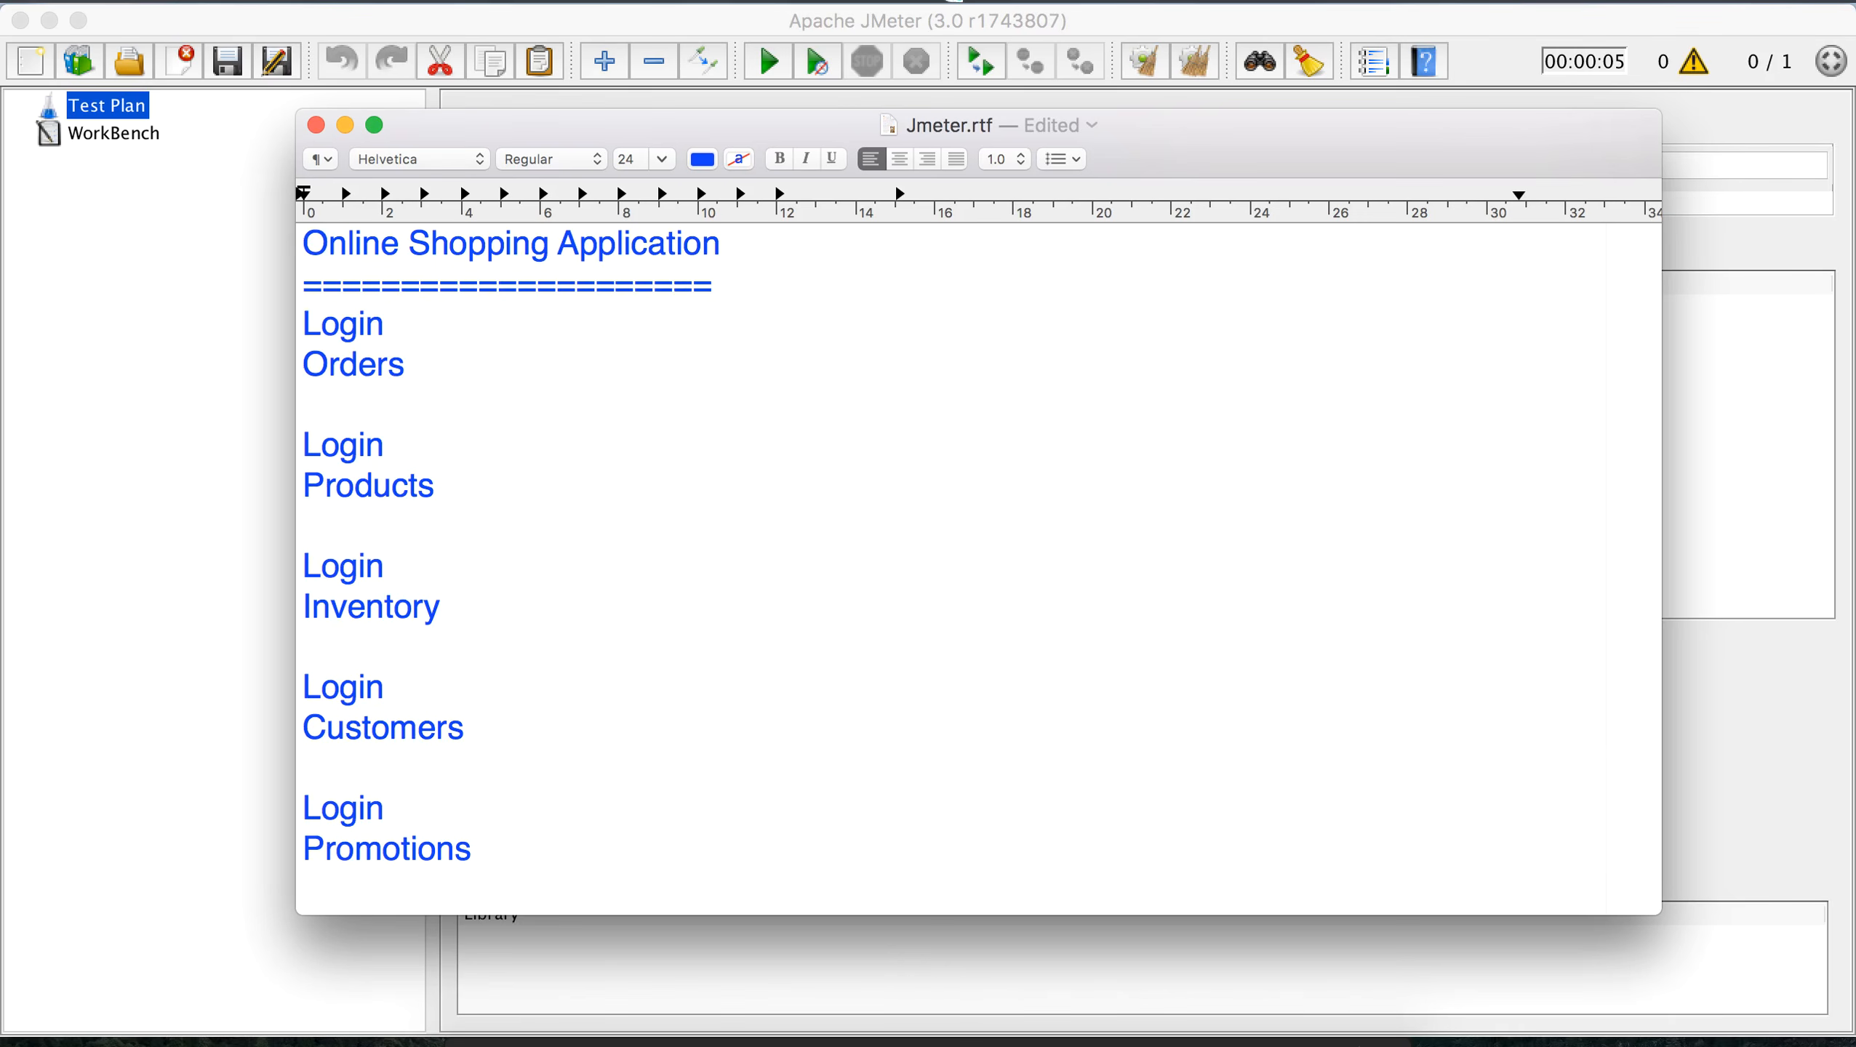
Step: Remove the added "Login" entries and blank lines above Promotions and Customers
key("BackSpace")
key("BackSpace")
key("BackSpace")
key("BackSpace")
key("BackSpace")
key("BackSpace")
key("BackSpace")
key("Up")
key("BackSpace")
key("BackSpace")
key("BackSpace")
key("BackSpace")
key("BackSpace")
key("BackSpace")
key("BackSpace")
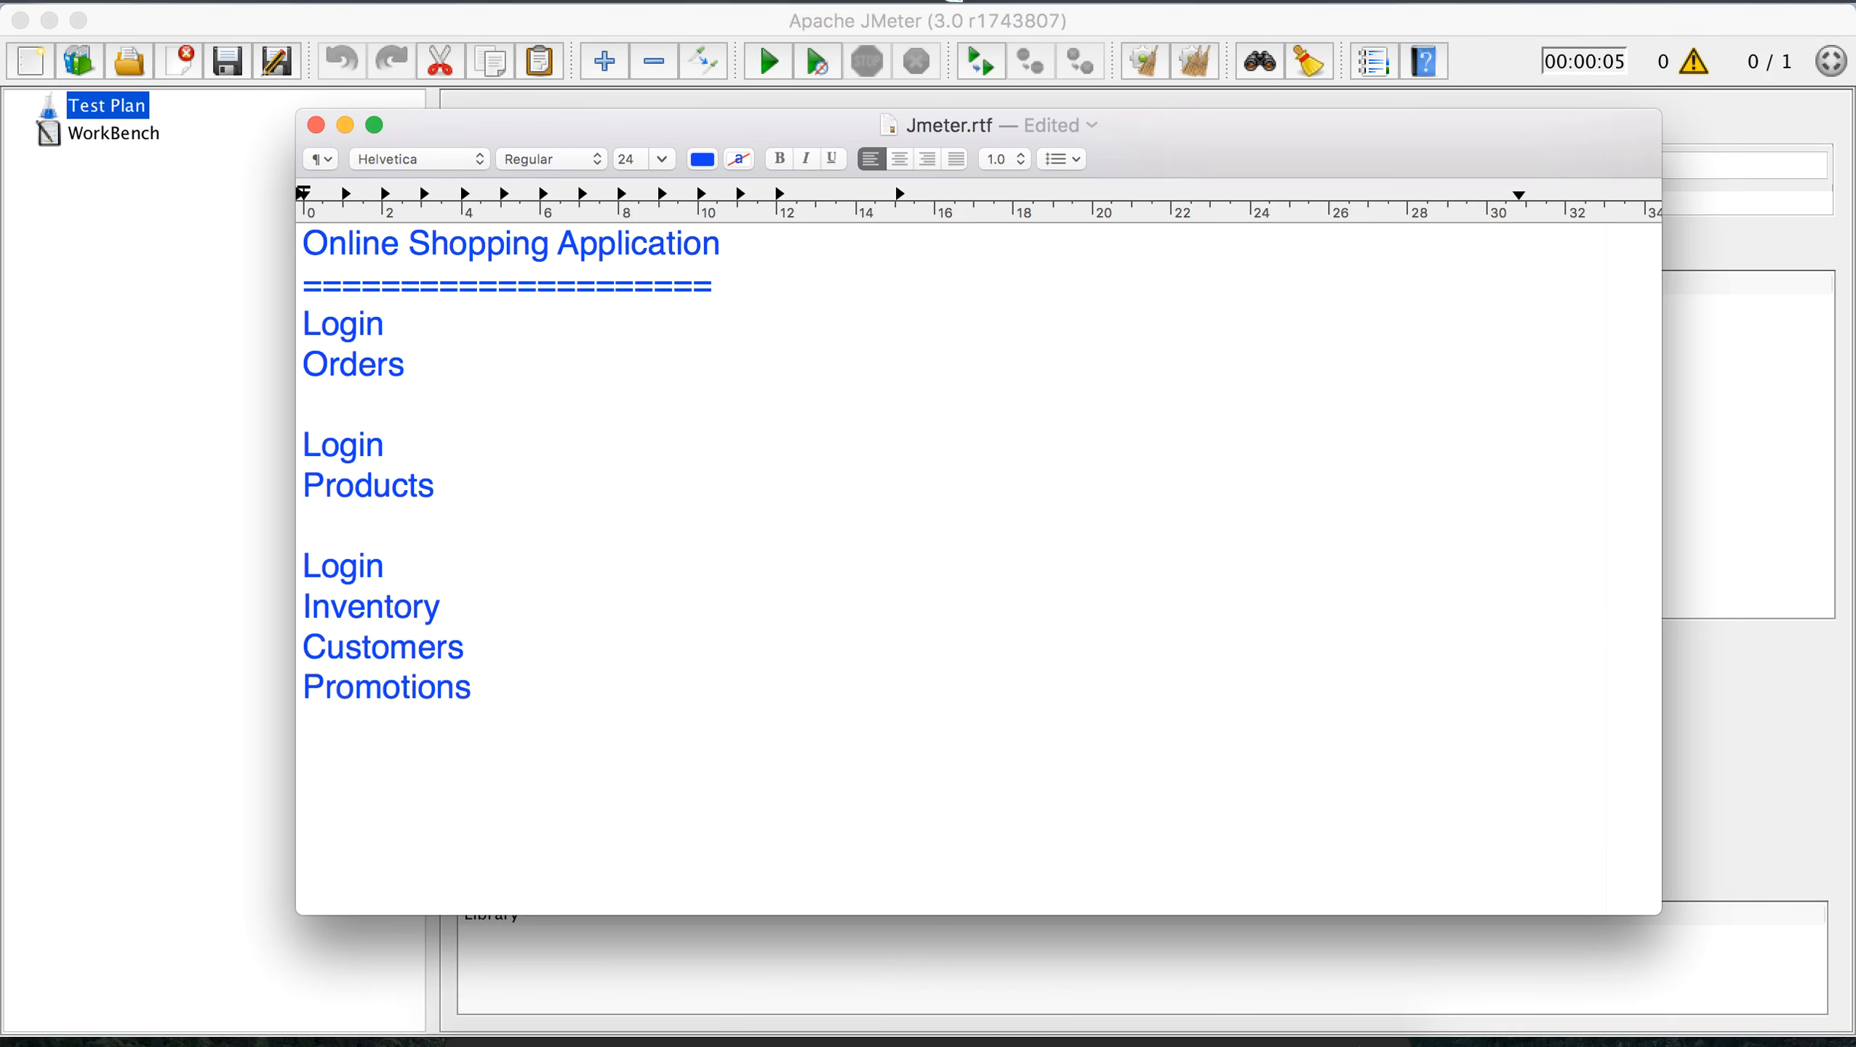
Step: Remove the added "Login" entries and blank lines above Inventory and Products
key("Up")
key("BackSpace")
key("BackSpace")
key("BackSpace")
key("BackSpace")
key("BackSpace")
key("BackSpace")
key("BackSpace")
key("Up")
key("BackSpace")
key("BackSpace")
key("BackSpace")
key("BackSpace")
key("BackSpace")
key("BackSpace")
key("BackSpace")
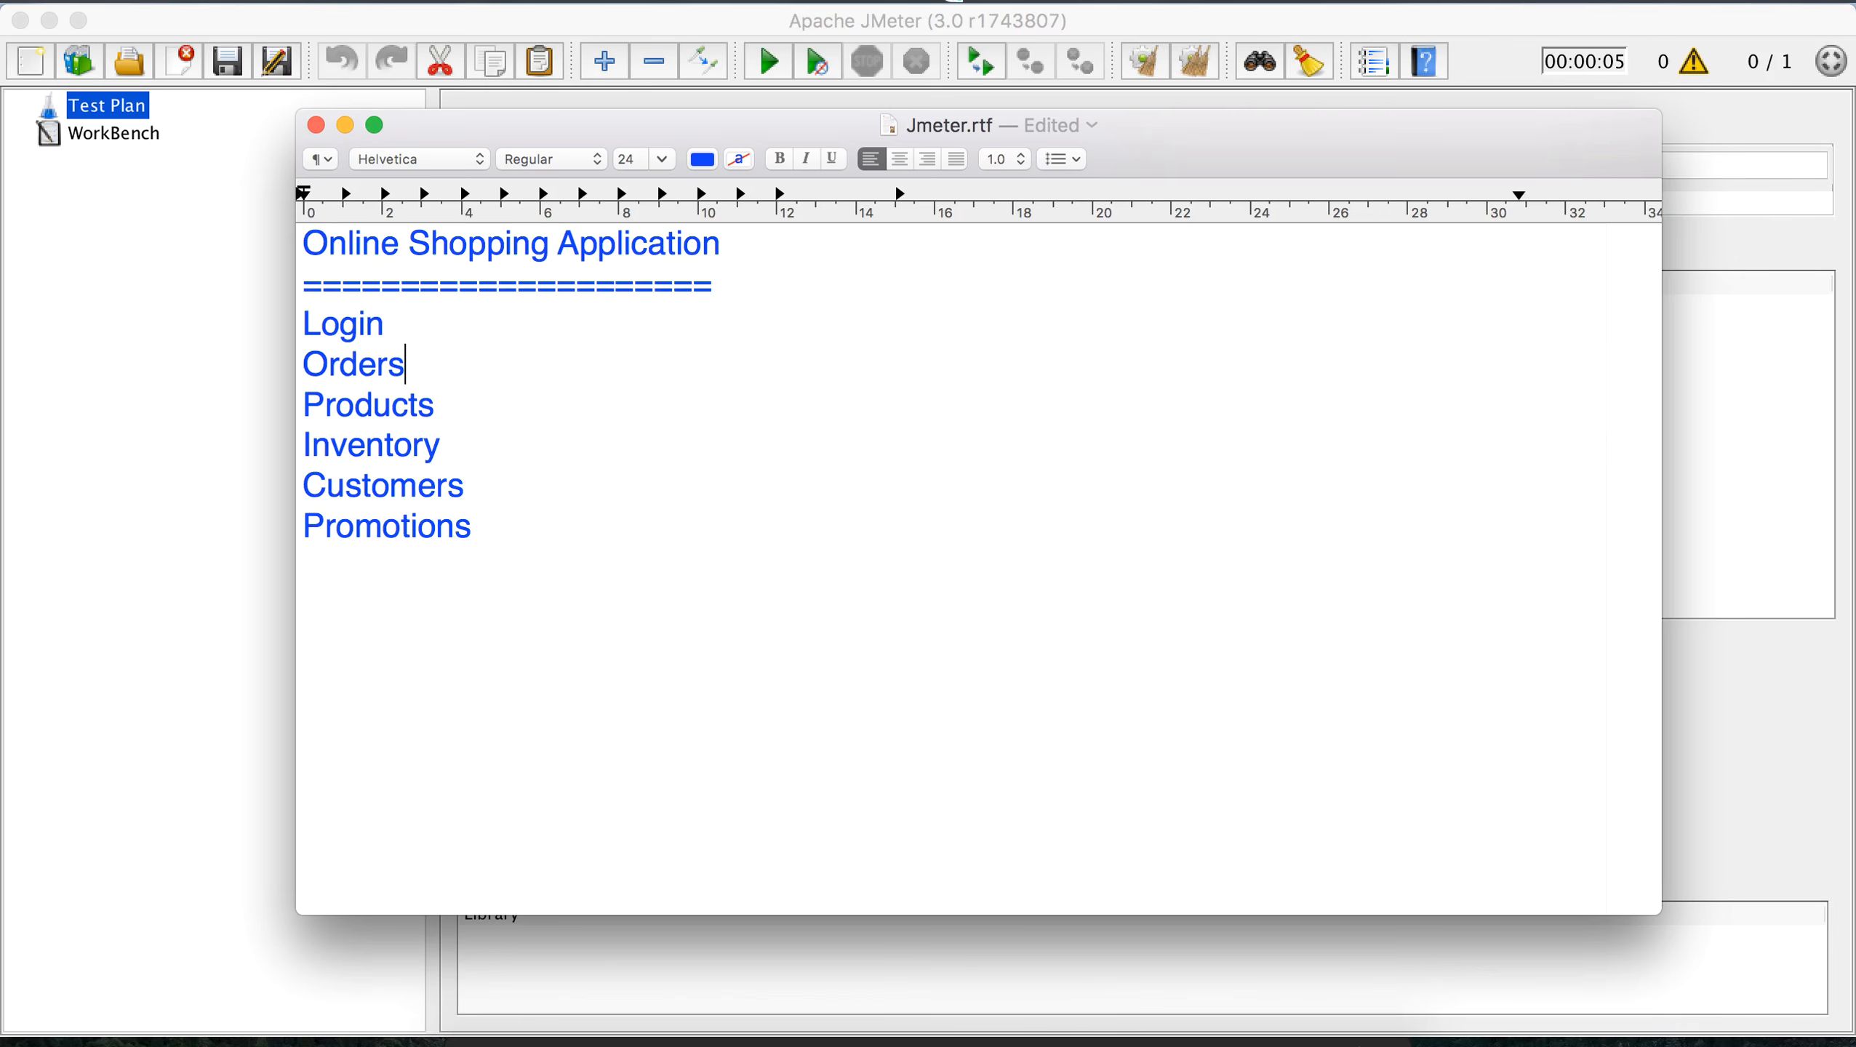
scroll(733, 440, "up", 3)
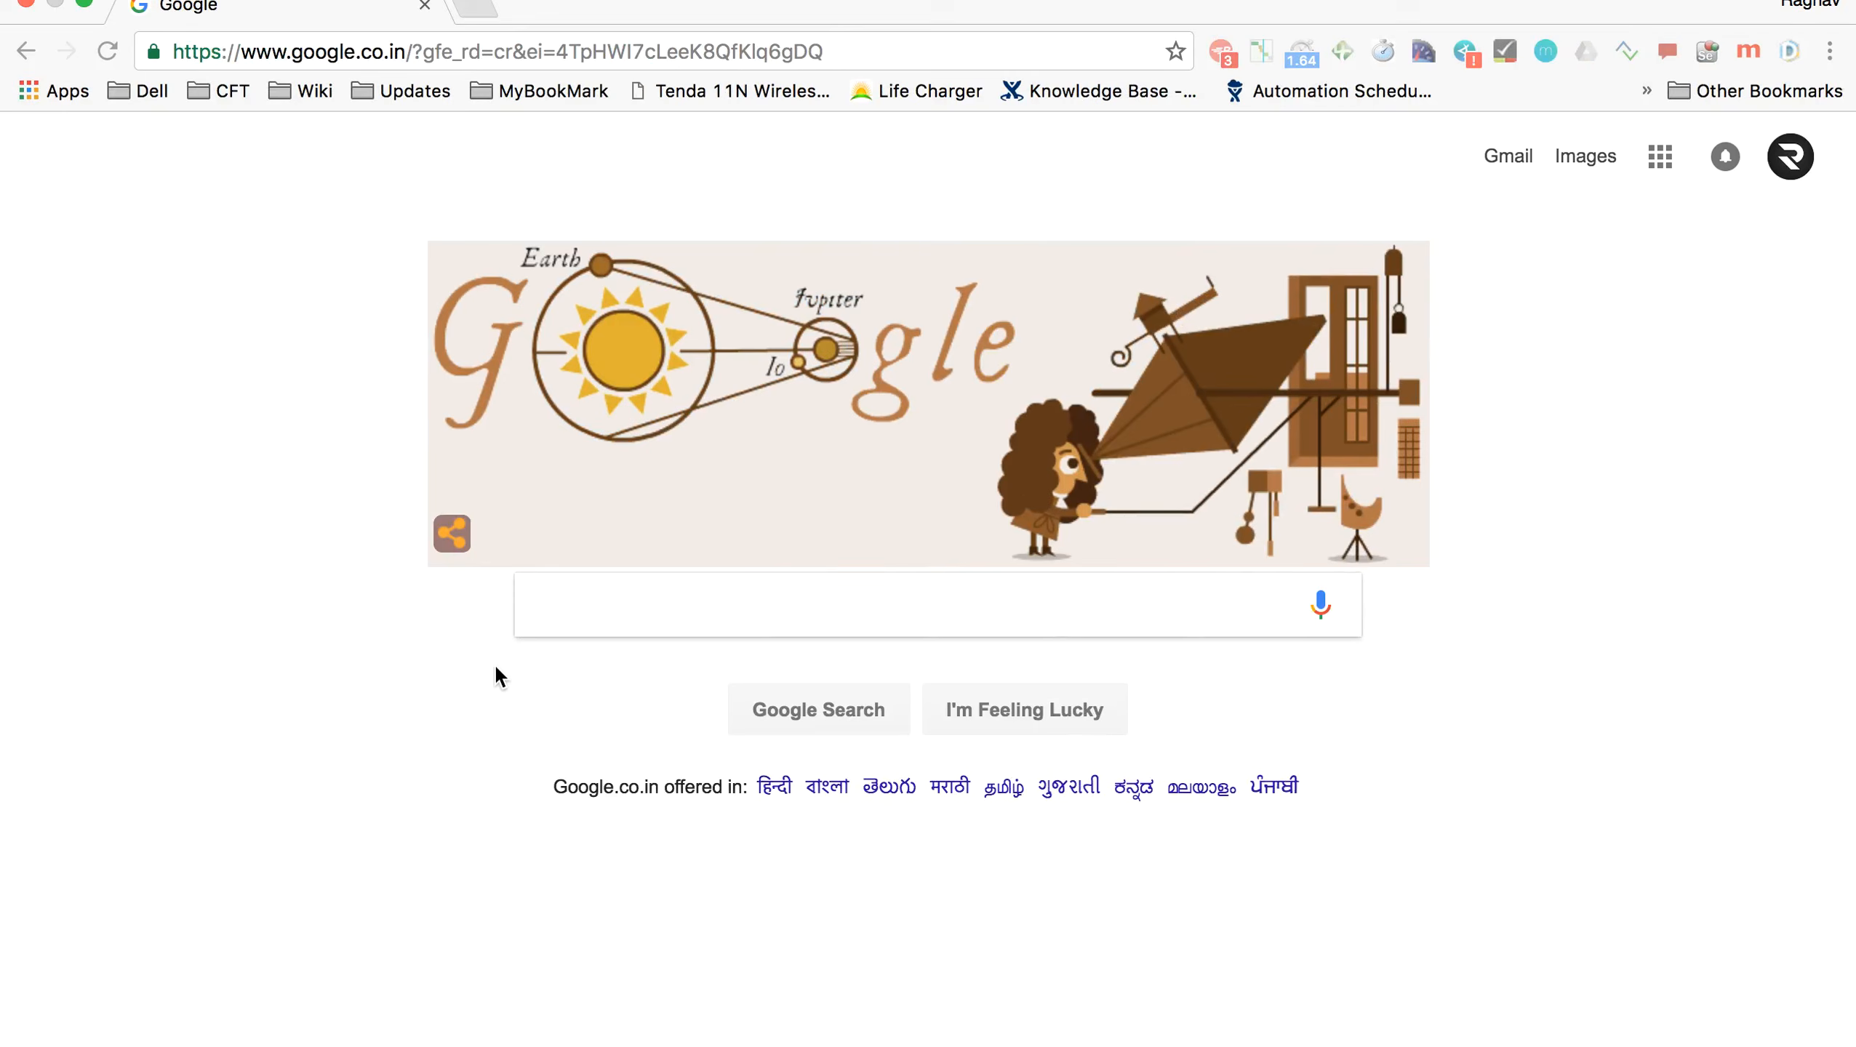
Step: Switch to Chrome, search Google for typing.com and open its Student Login page
left_click(496, 667)
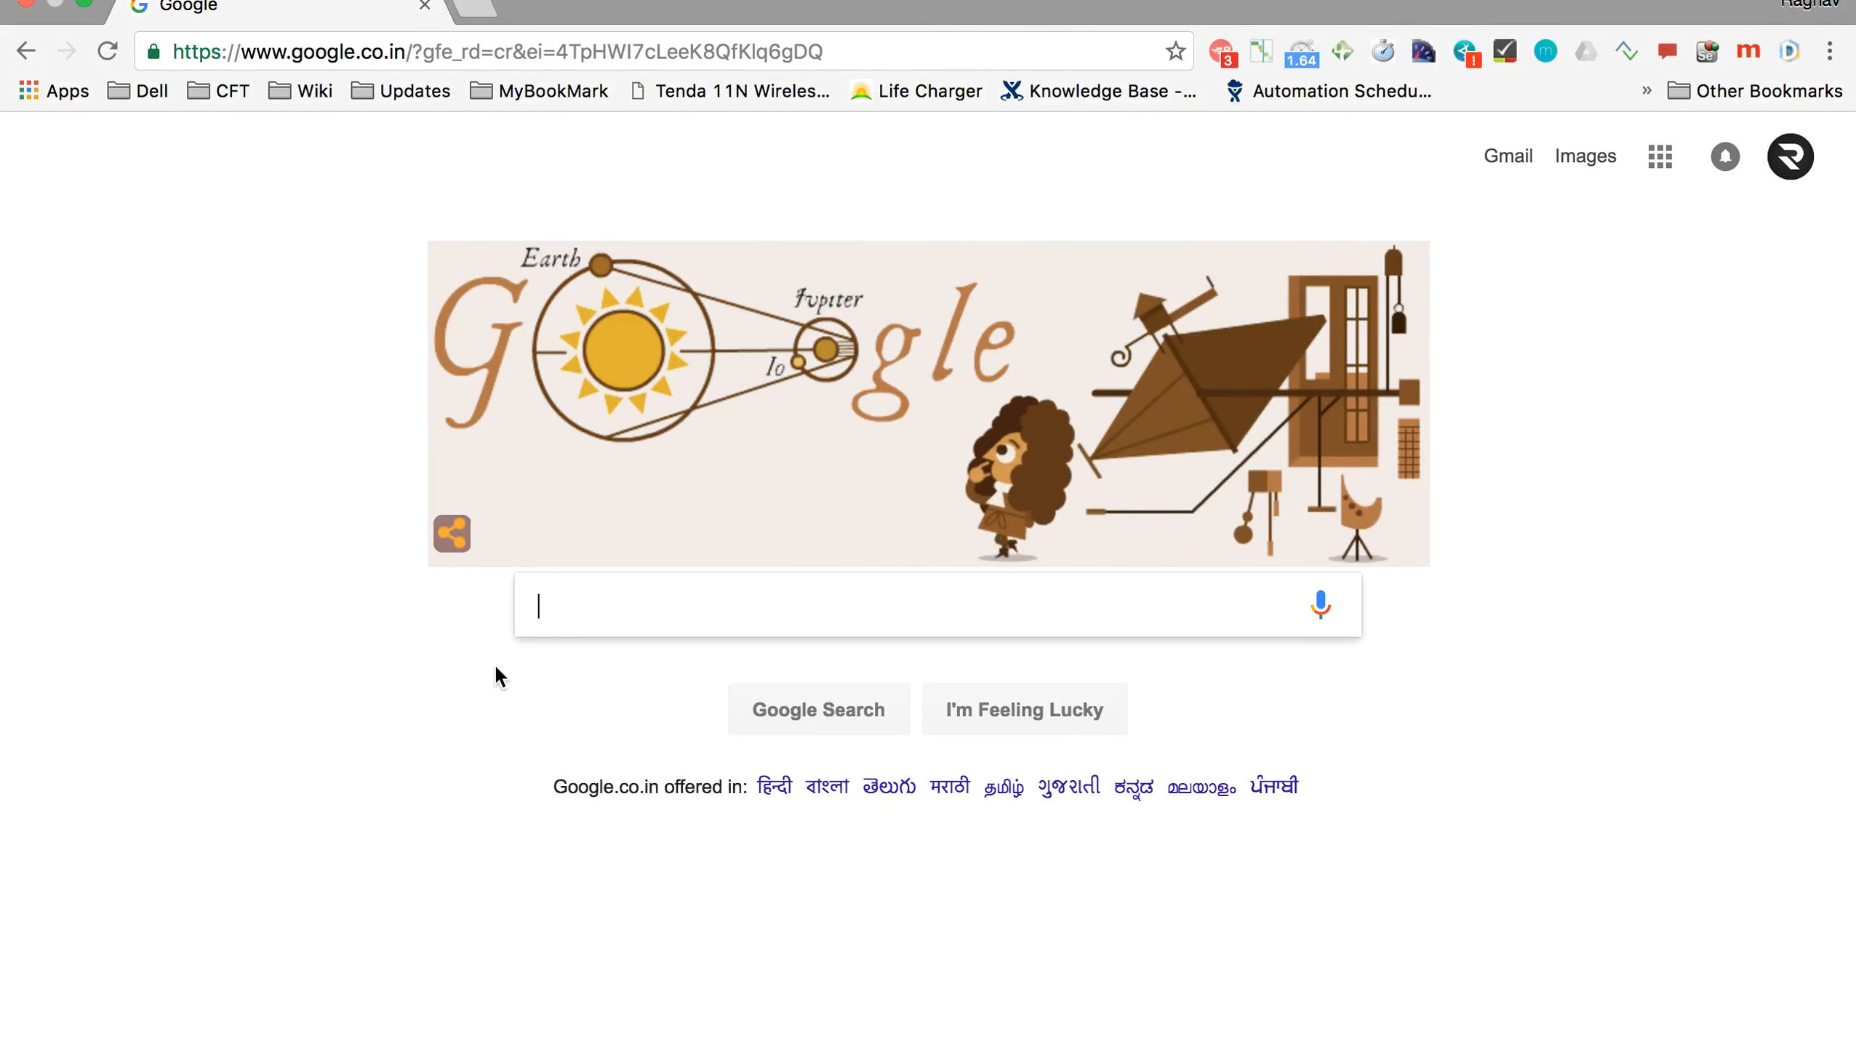
type("ty")
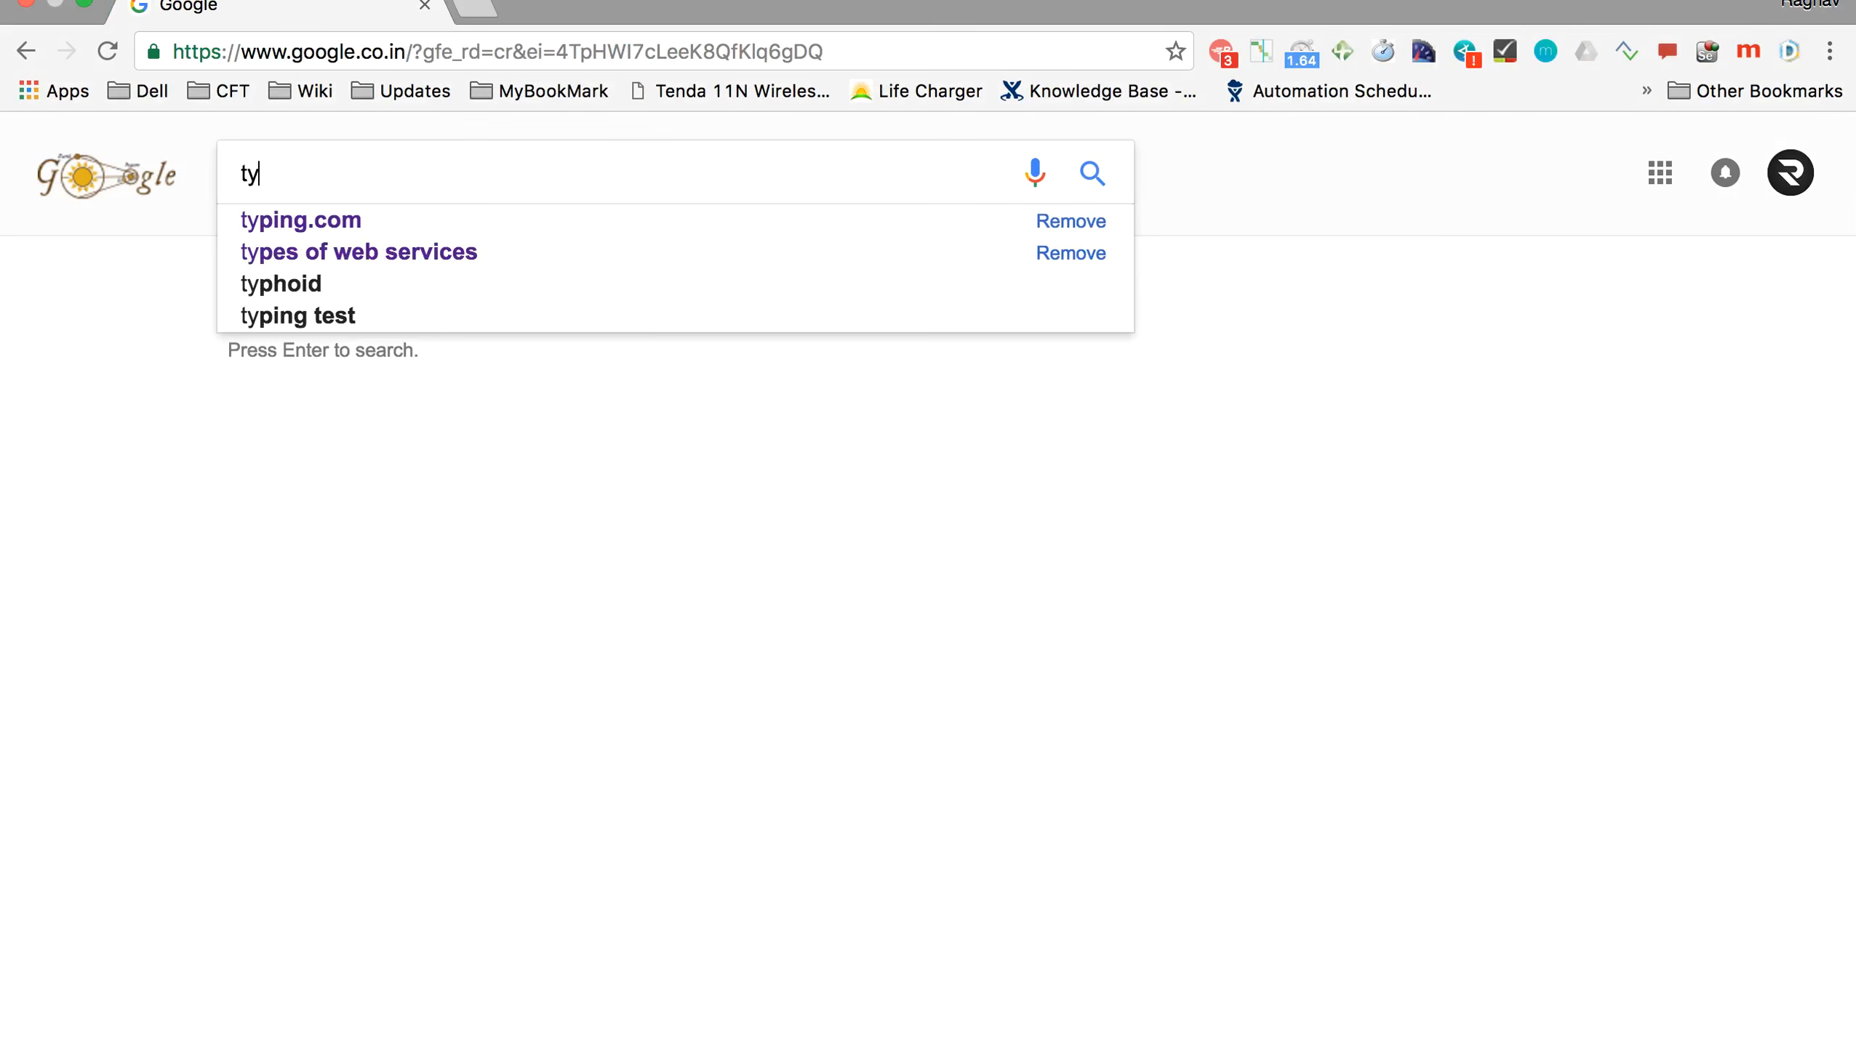
key("Down")
key("Return")
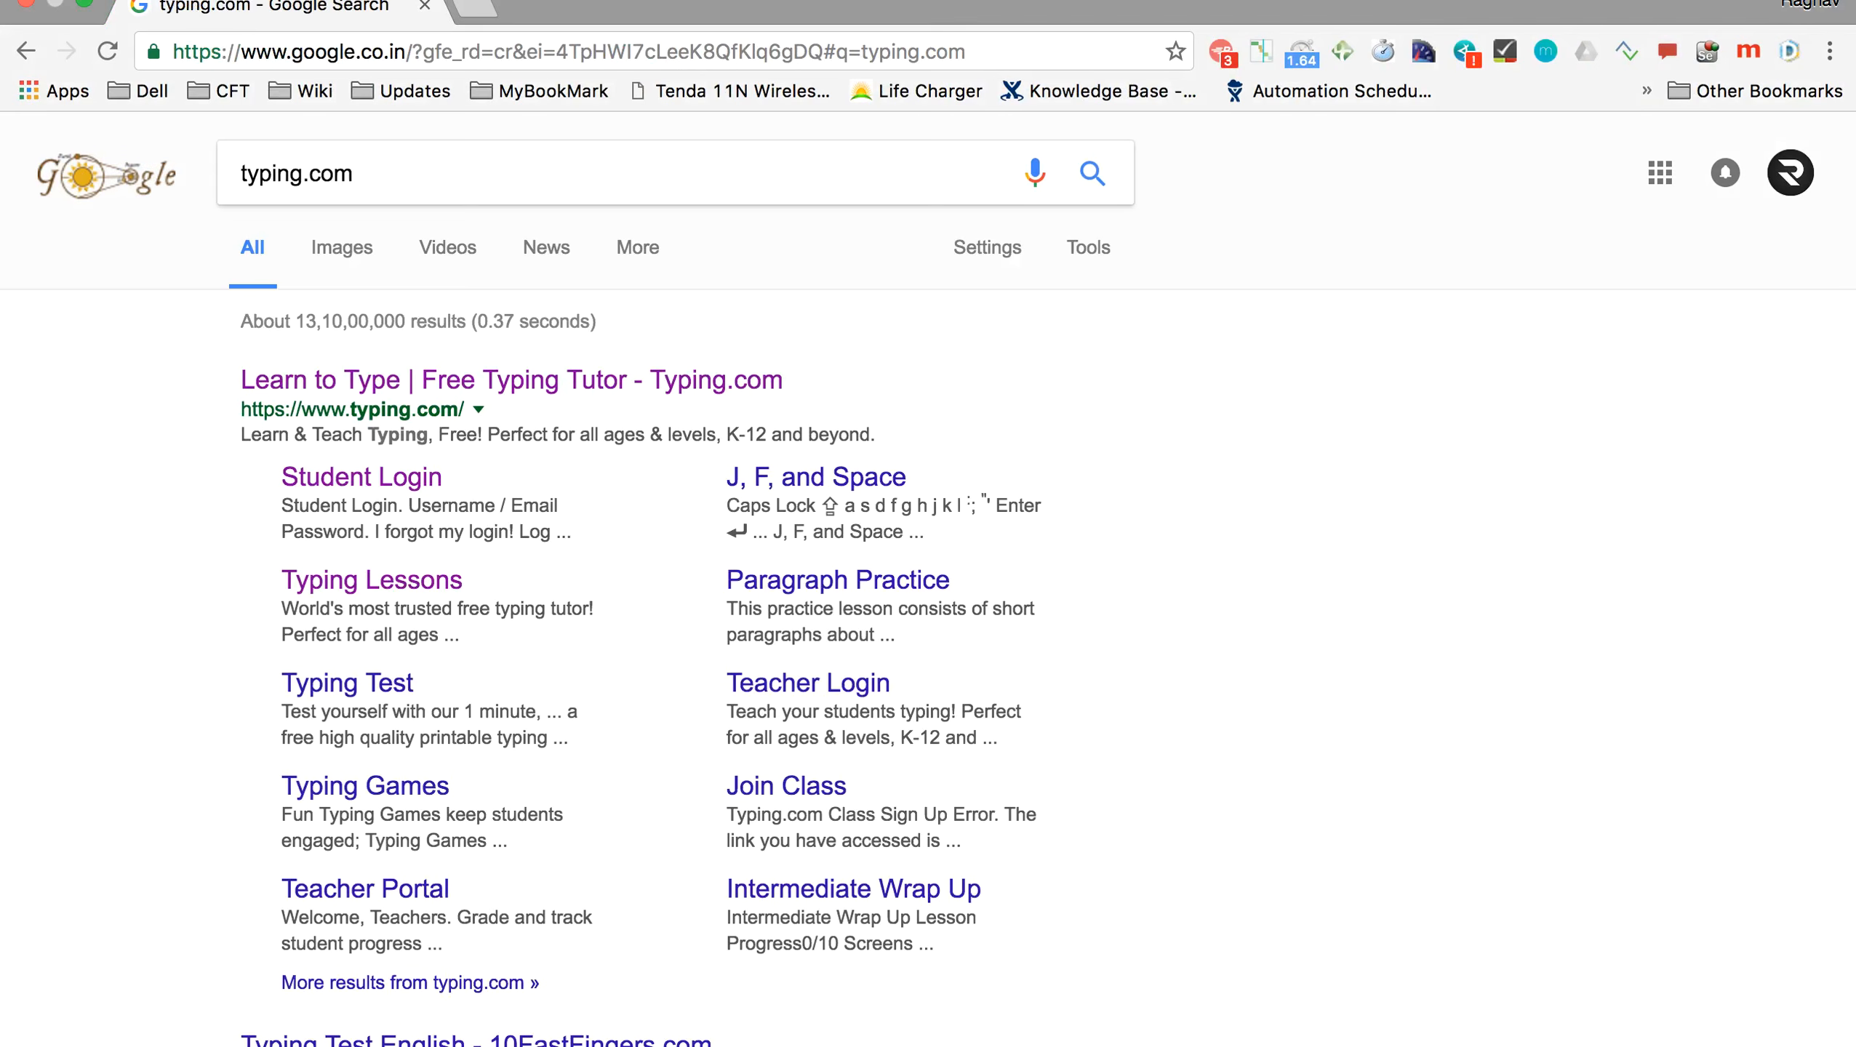
left_click(353, 501)
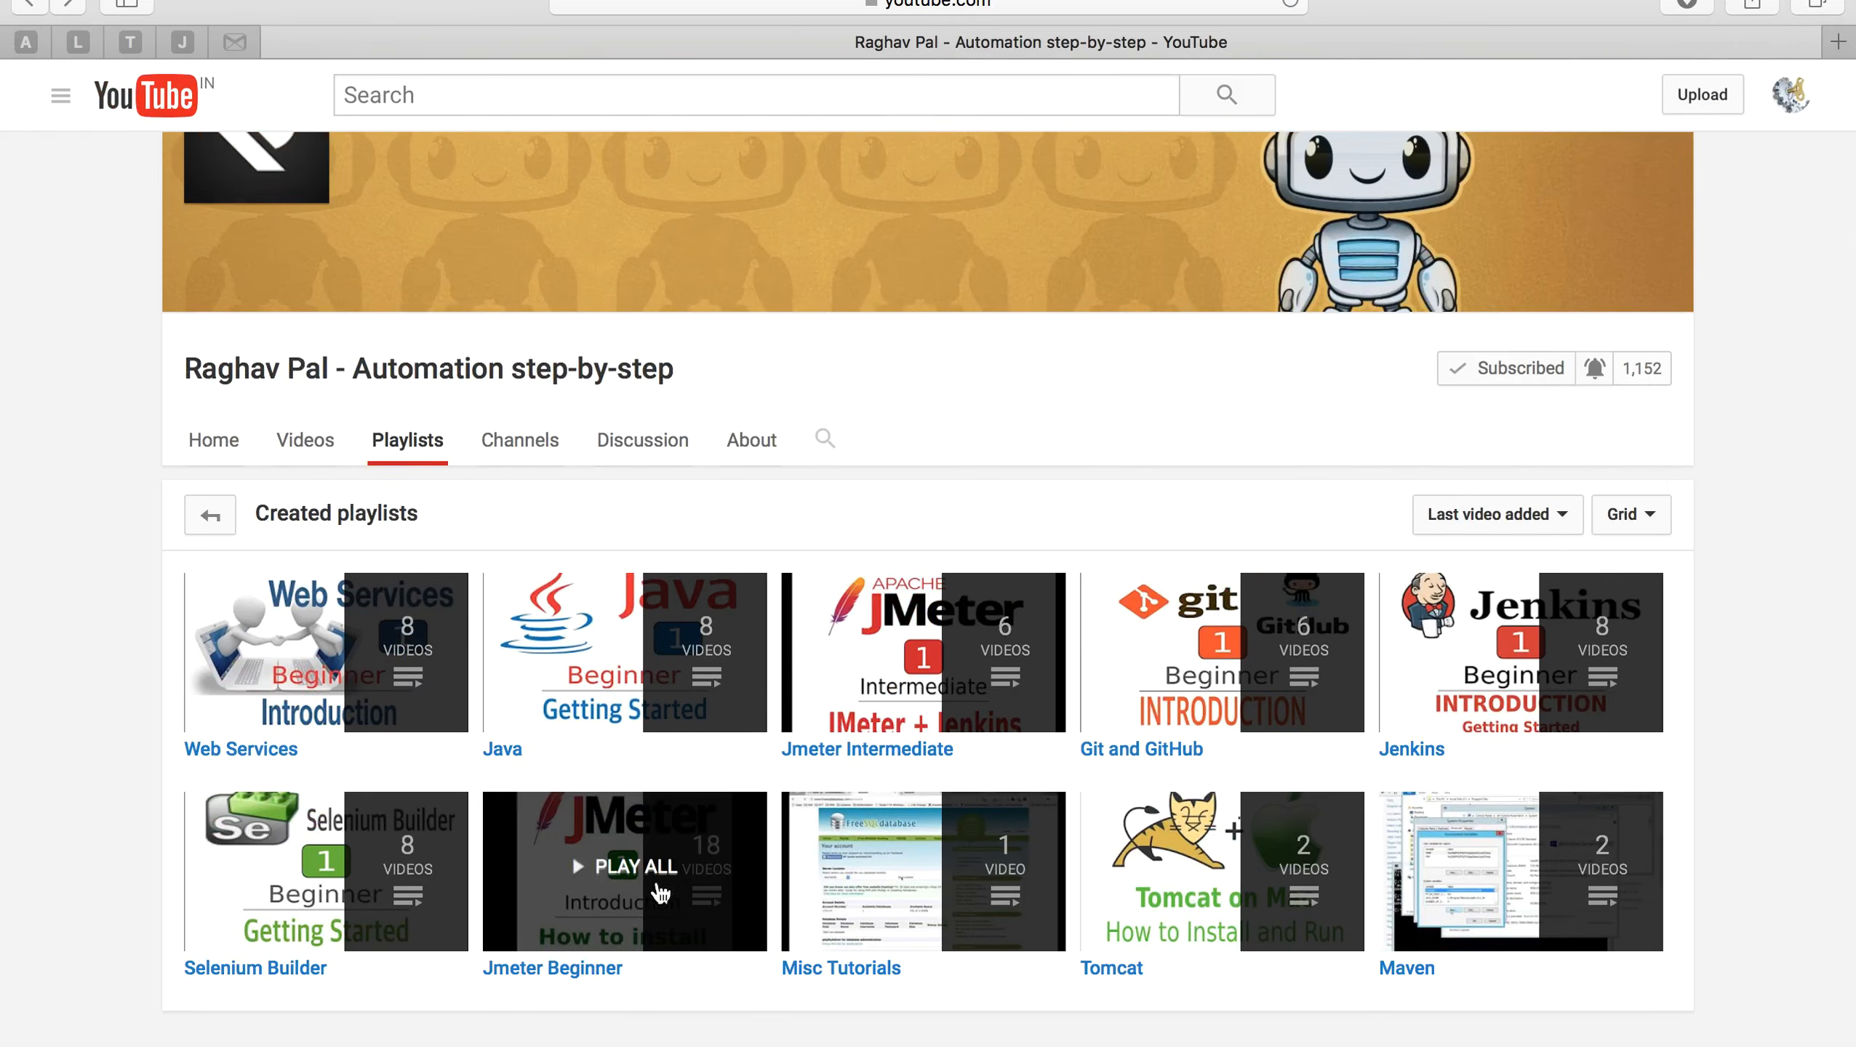
Step: Open the Jmeter Beginner playlist on the YouTube channel in Safari
left_click(582, 972)
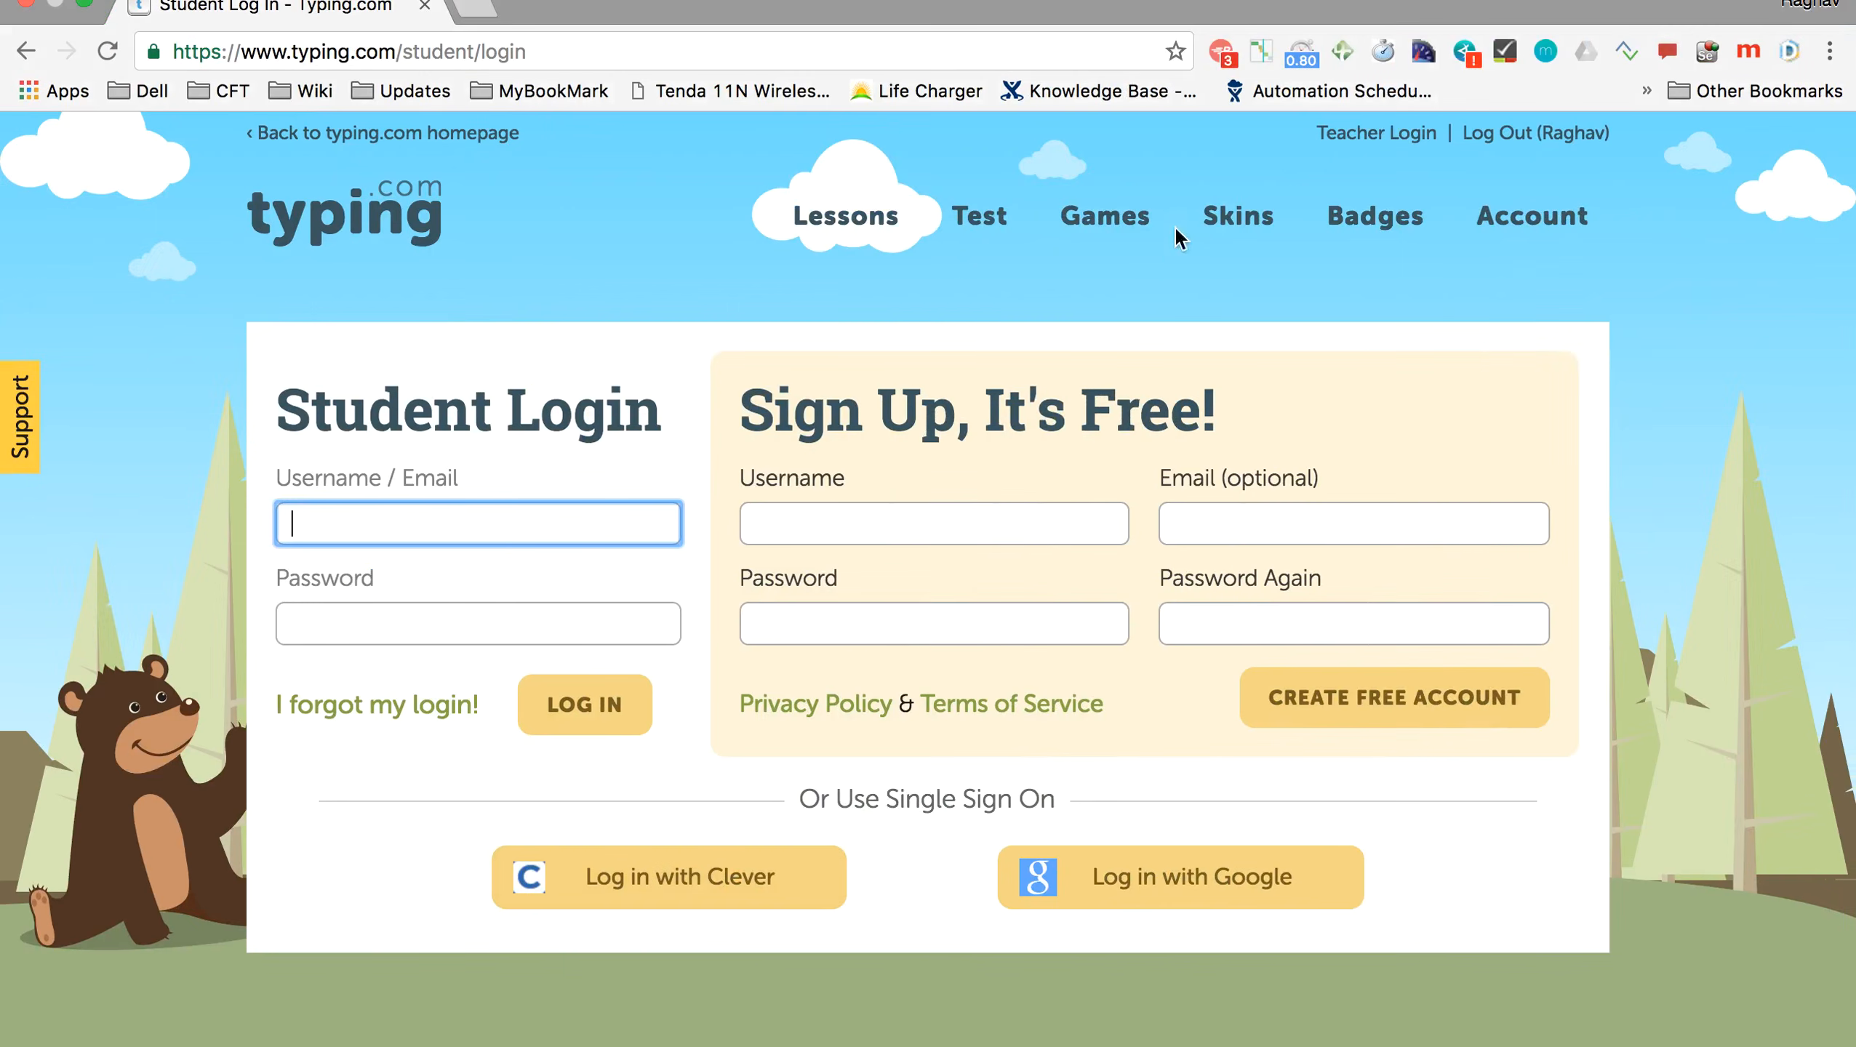
Step: In Chrome, open the BlazeMeter recorder, name the recording TEST1 and start recording HTTP/S traffic
left_click(1220, 52)
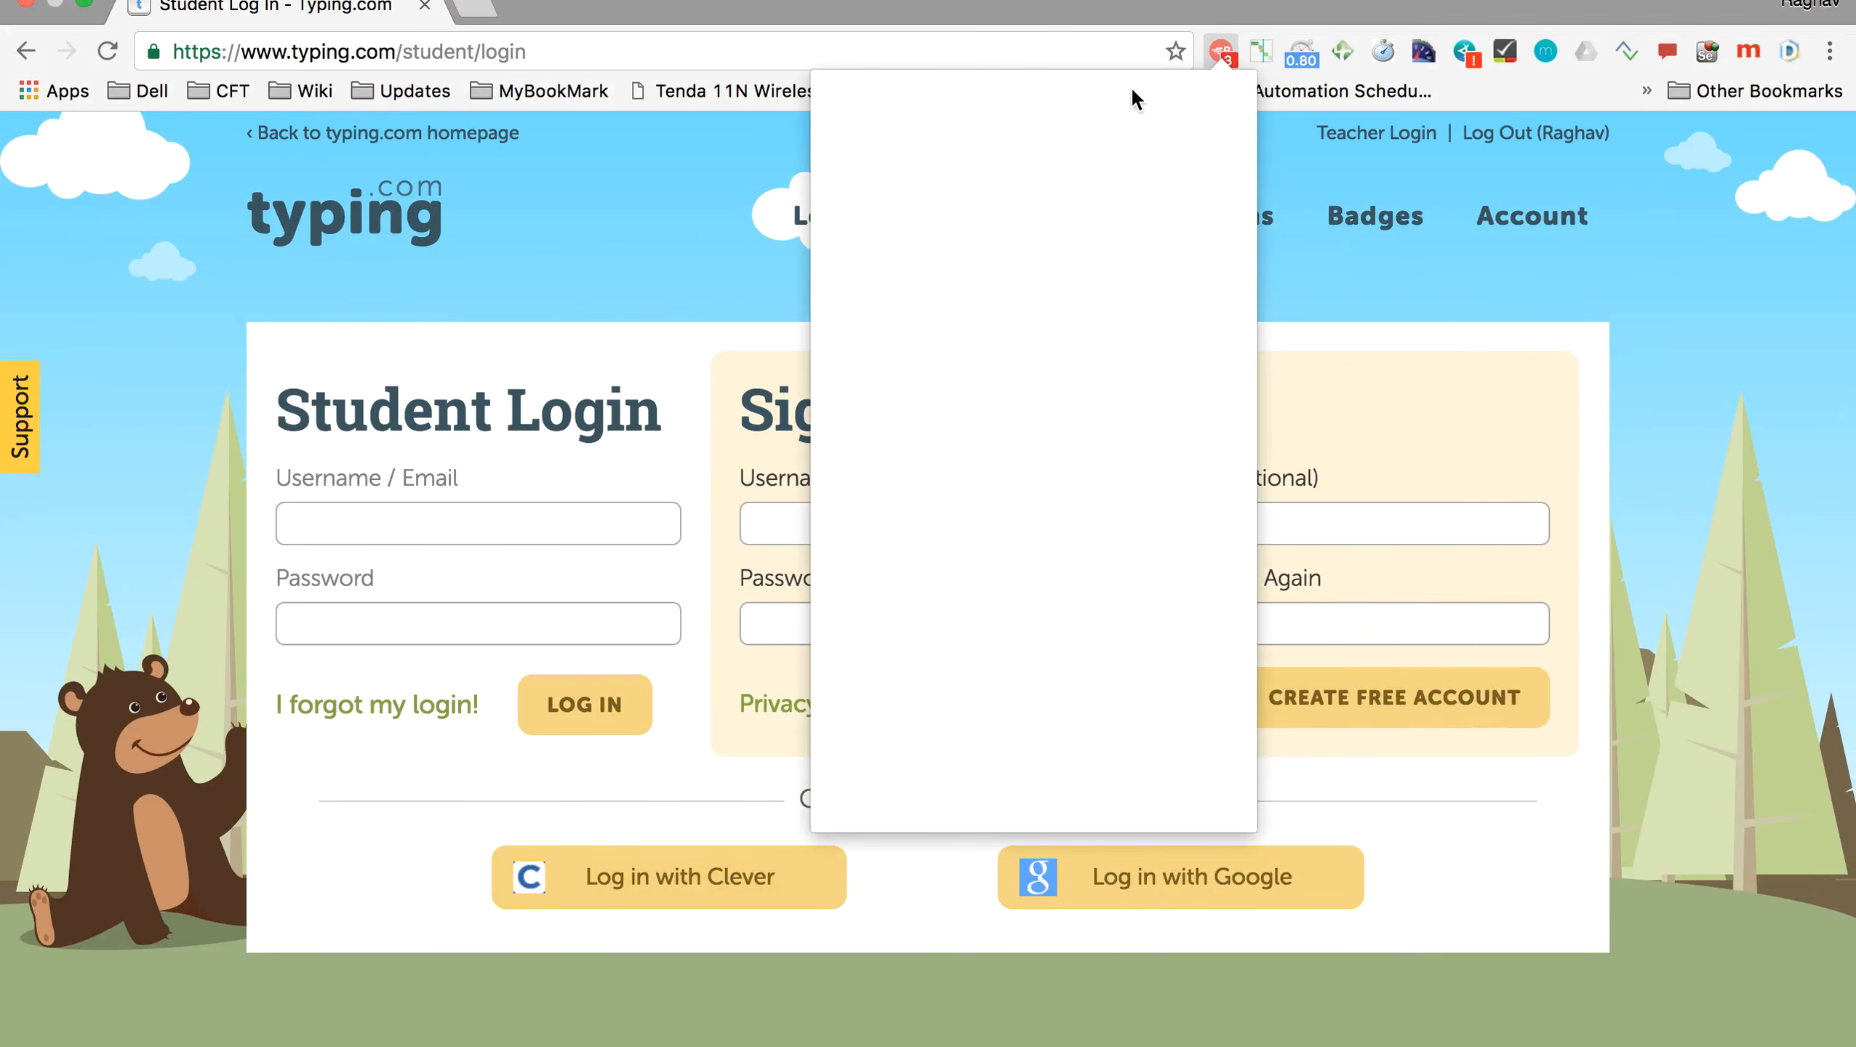
left_click(940, 211)
key("BackSpace")
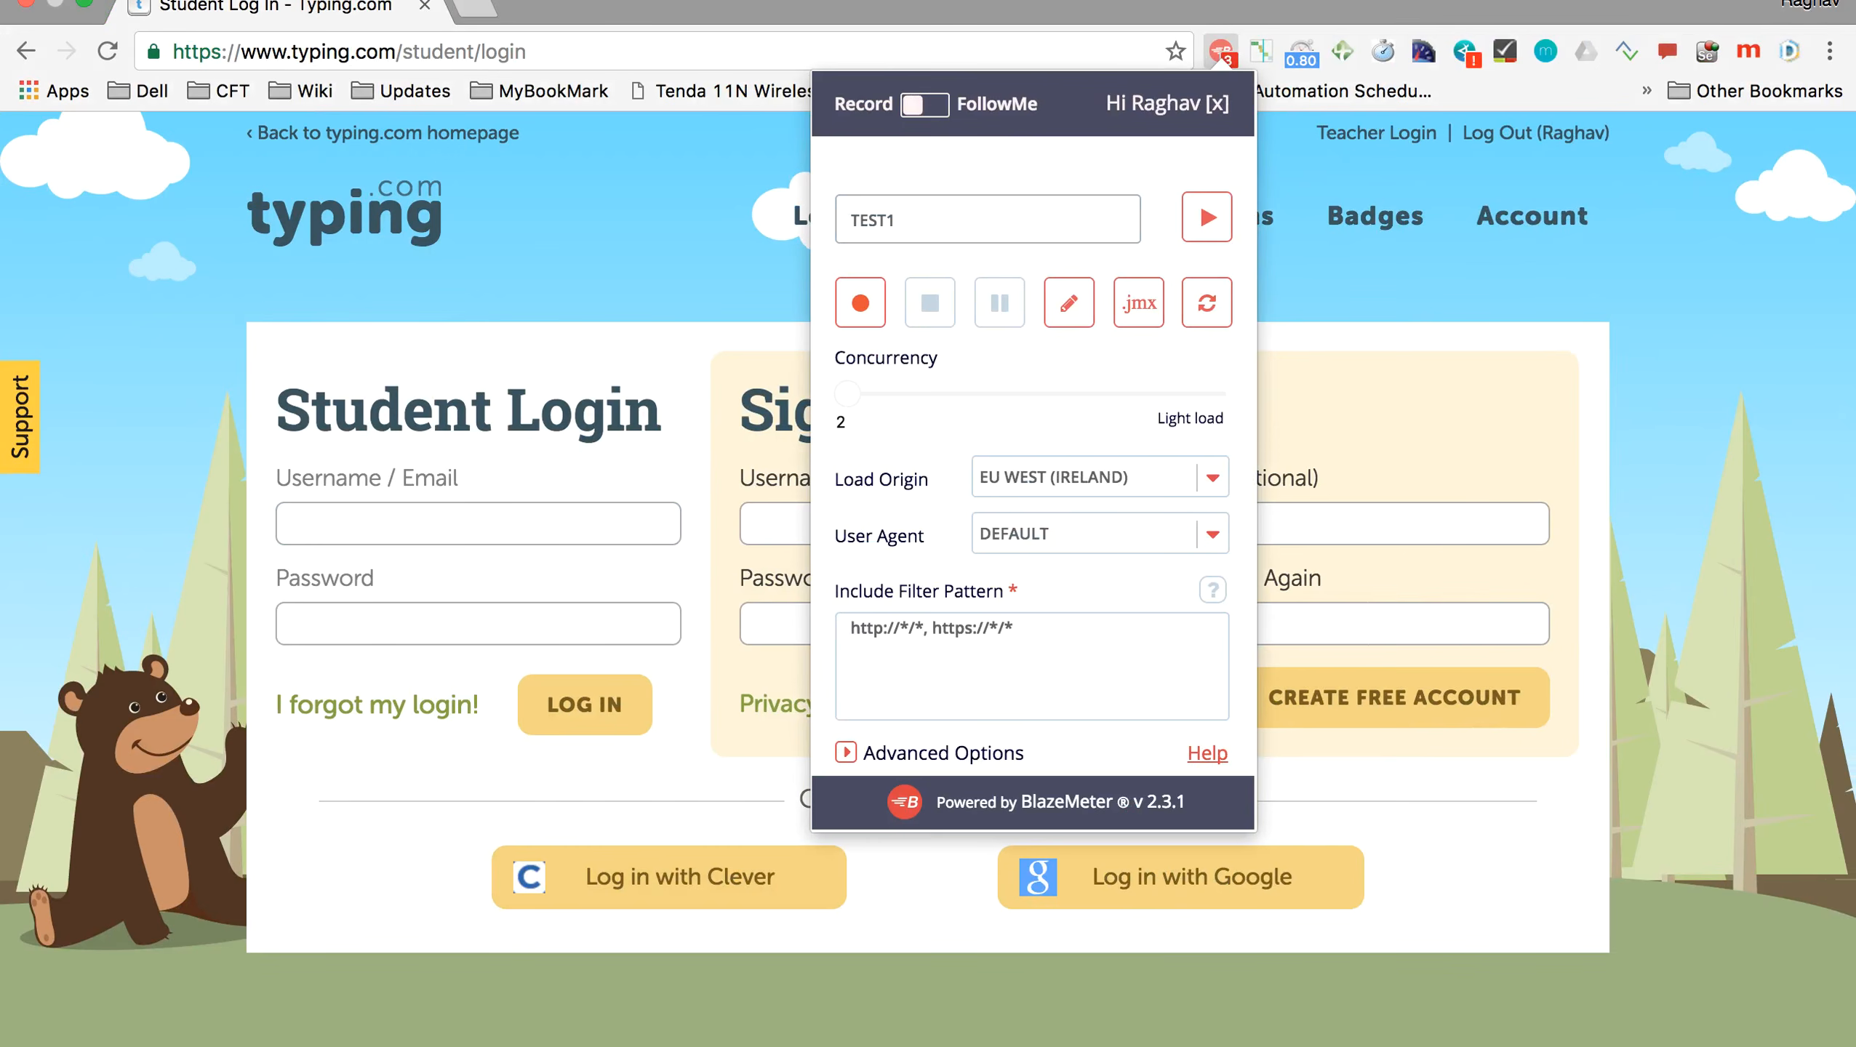
left_click(860, 314)
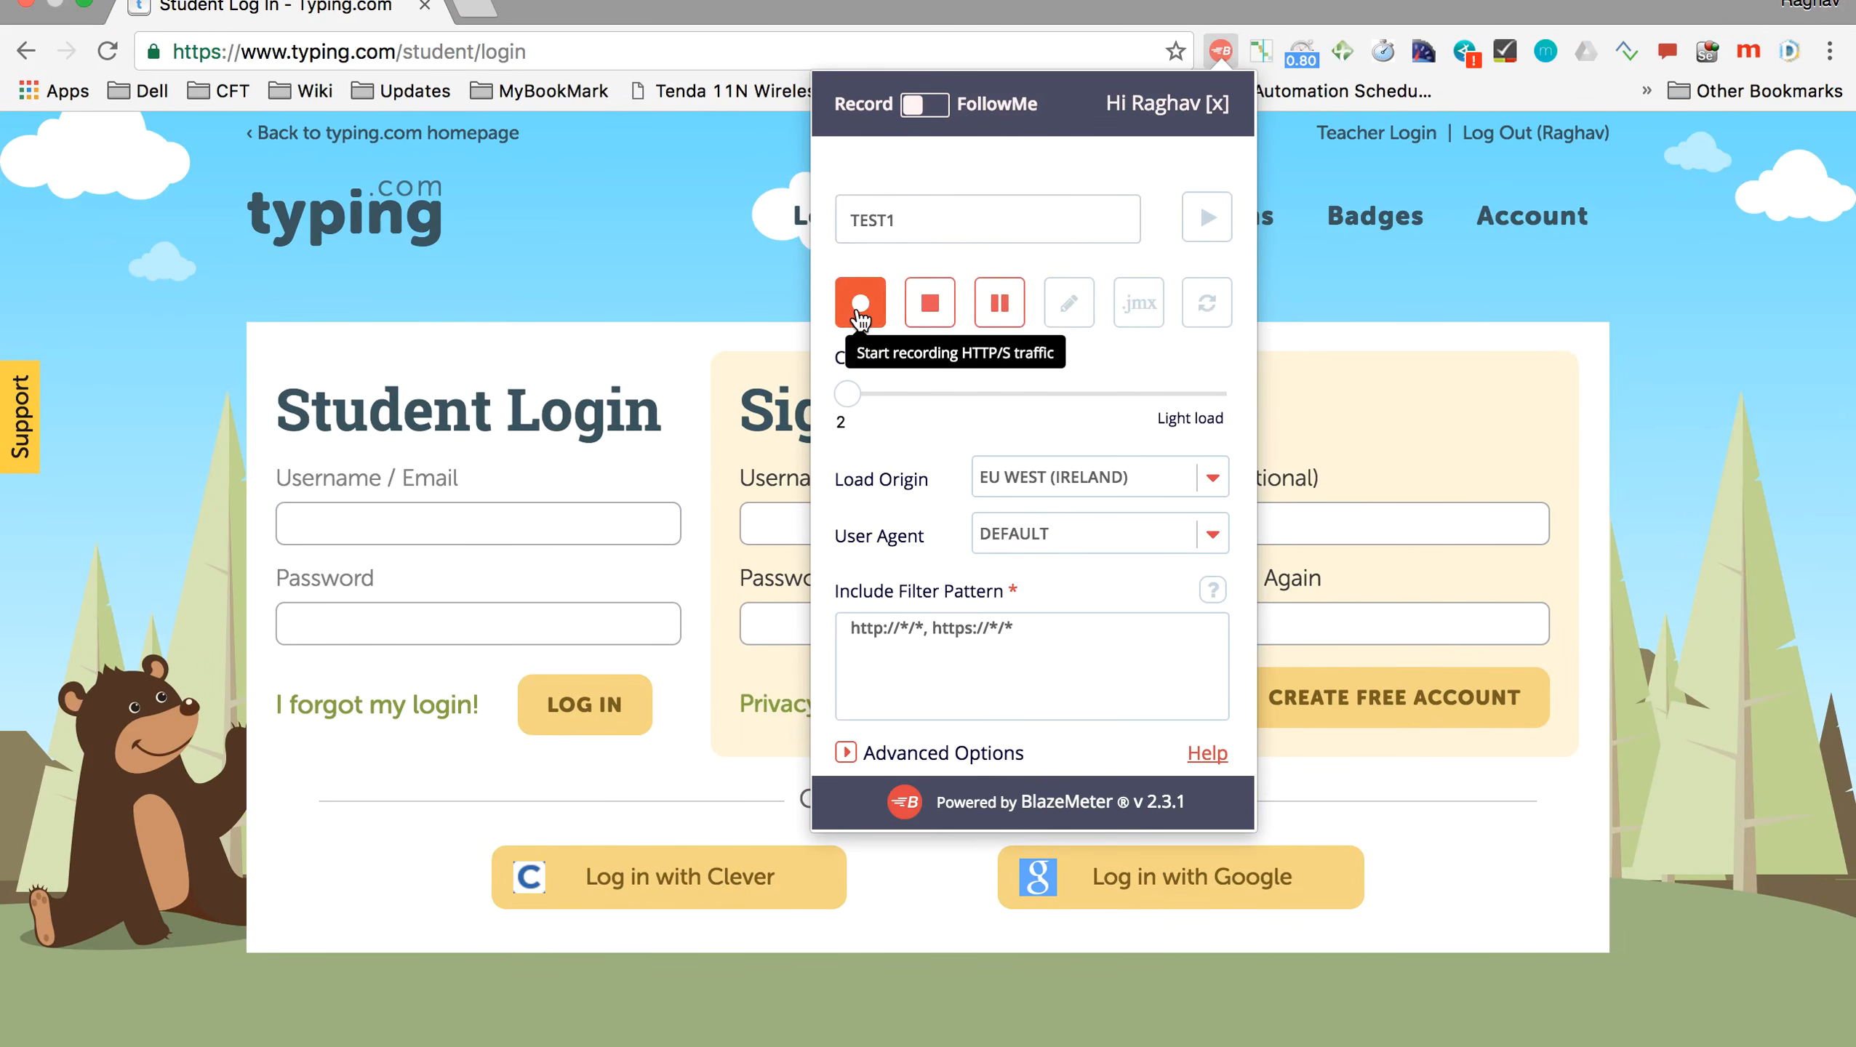
Step: Fill in the student account's username and password on typing.com and log in
left_click(405, 522)
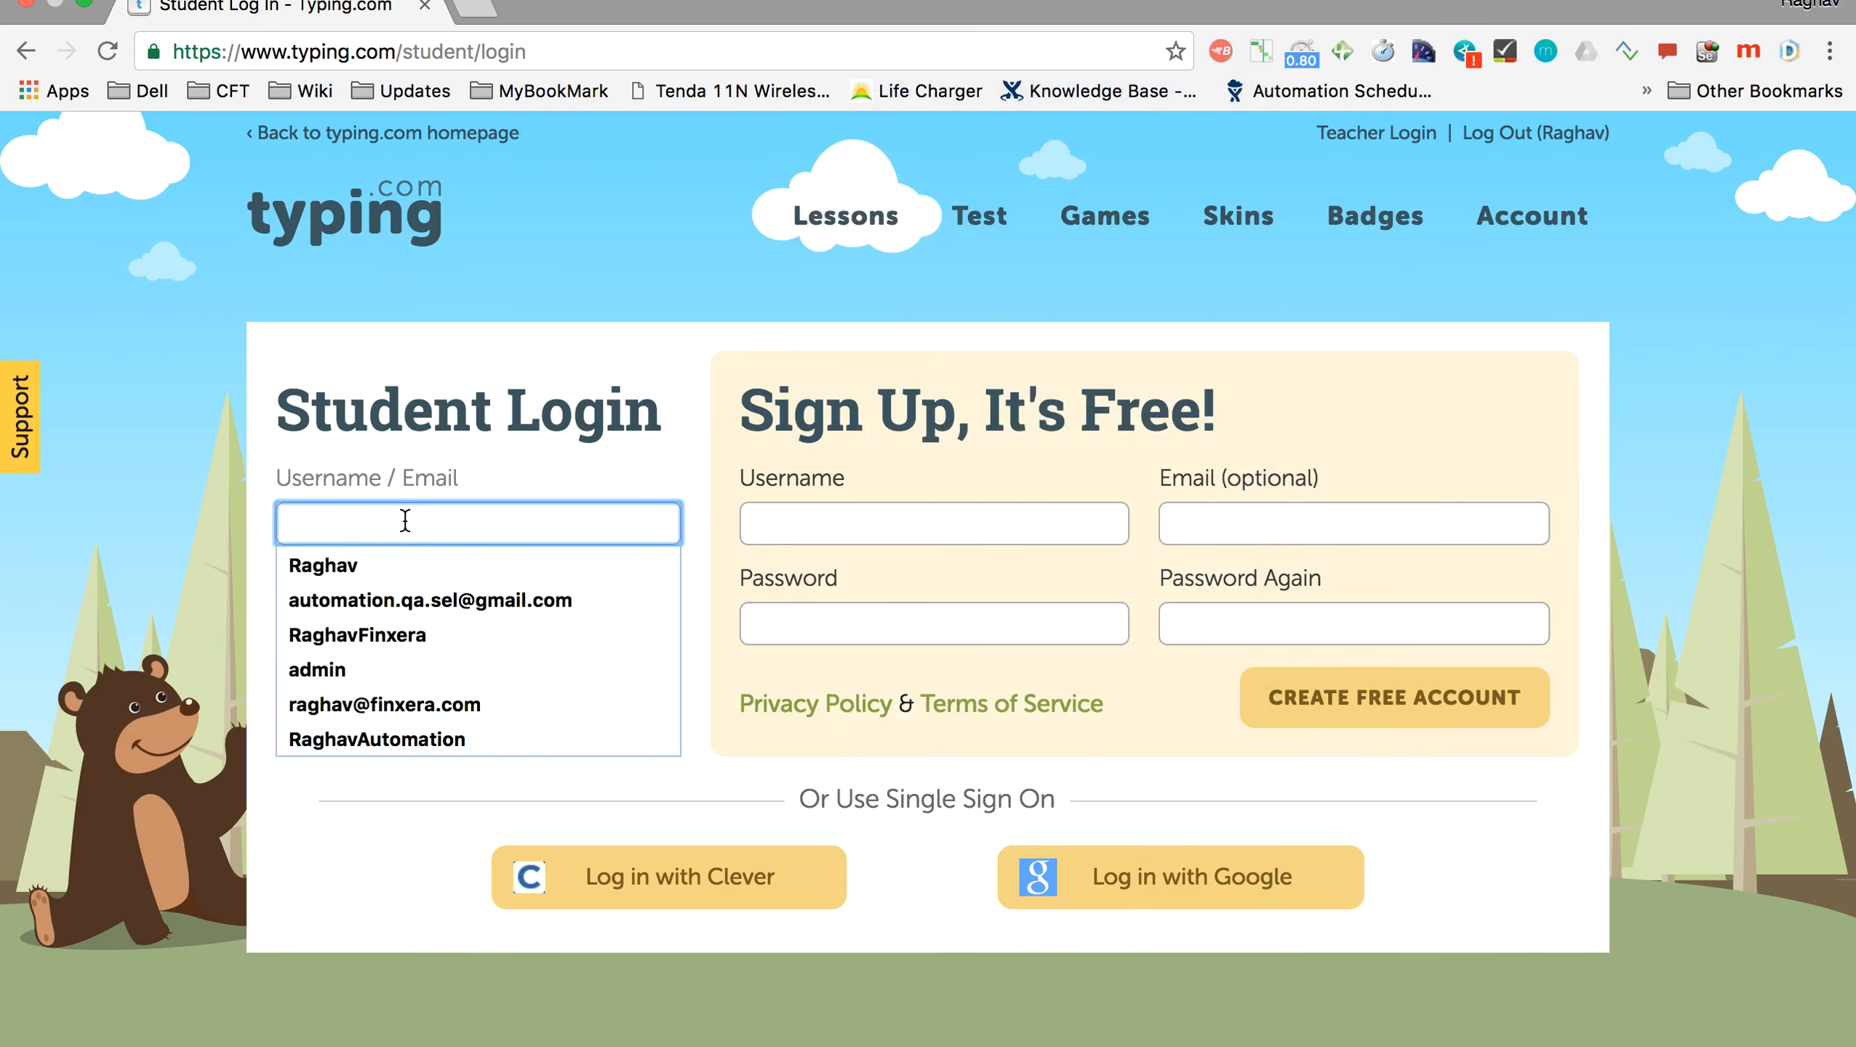
type("mytyping")
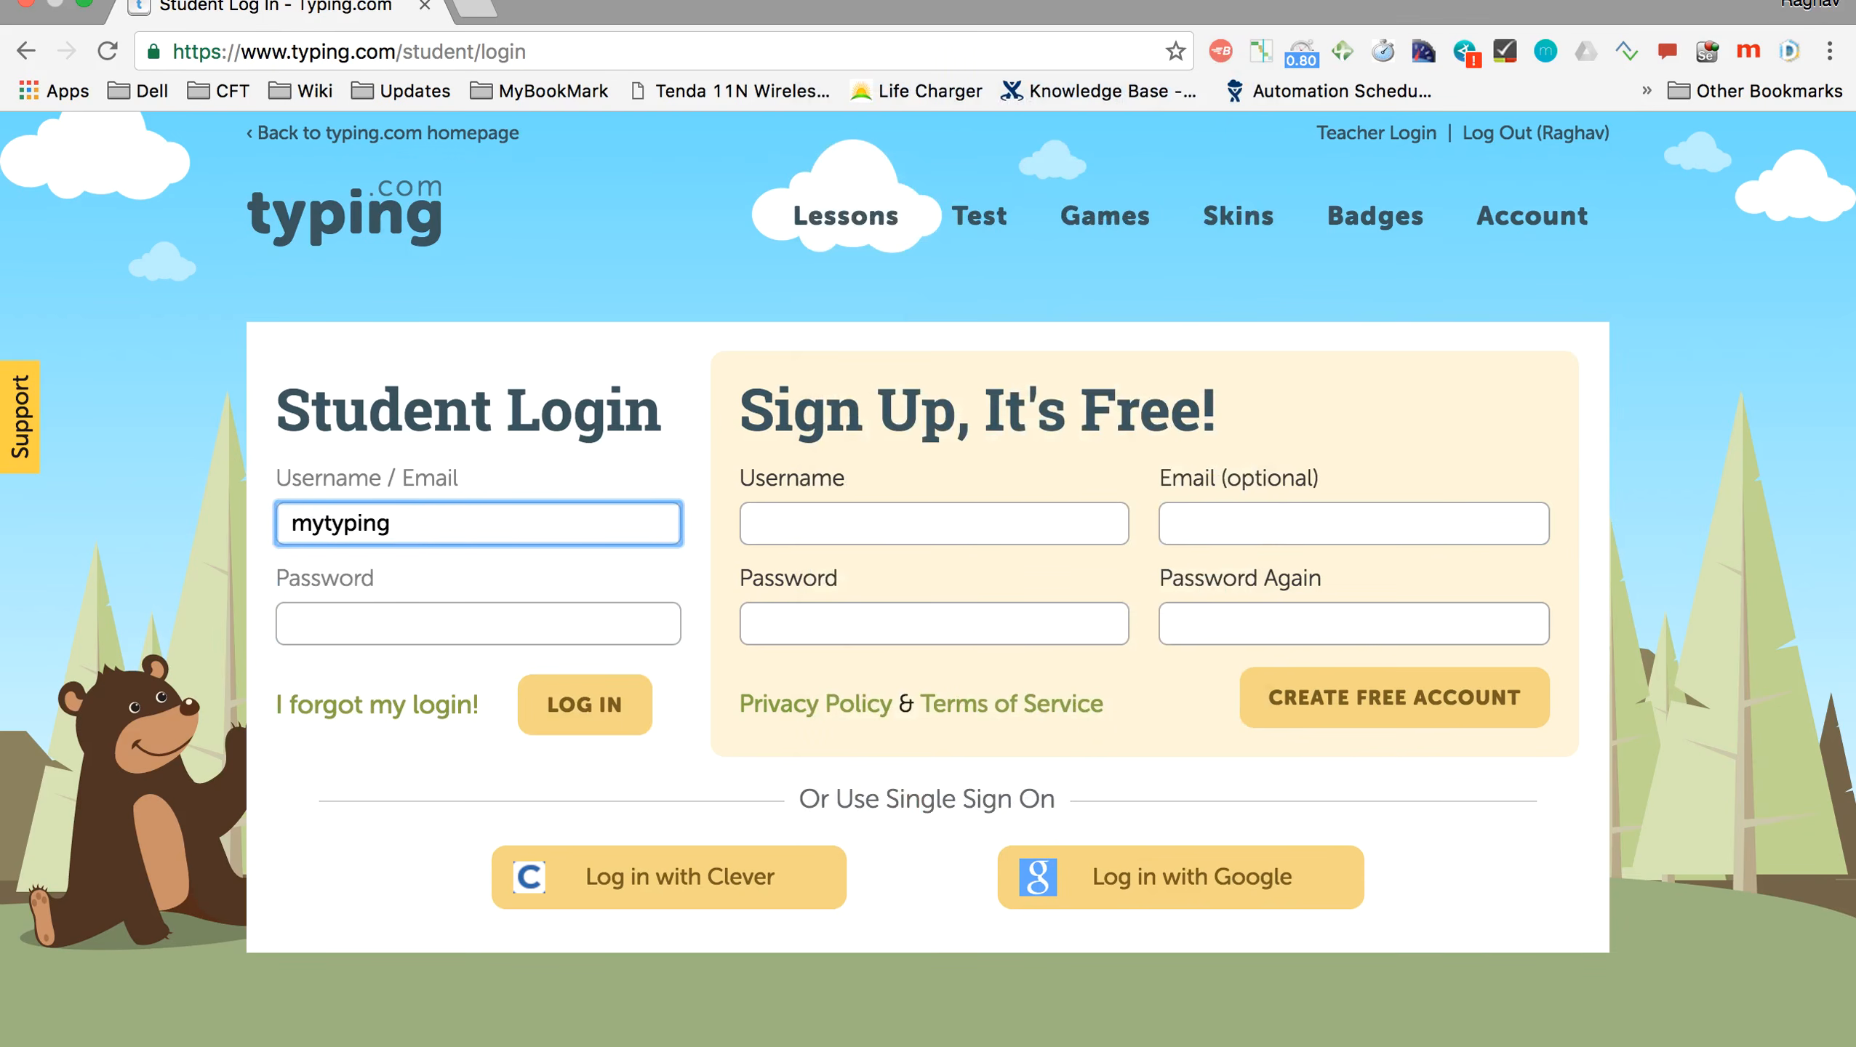
type("teacher")
key("Tab")
type("•••••••••••••••")
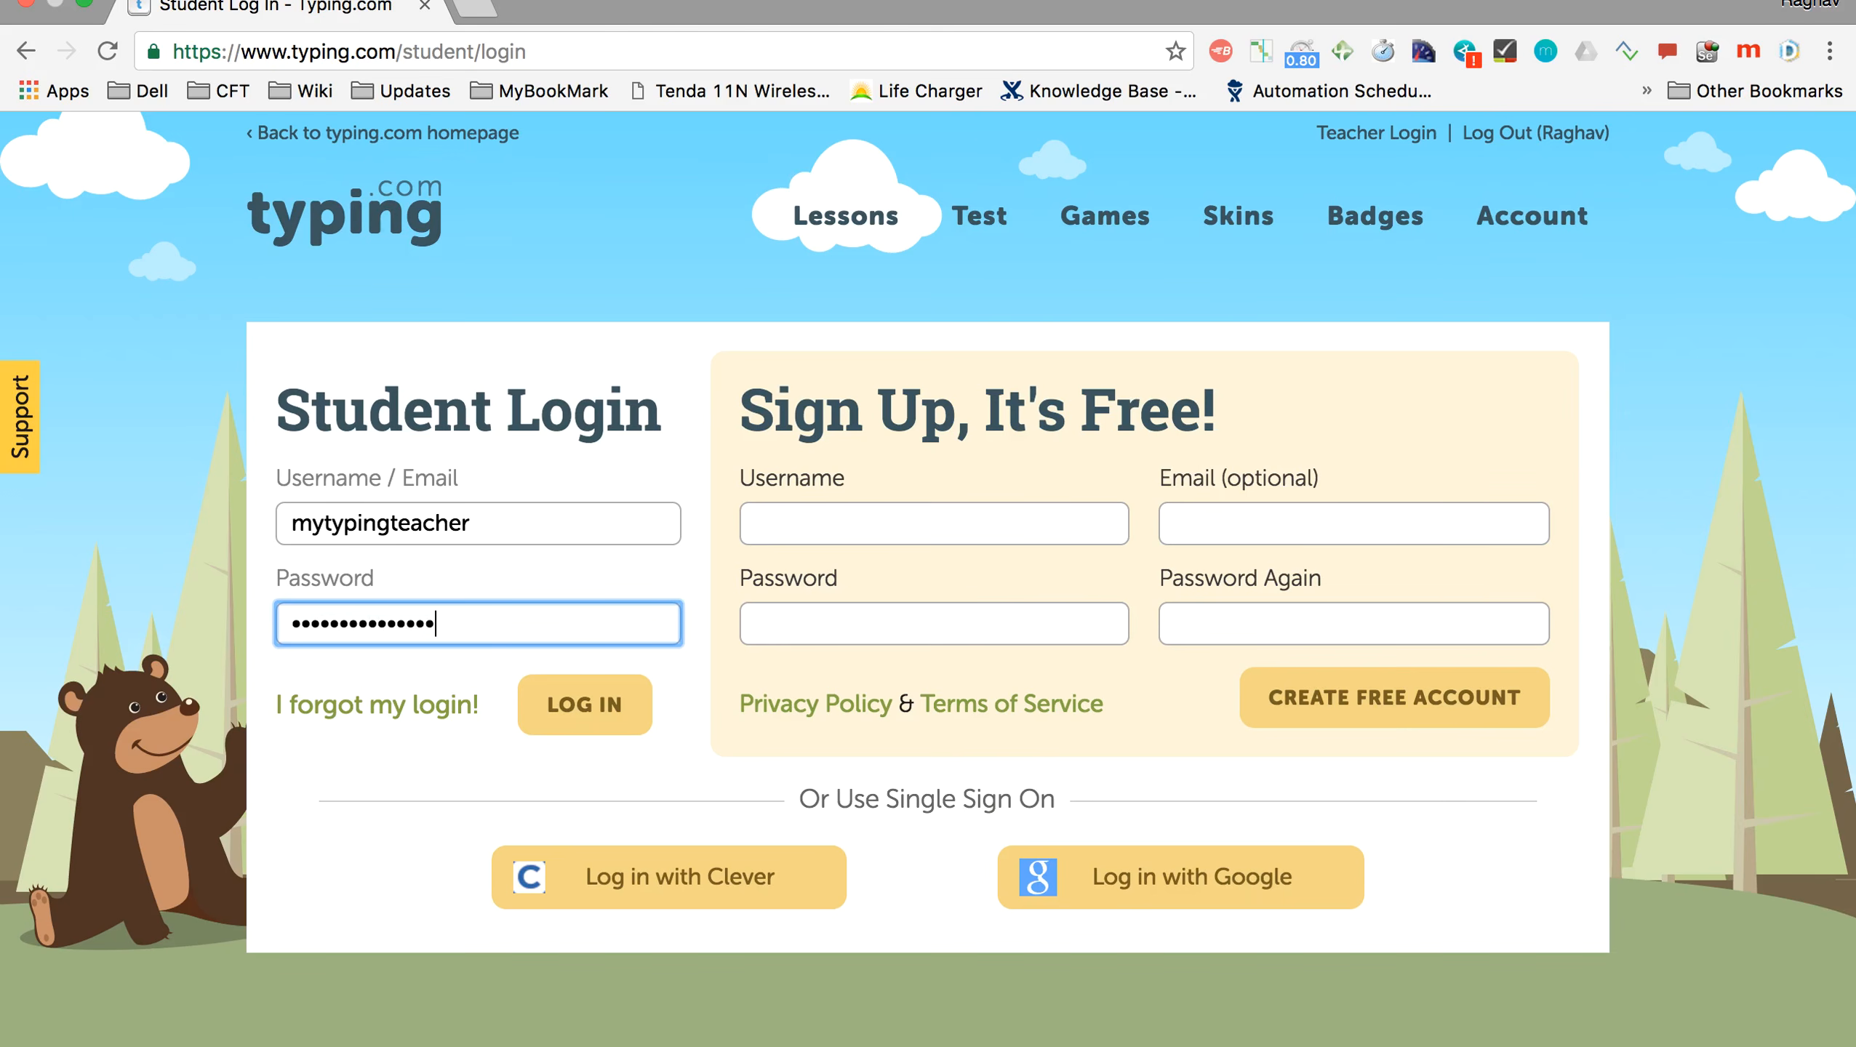
left_click(567, 710)
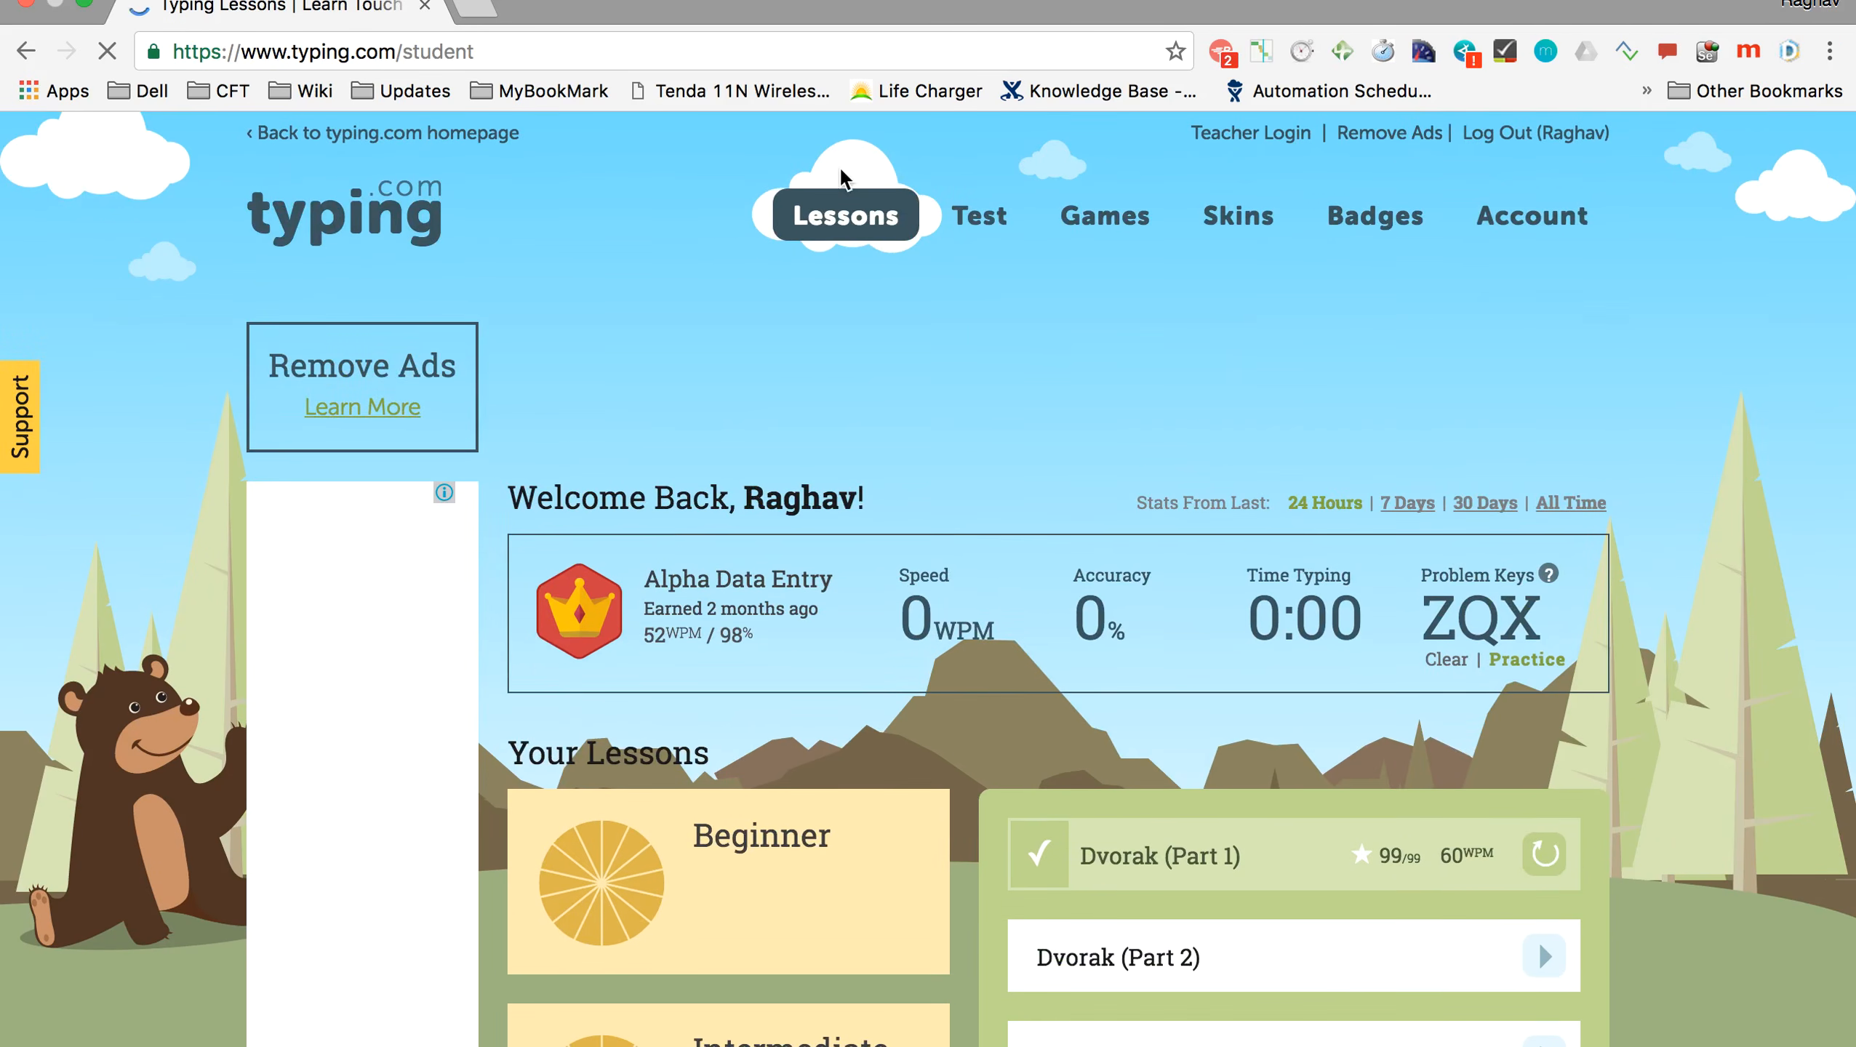
Step: Visit the Test page on typing.com, then stop the BlazeMeter recording and close the recorder
left_click(998, 226)
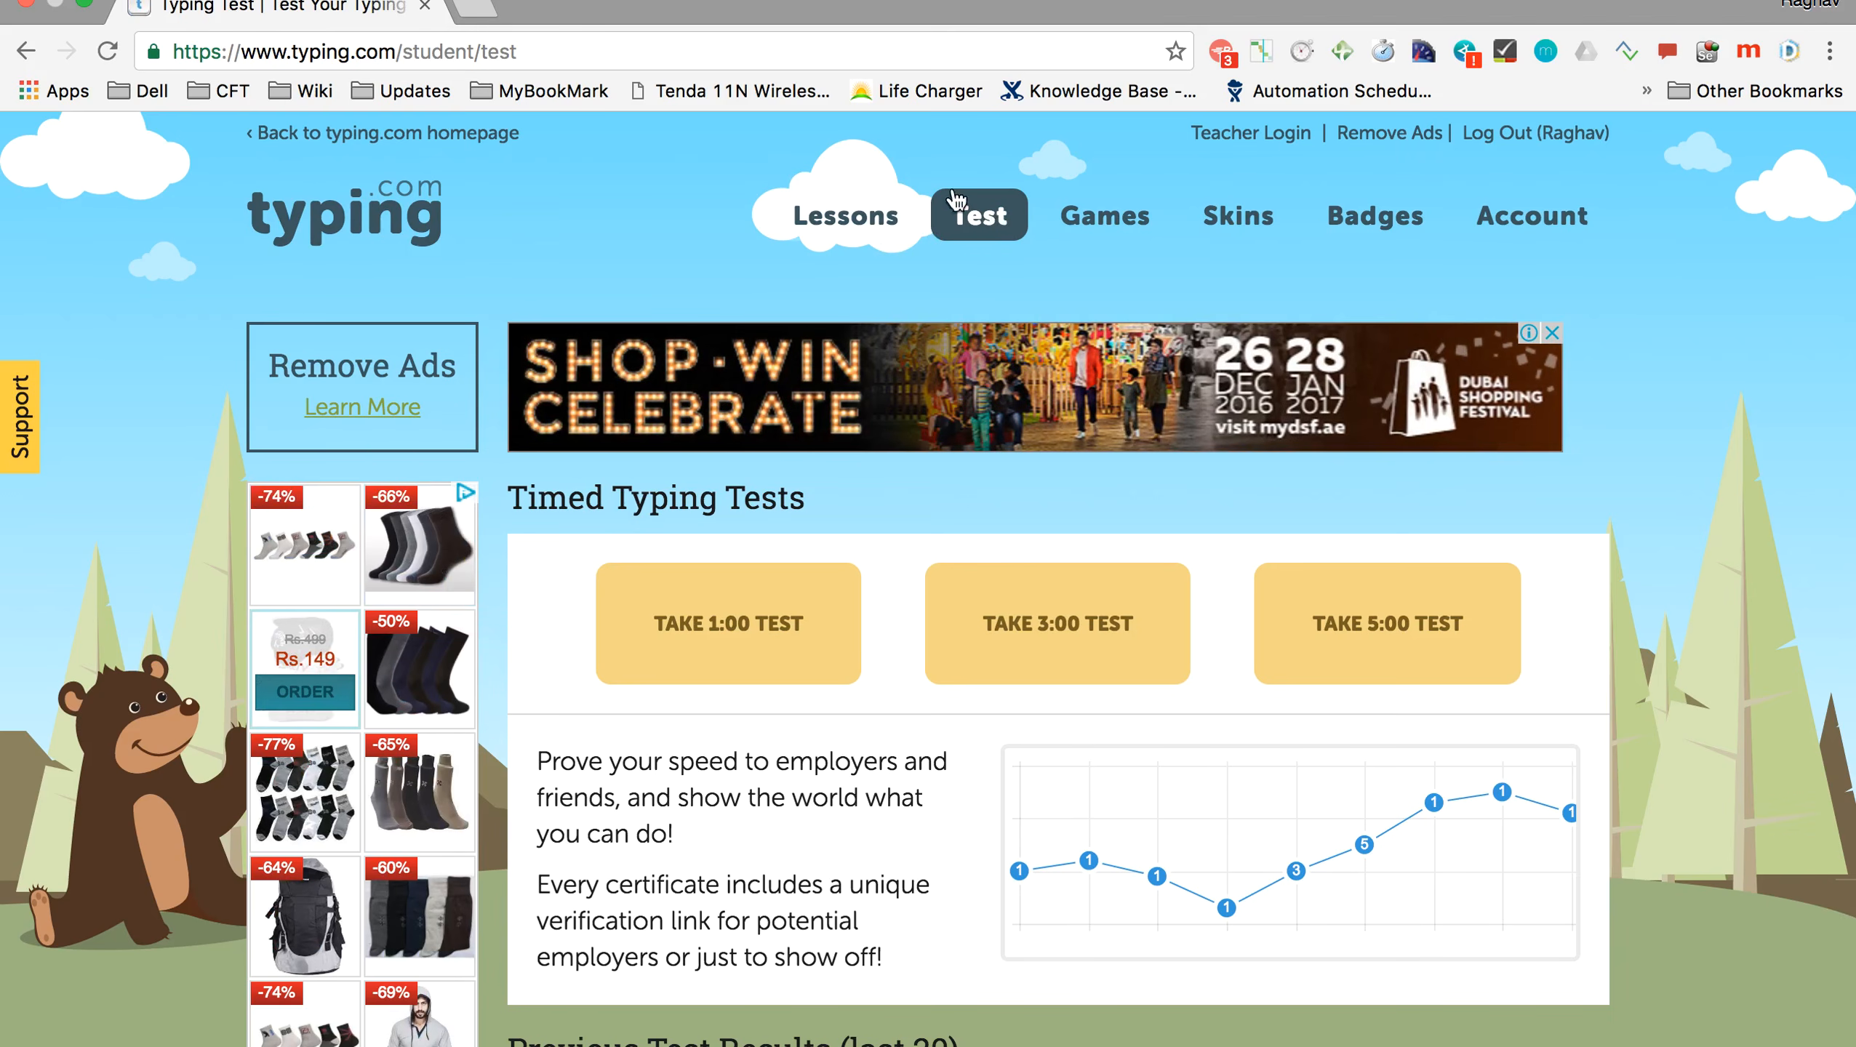
left_click(1211, 56)
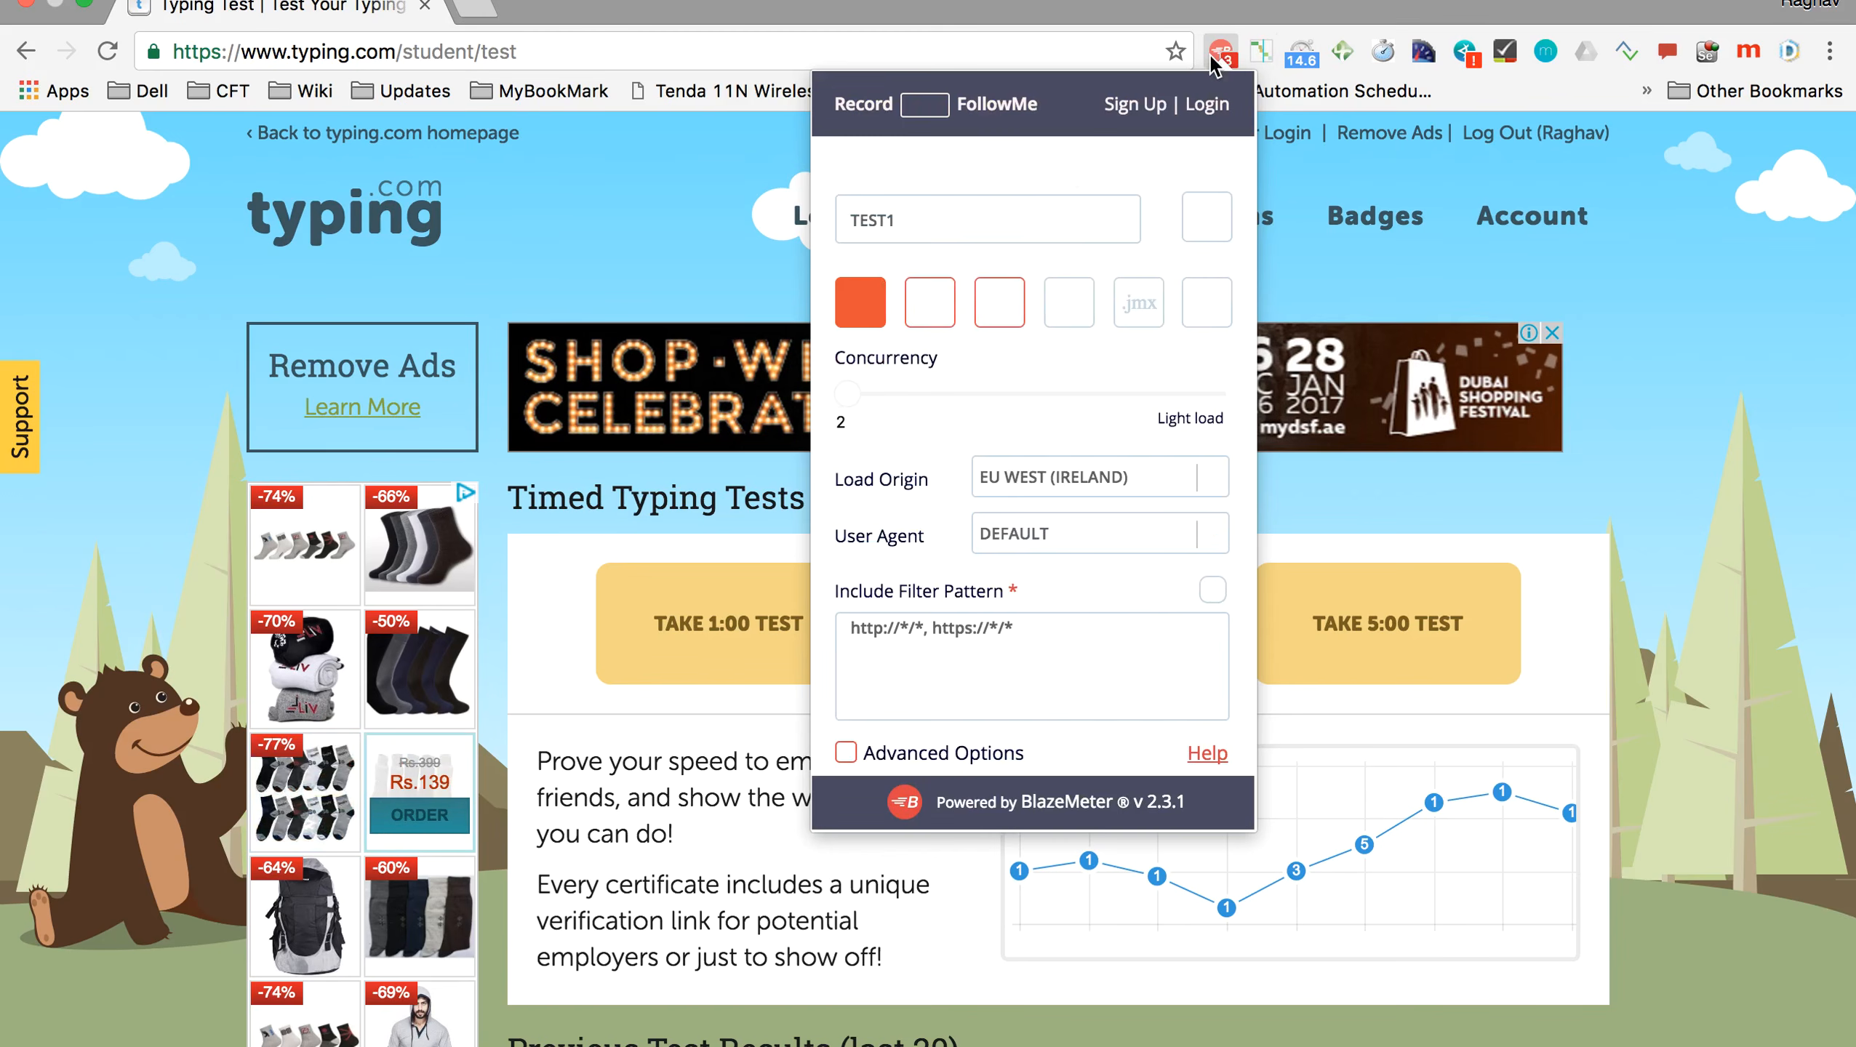
left_click(938, 305)
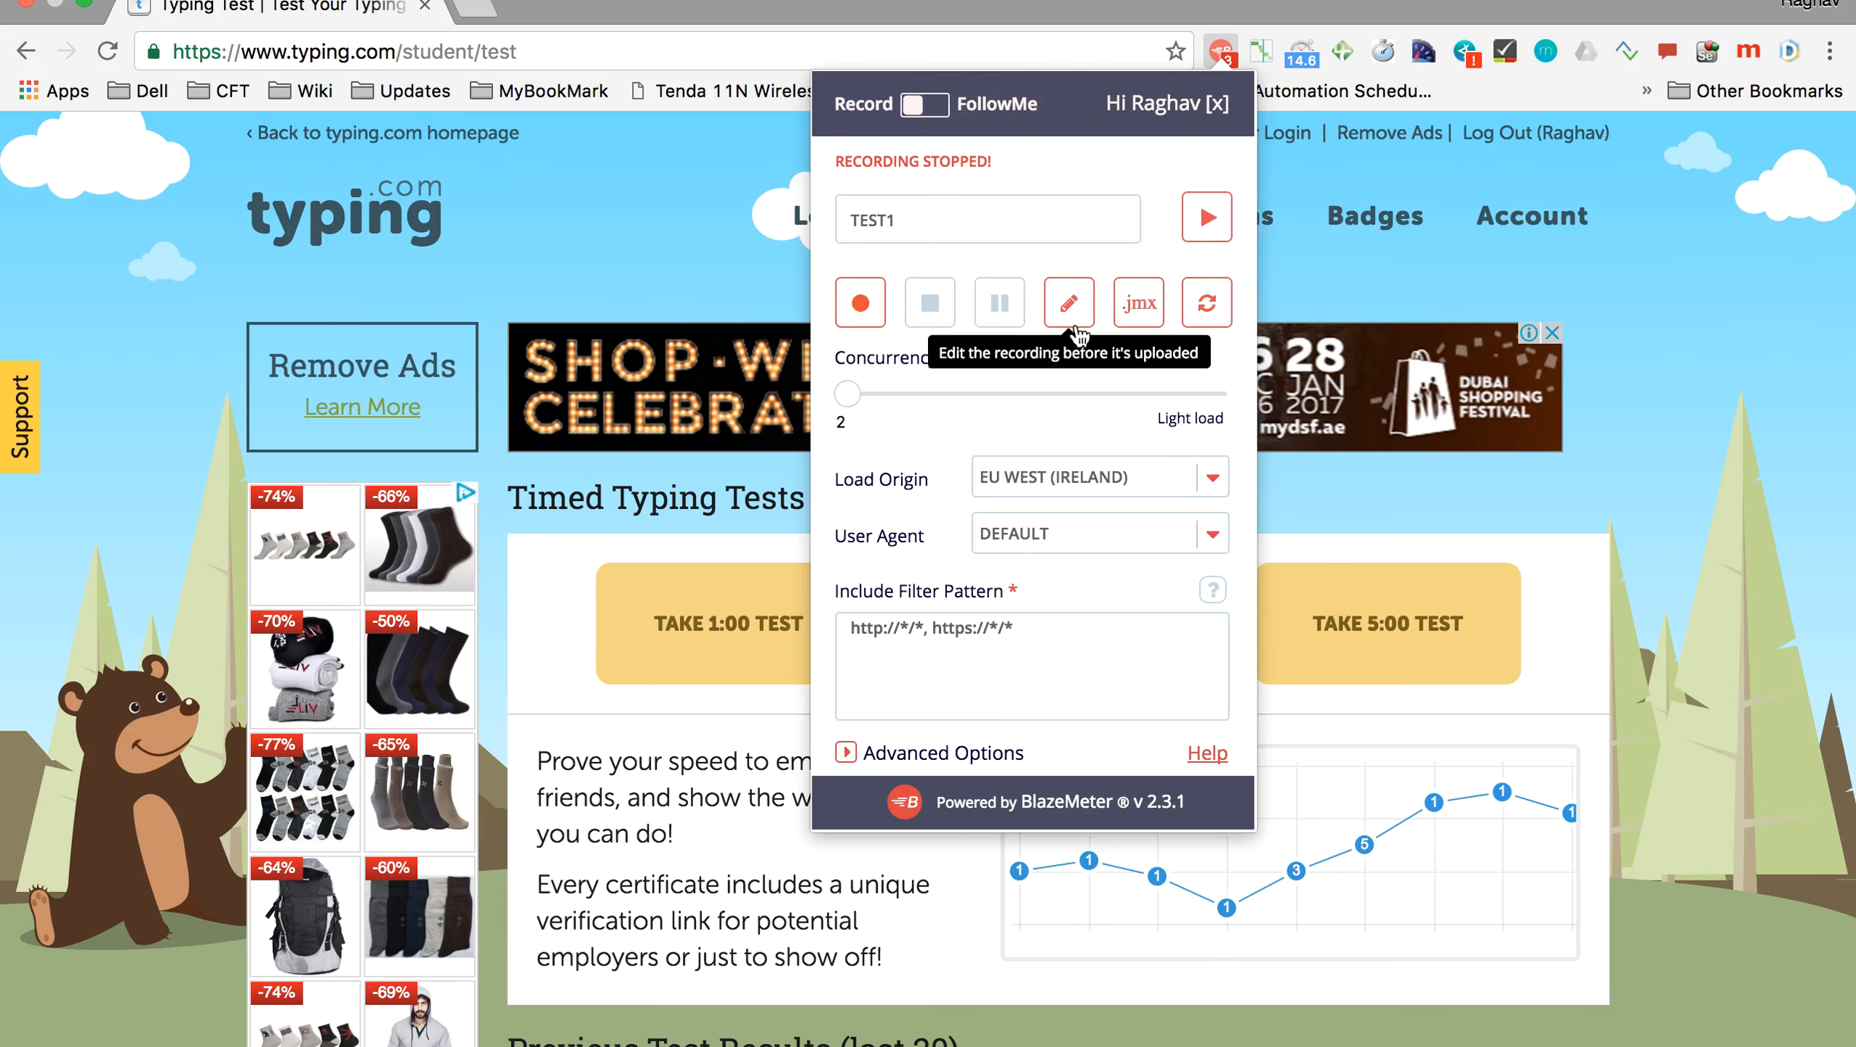
left_click(704, 256)
Step: Switch to JMeter and open the recorded script TEST1.jmx
key("super+Tab")
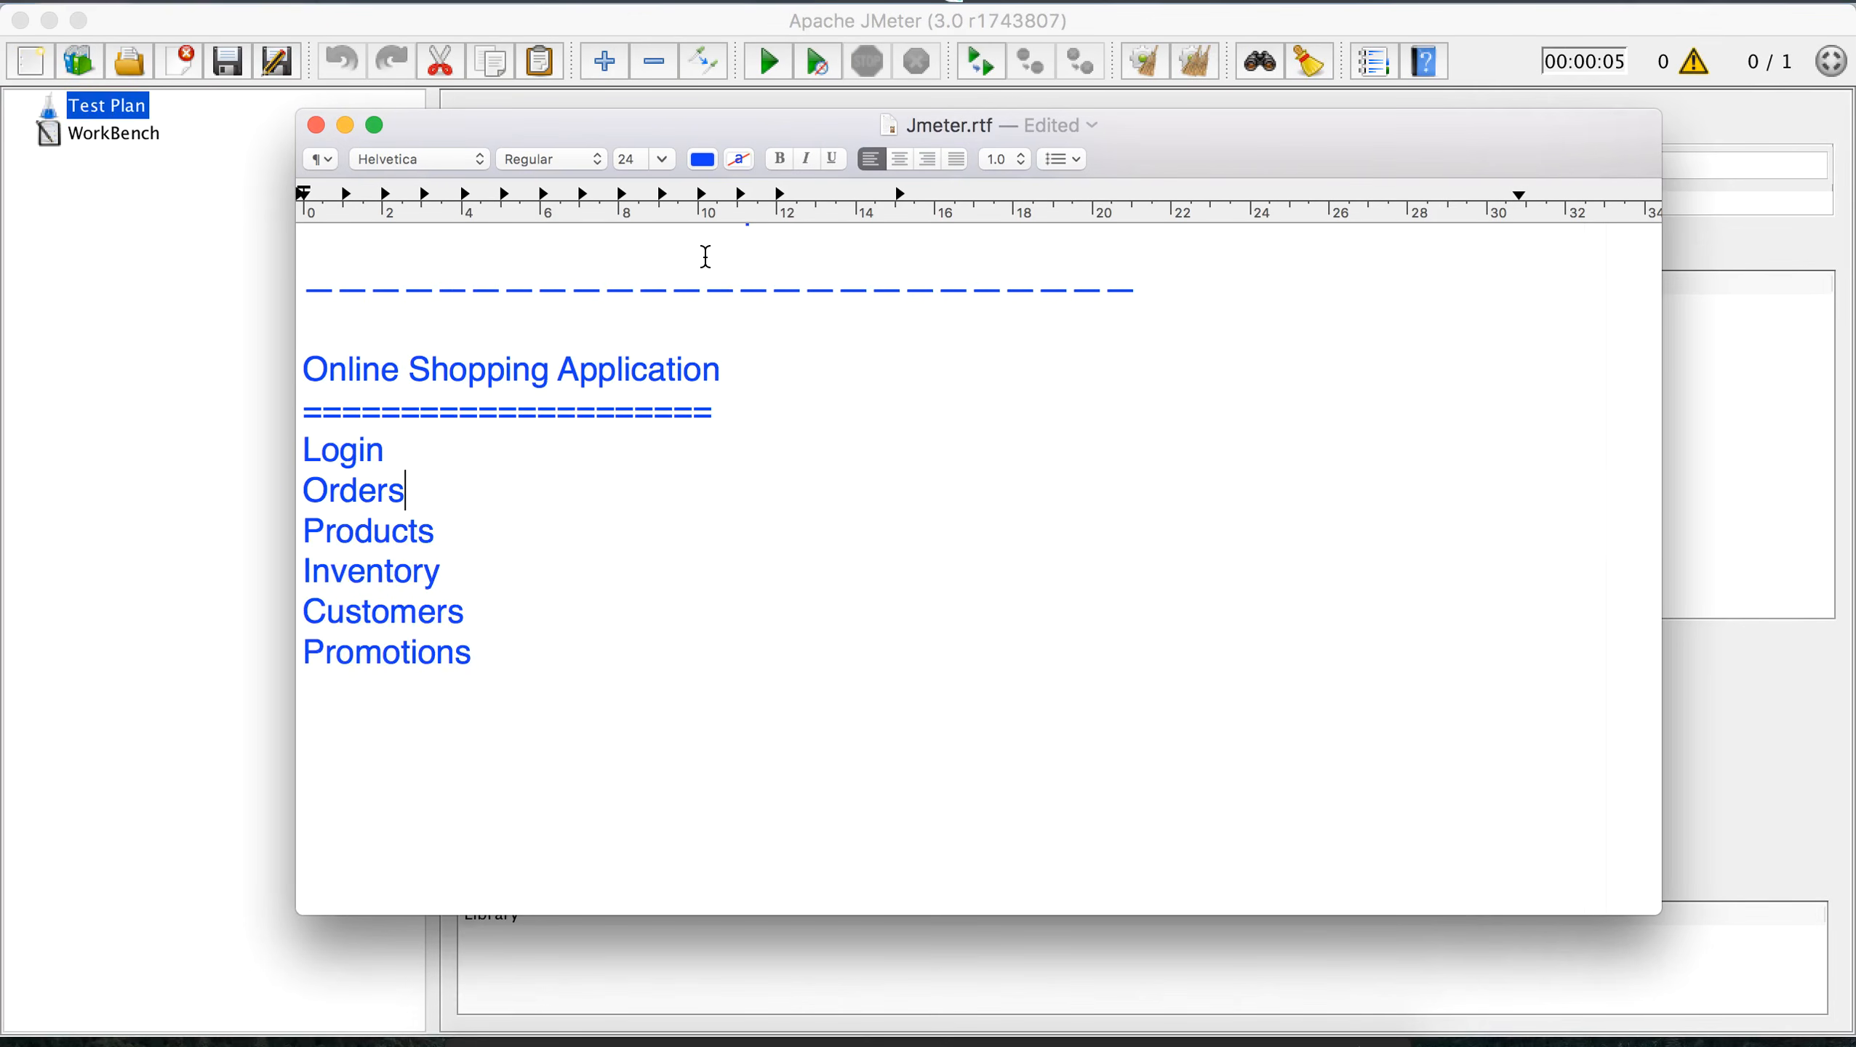
left_click(70, 279)
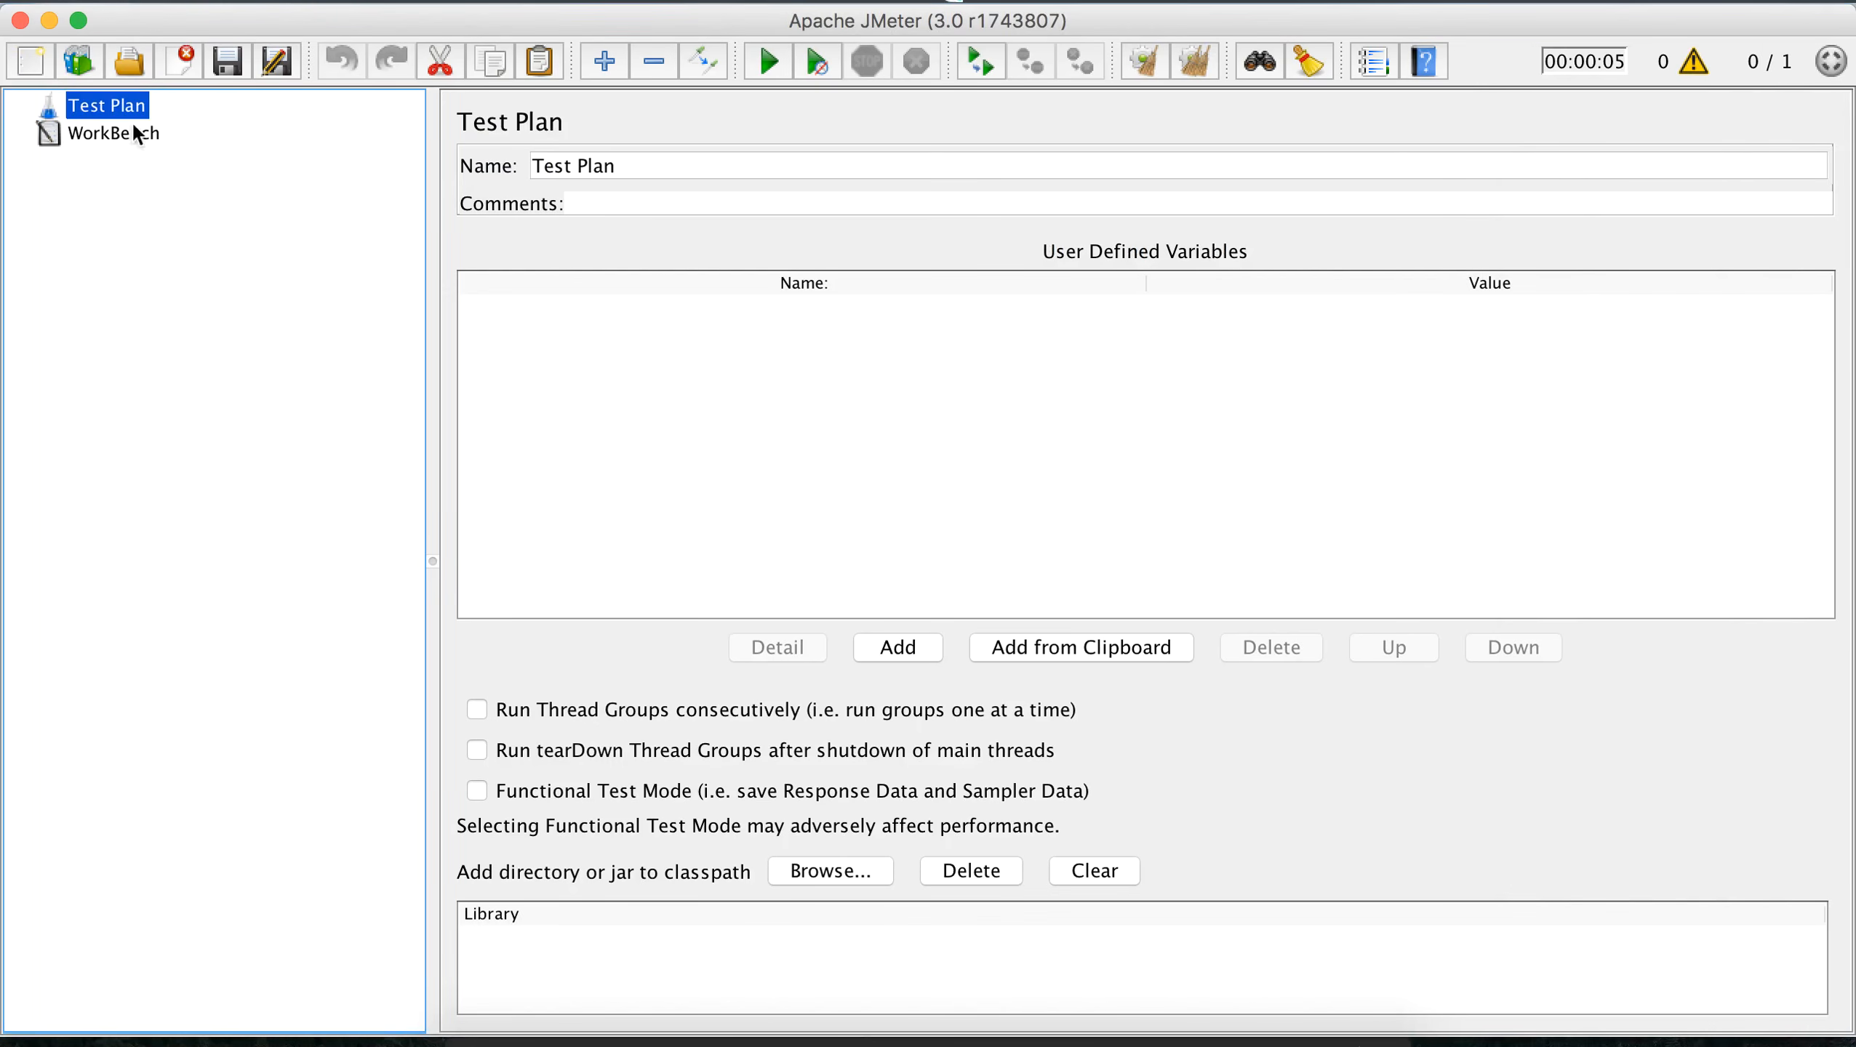
left_click(134, 64)
double_click(632, 354)
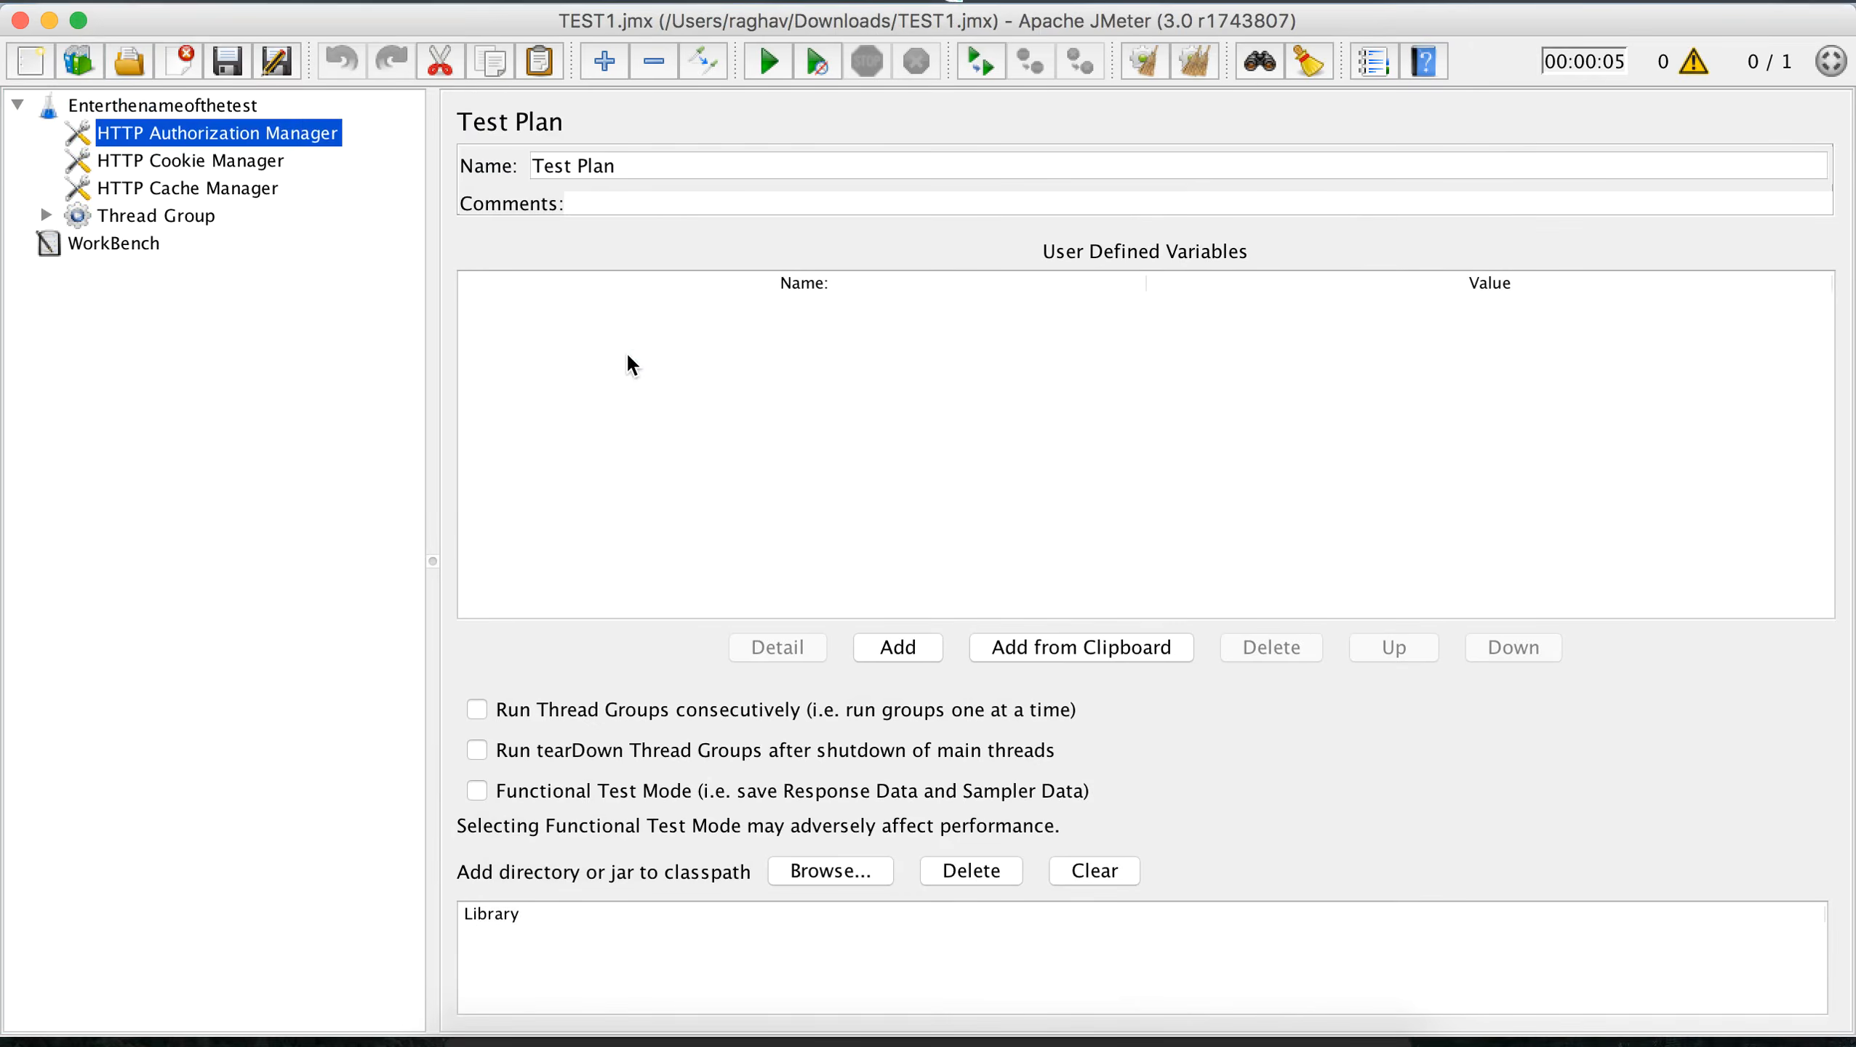
Step: Expand the Thread Group, select its first request and widen the tree to show the full request names
double_click(199, 220)
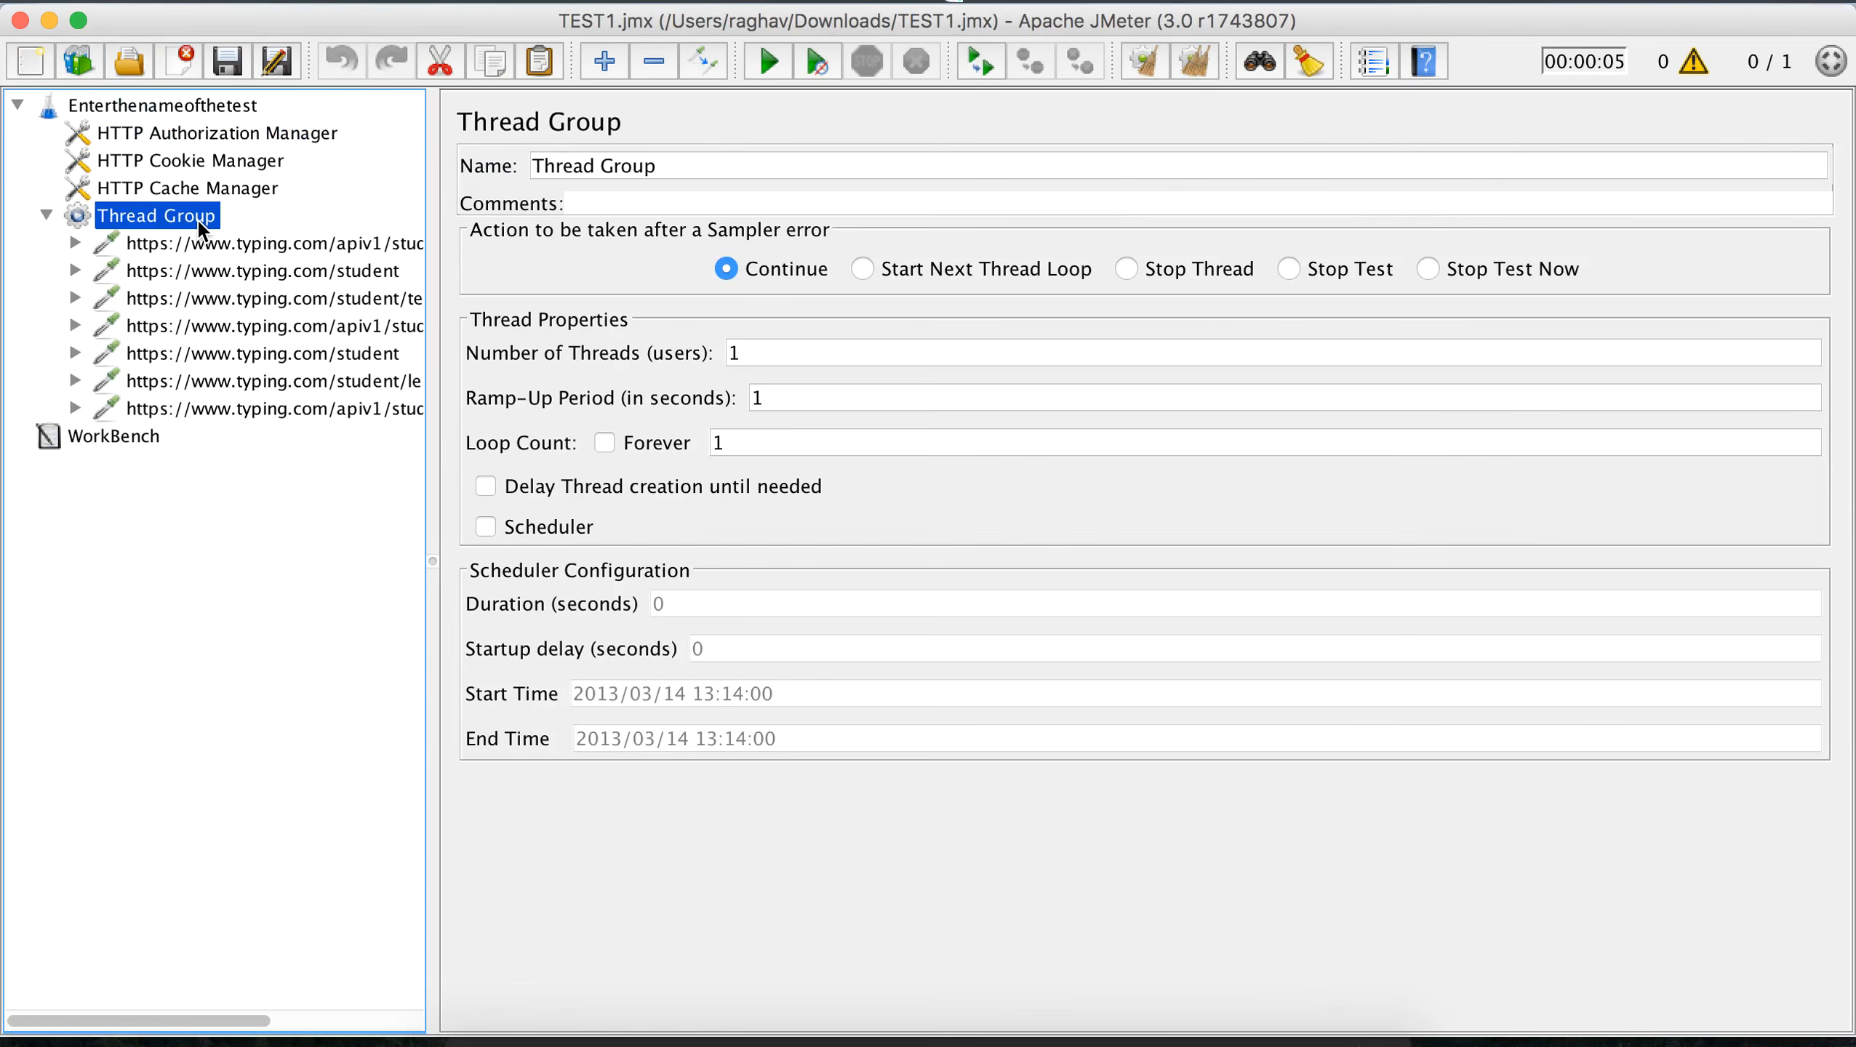
left_click(410, 244)
left_click_drag(433, 555, 637, 559)
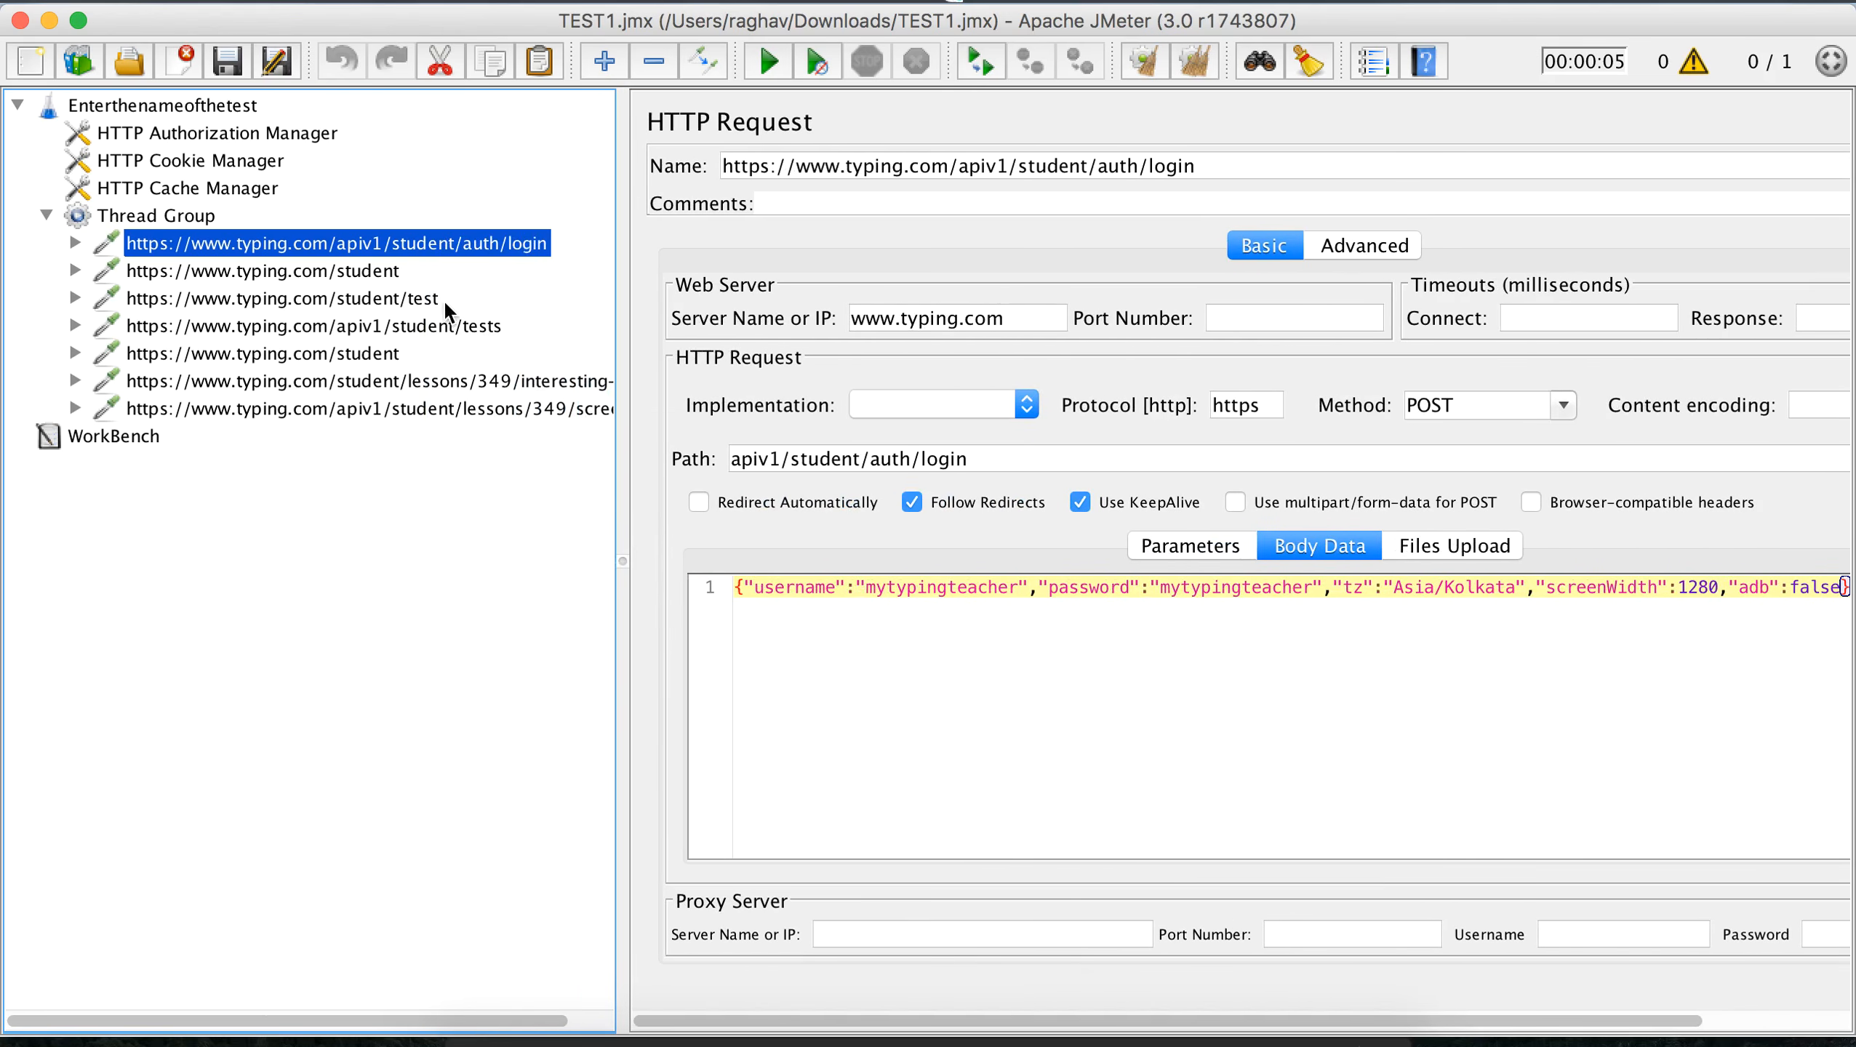
Step: Delete the first typing.com/student request and the typing.com/student/test request from the Thread Group
left_click(364, 269)
key("shift+Down")
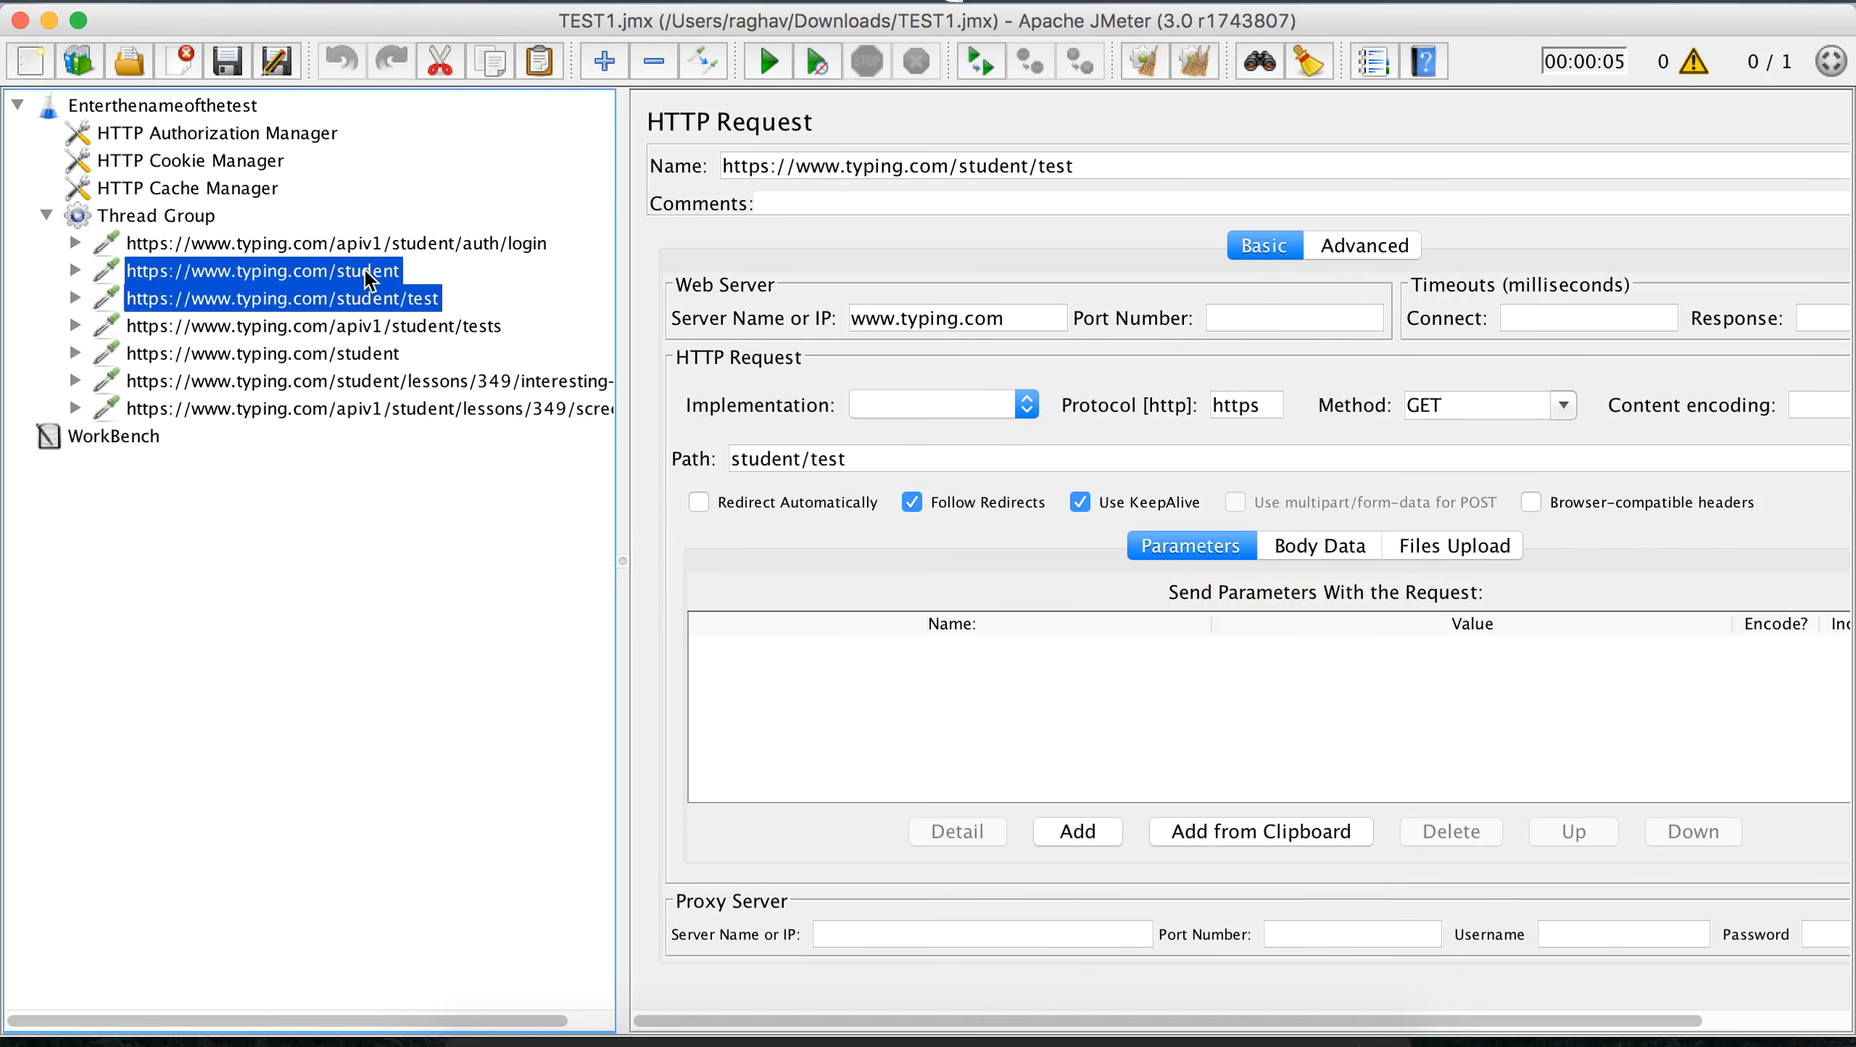
key("Delete")
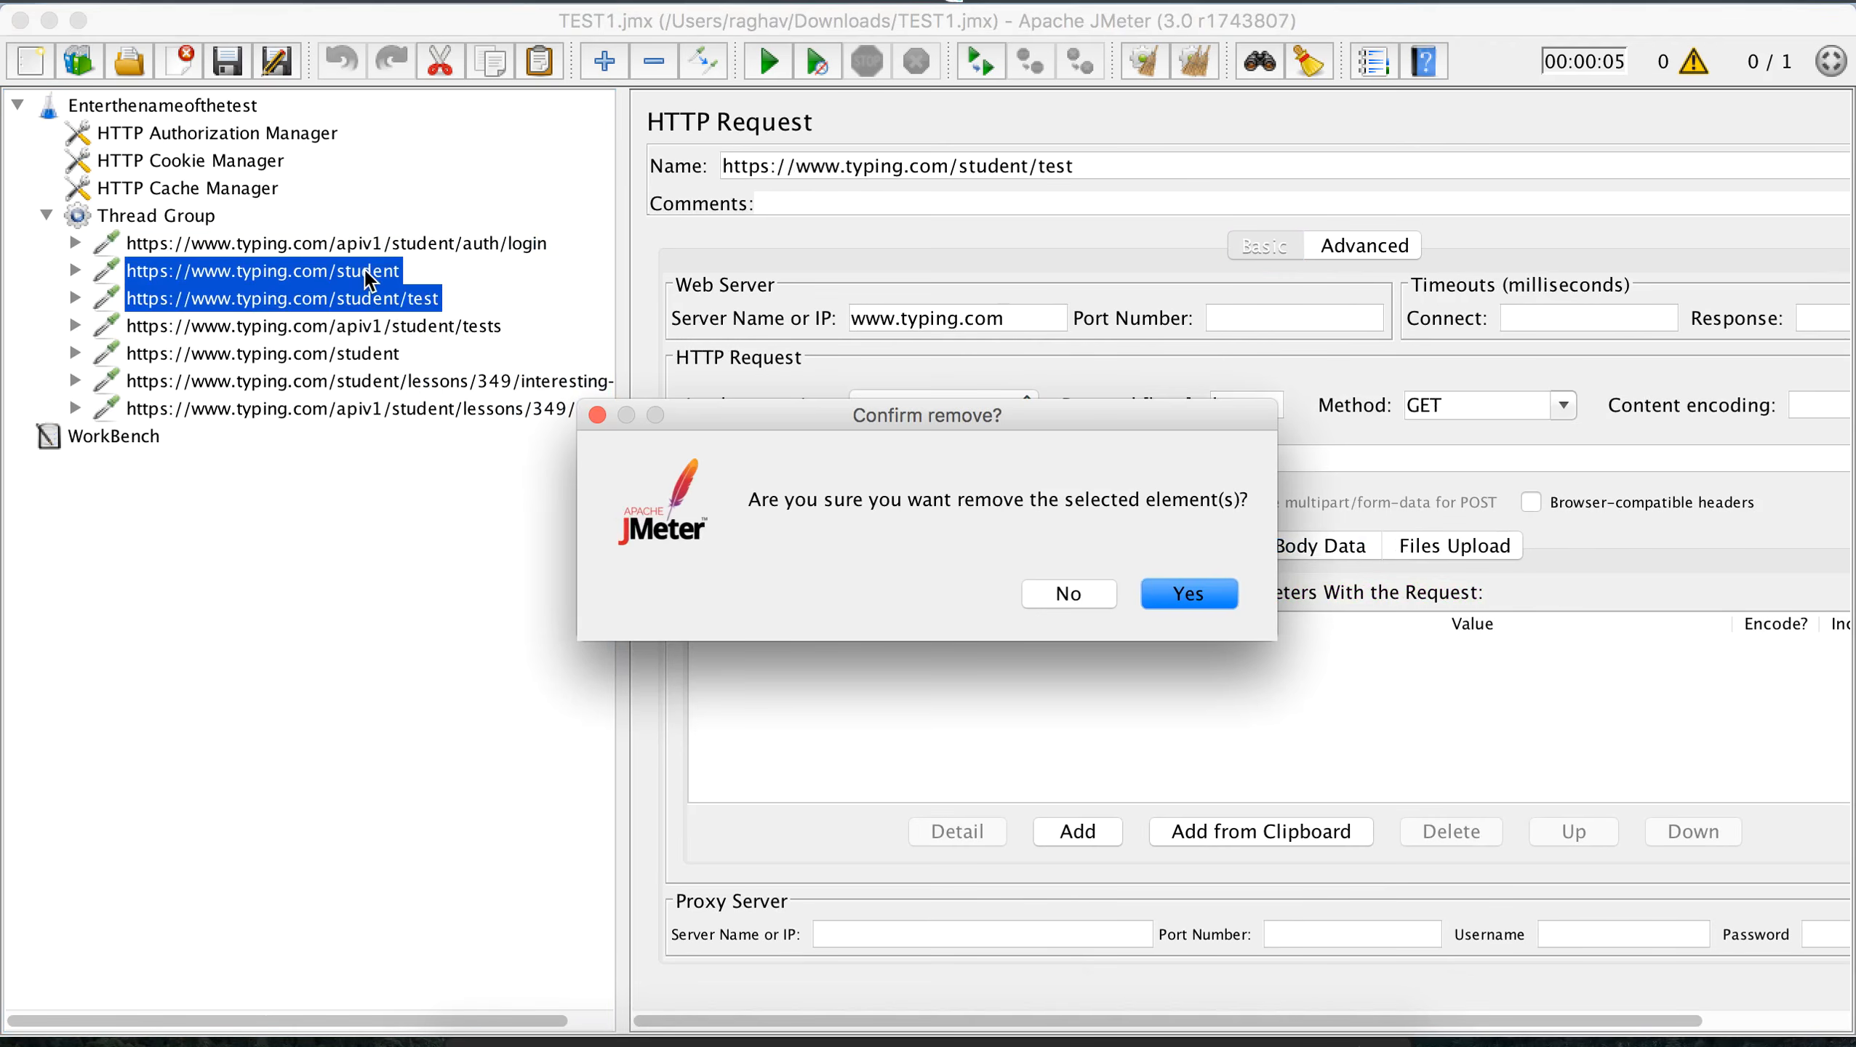
left_click(1163, 580)
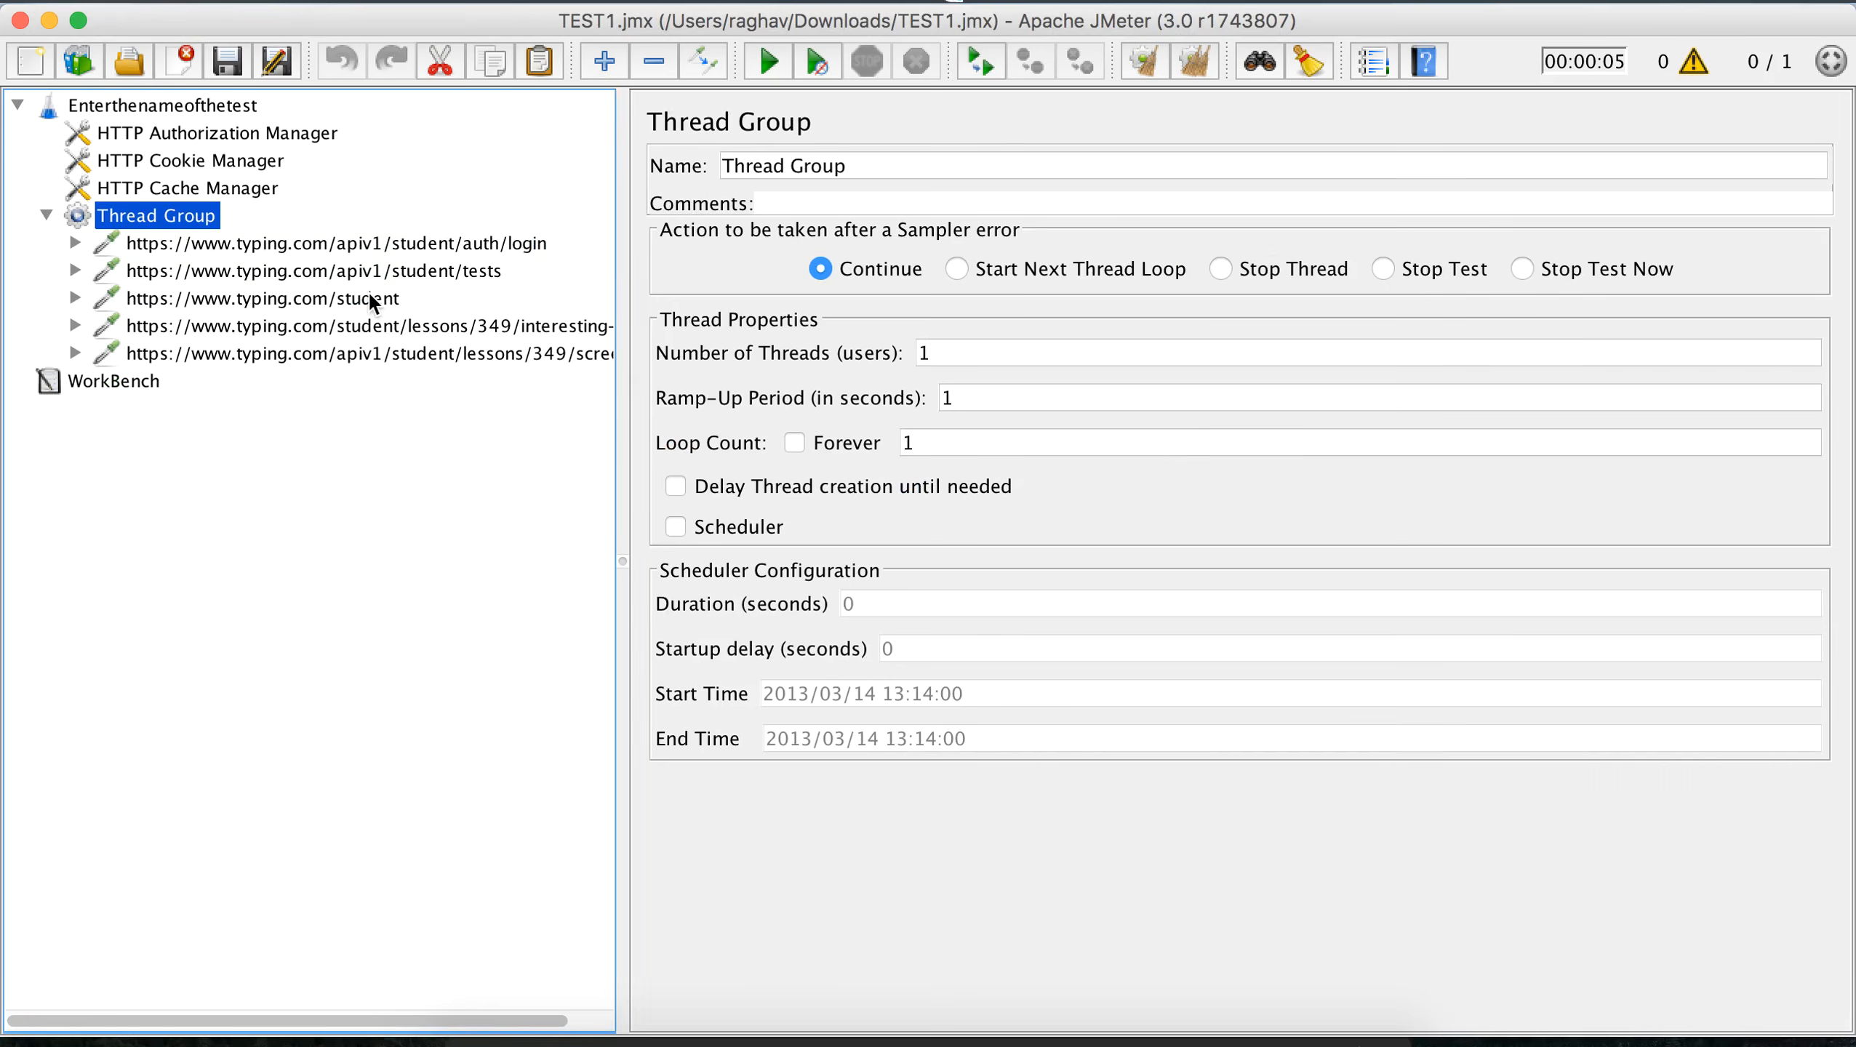
Step: Delete the remaining typing.com/student request and the student/lessons/349/interesting-facts request
left_click(368, 293)
key("shift+Down")
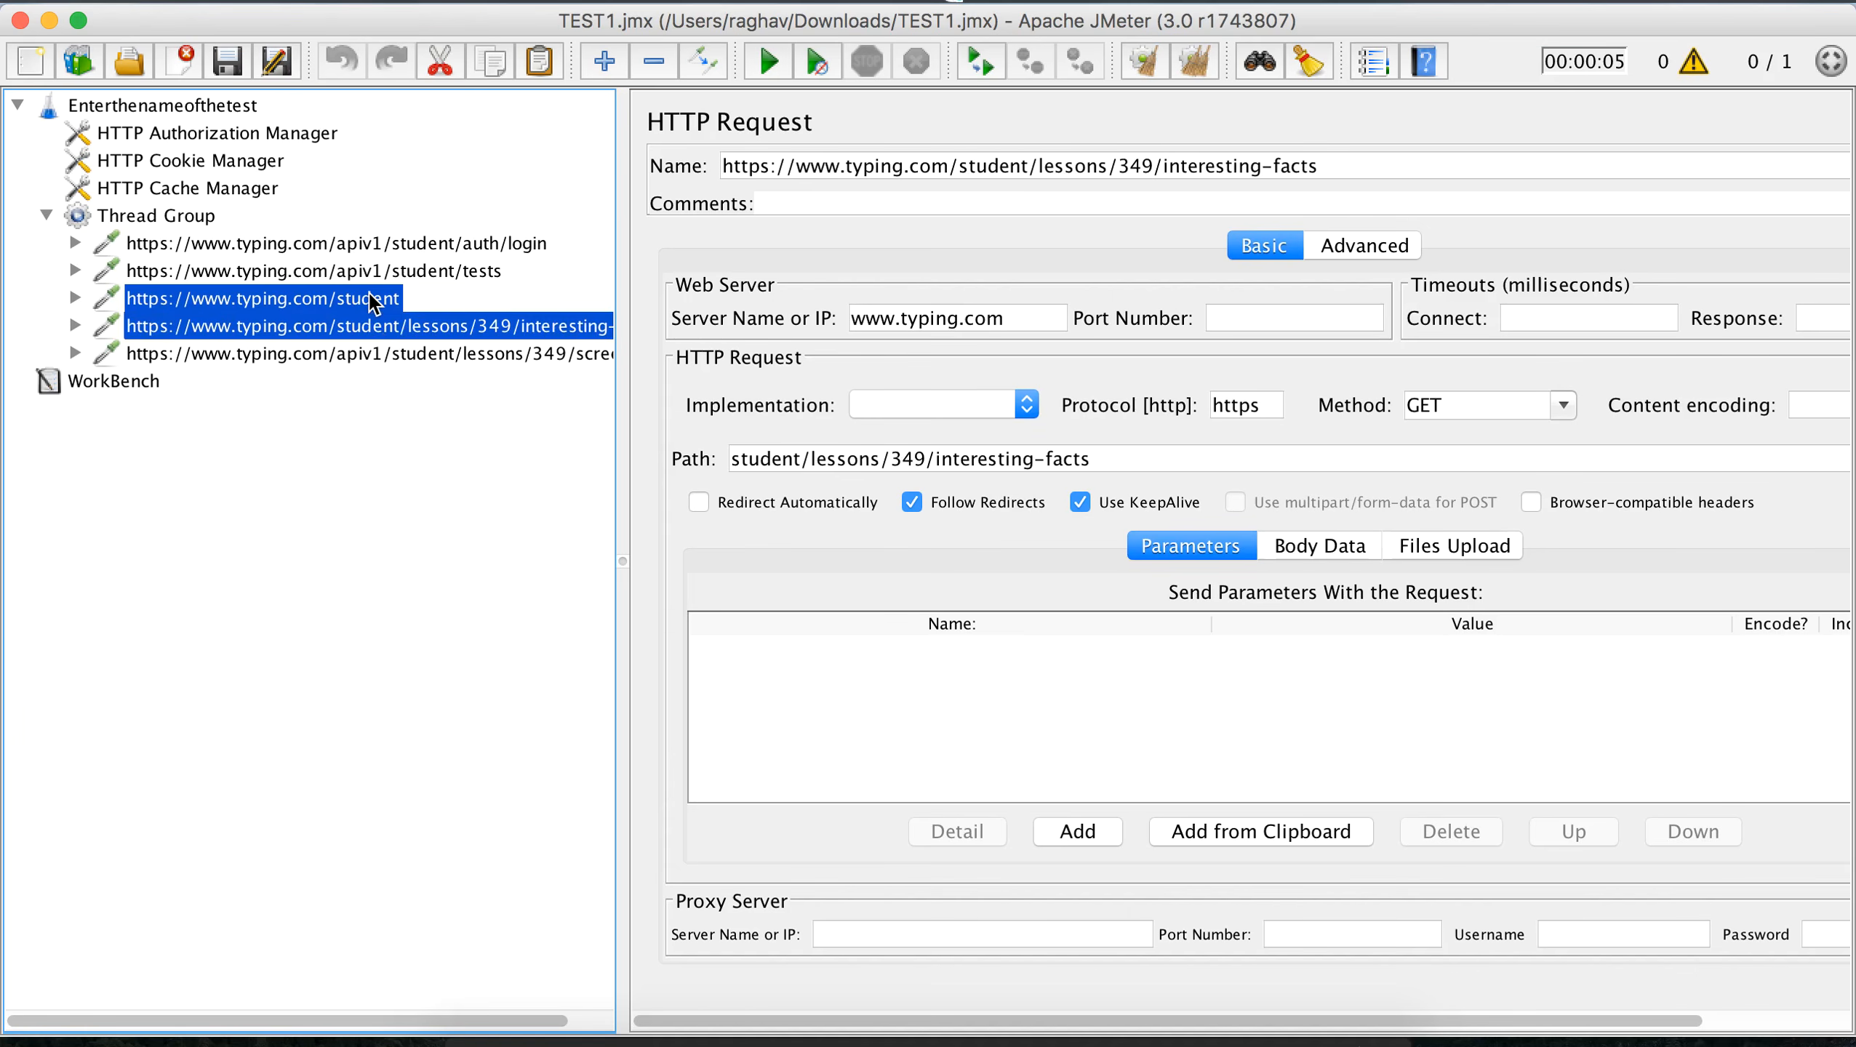
key("Delete")
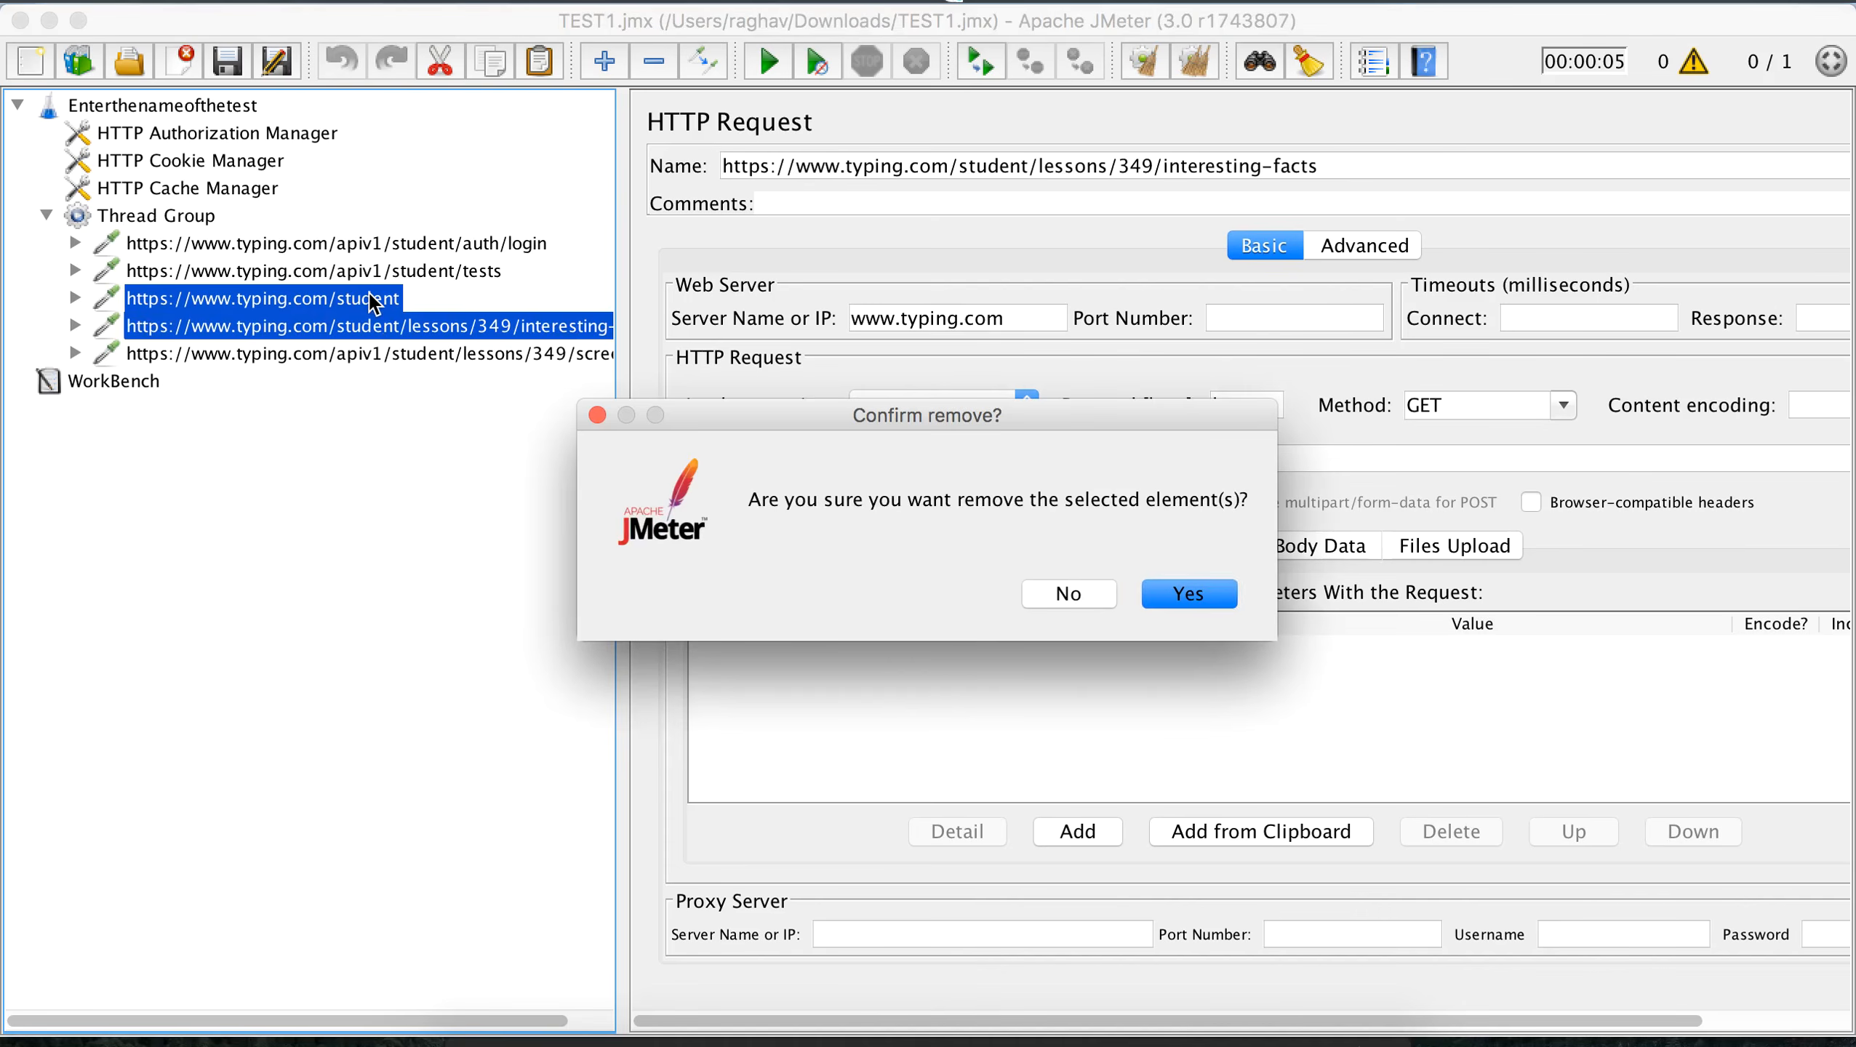
left_click(1154, 595)
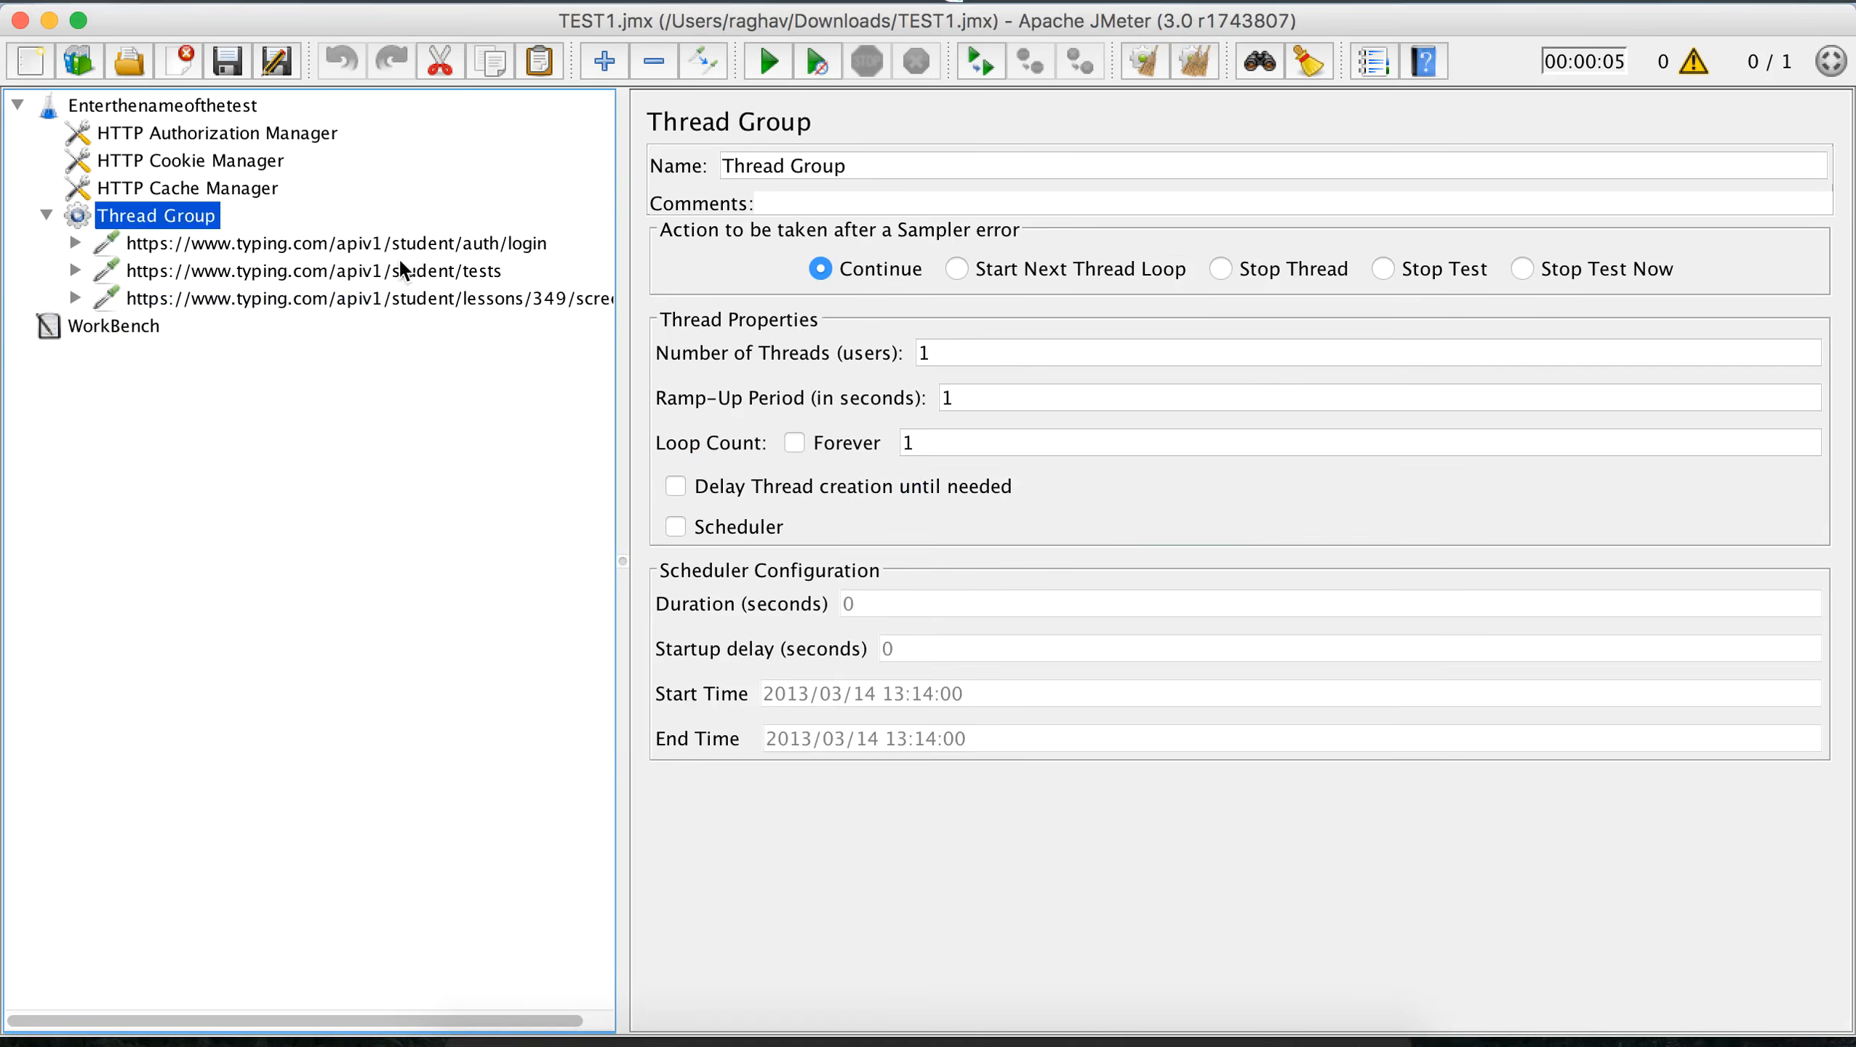
Step: Shorten the name of the apiv1/student/auth/login request to "login"
left_click(381, 247)
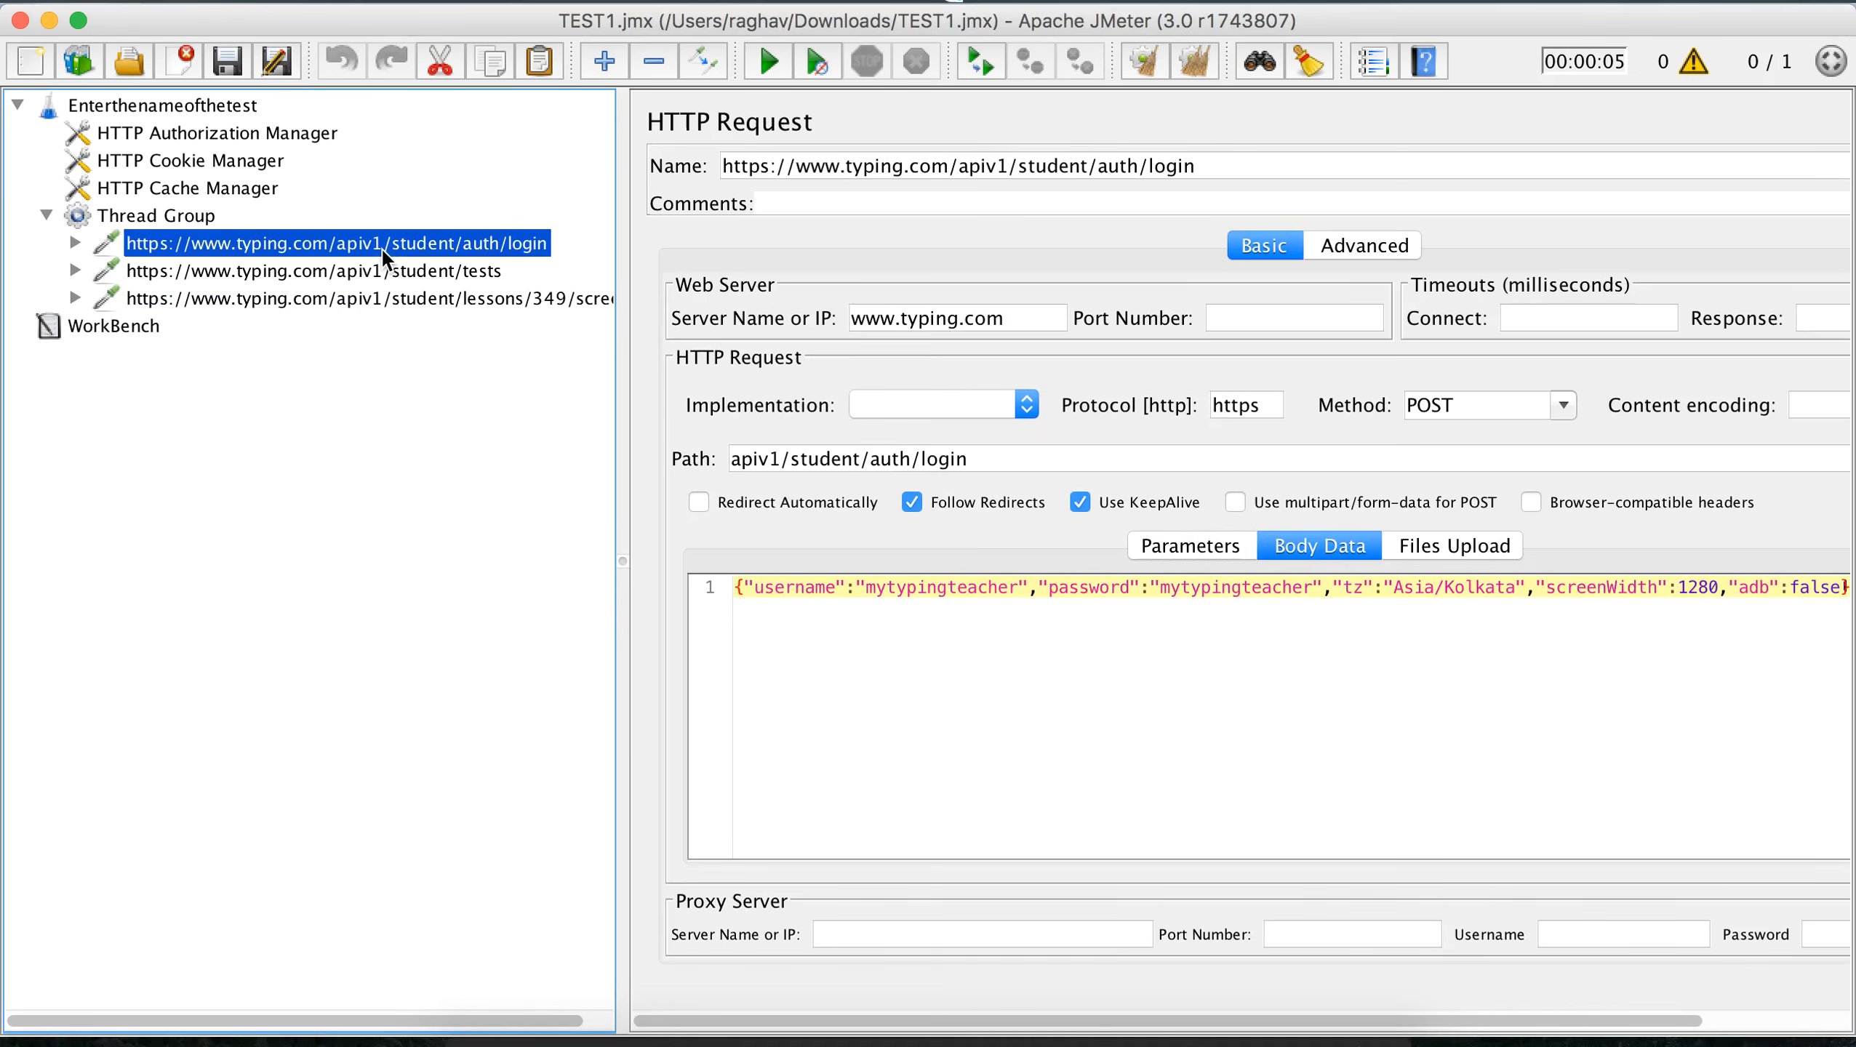
left_click(1139, 167)
left_click_drag(1146, 166, 641, 163)
key("BackSpace")
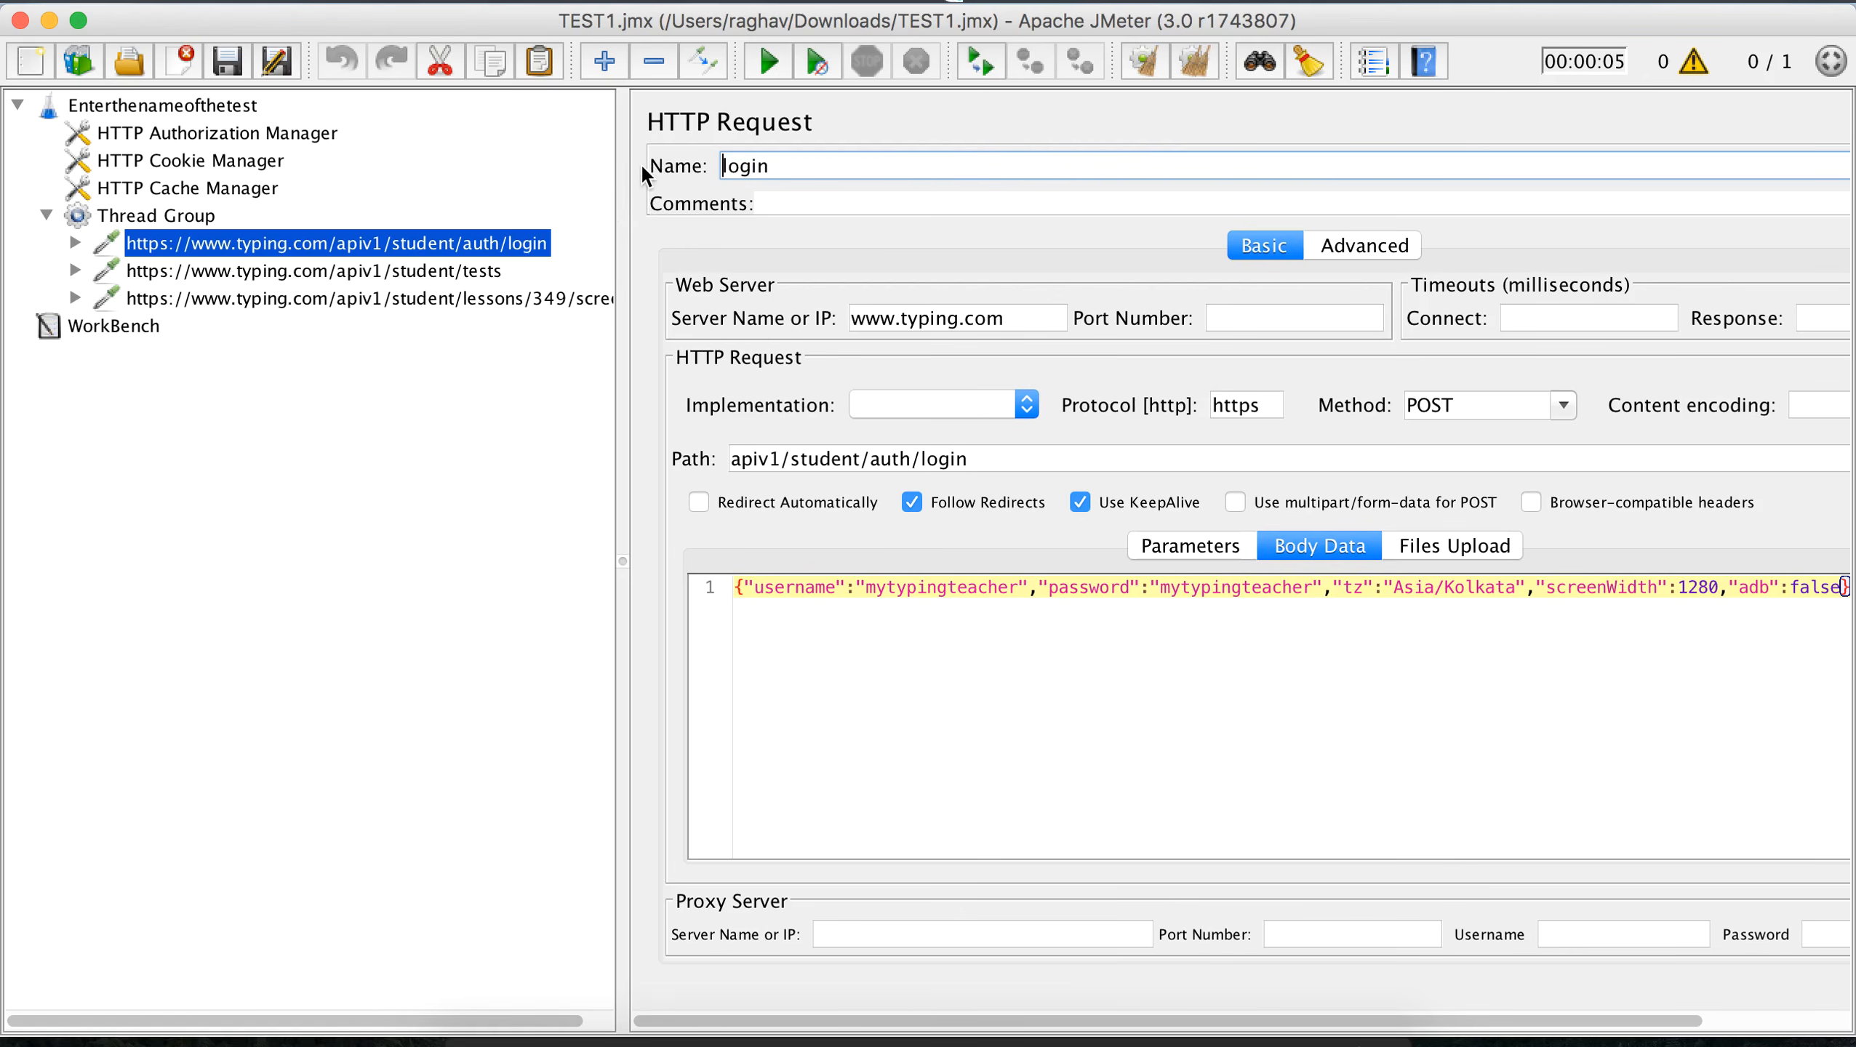
Step: Shorten the name of the apiv1/student/tests request to "student_tests"
left_click(502, 273)
left_click(1025, 173)
left_click_drag(1025, 173, 675, 167)
key("BackSpace")
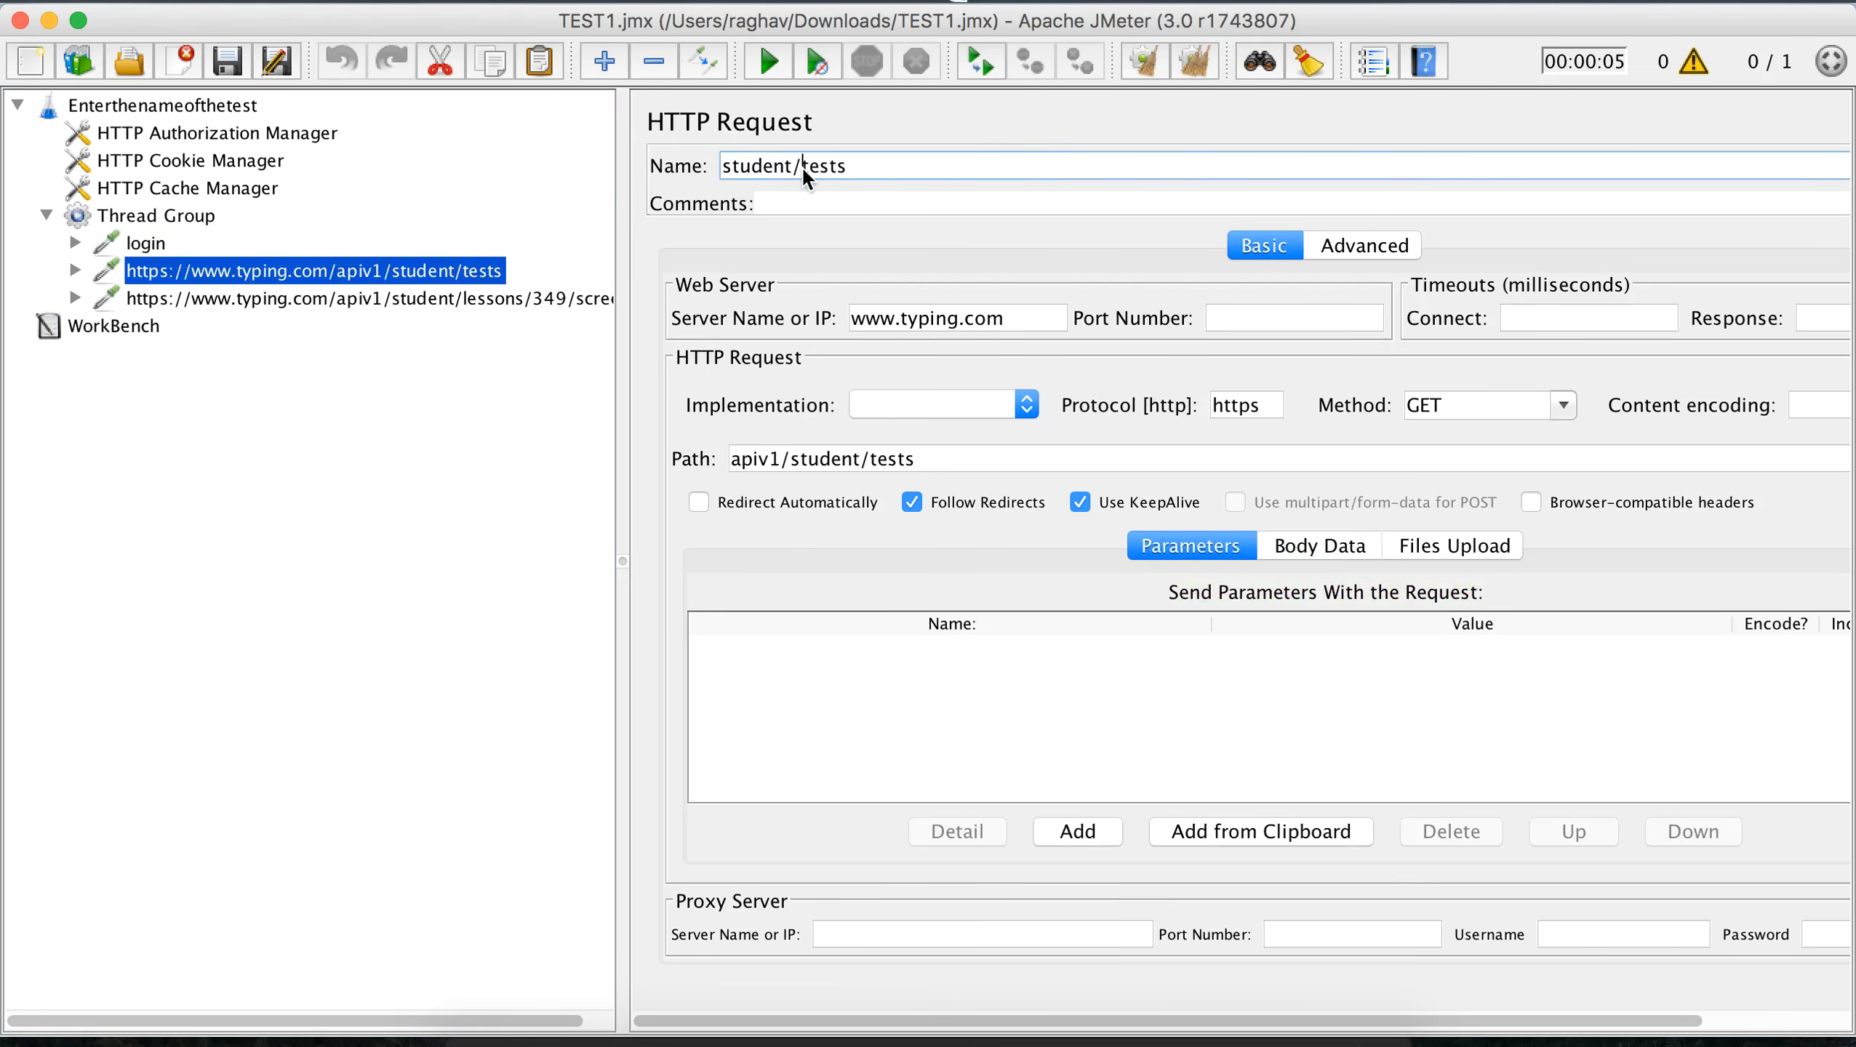
Step: Shorten the name of the apiv1/student/lessons/349/screens request to "student_lessons"
left_click(437, 298)
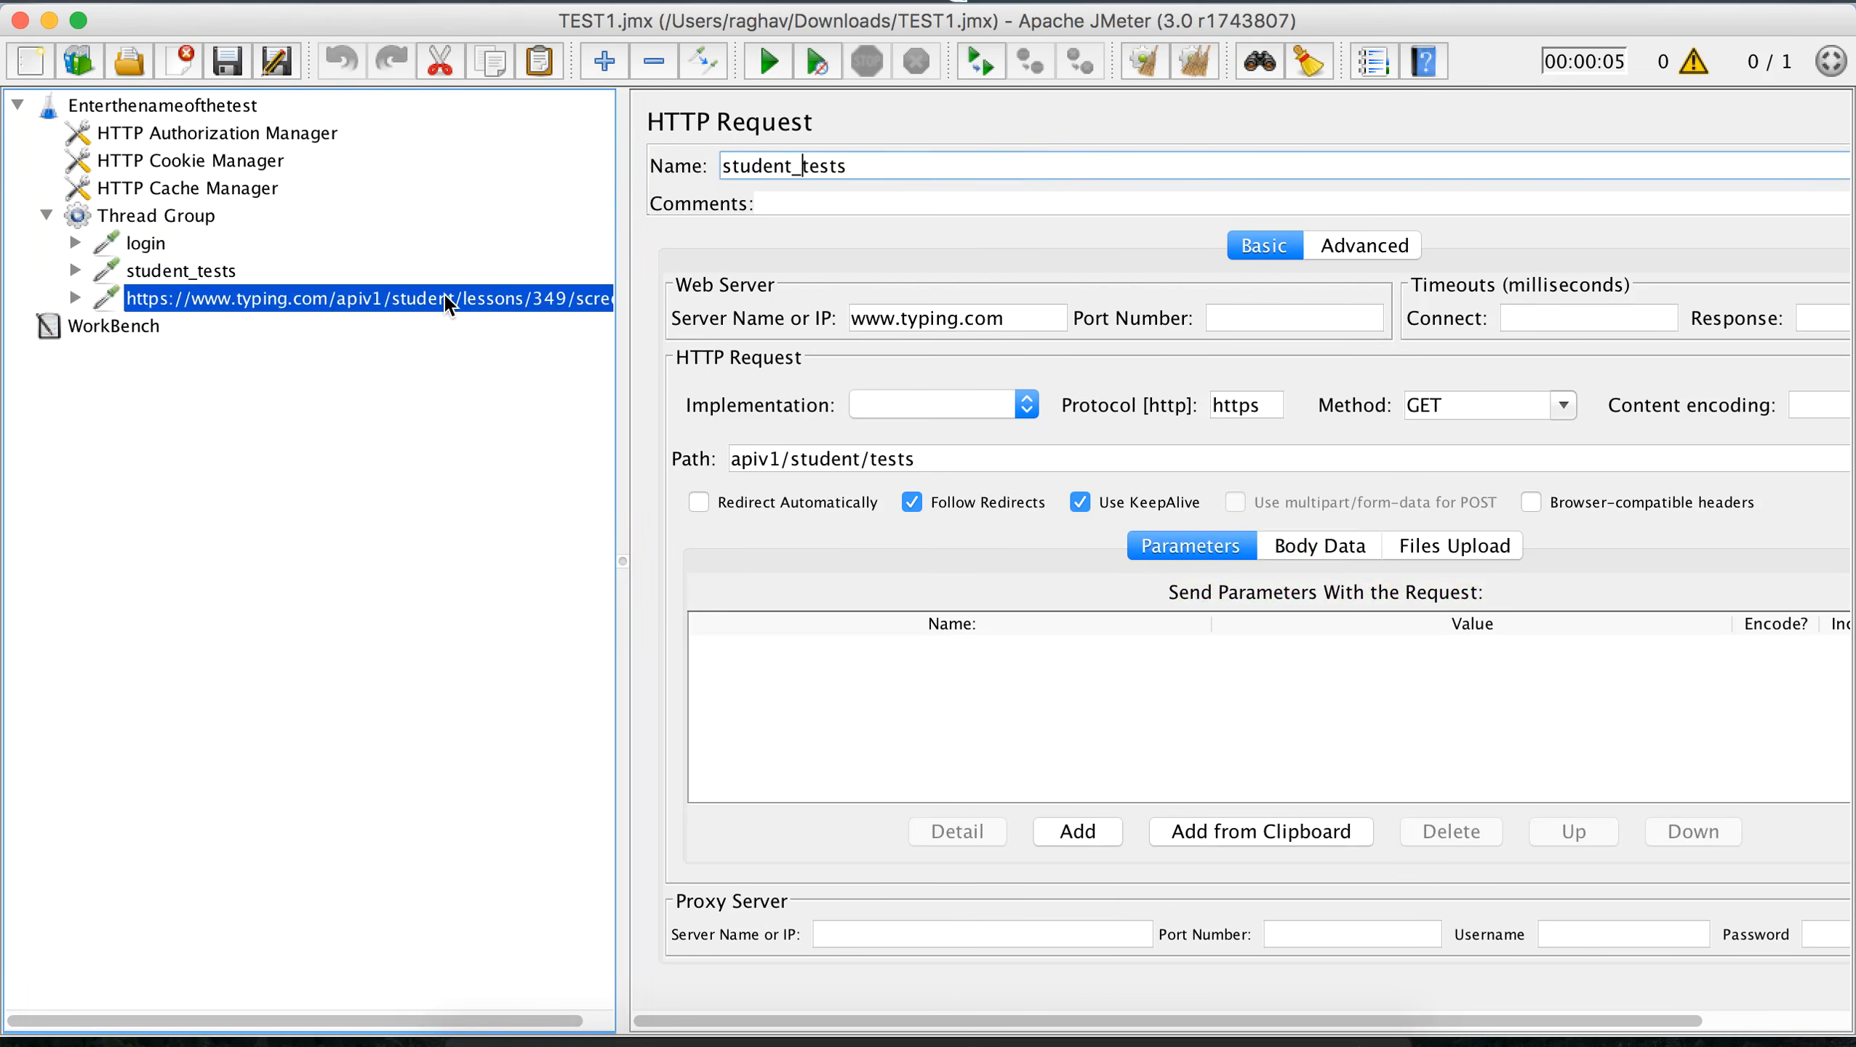
left_click_drag(1019, 166, 736, 164)
key("BackSpace")
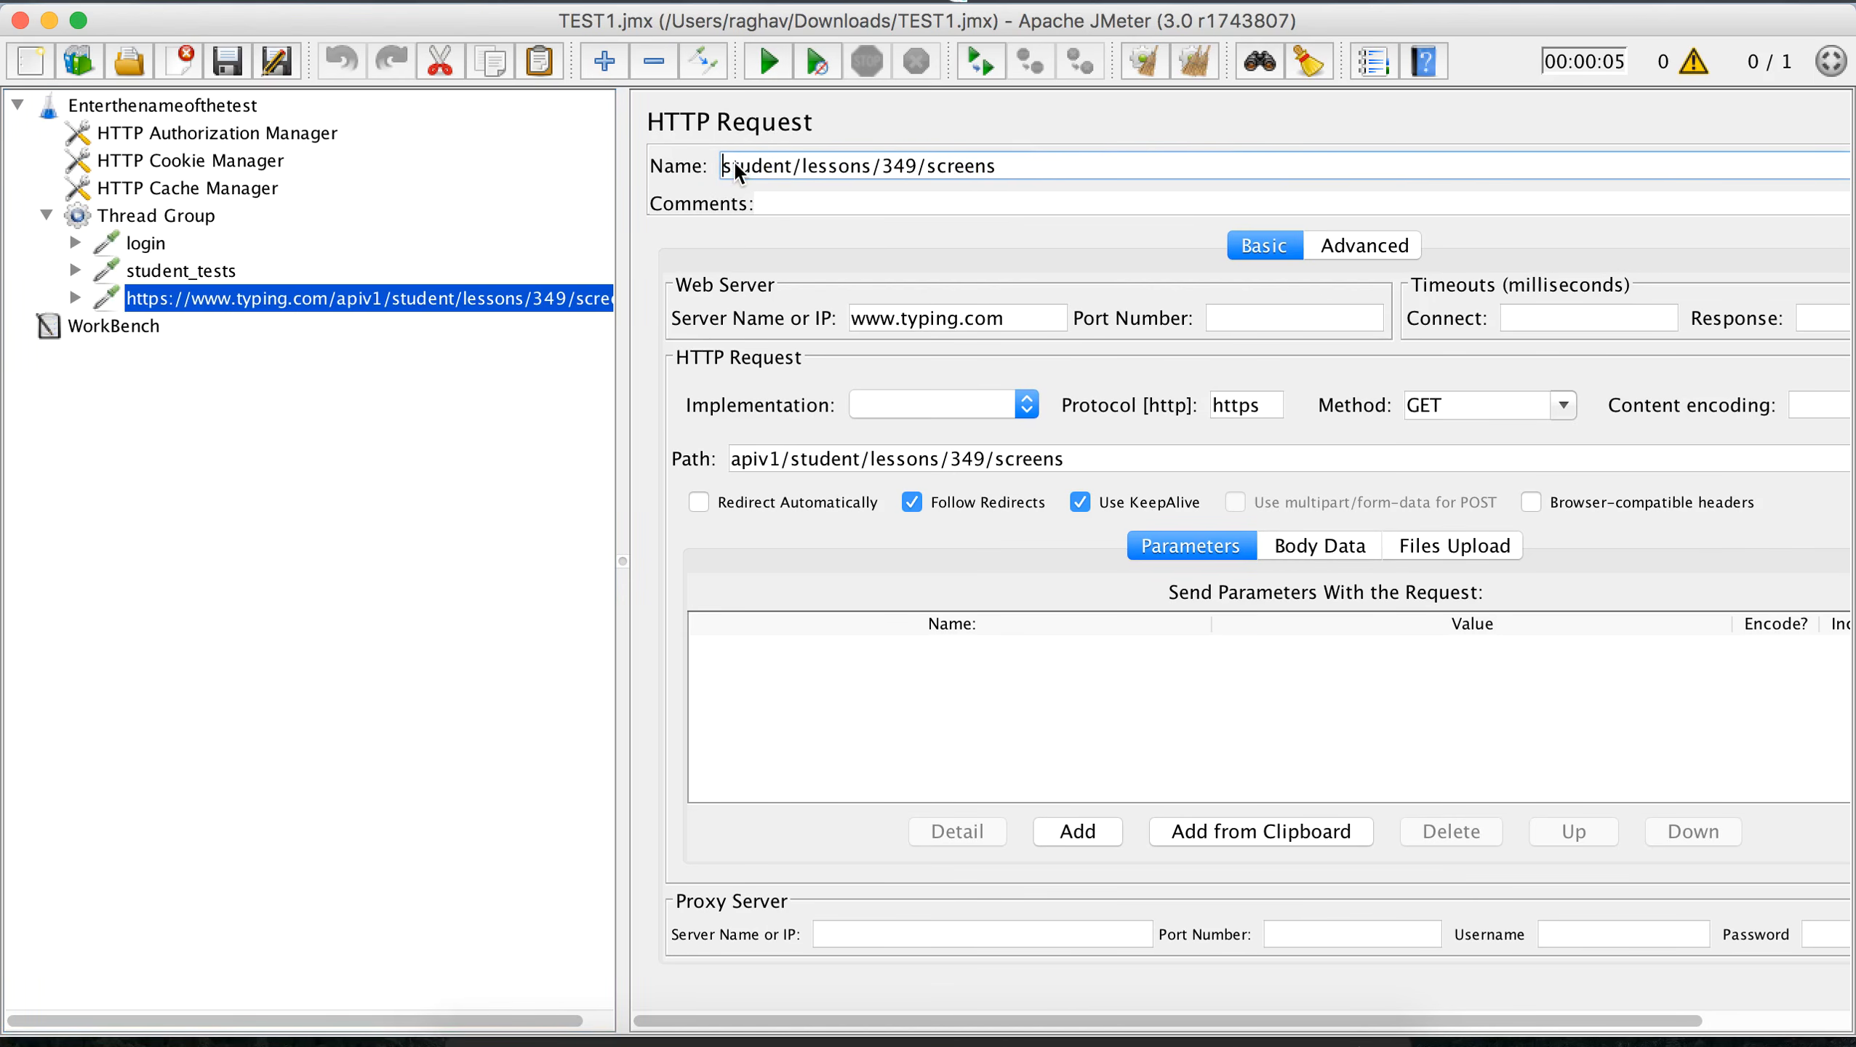
left_click_drag(1038, 166, 867, 168)
key("BackSpace")
left_click(800, 165)
key("BackSpace")
type("_")
left_click(160, 271)
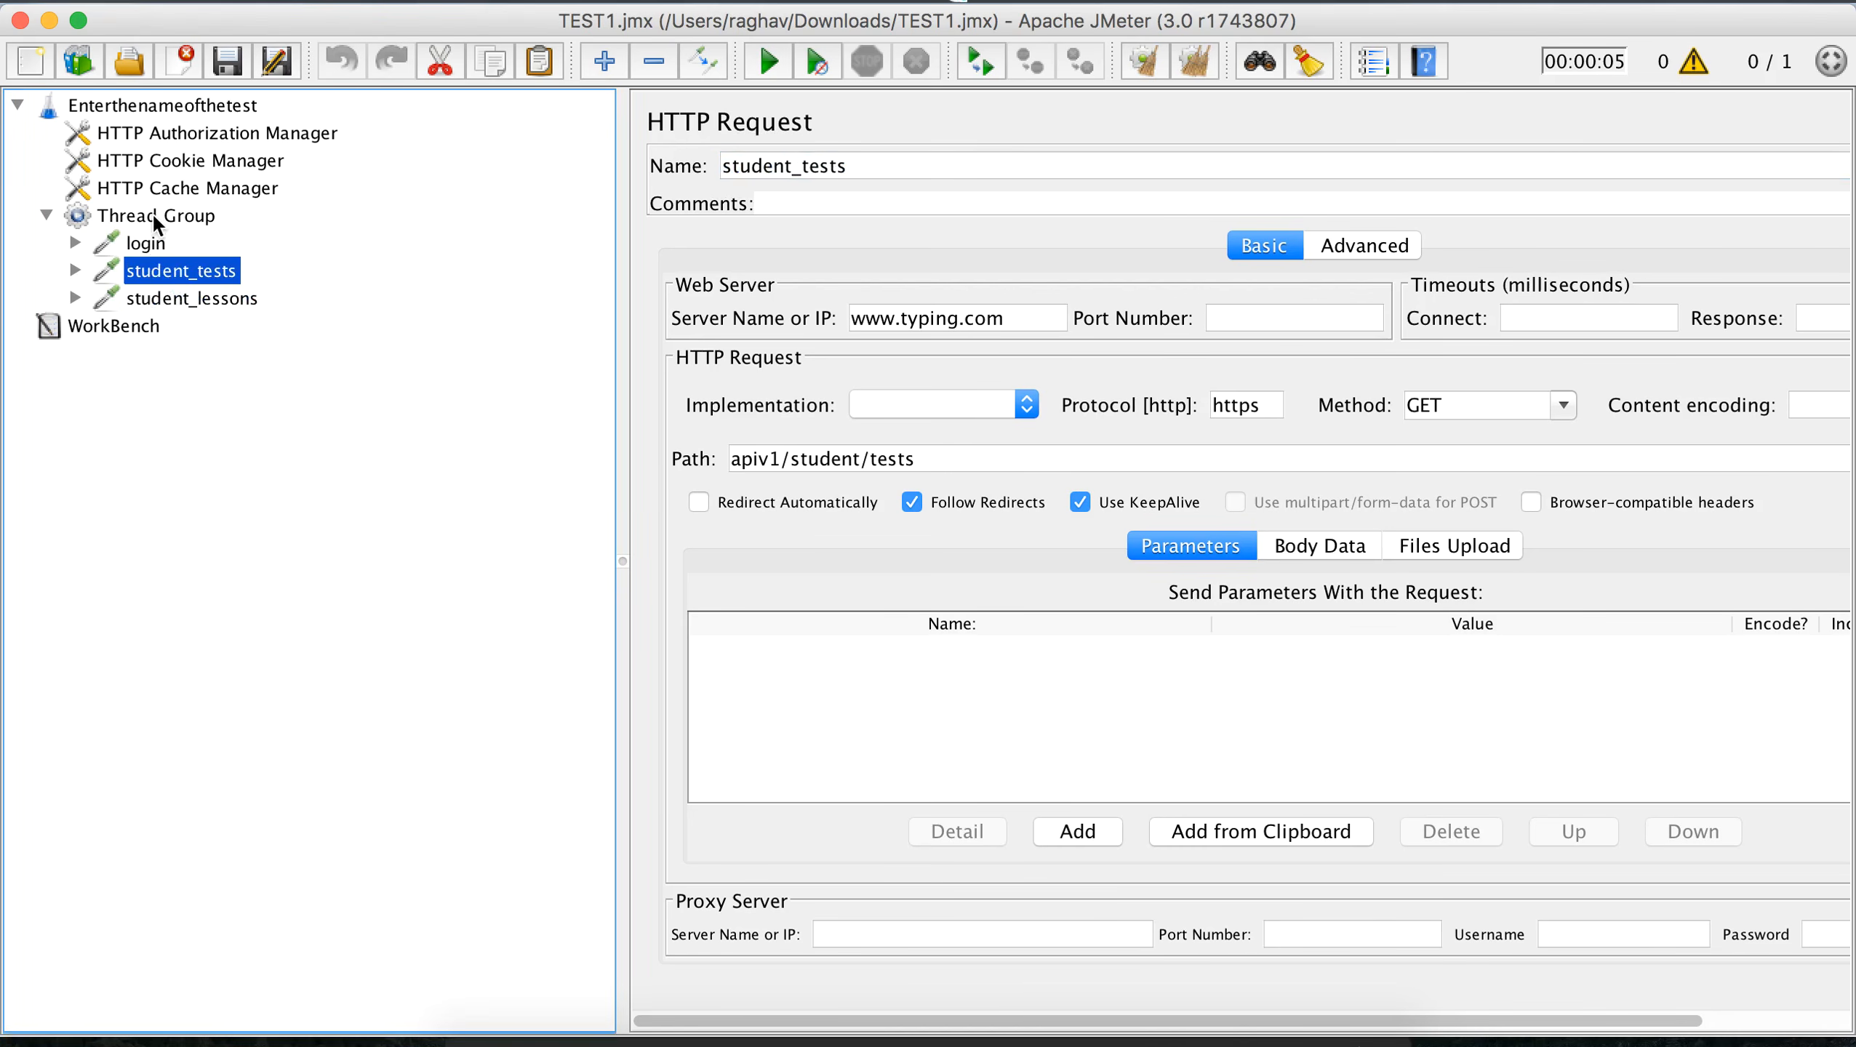
left_click(144, 246)
left_click(167, 271)
left_click(183, 297)
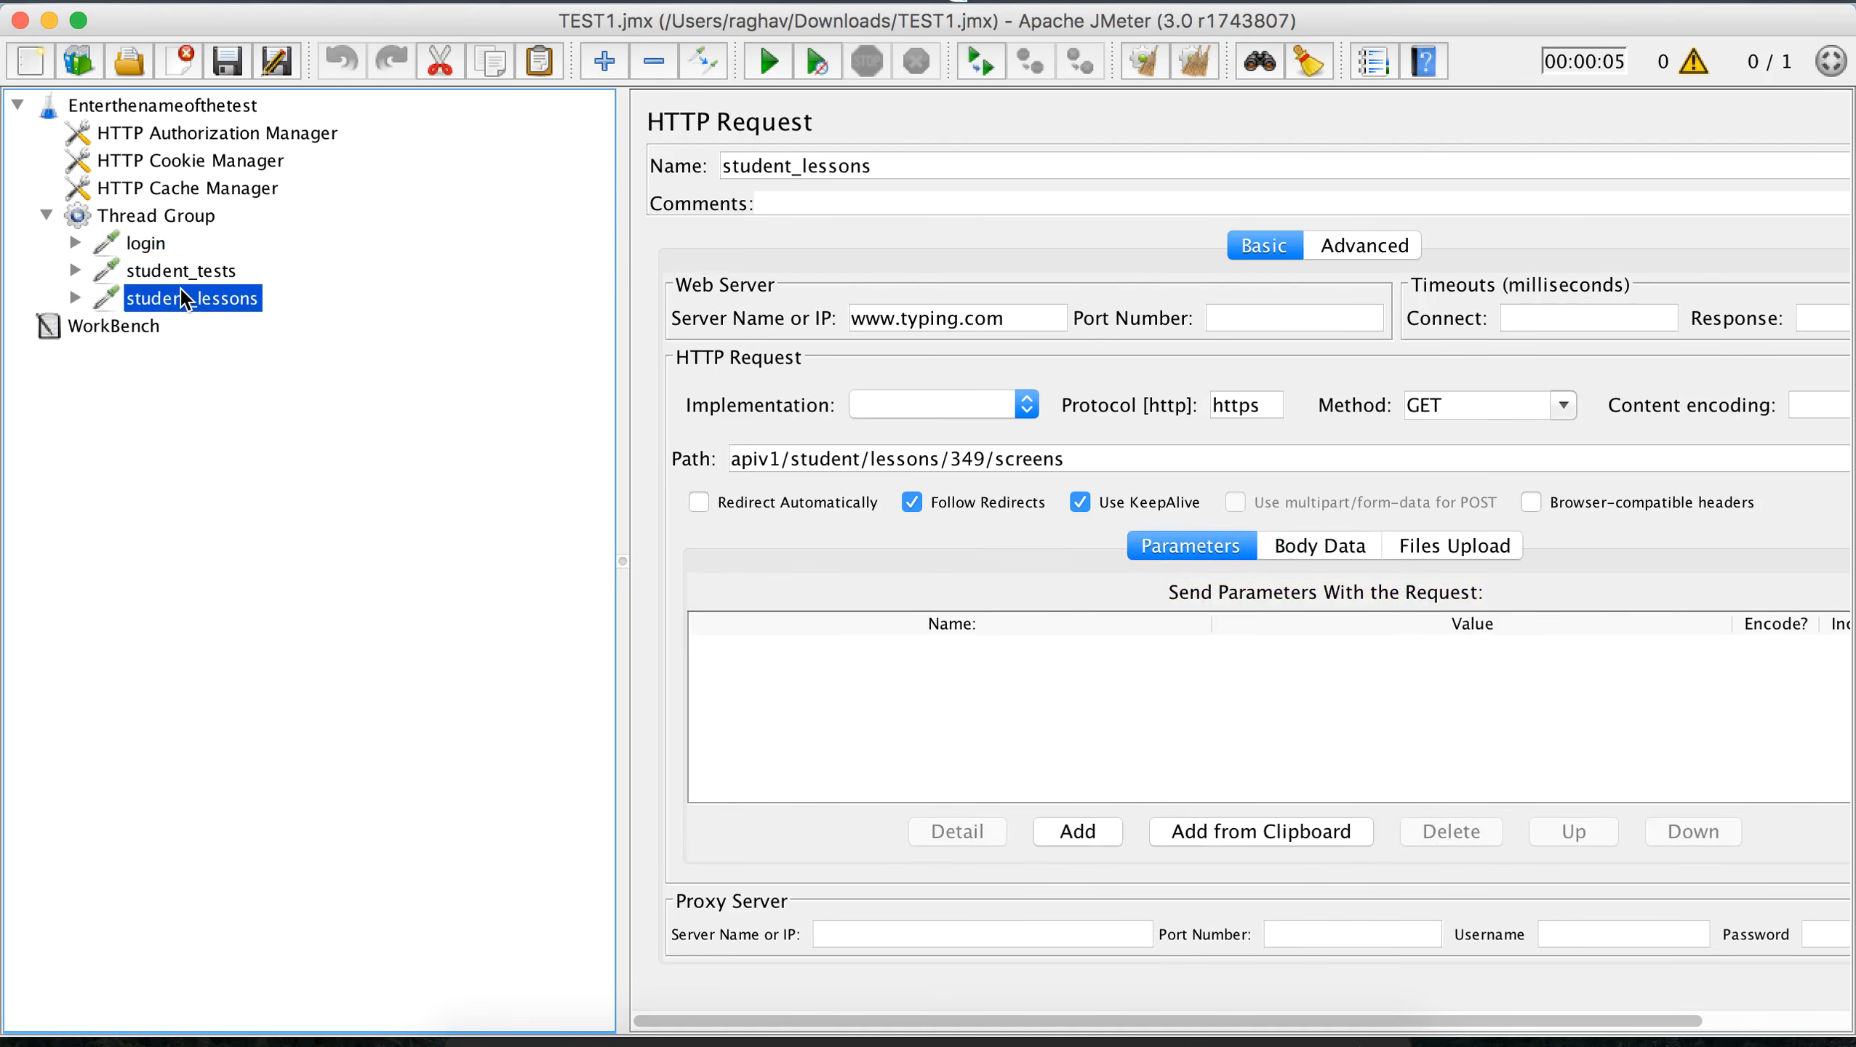
Step: Add a View Results Tree listener to the Enterthenameofthetest test plan
left_click(138, 107)
right_click(140, 108)
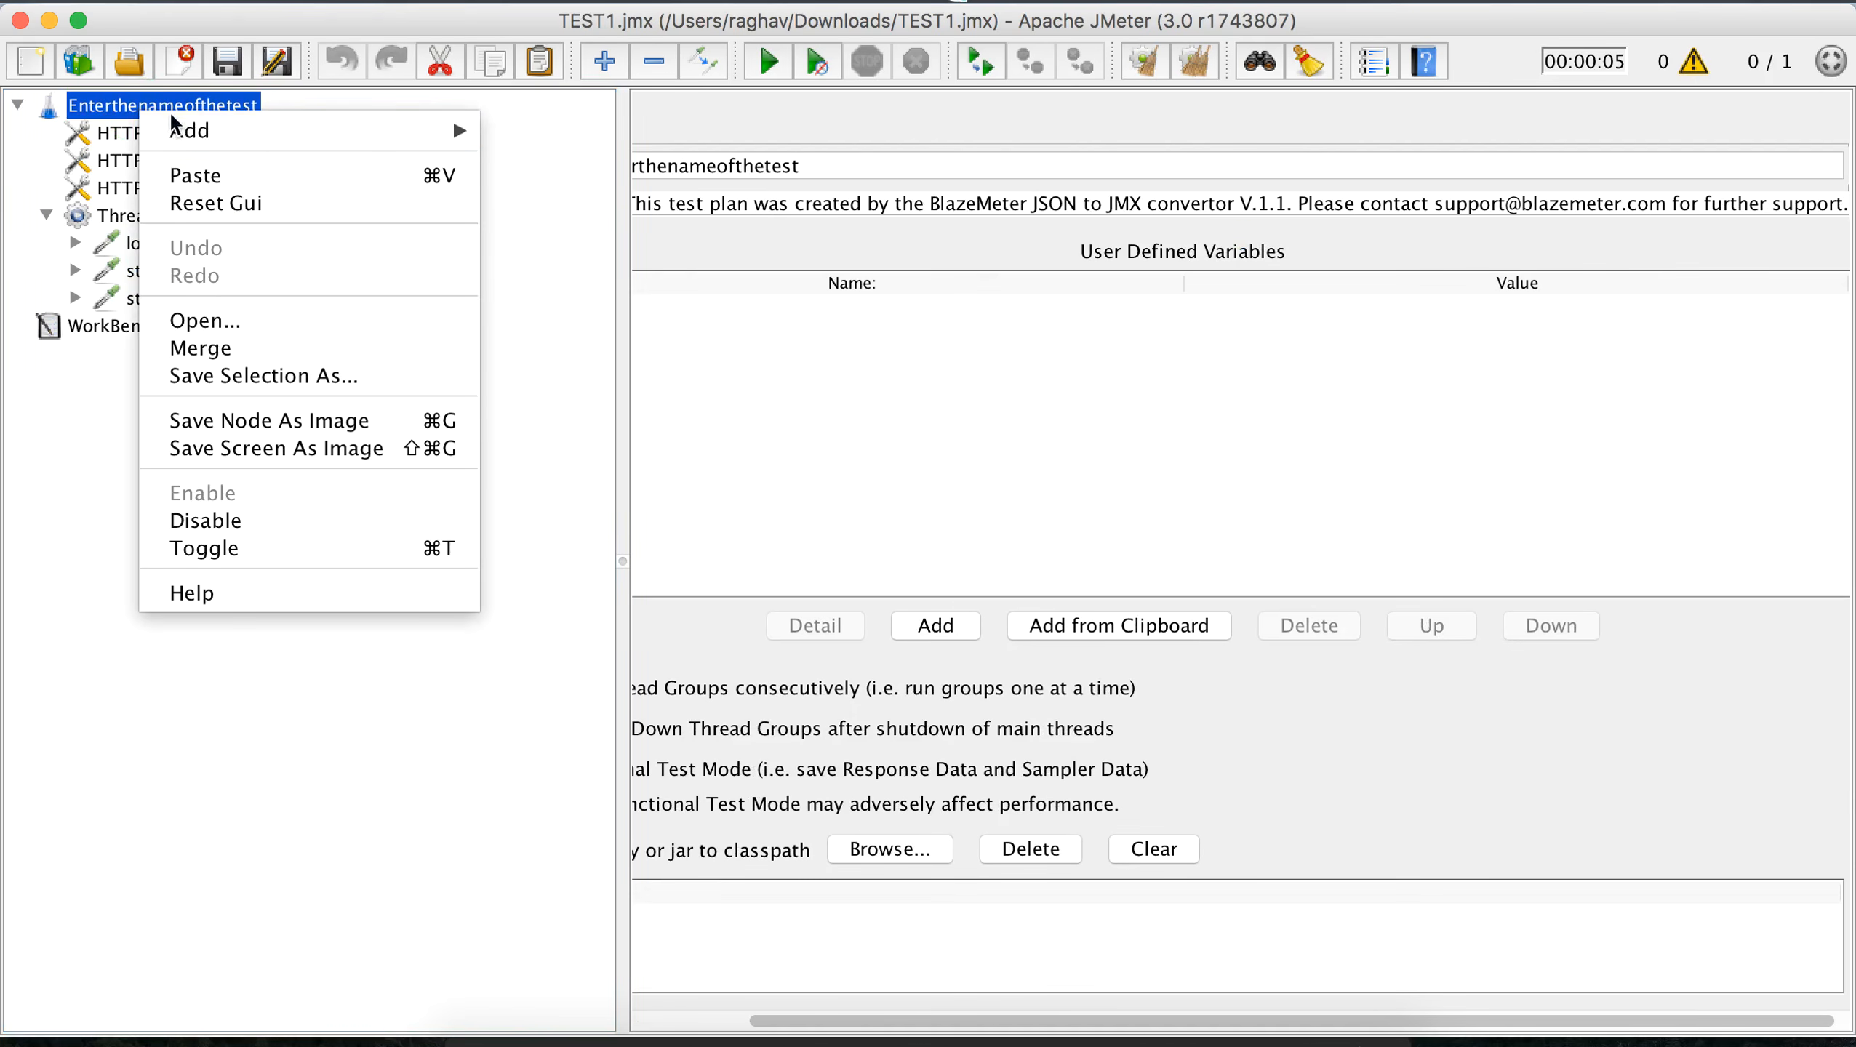
mouse_move(452, 117)
mouse_move(599, 324)
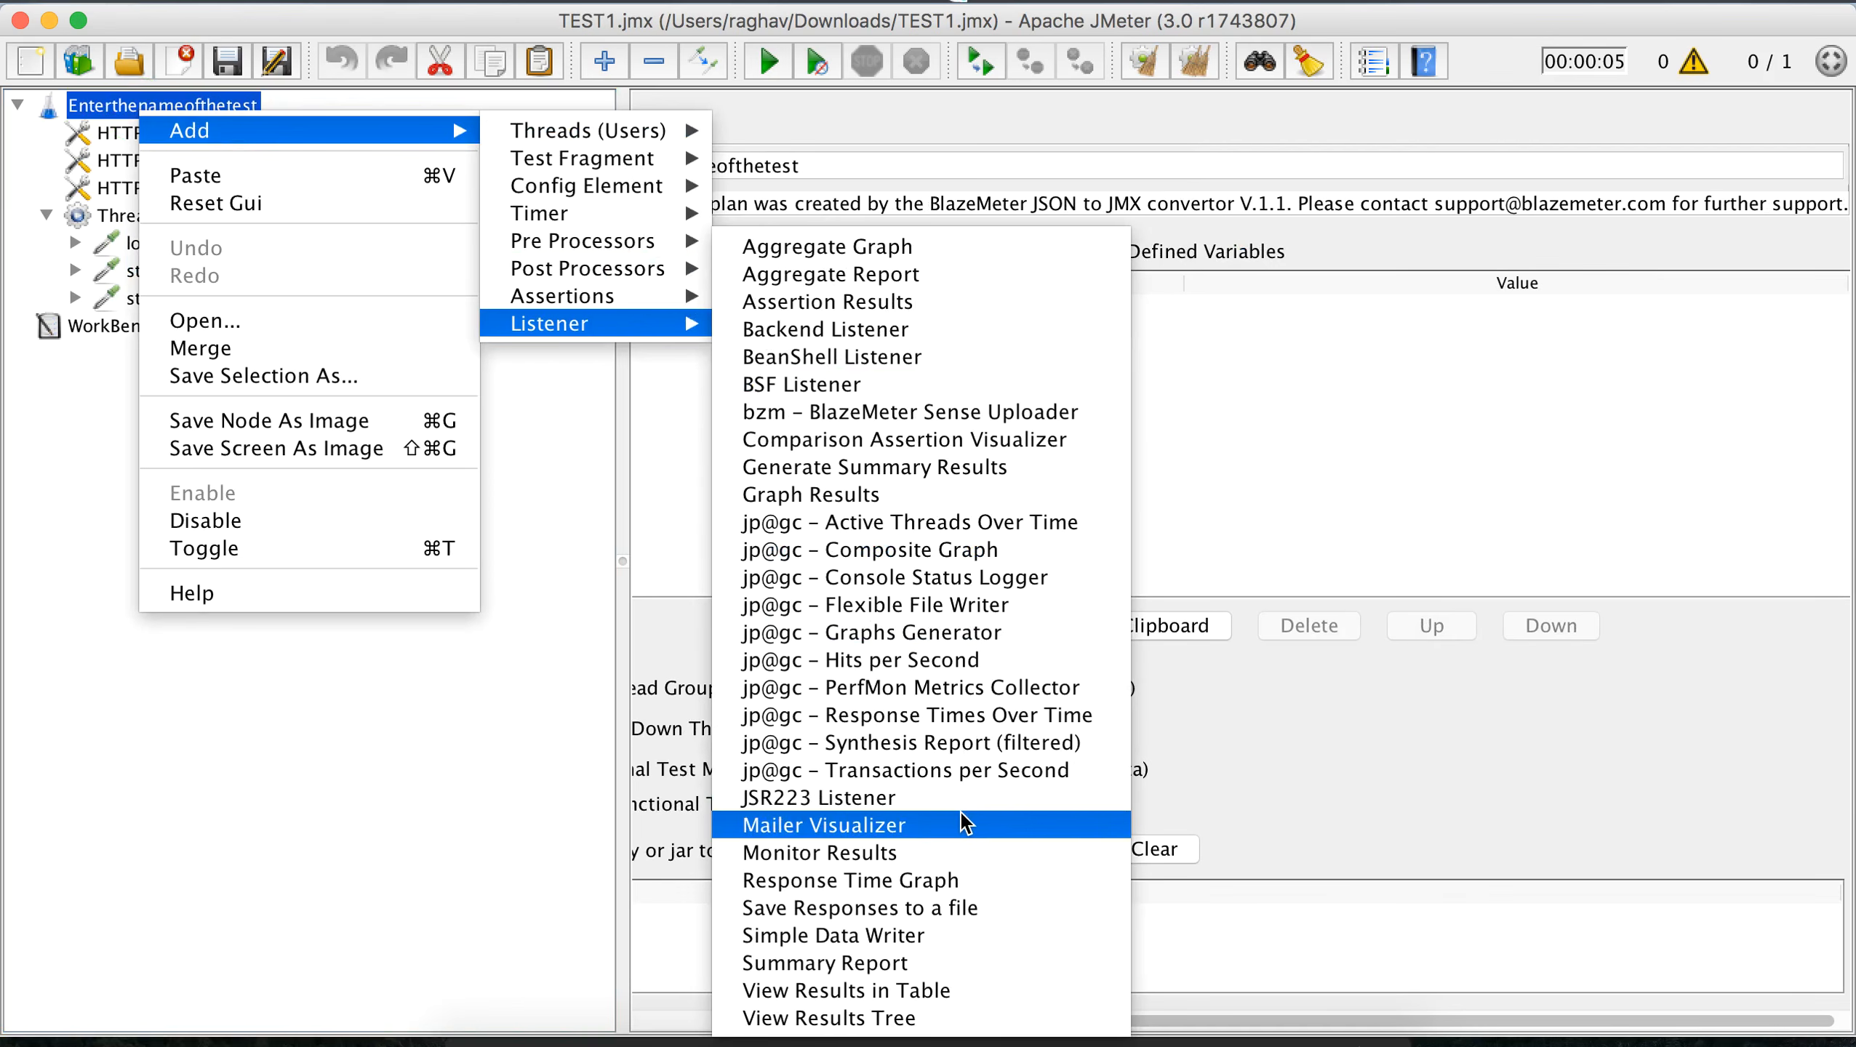
left_click(932, 1020)
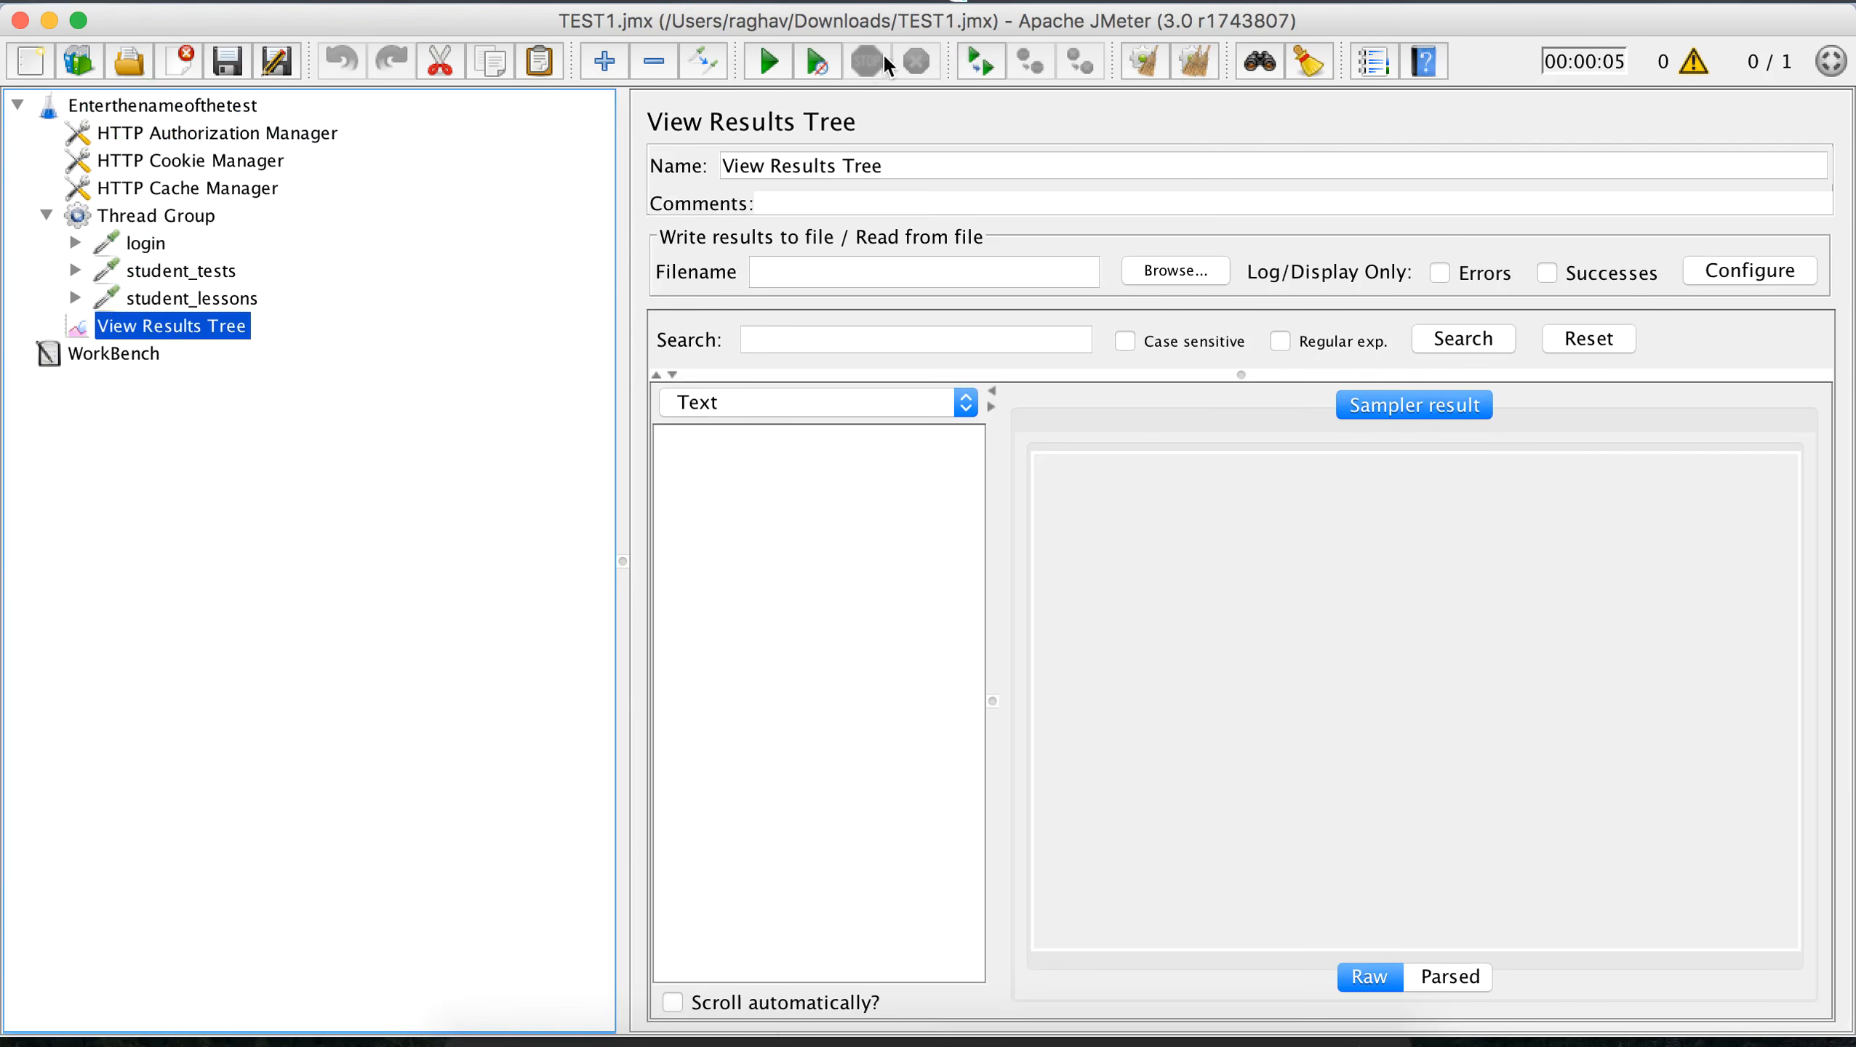
Step: Run the test and check the response data of the login, student_tests and student_lessons samples
left_click(790, 61)
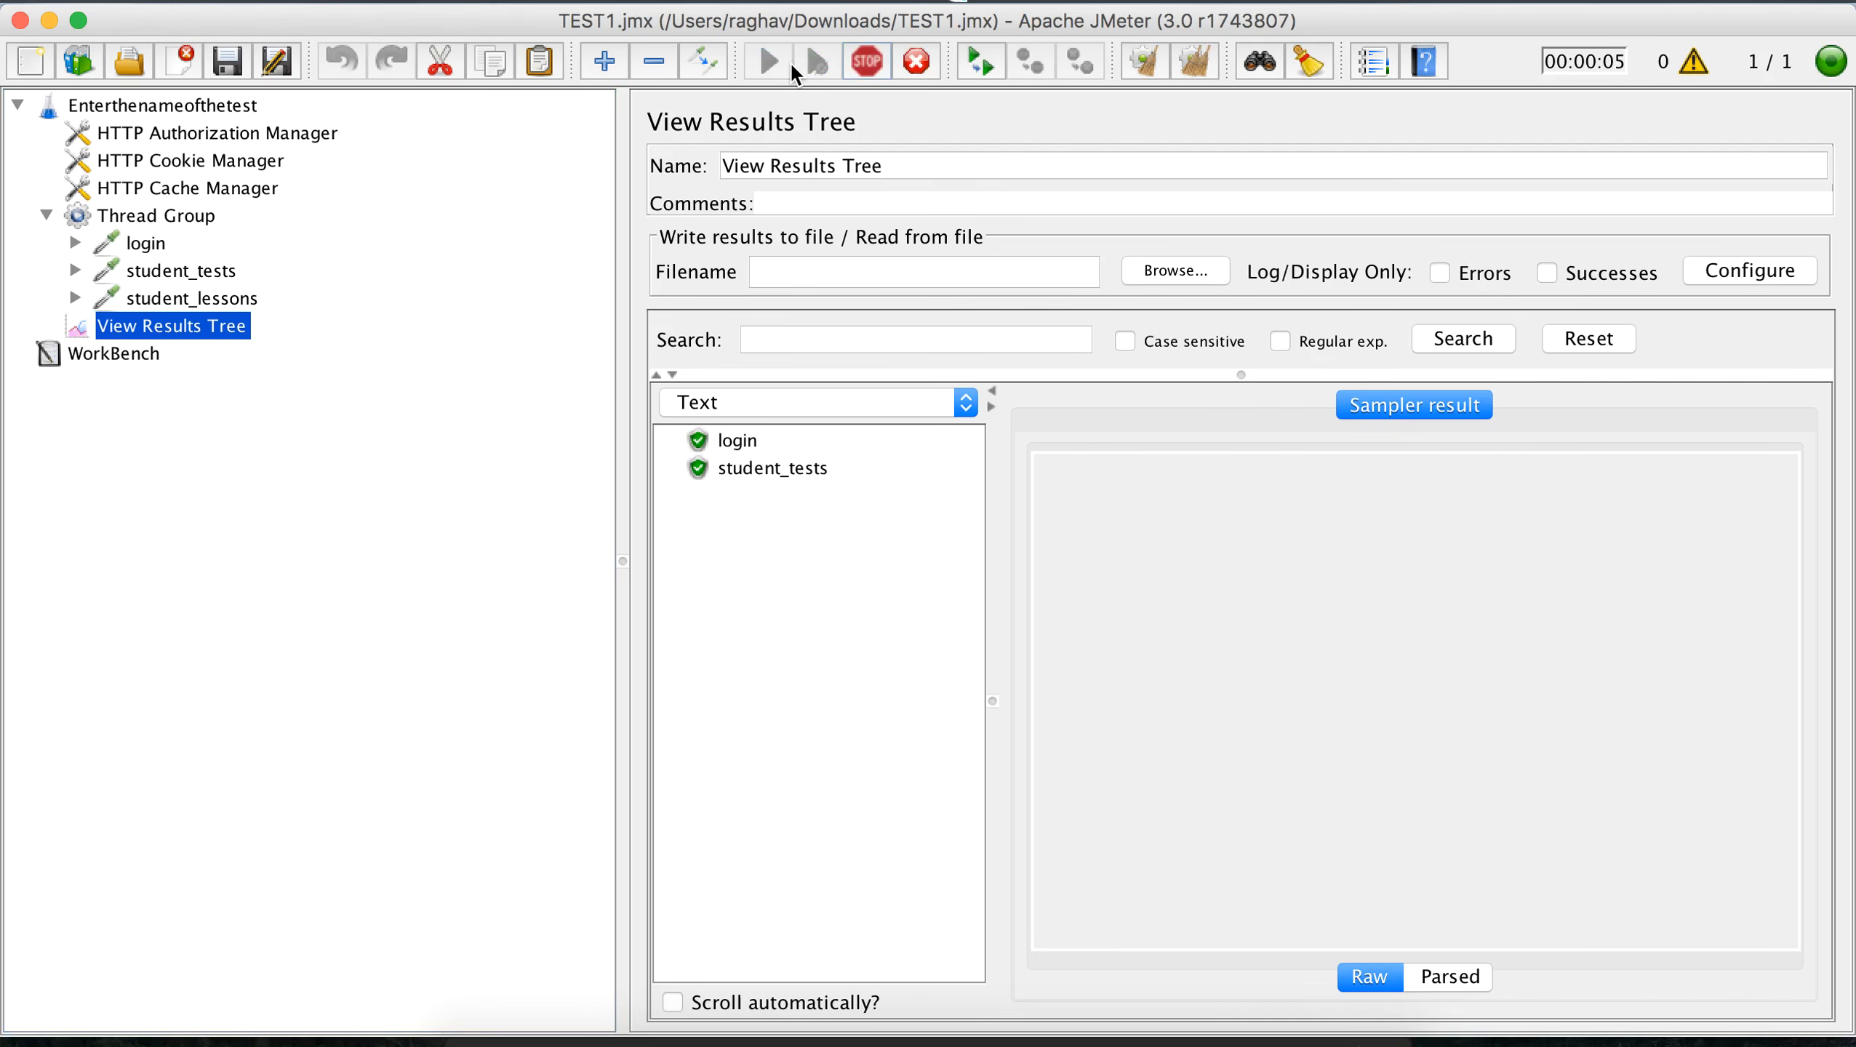
left_click(739, 443)
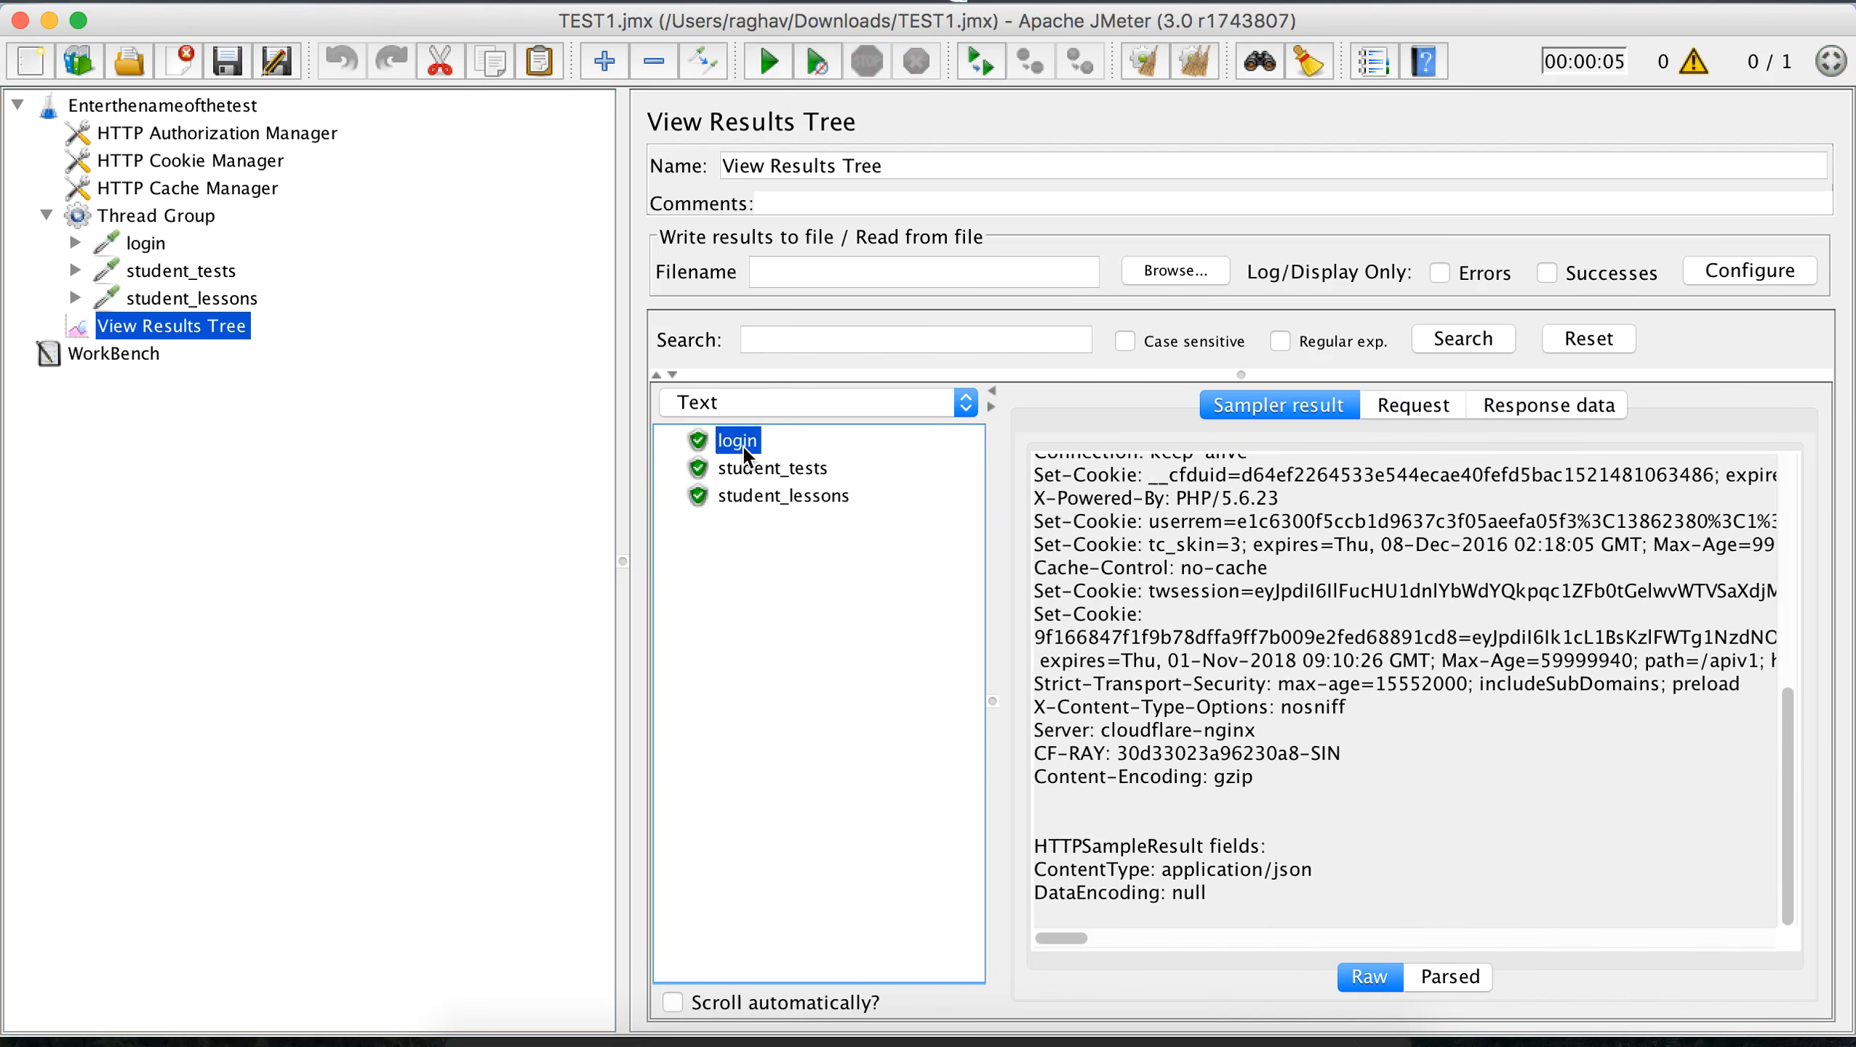
left_click(1561, 423)
left_click(733, 469)
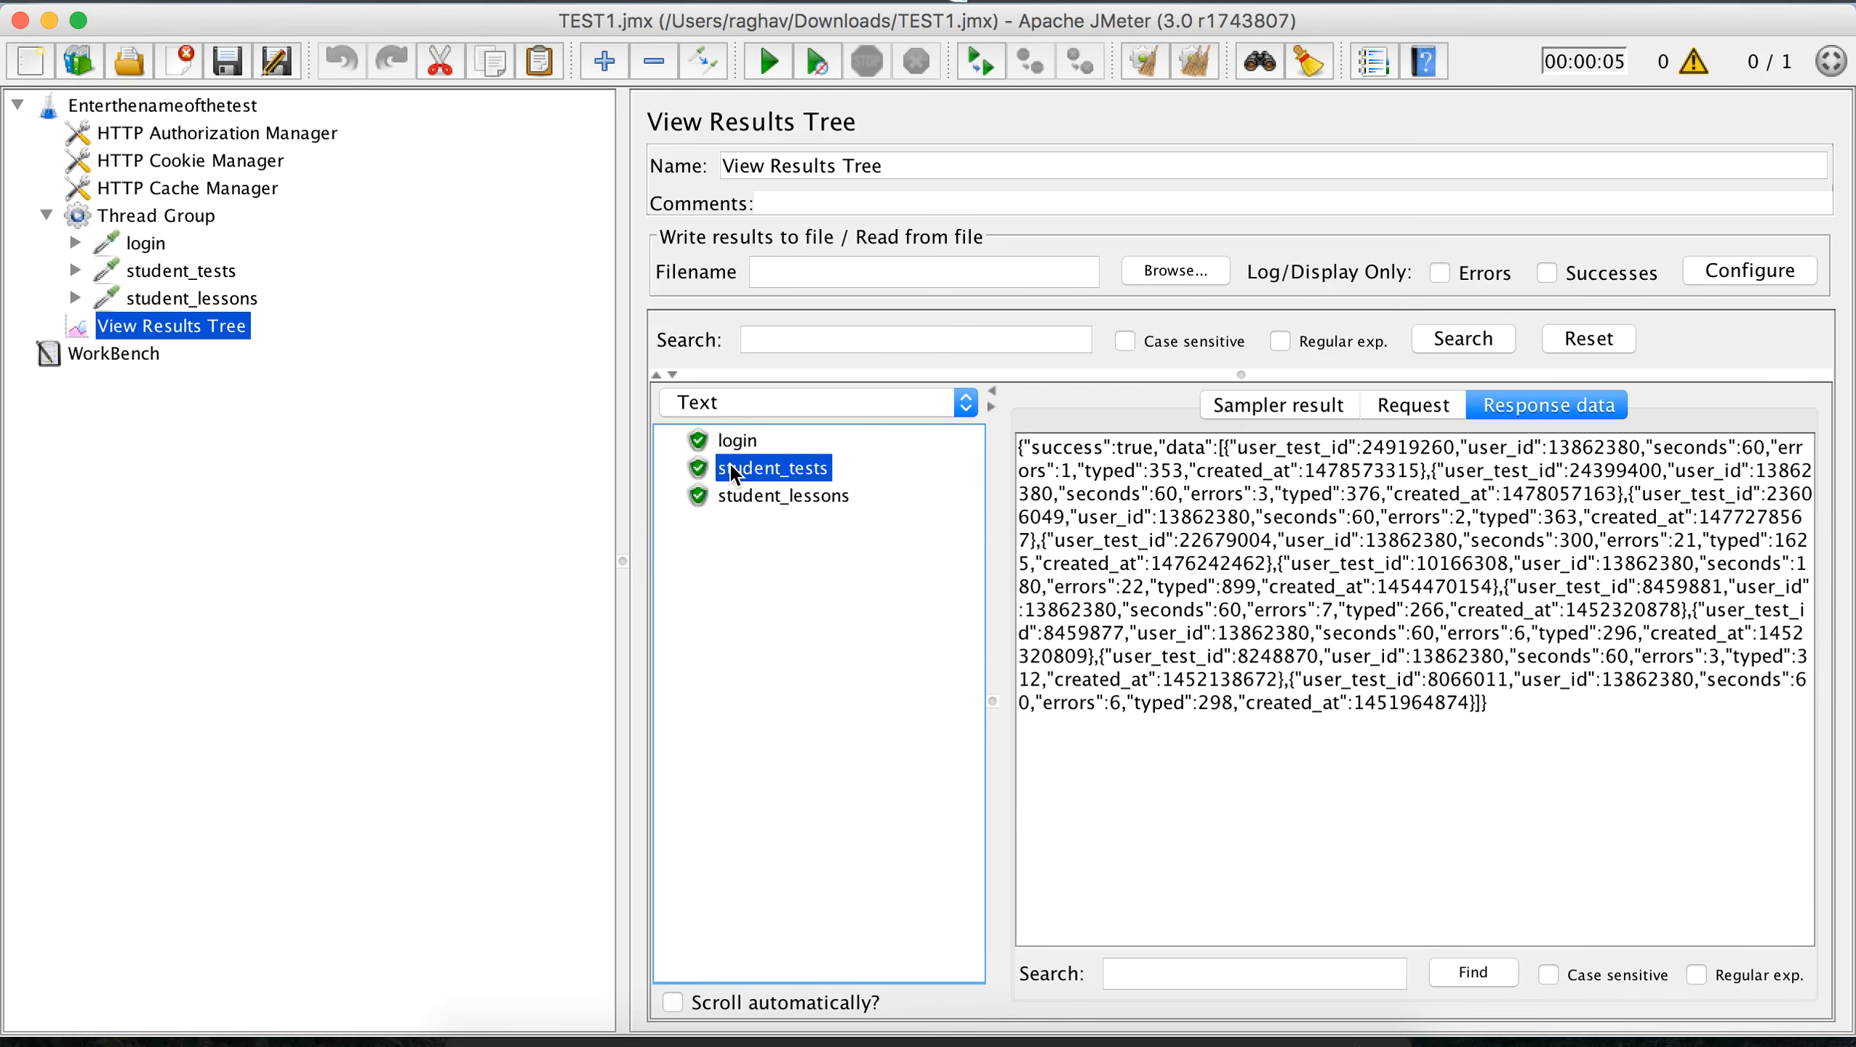
left_click(769, 497)
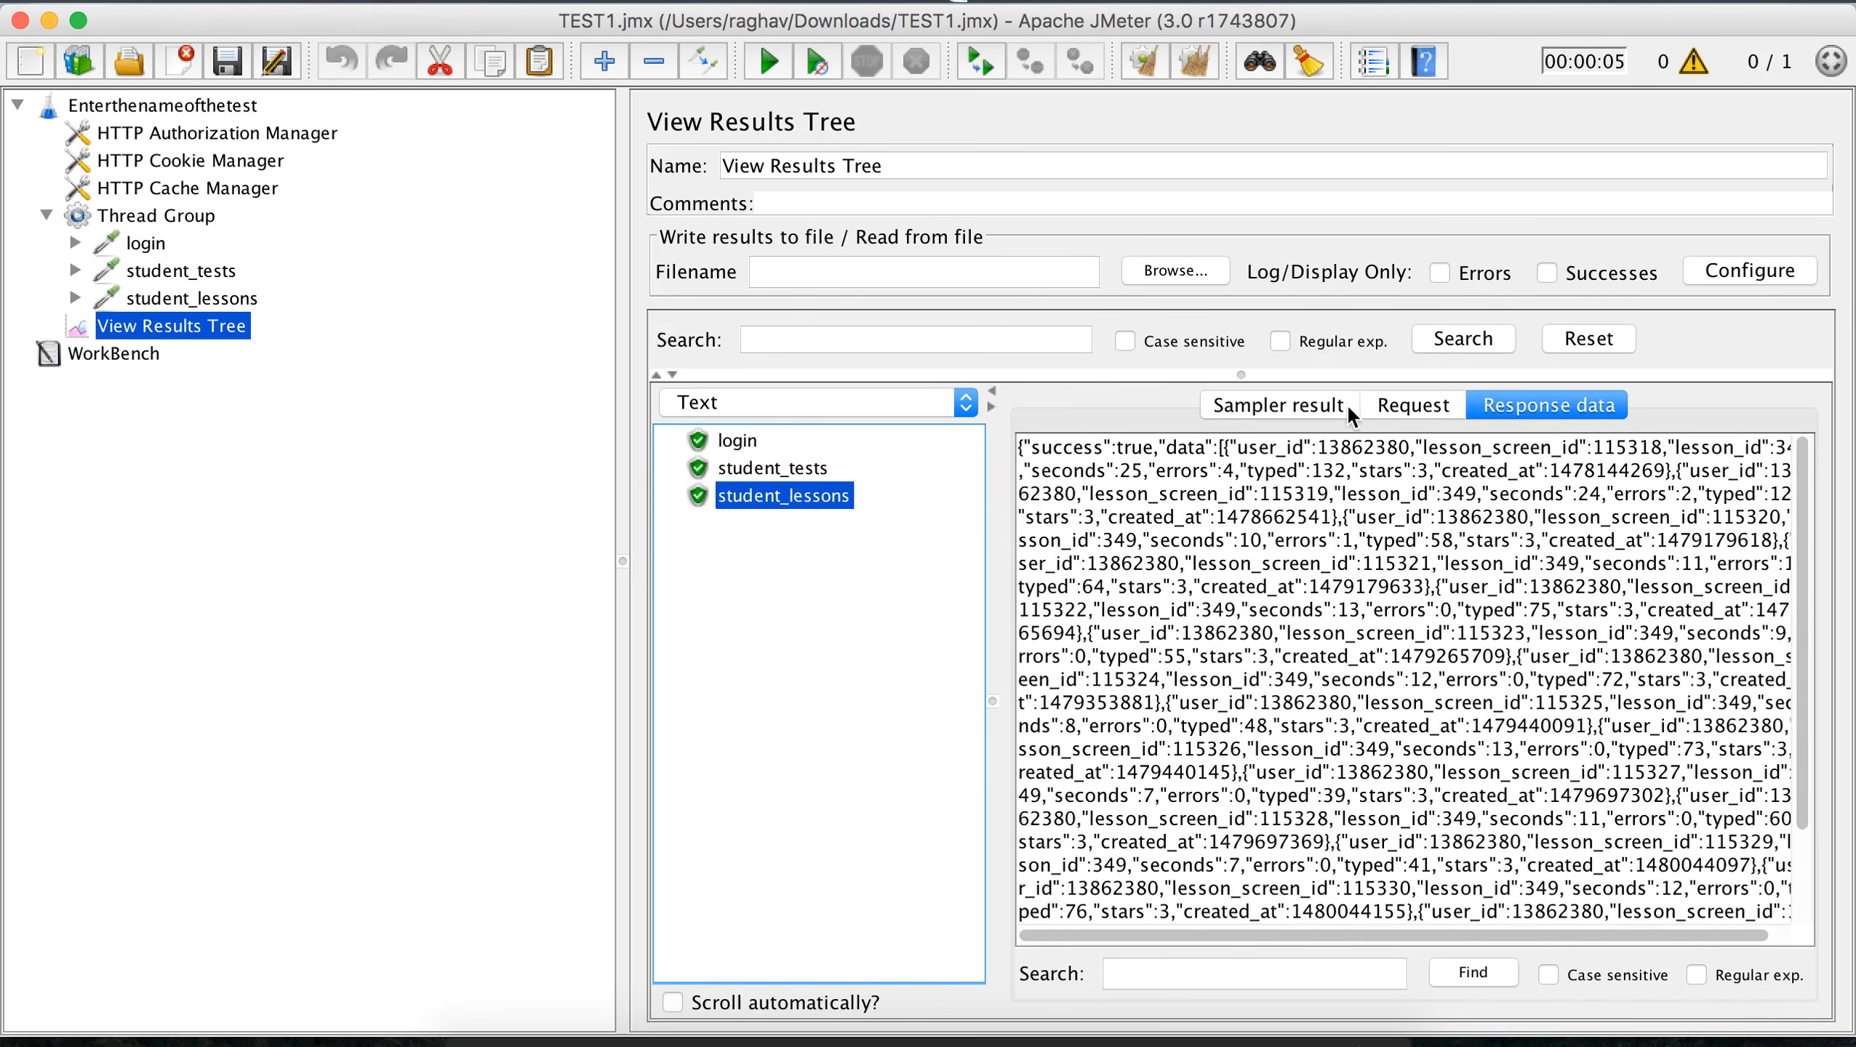
Step: Copy the first "user_id" name-value pair from the student_tests response data and add a Response Assertion to the student_tests request
left_click(751, 477)
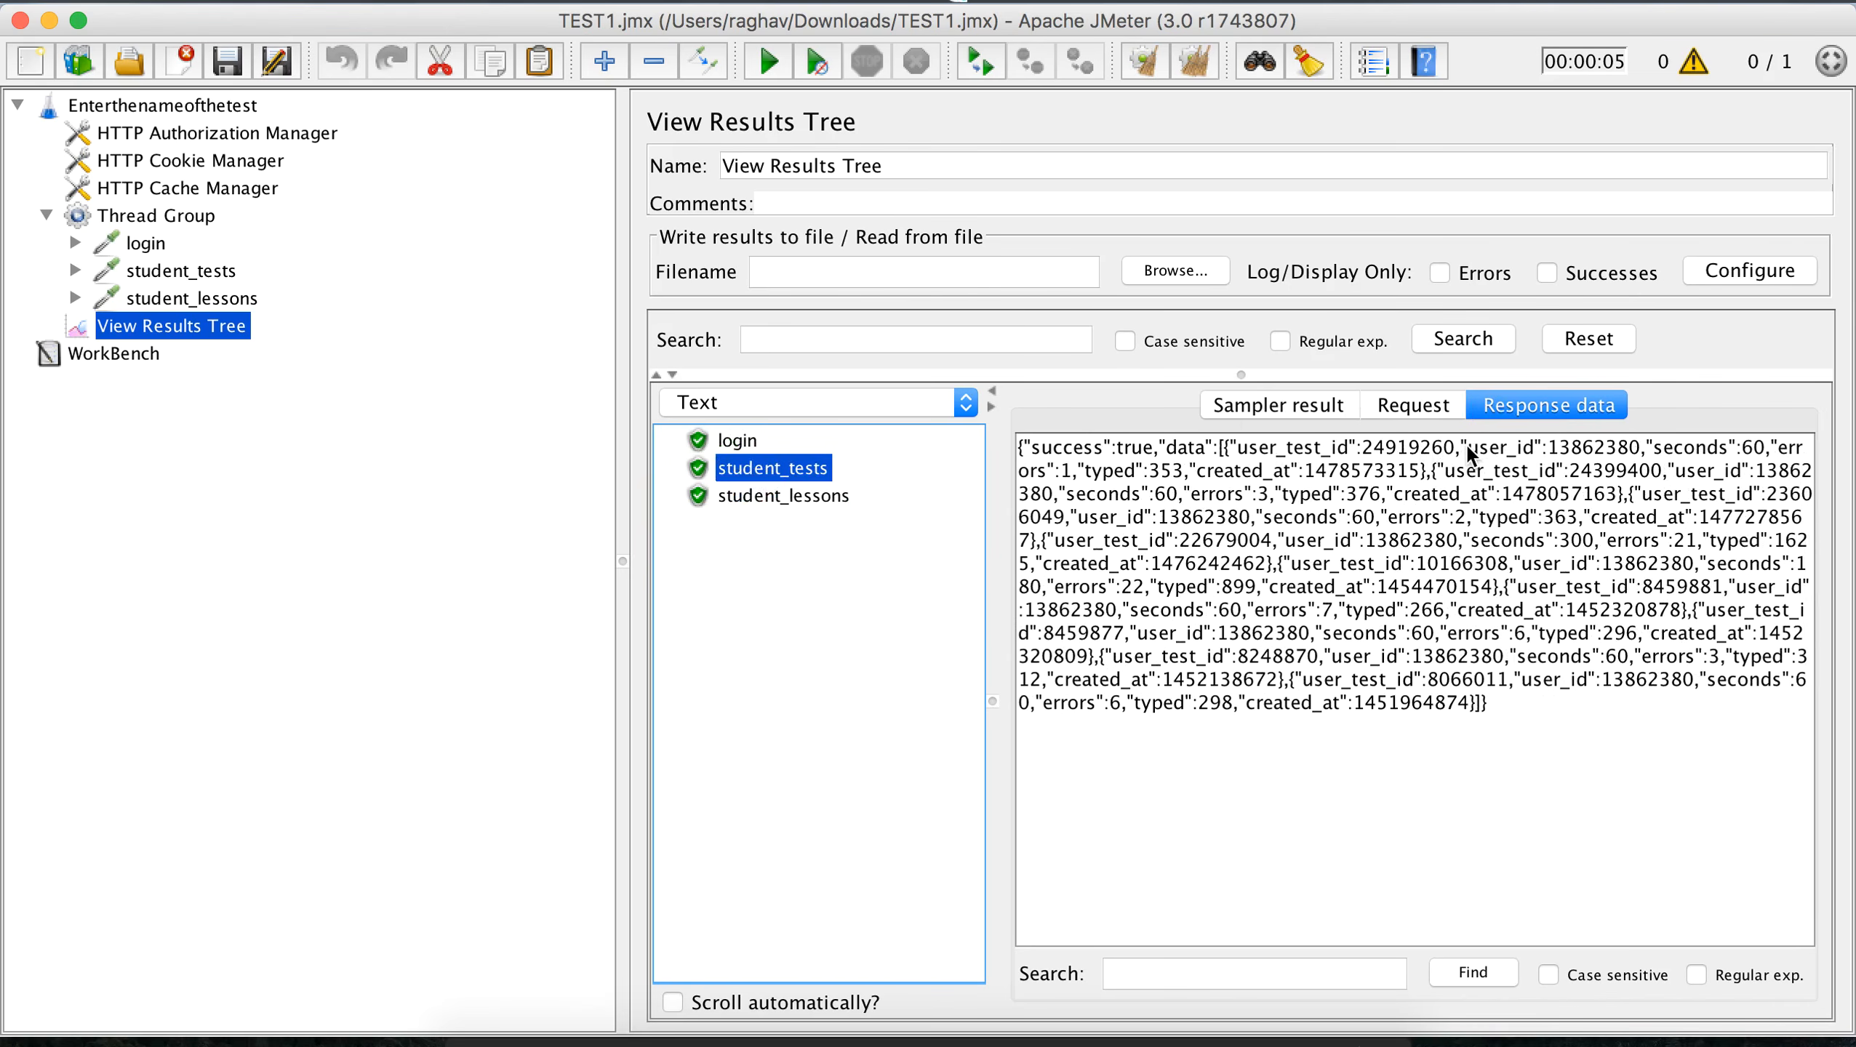
left_click_drag(1464, 453, 1640, 452)
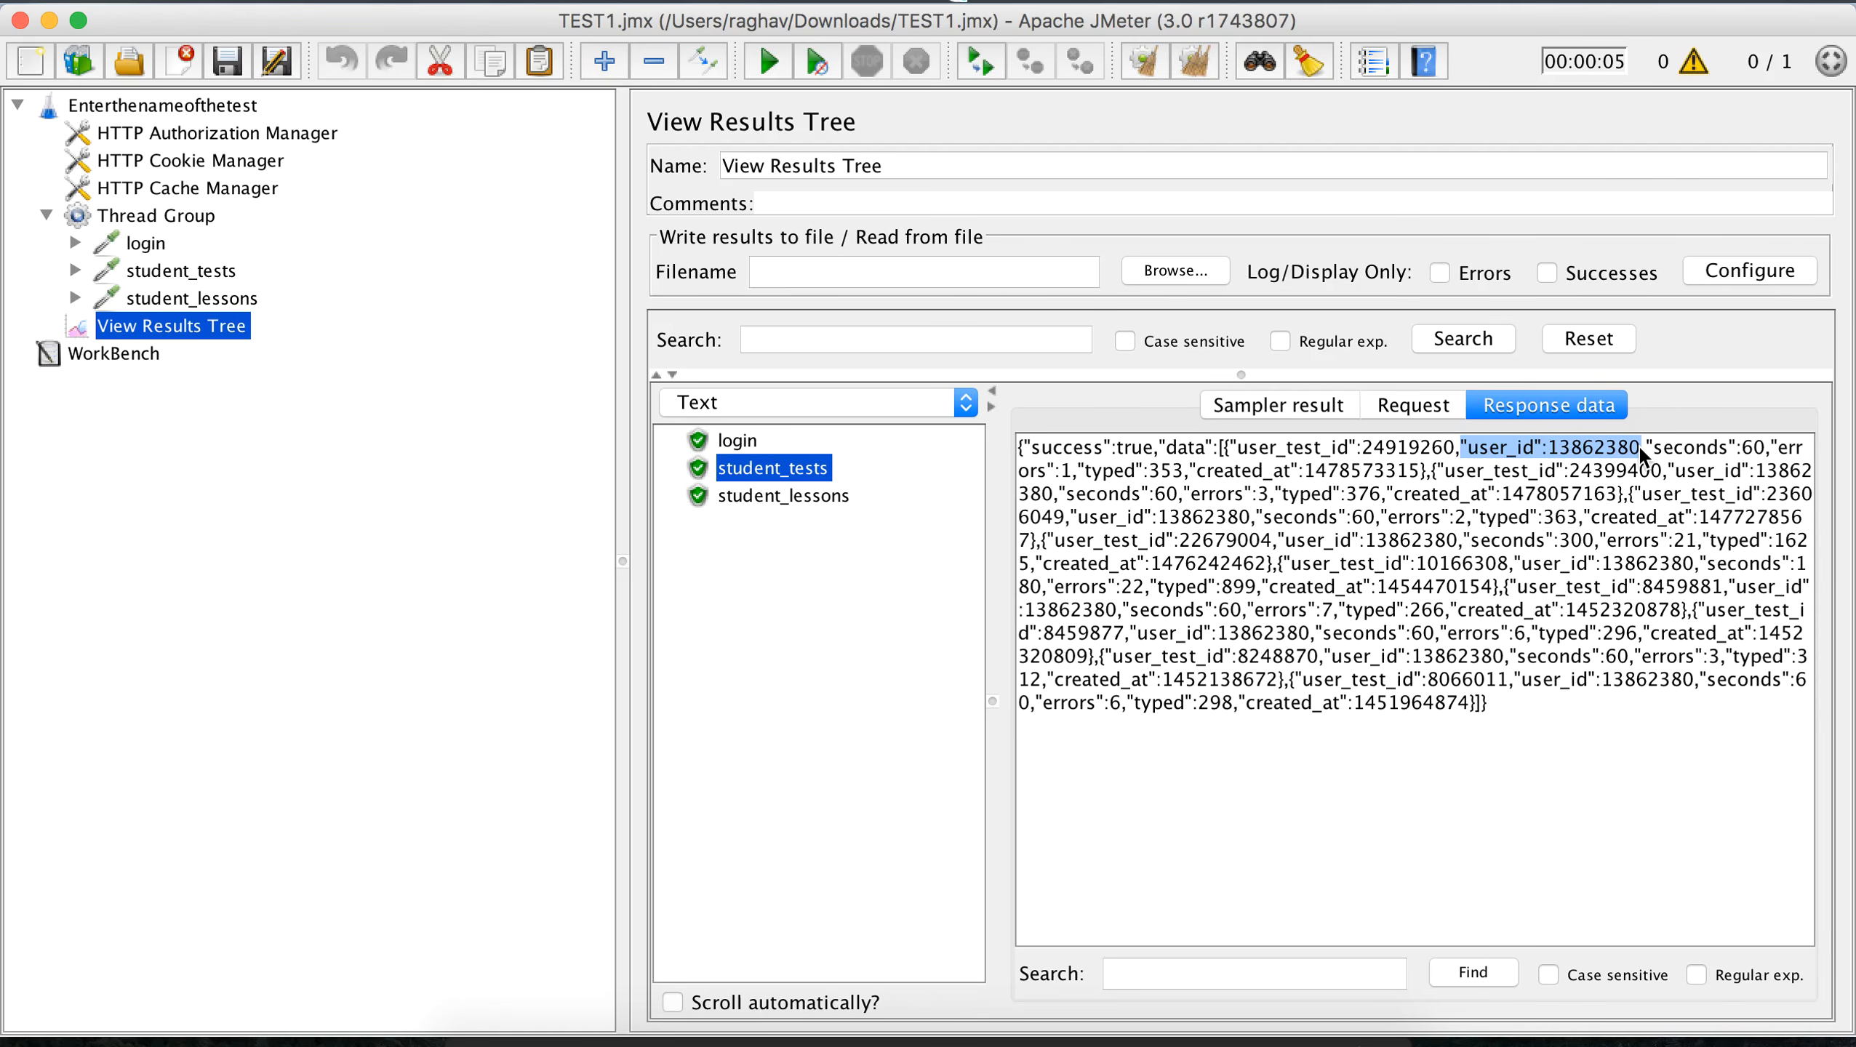
left_click(174, 301)
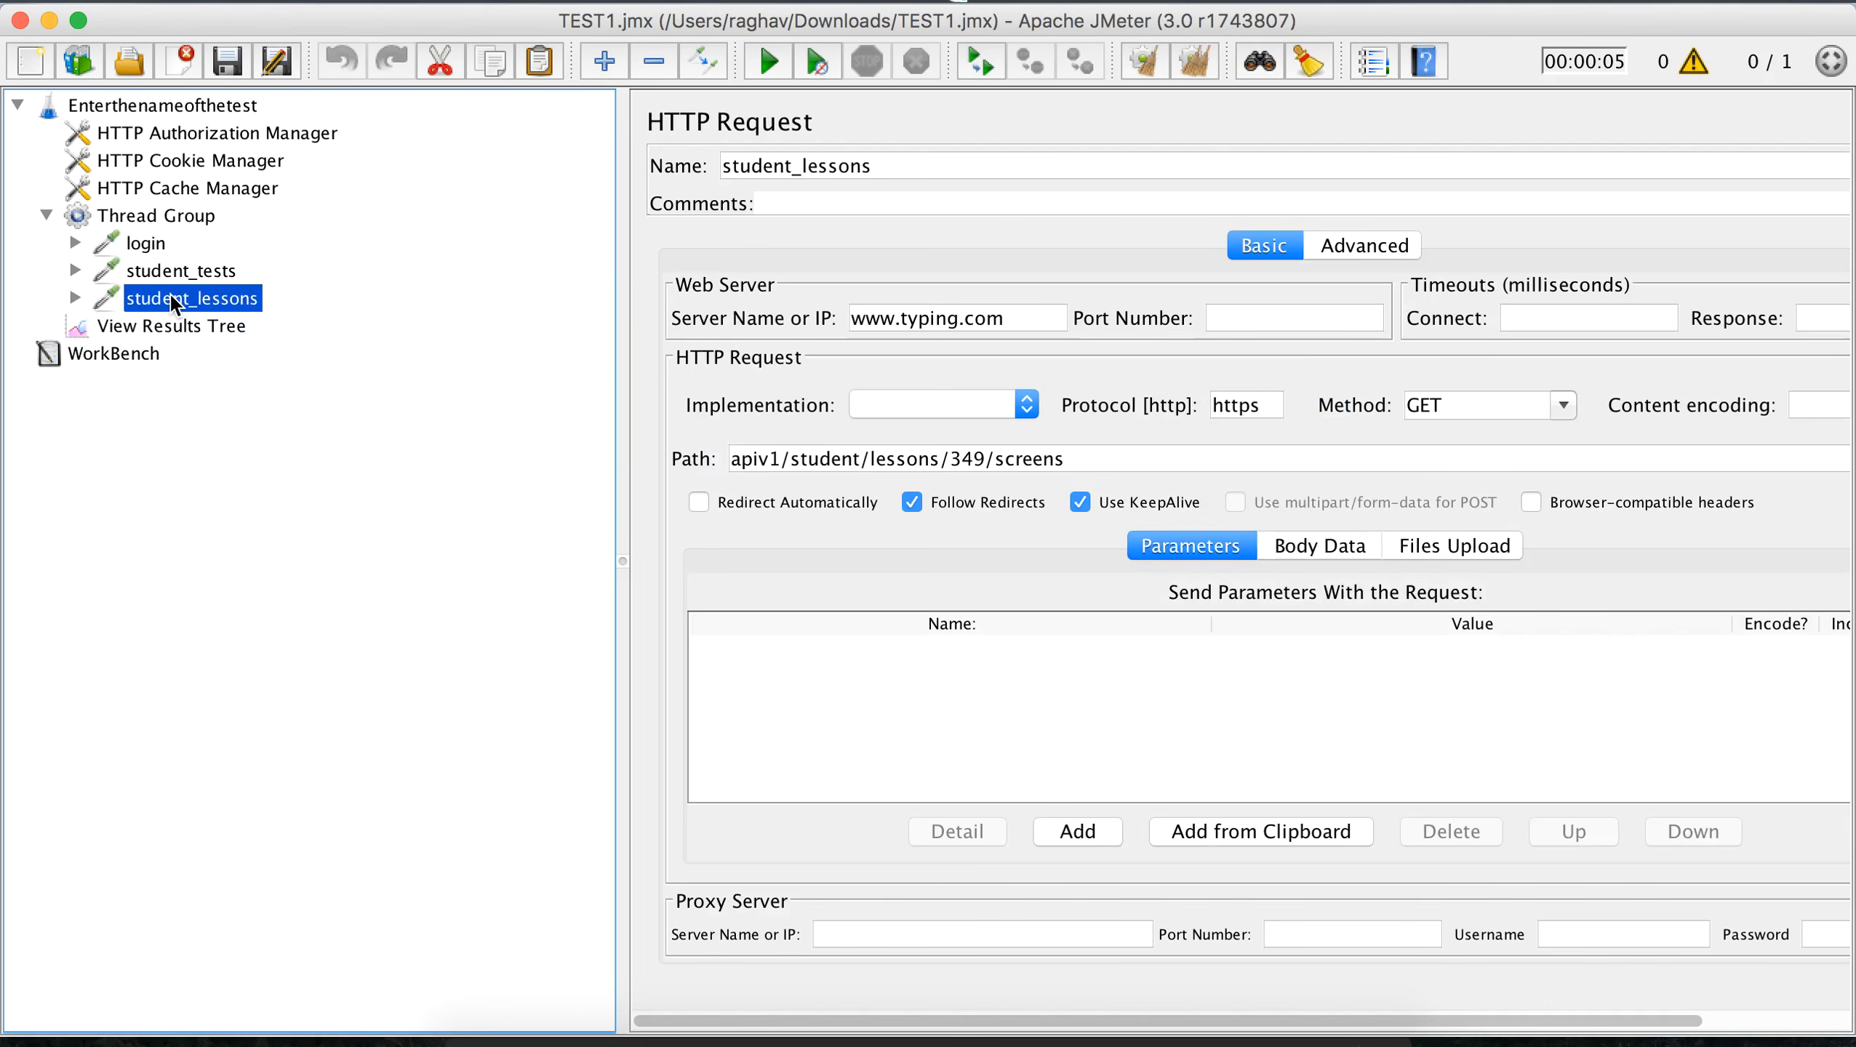
right_click(162, 271)
mouse_move(291, 300)
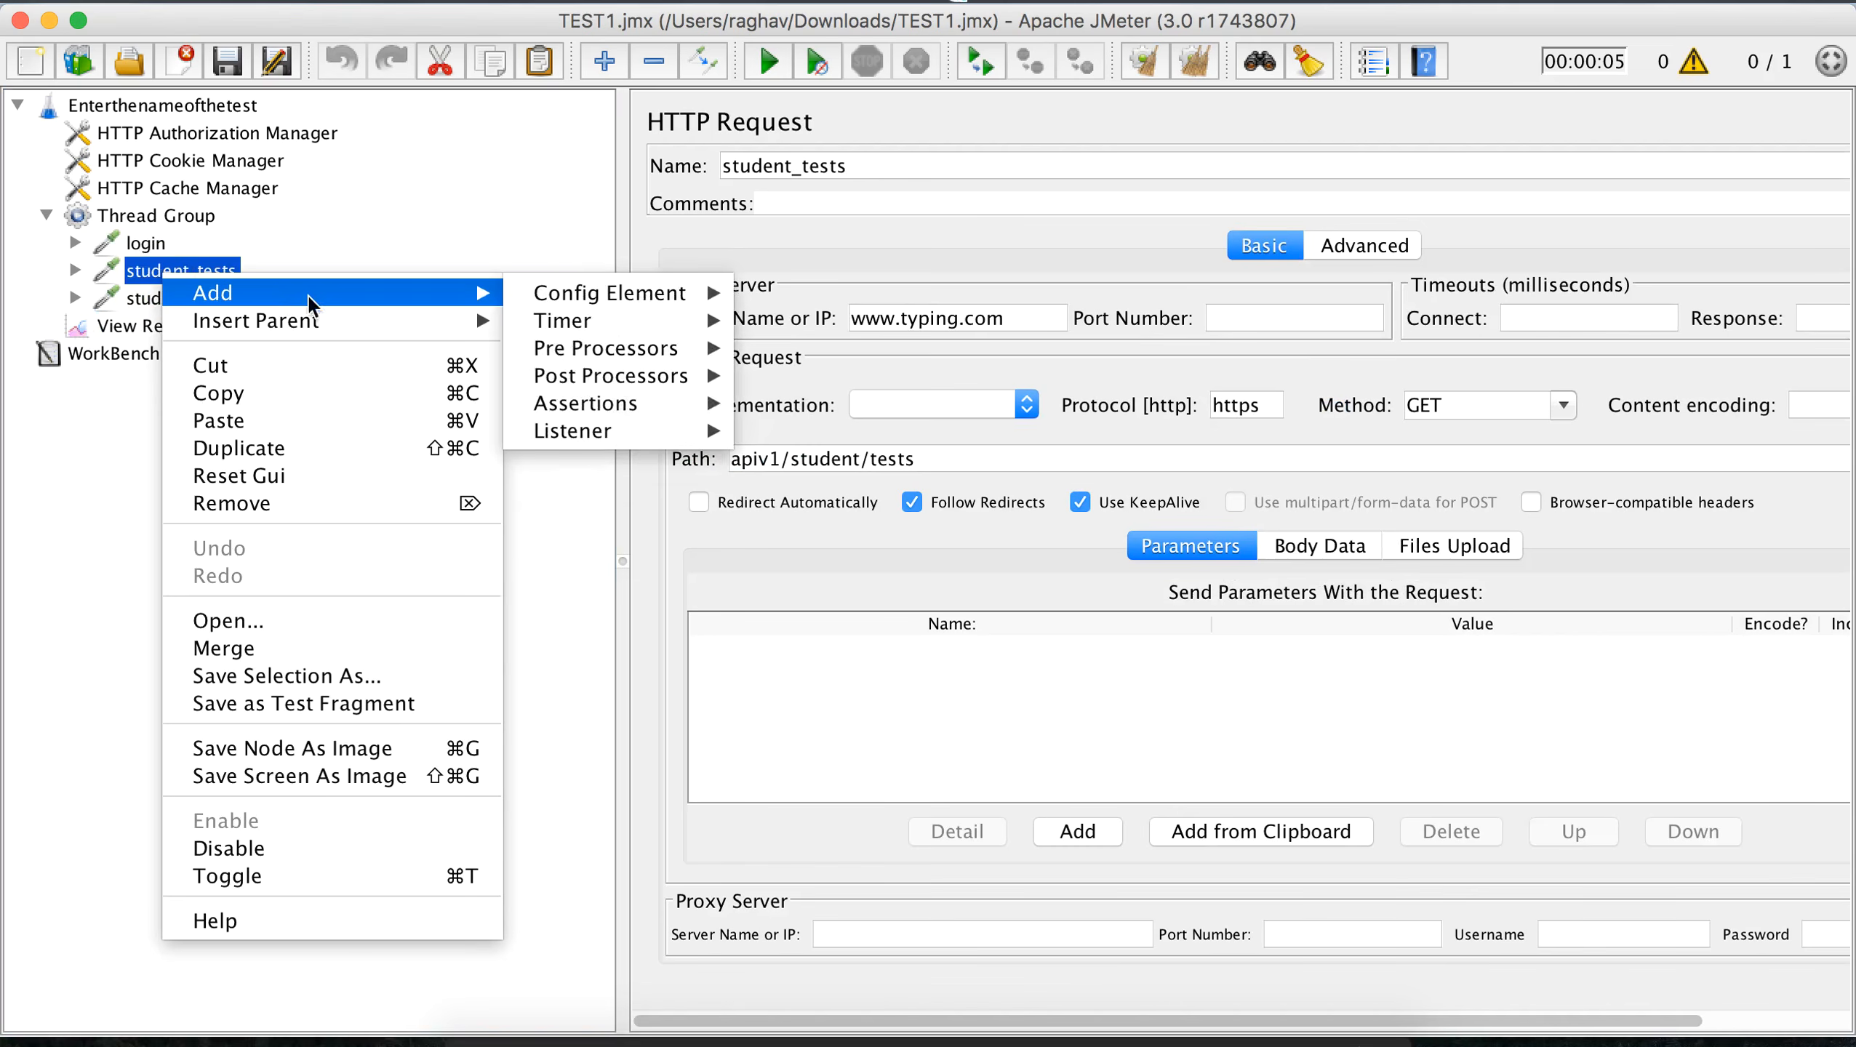
left_click(629, 404)
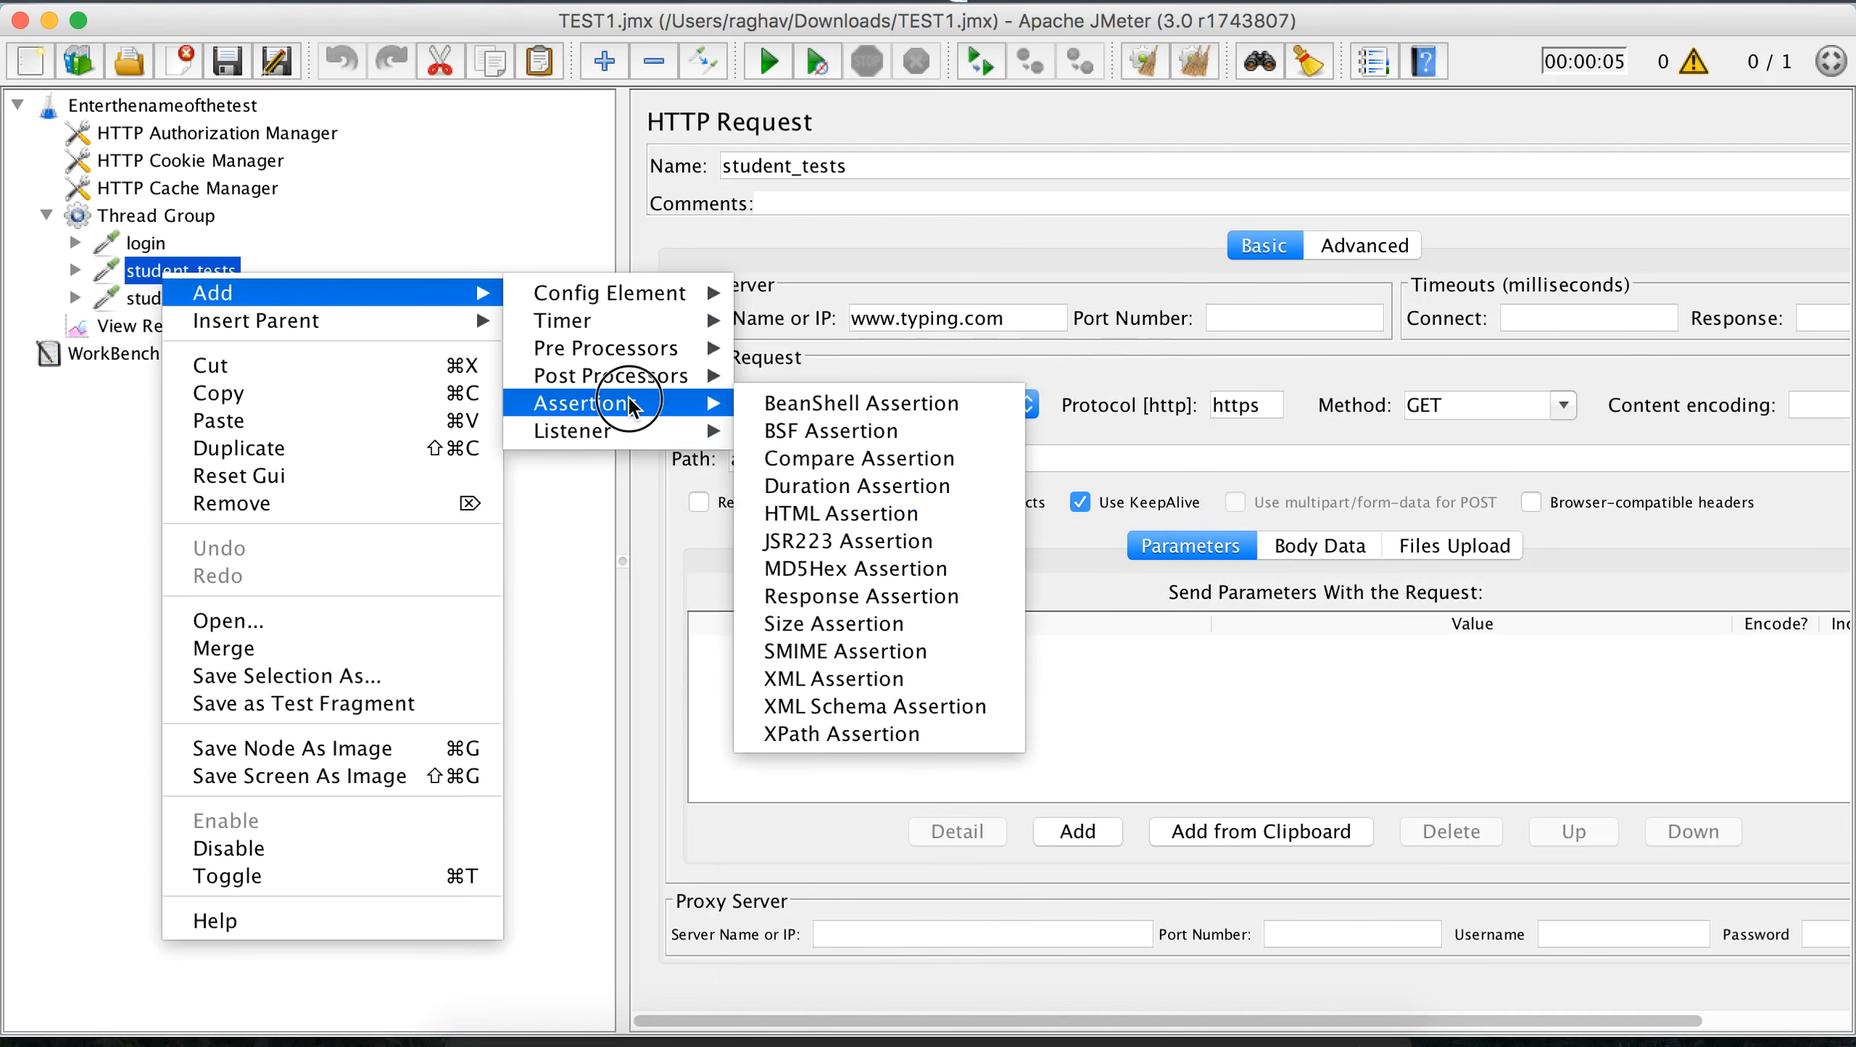
left_click(837, 597)
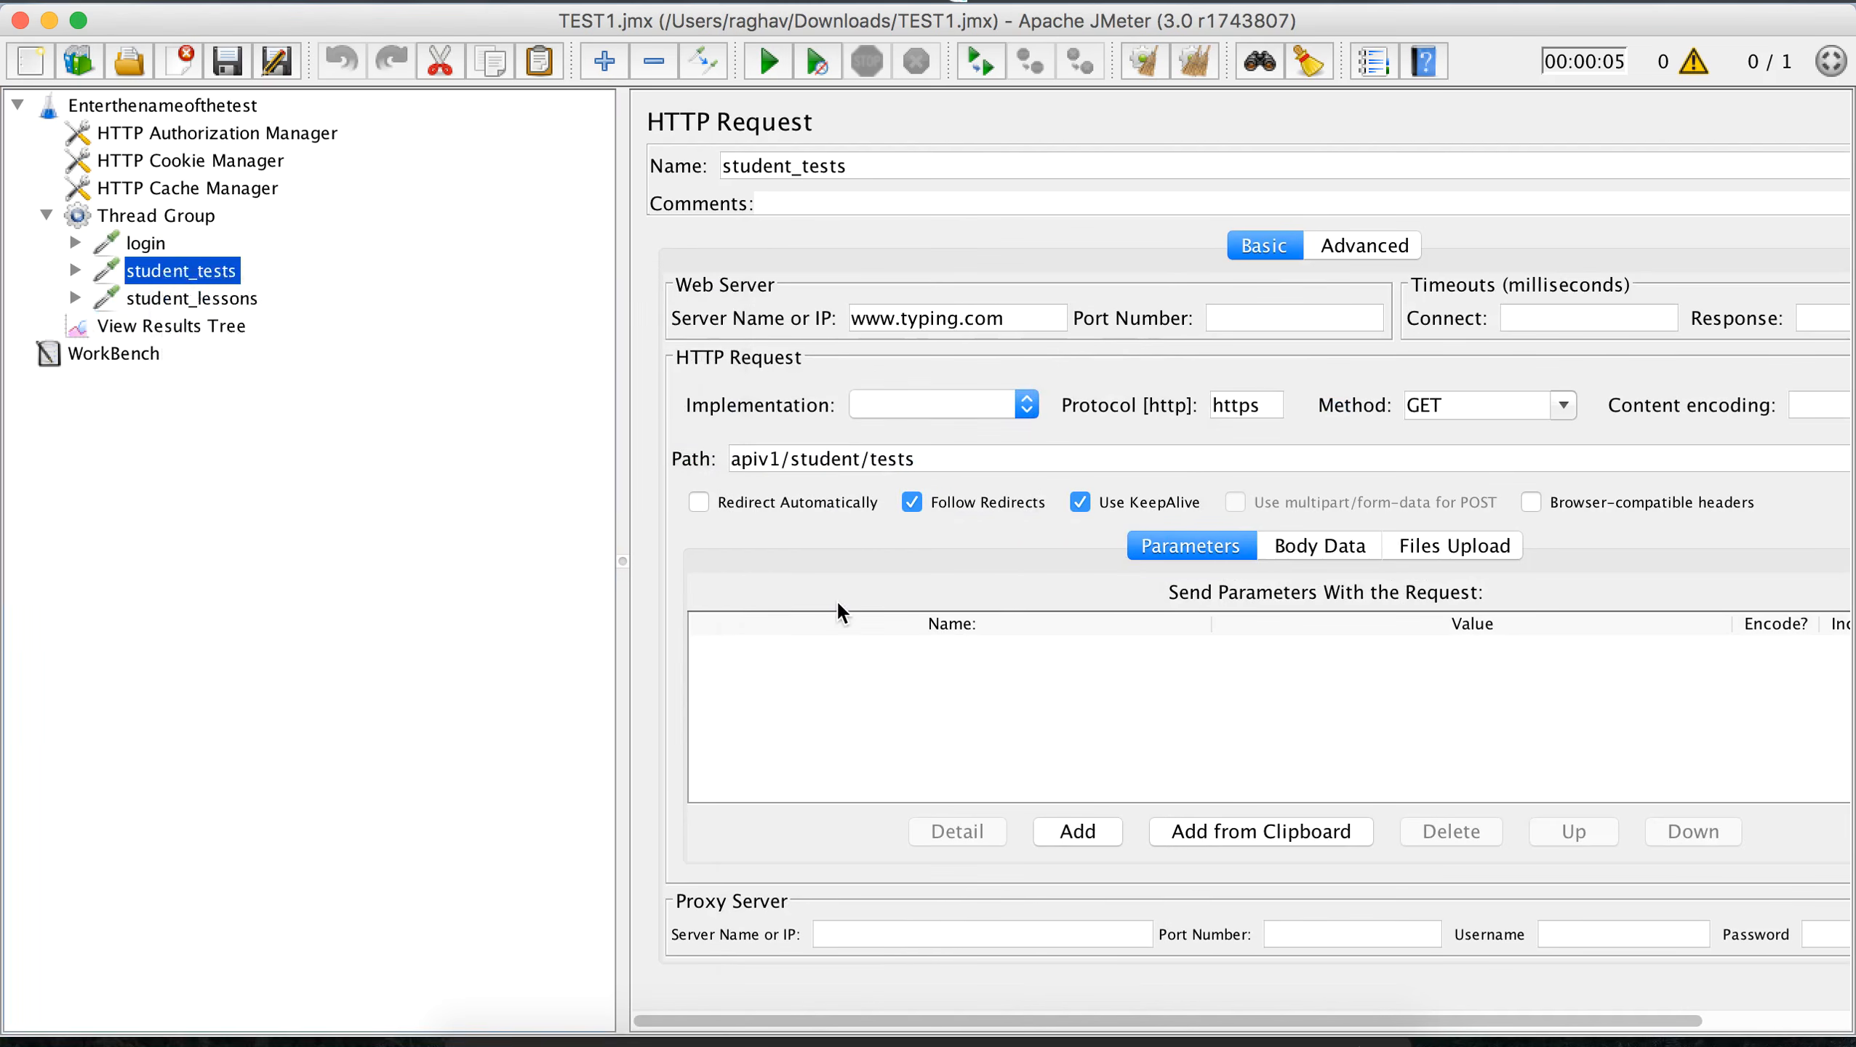
left_click(1112, 427)
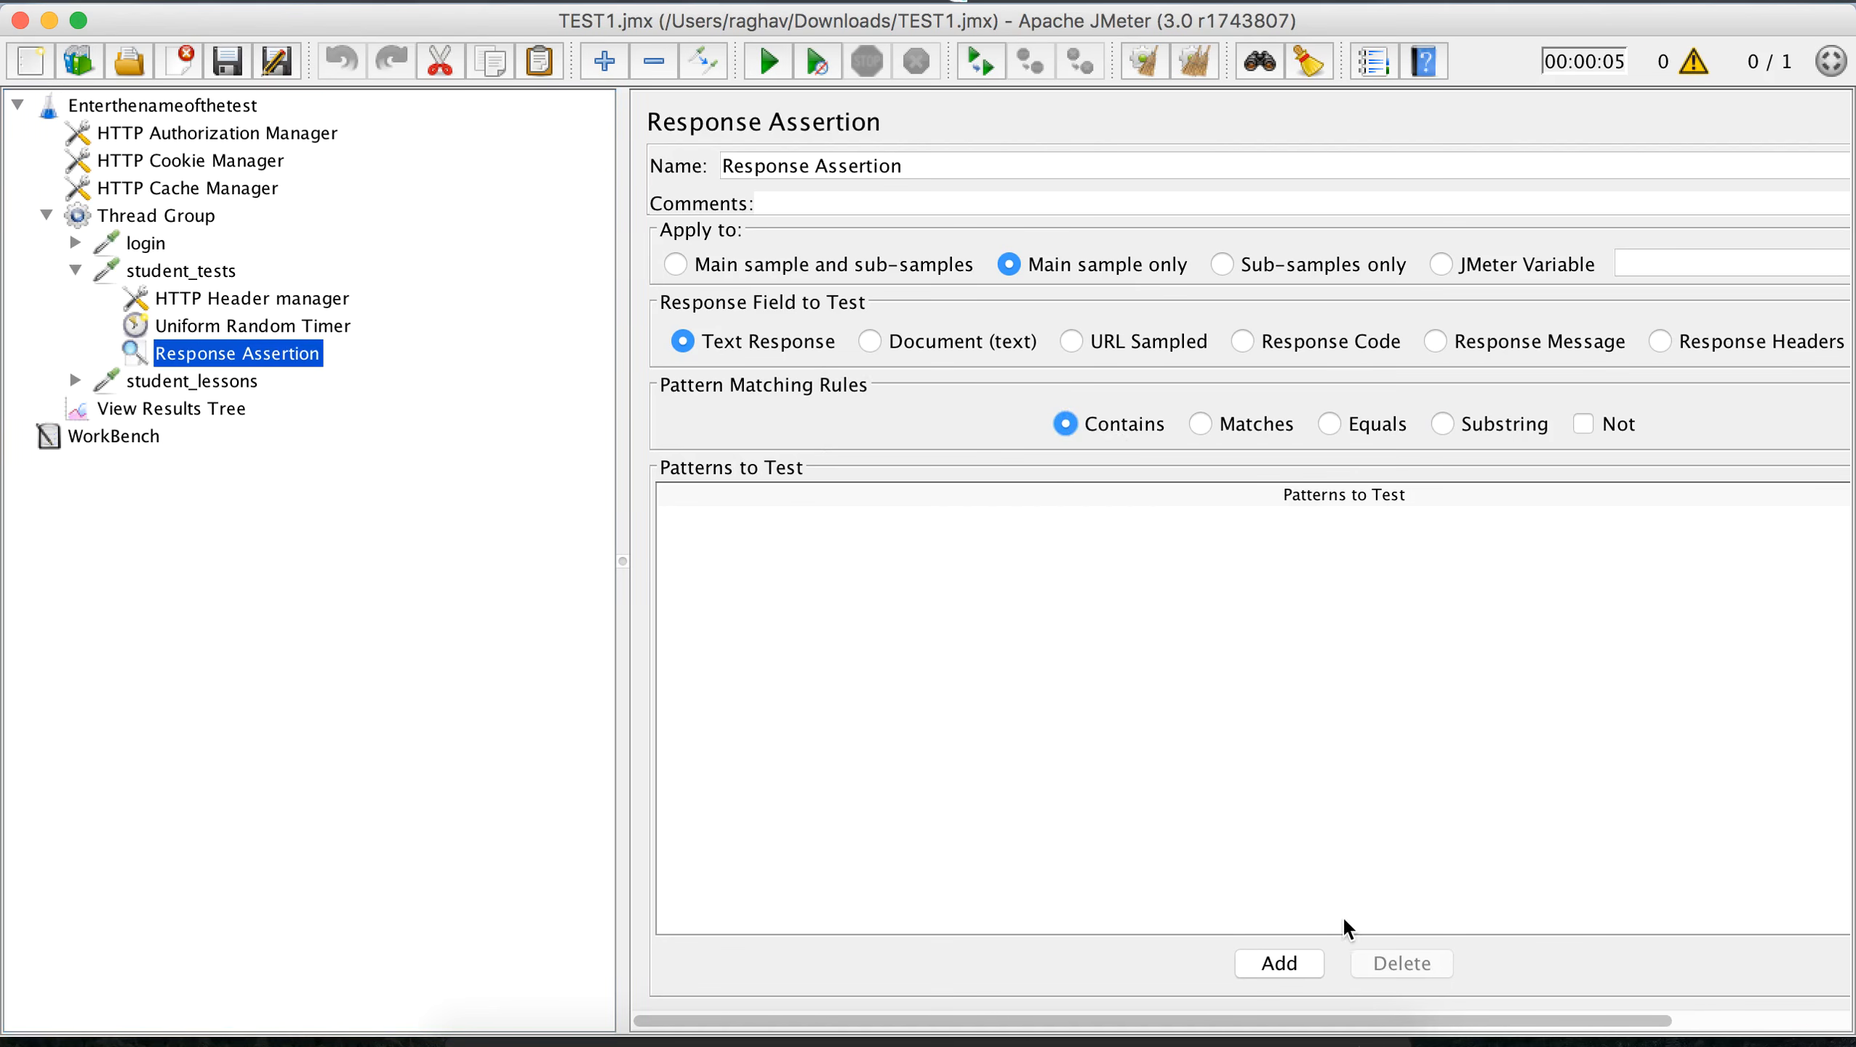
Step: Add the copied "user_id" name-value pair as a pattern to test in the student_tests Response Assertion
left_click(1279, 963)
double_click(880, 529)
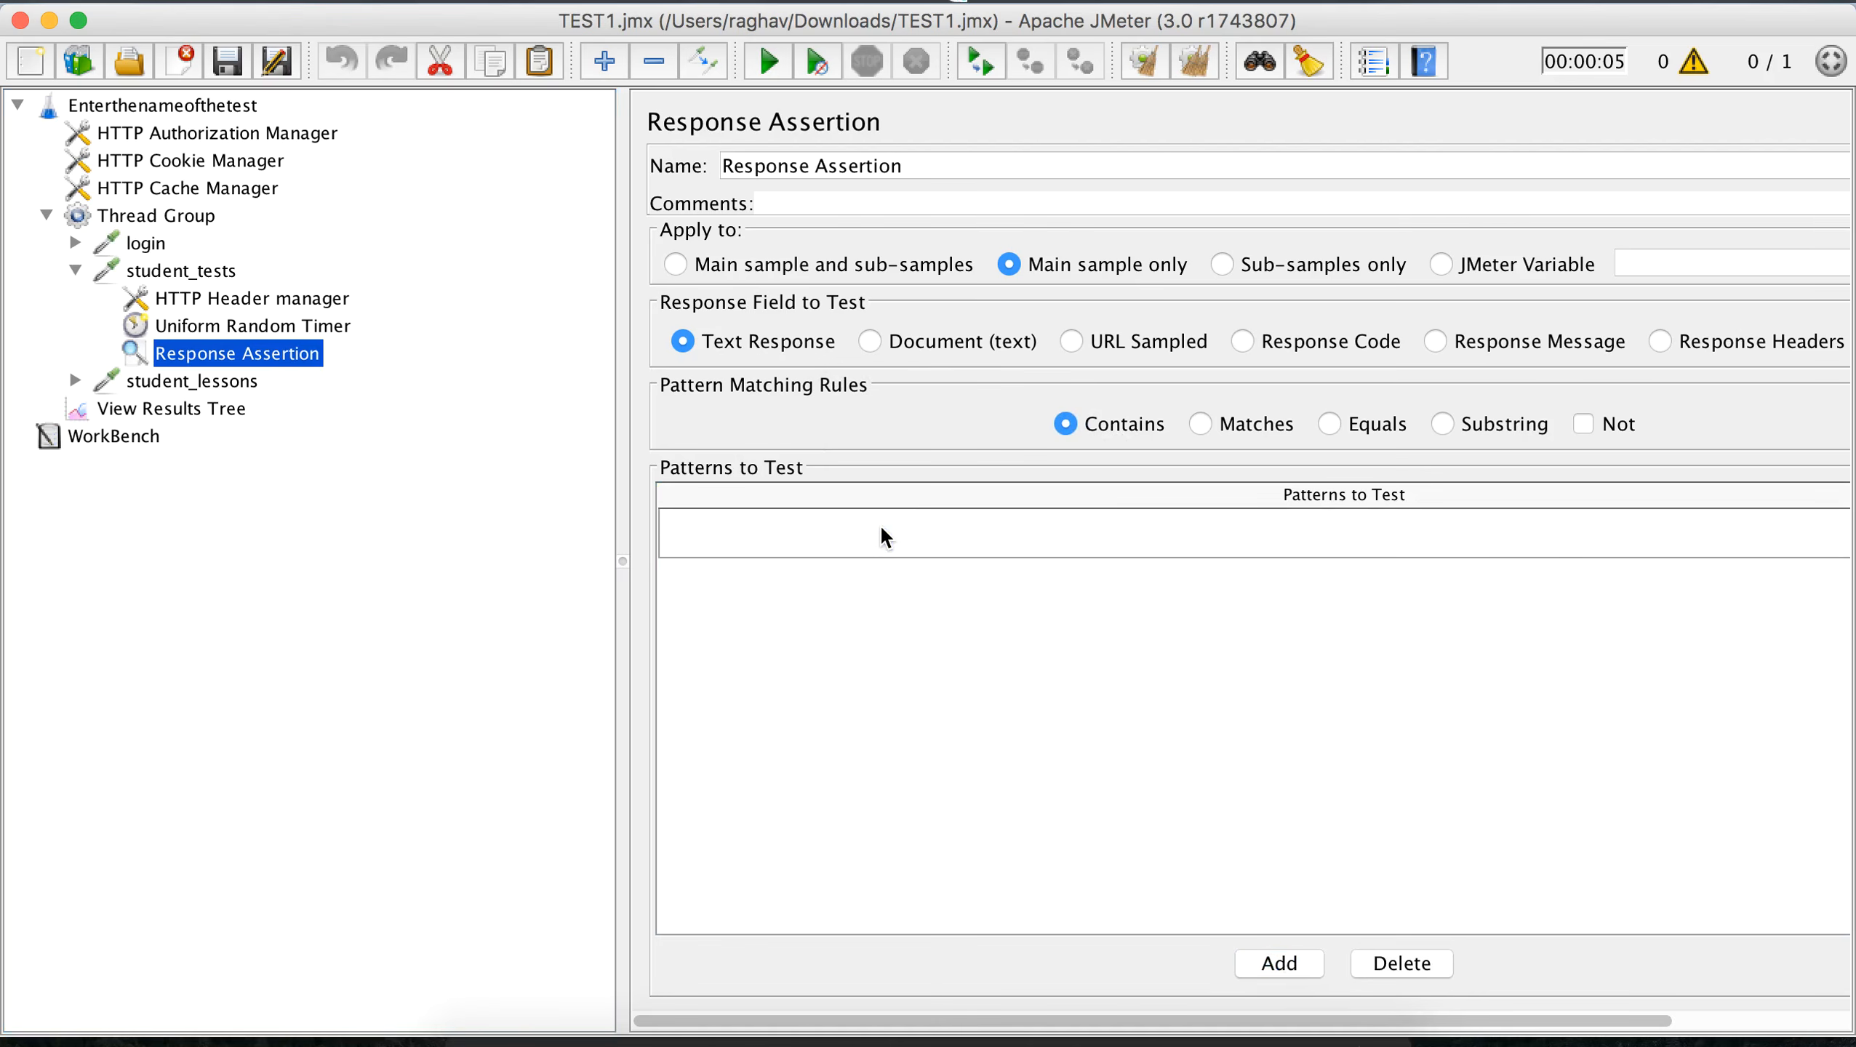
type("\"user_id\":13862380")
left_click(270, 304)
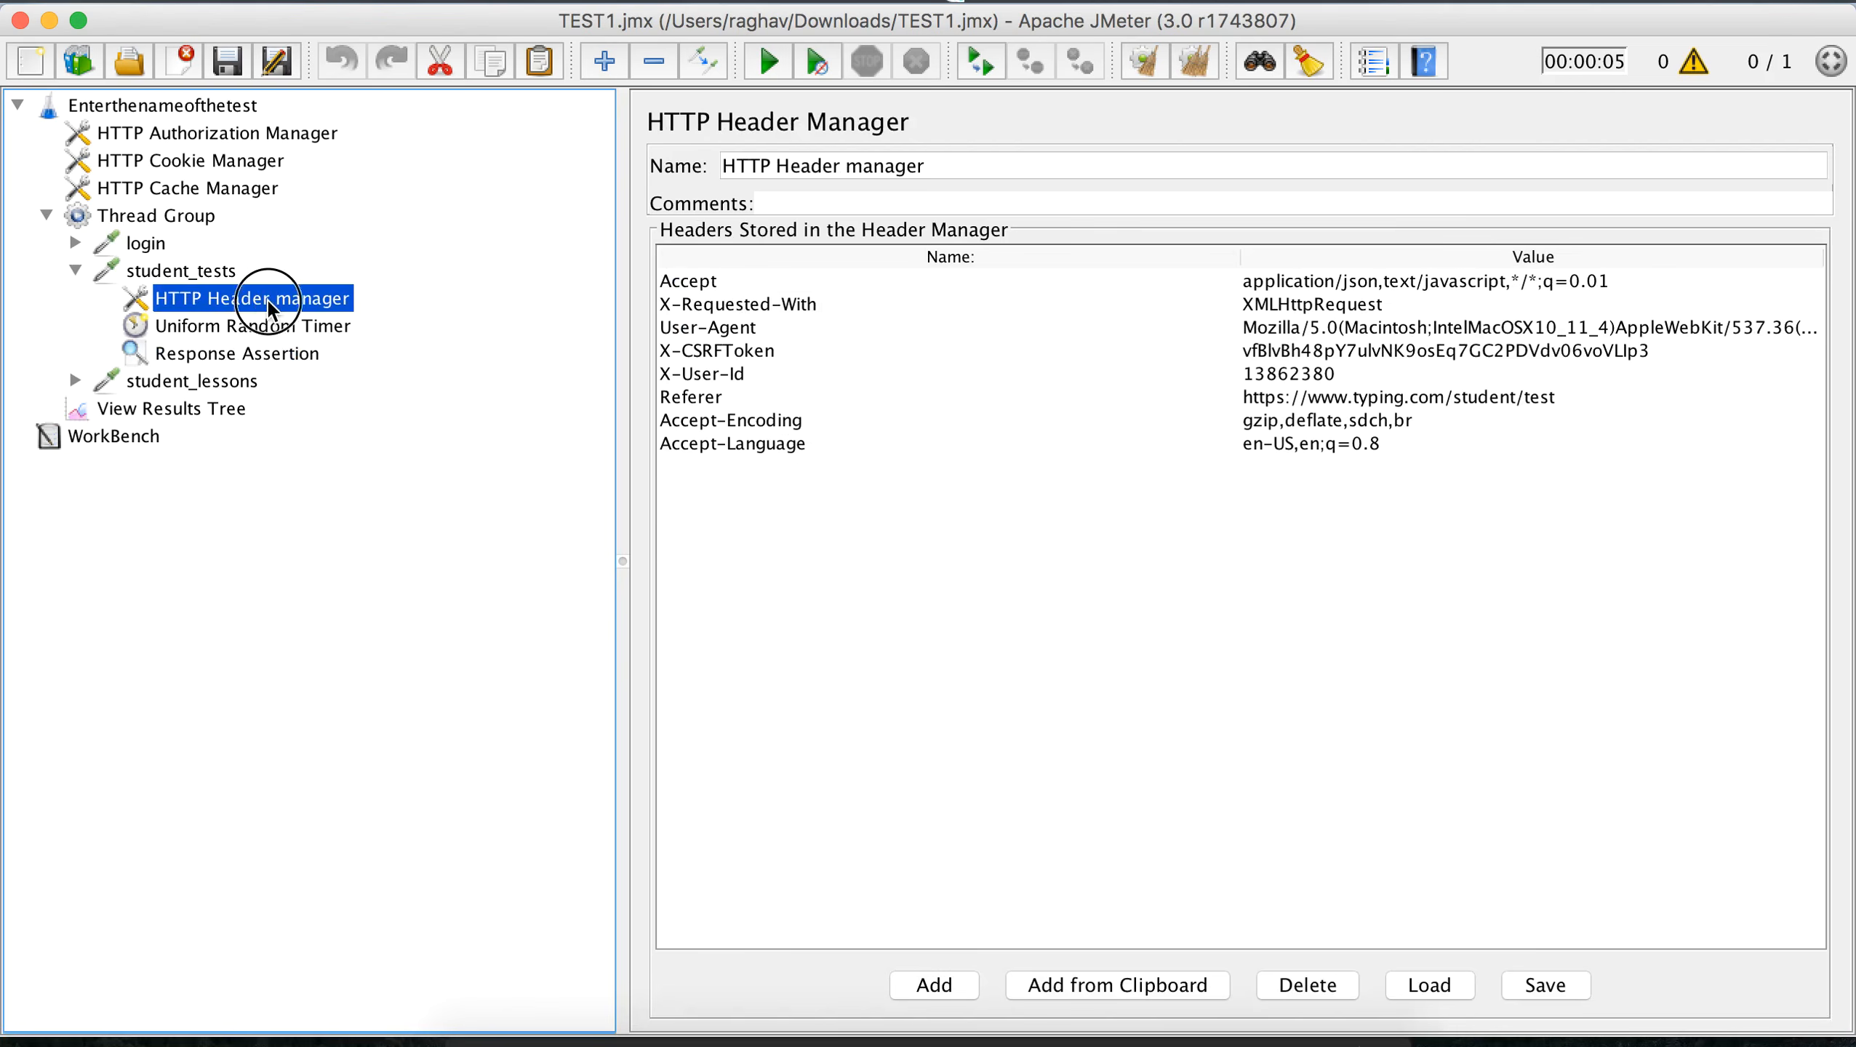
left_click(250, 355)
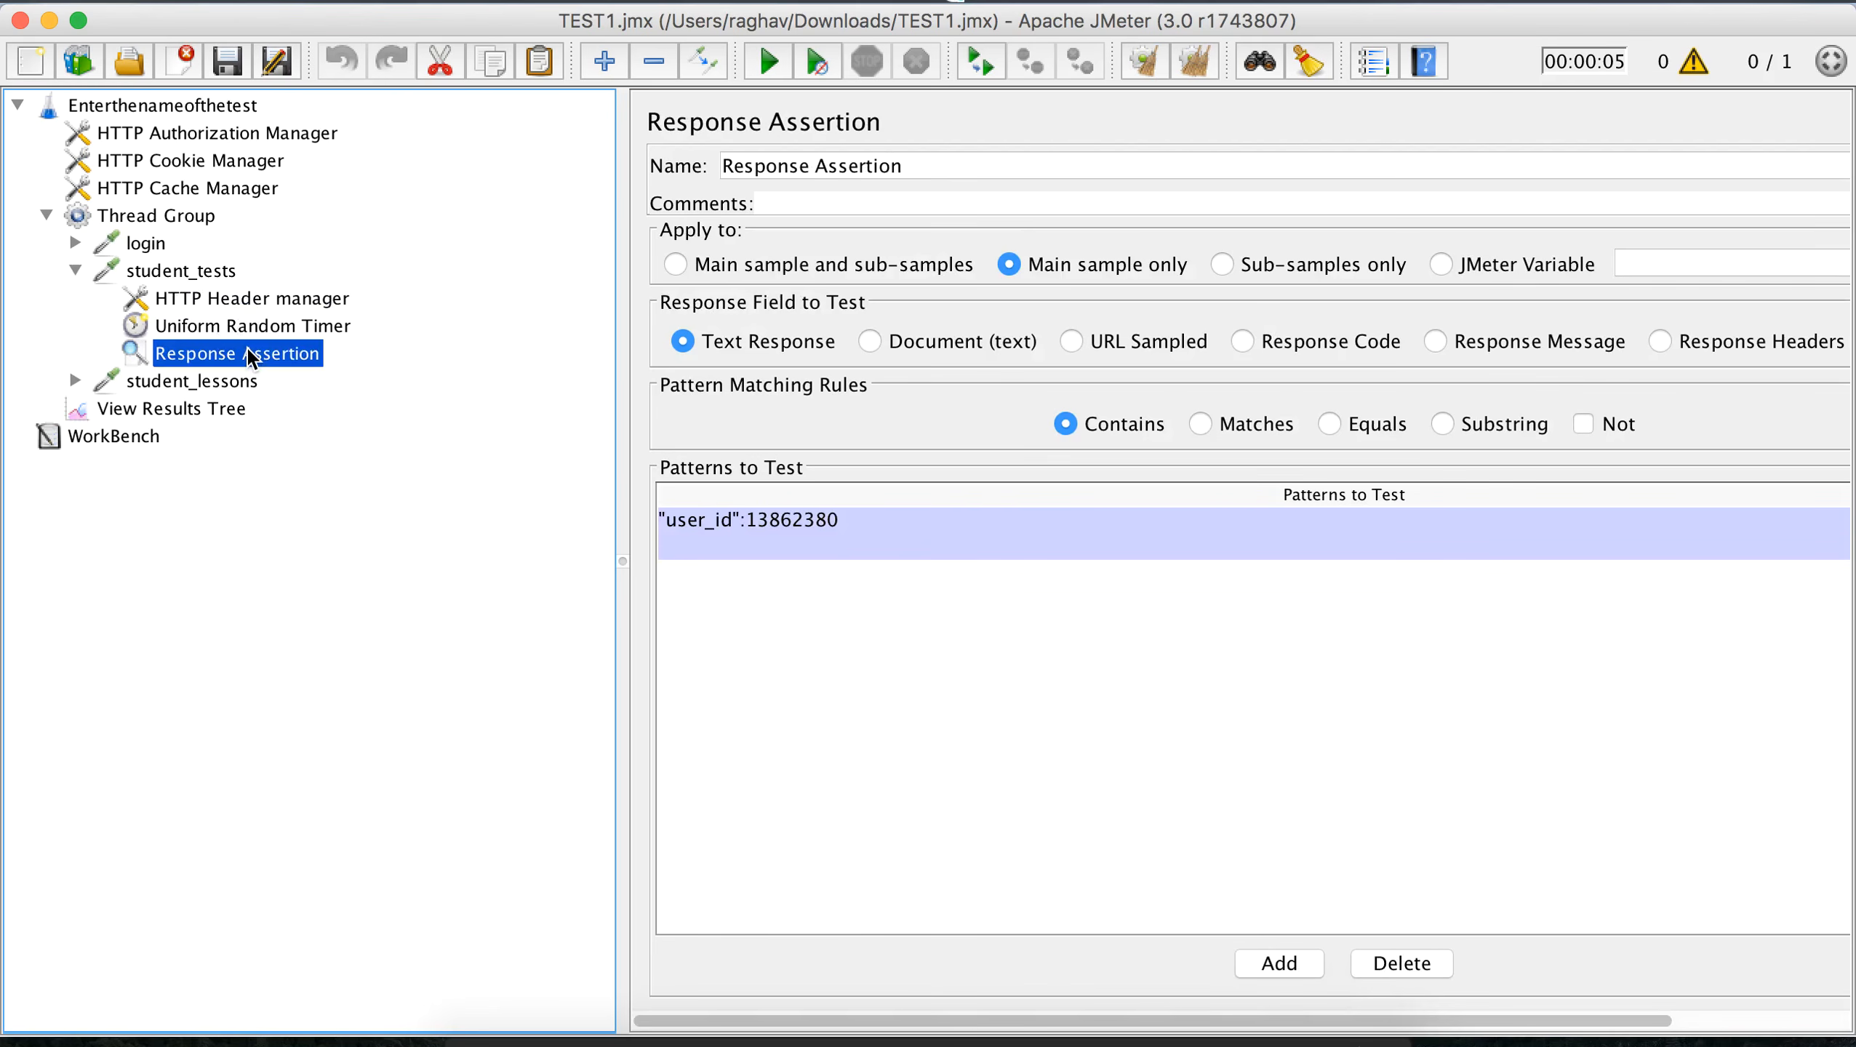
Step: Check the elements under student_lessons and collapse the student_lessons and student_tests requests in the tree
left_click(184, 388)
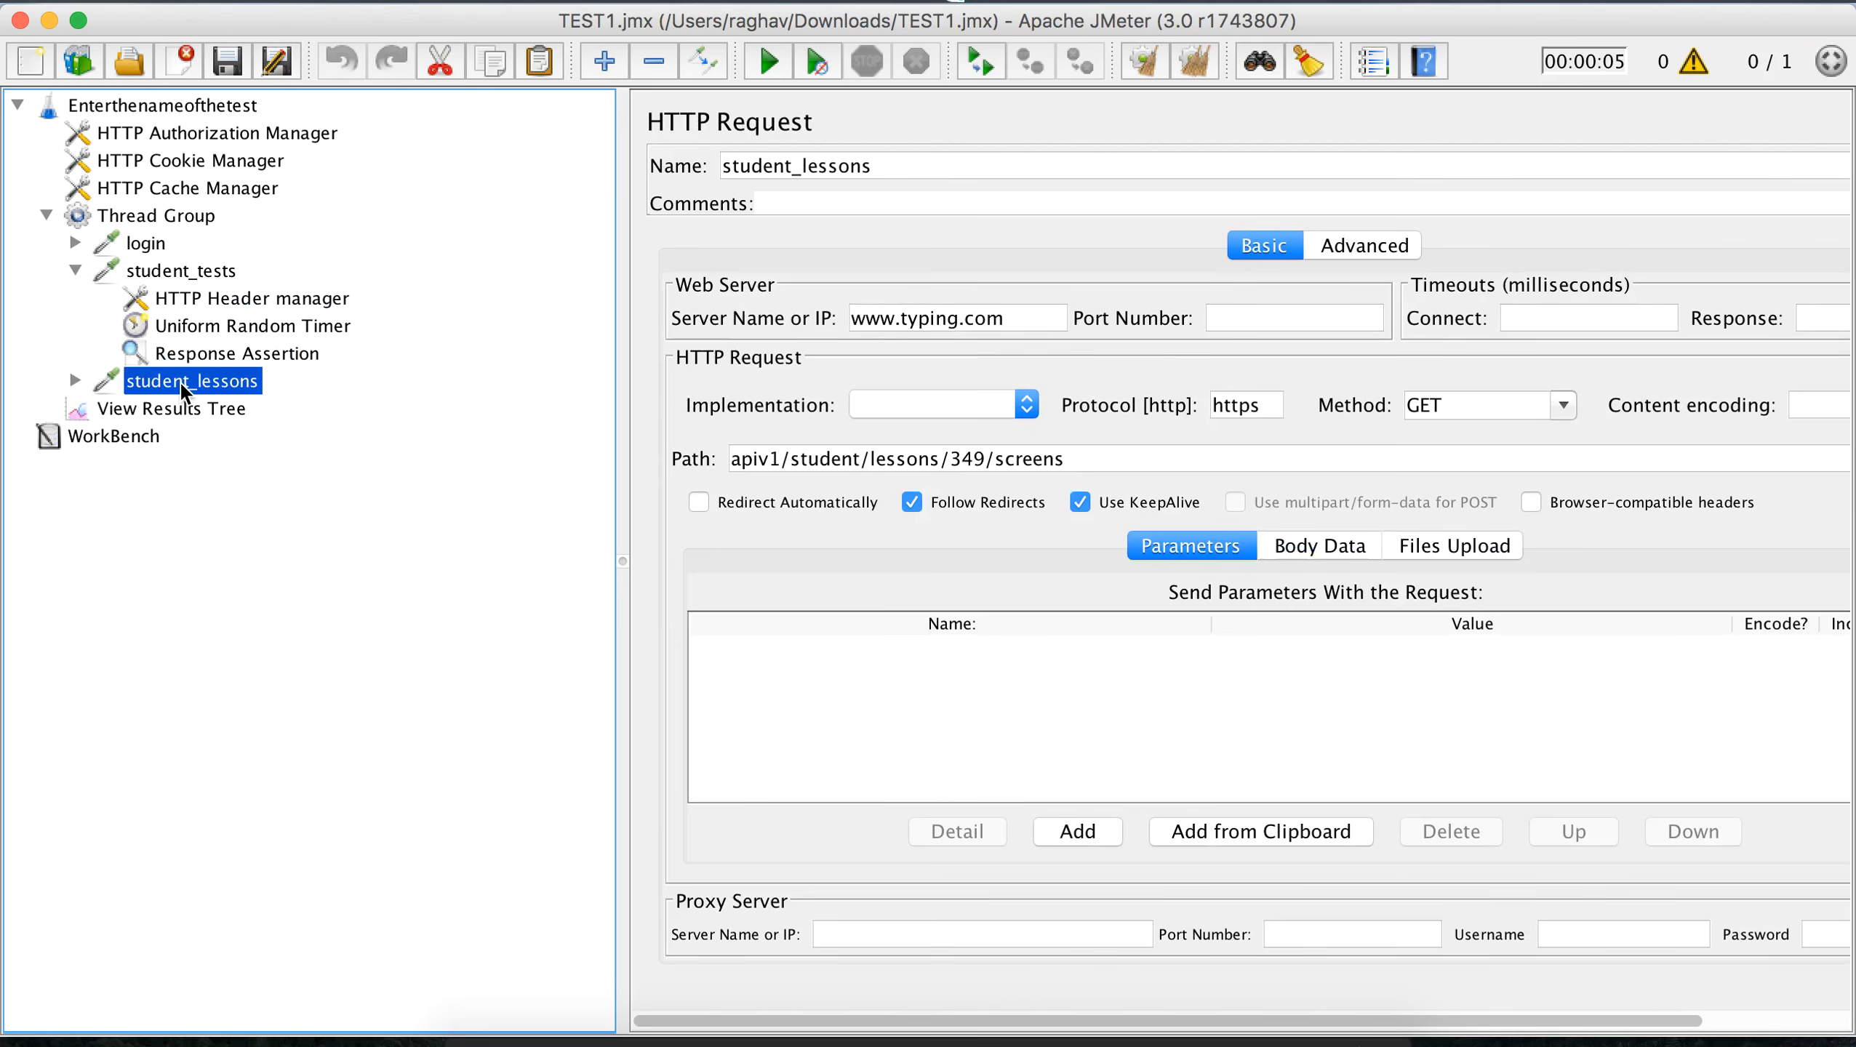
key("Right")
key("Left")
key("Up")
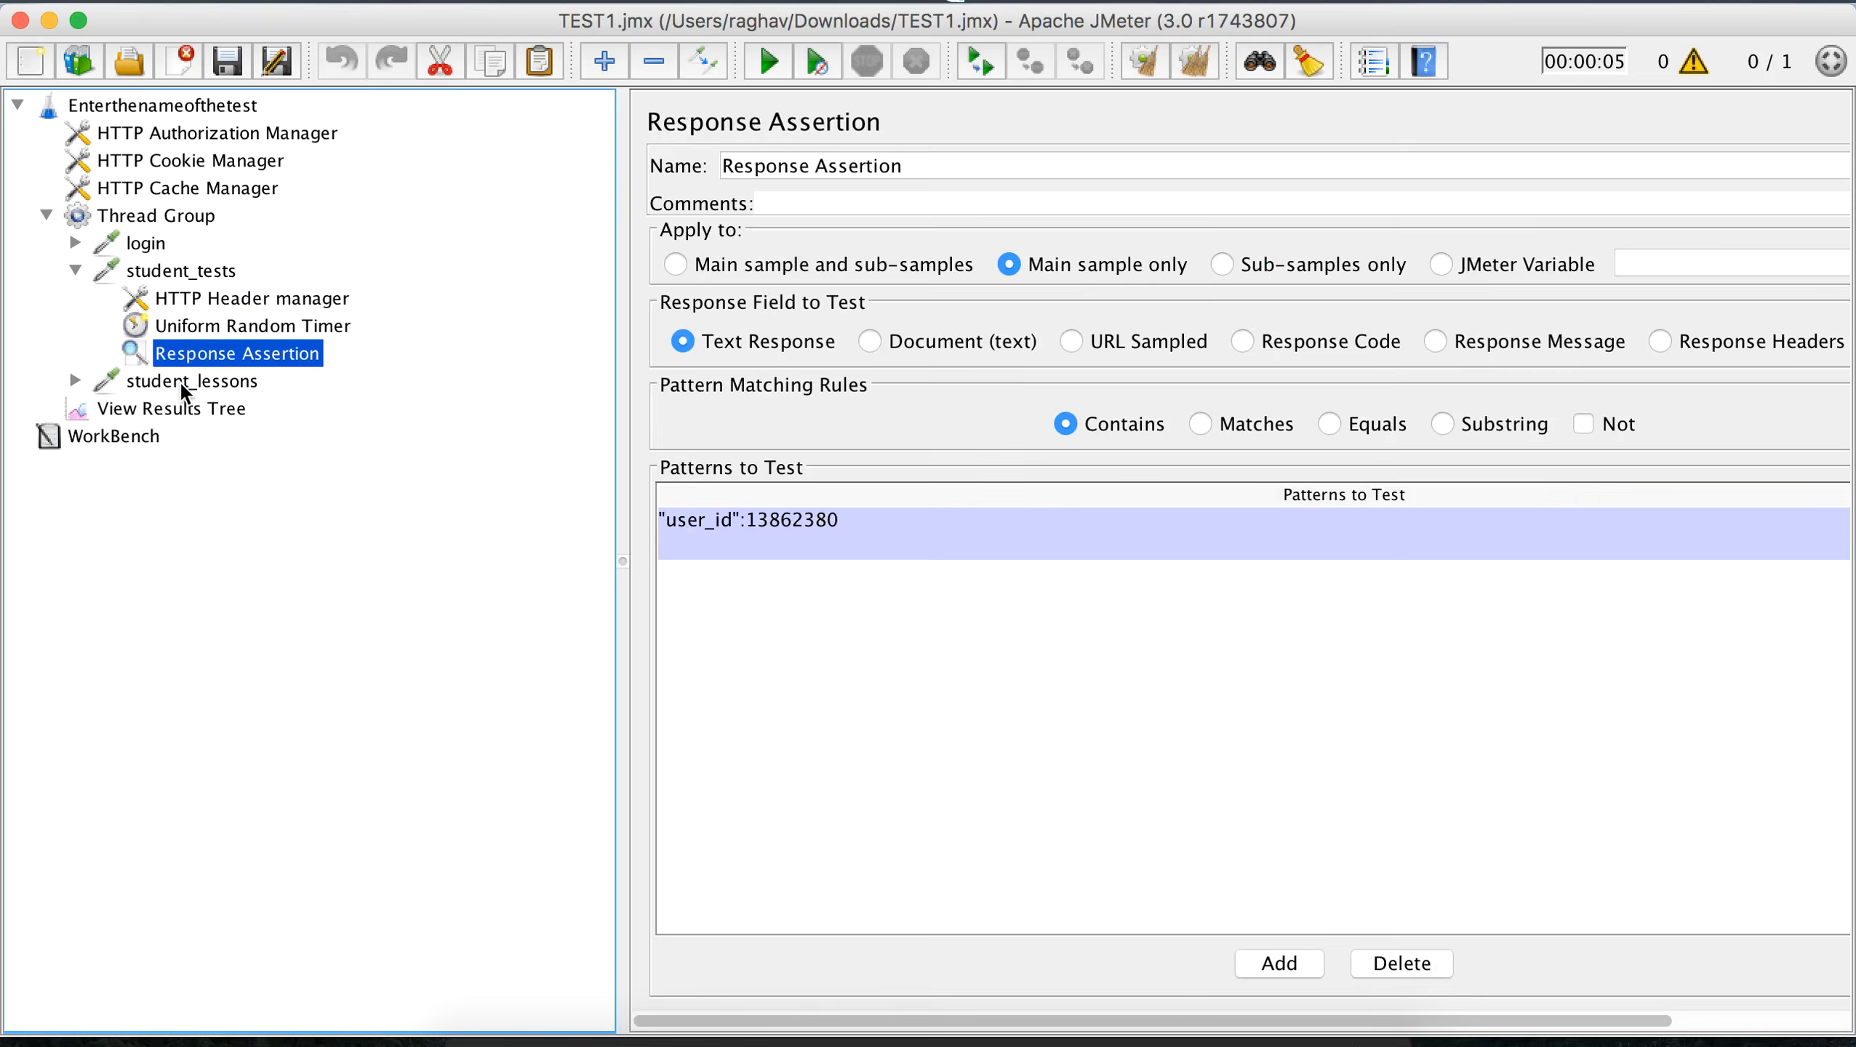
key("Left")
key("Left")
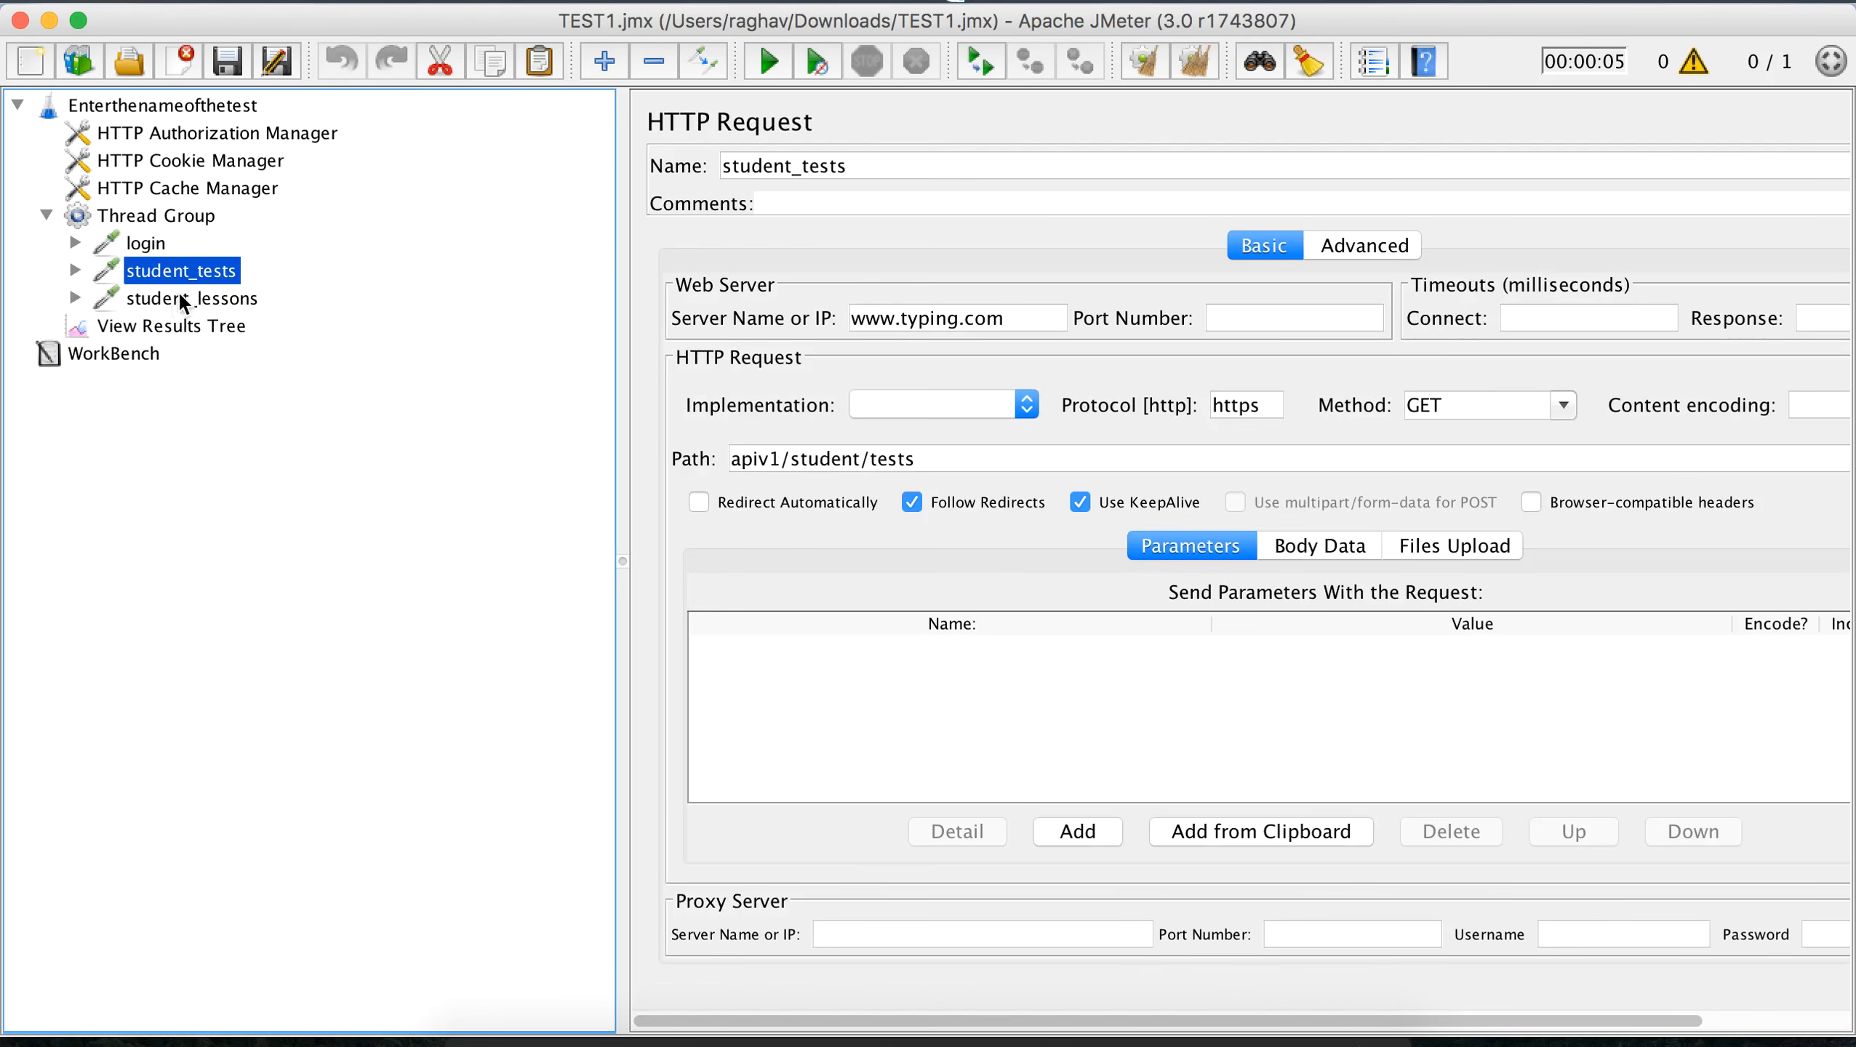
Step: Clear the earlier results in the View Results Tree and run the test again
left_click(136, 245)
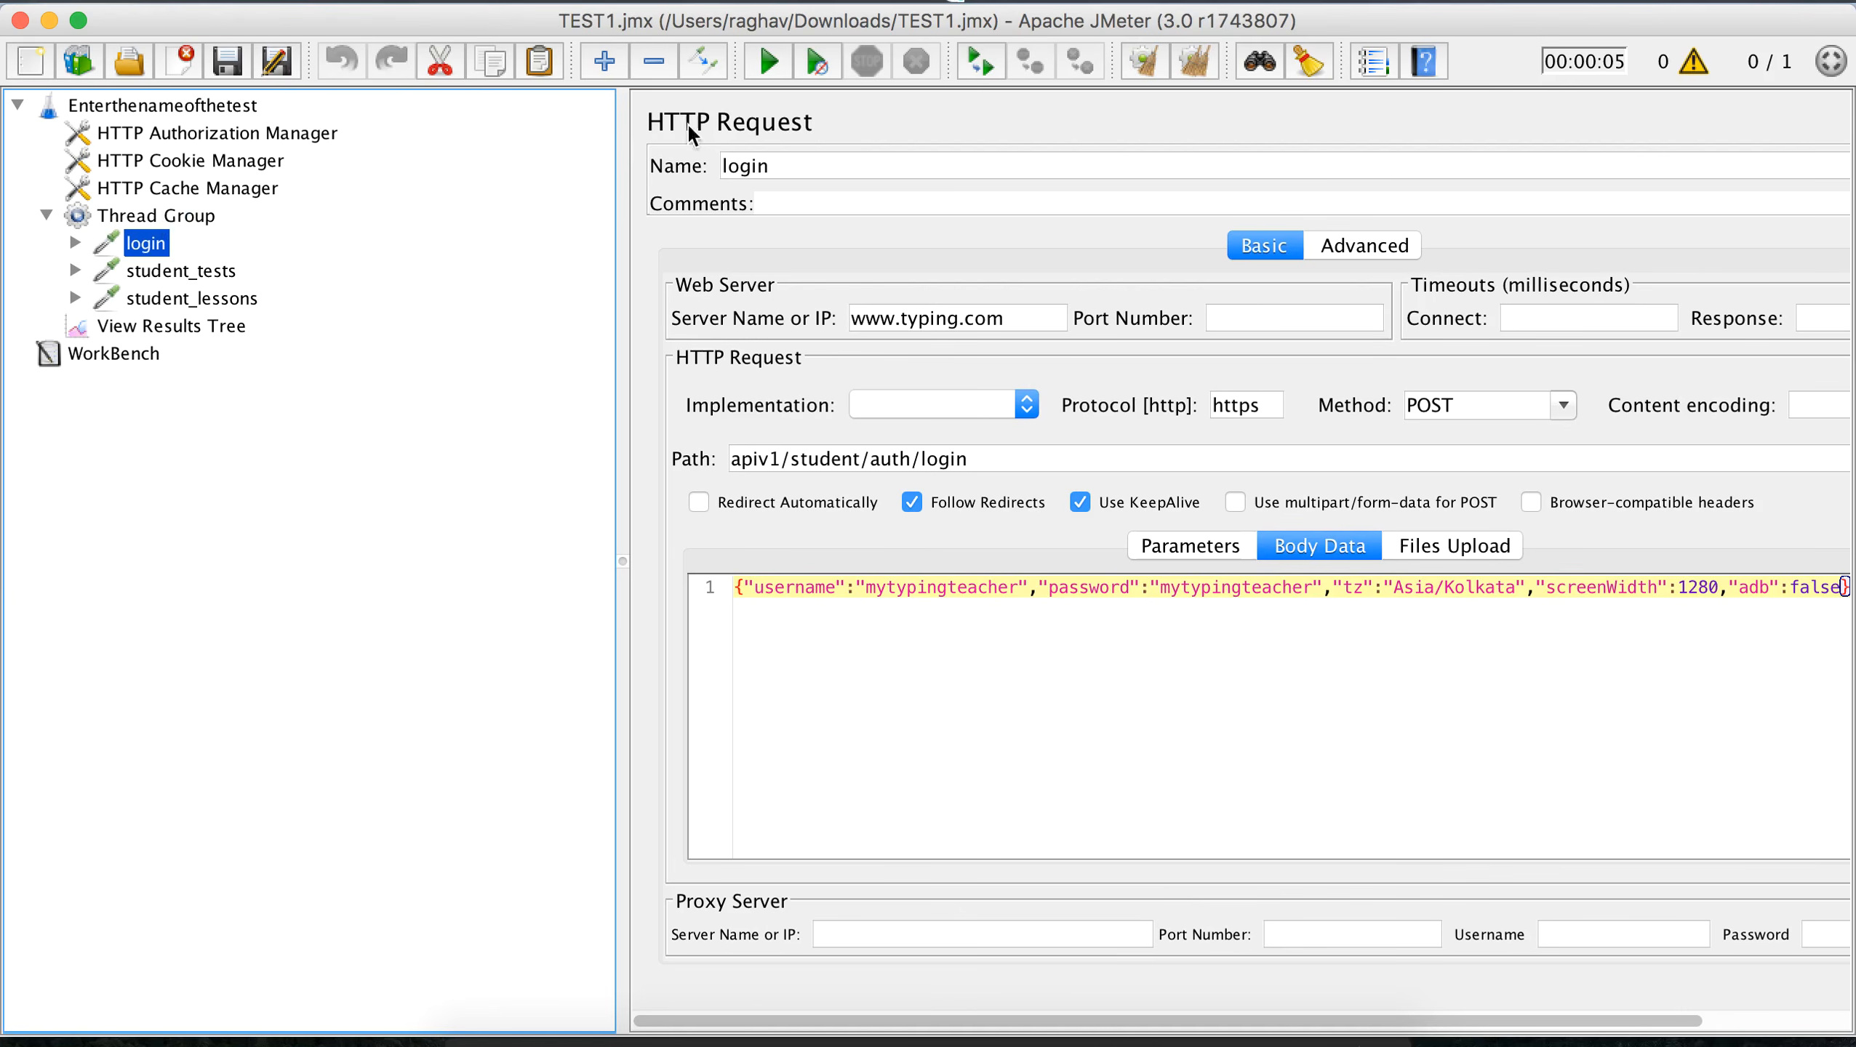
left_click(106, 326)
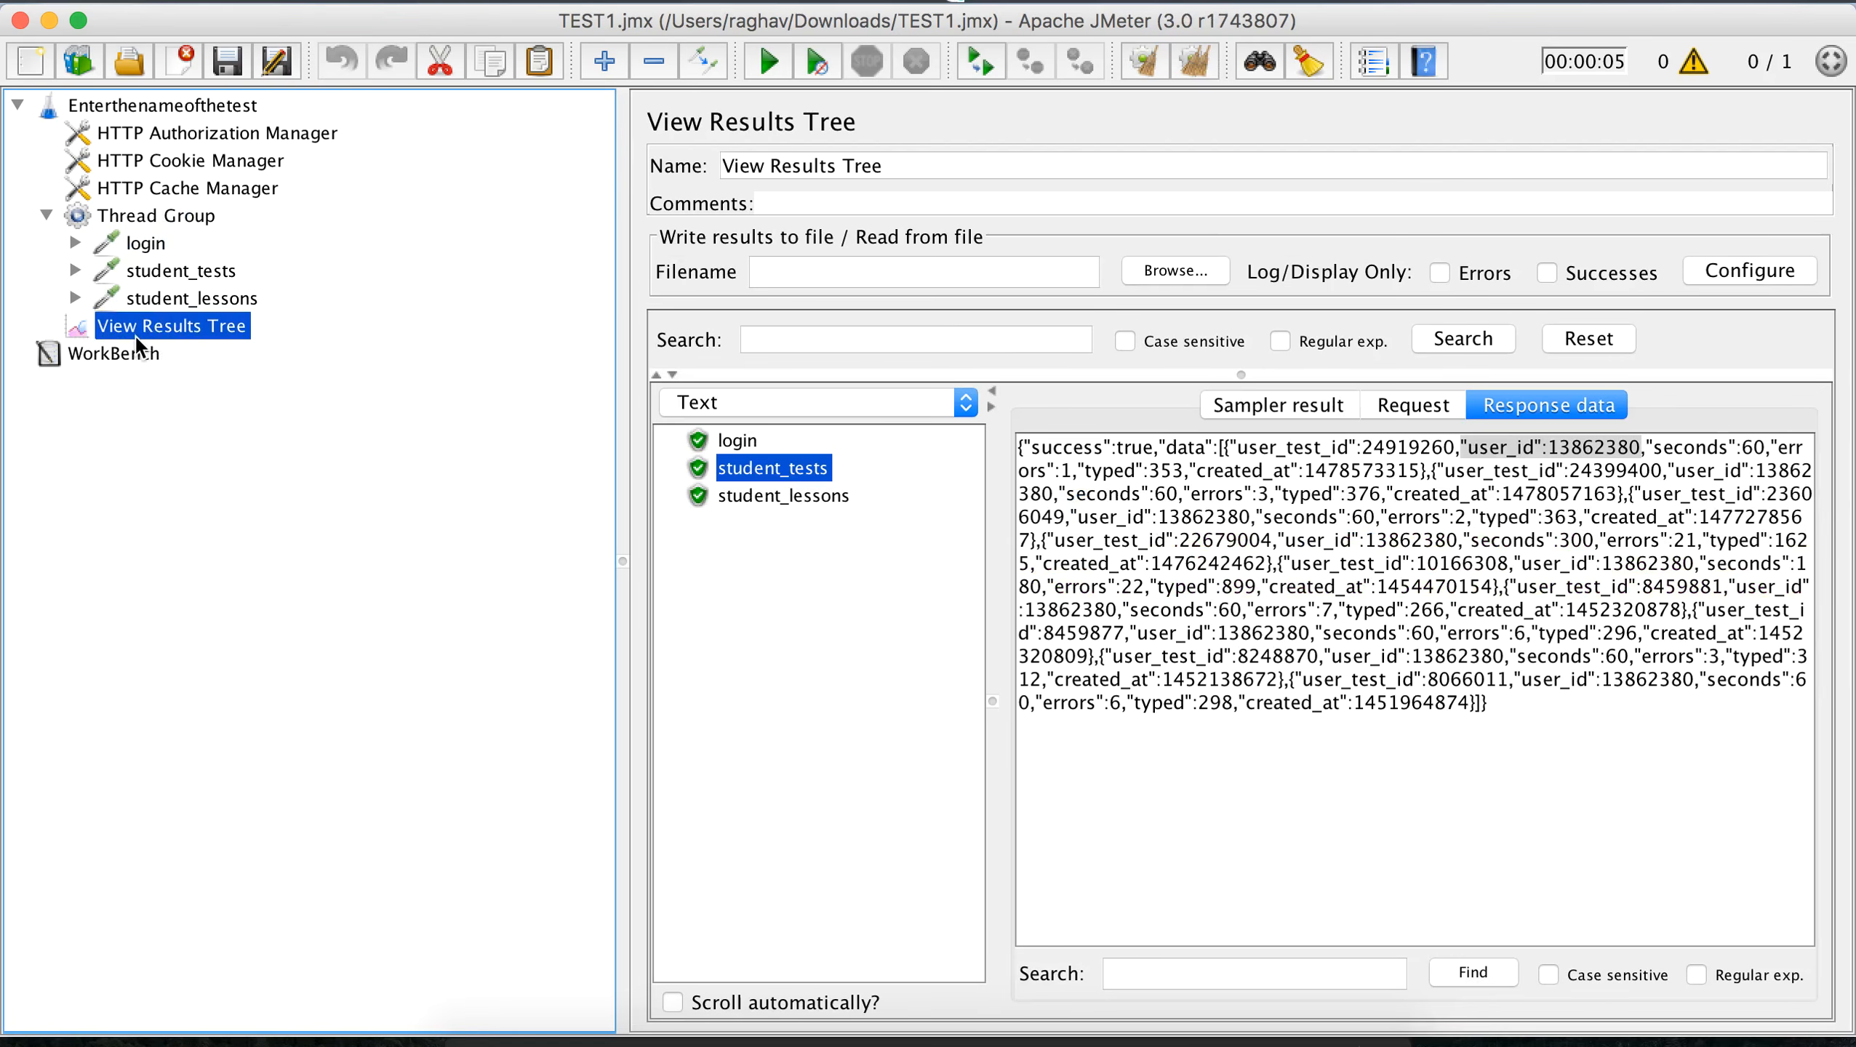
left_click(1211, 57)
left_click(758, 64)
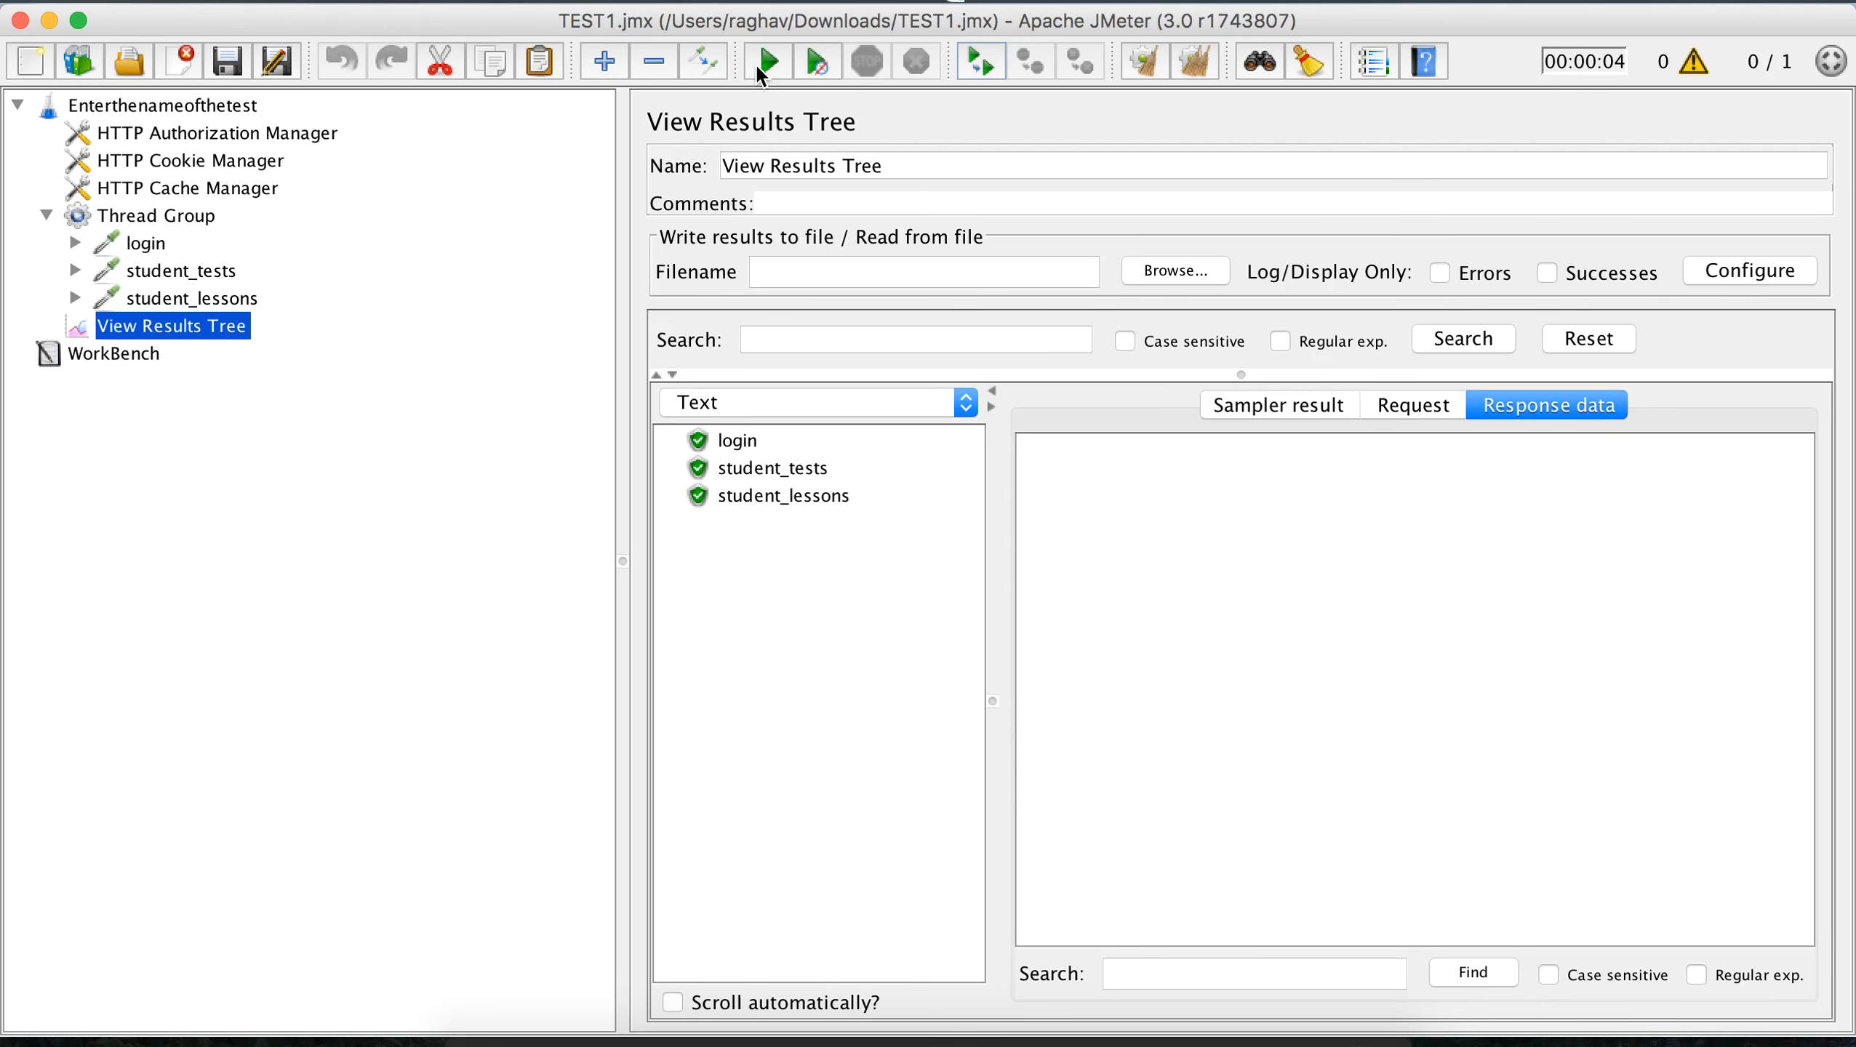
Step: Rename the Thread Group as "Thread Group 1"
left_click(158, 220)
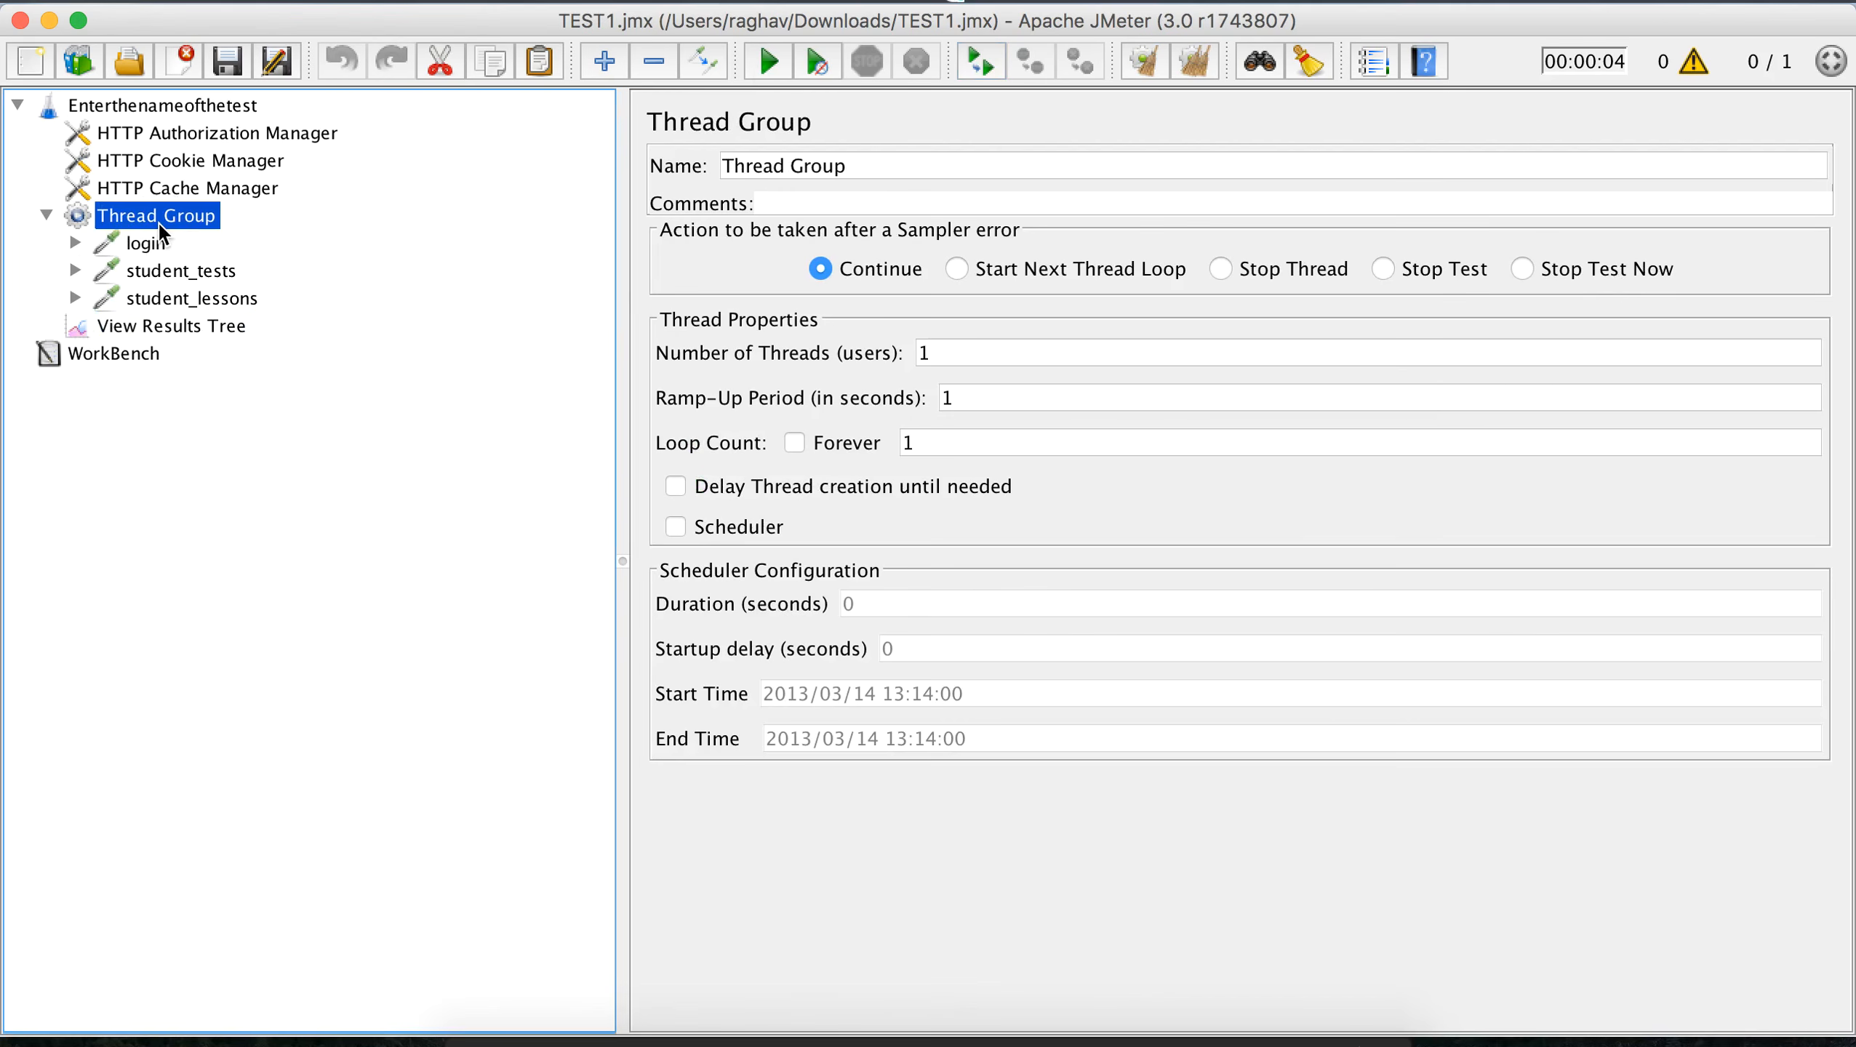
left_click(887, 168)
type("1")
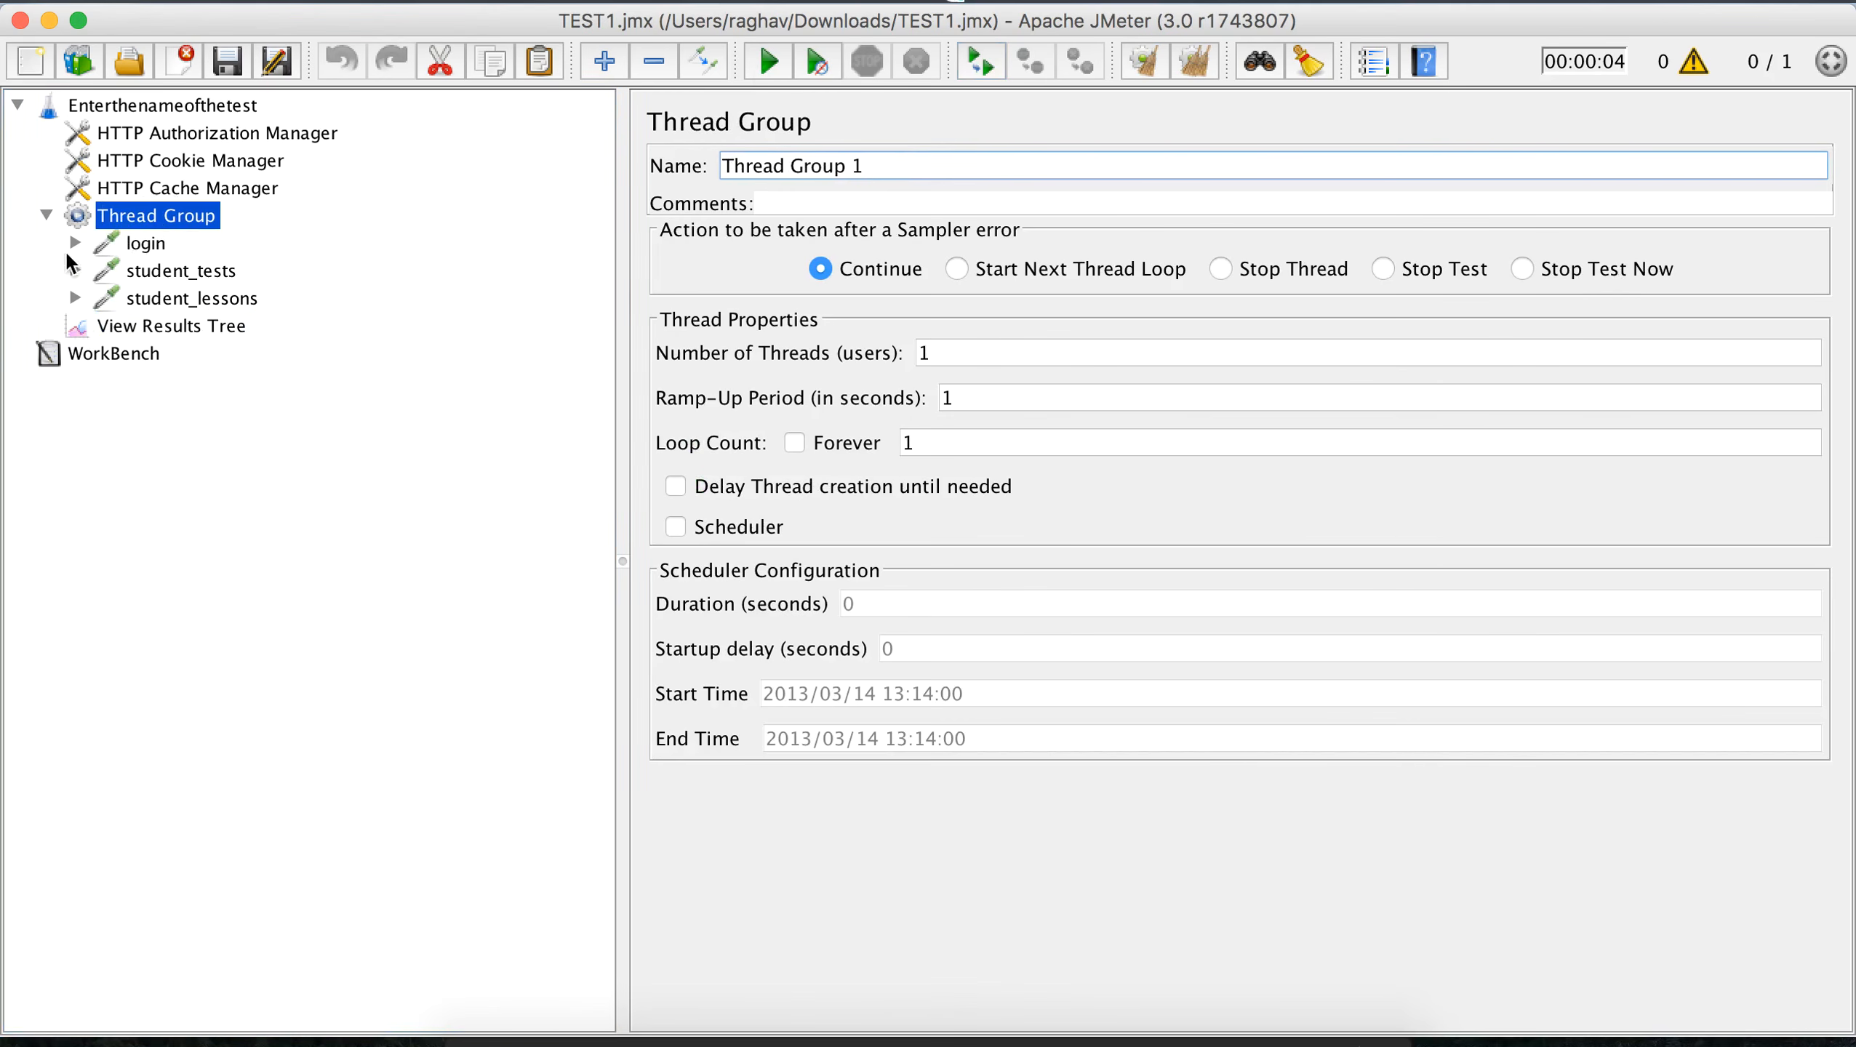
left_click(145, 271)
Step: Paste a copy of Thread Group 1 into the test plan and rename the copy as "Thread Group 2"
left_click(159, 218)
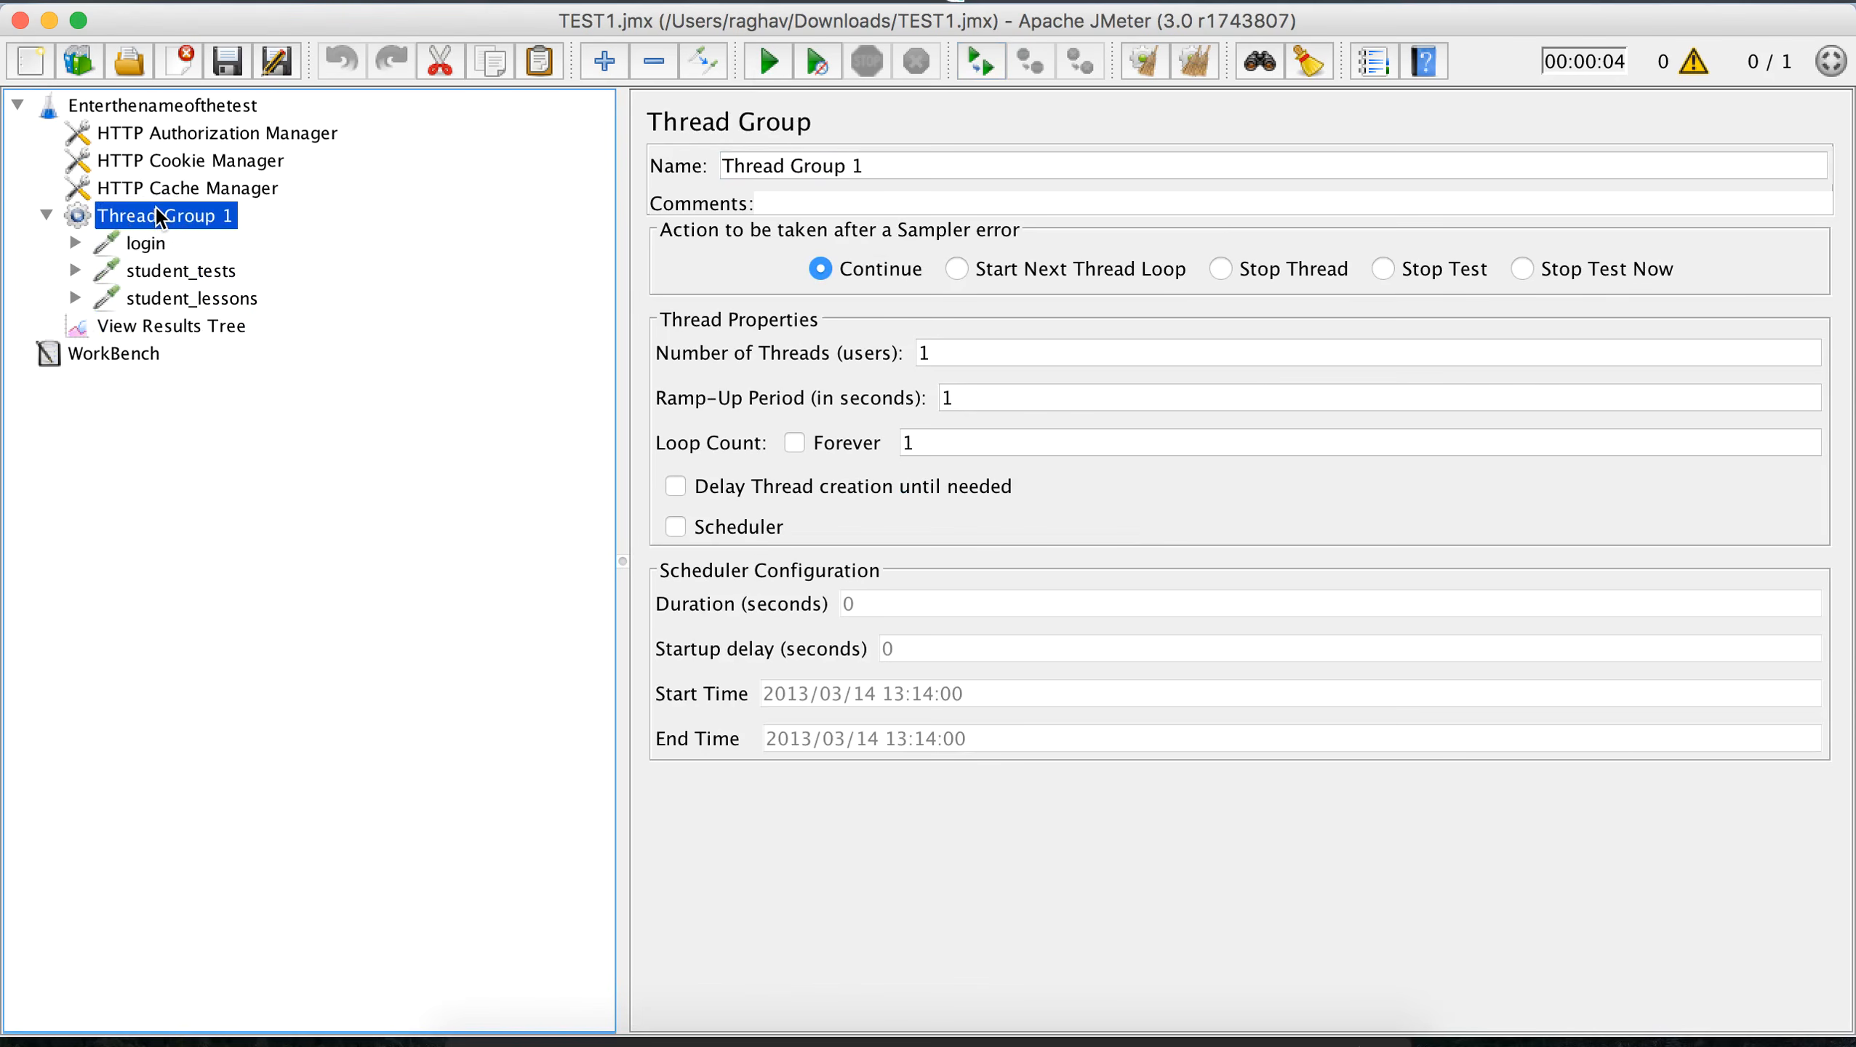
left_click(133, 108)
key("super+v")
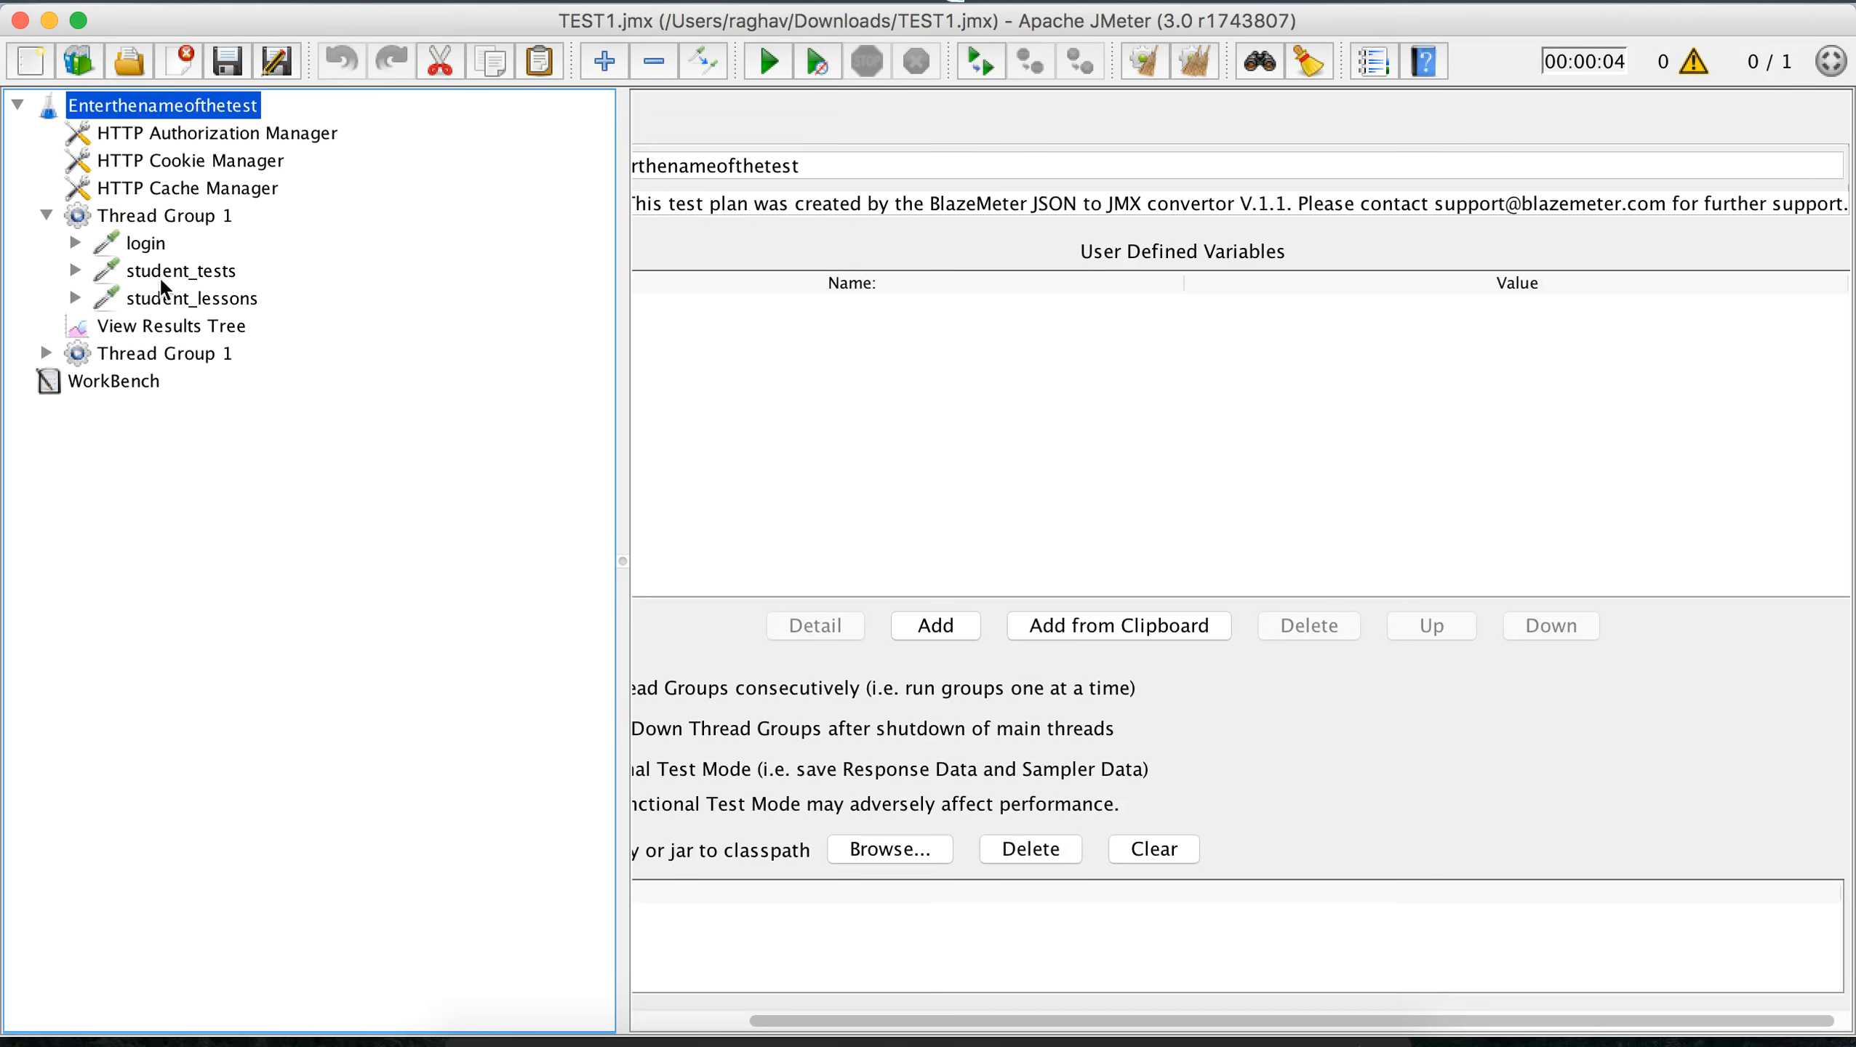
left_click(184, 355)
left_click(875, 168)
key("BackSpace")
type("2")
left_click(158, 216)
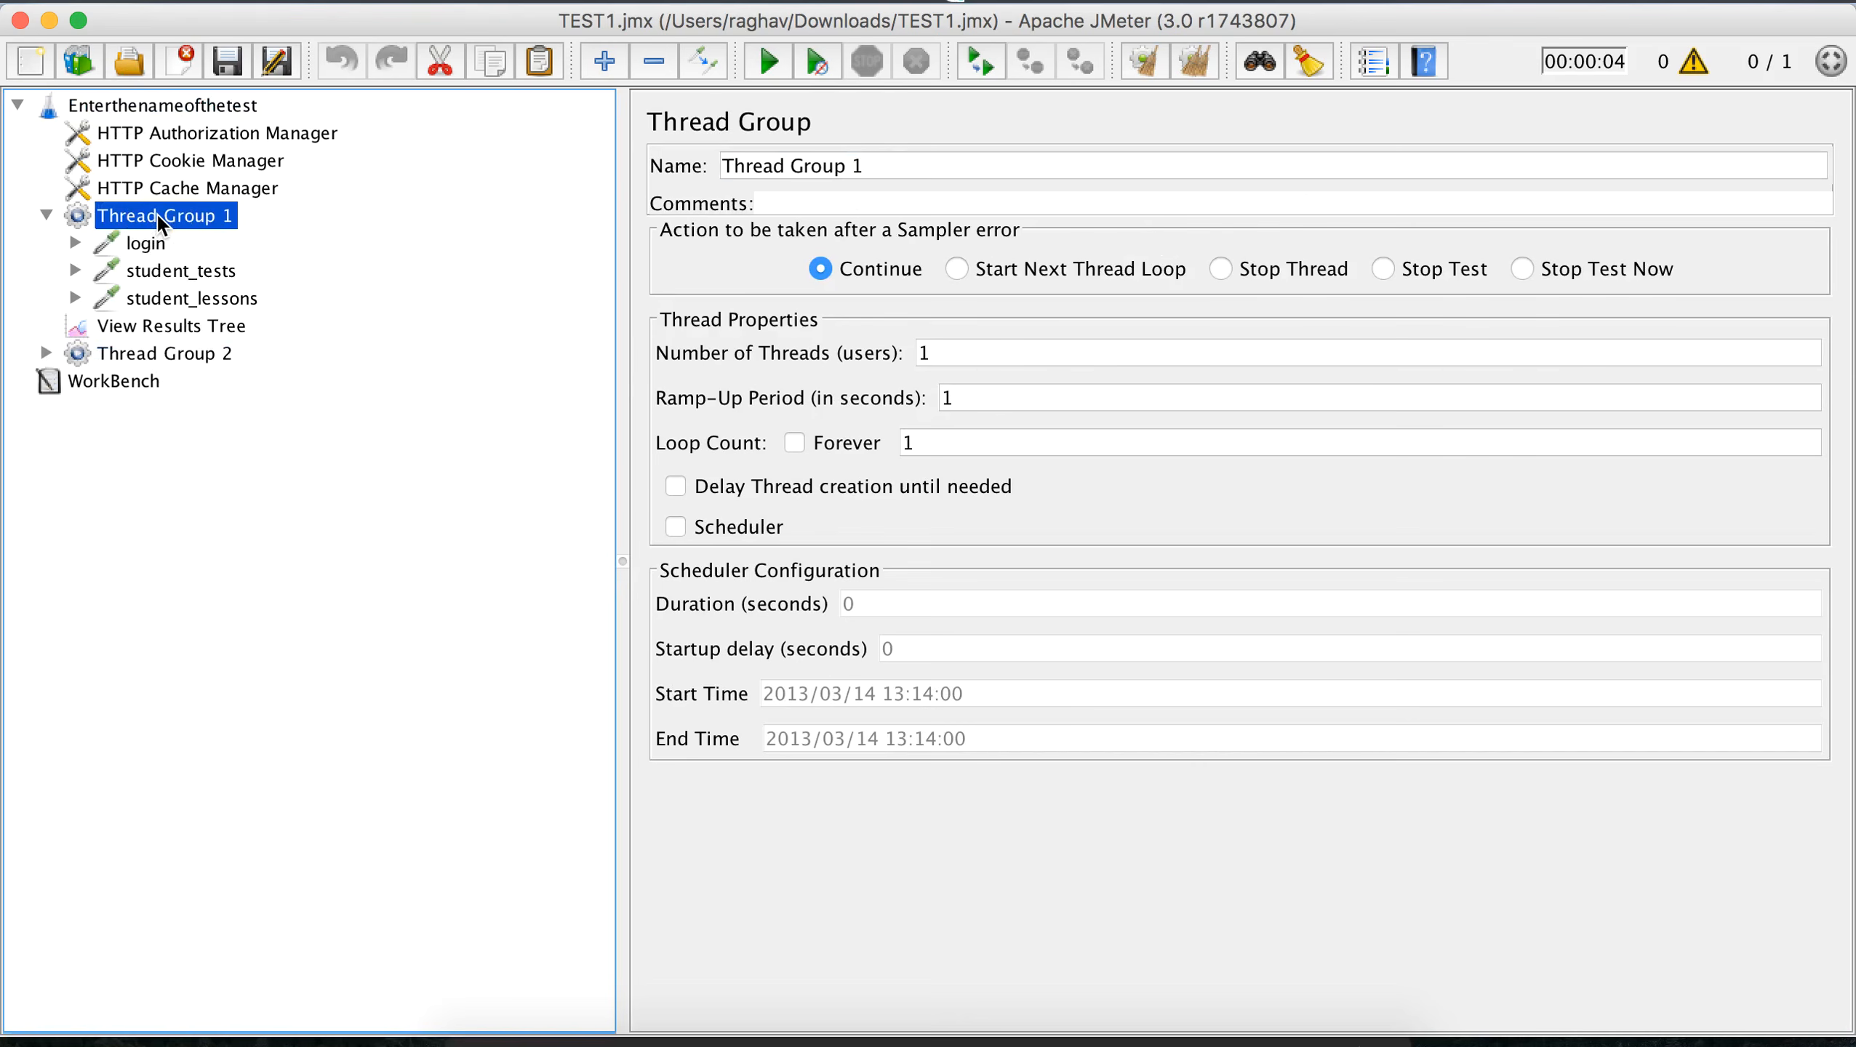
Step: Delete the student_lessons request from Thread Group 1
left_click(192, 273)
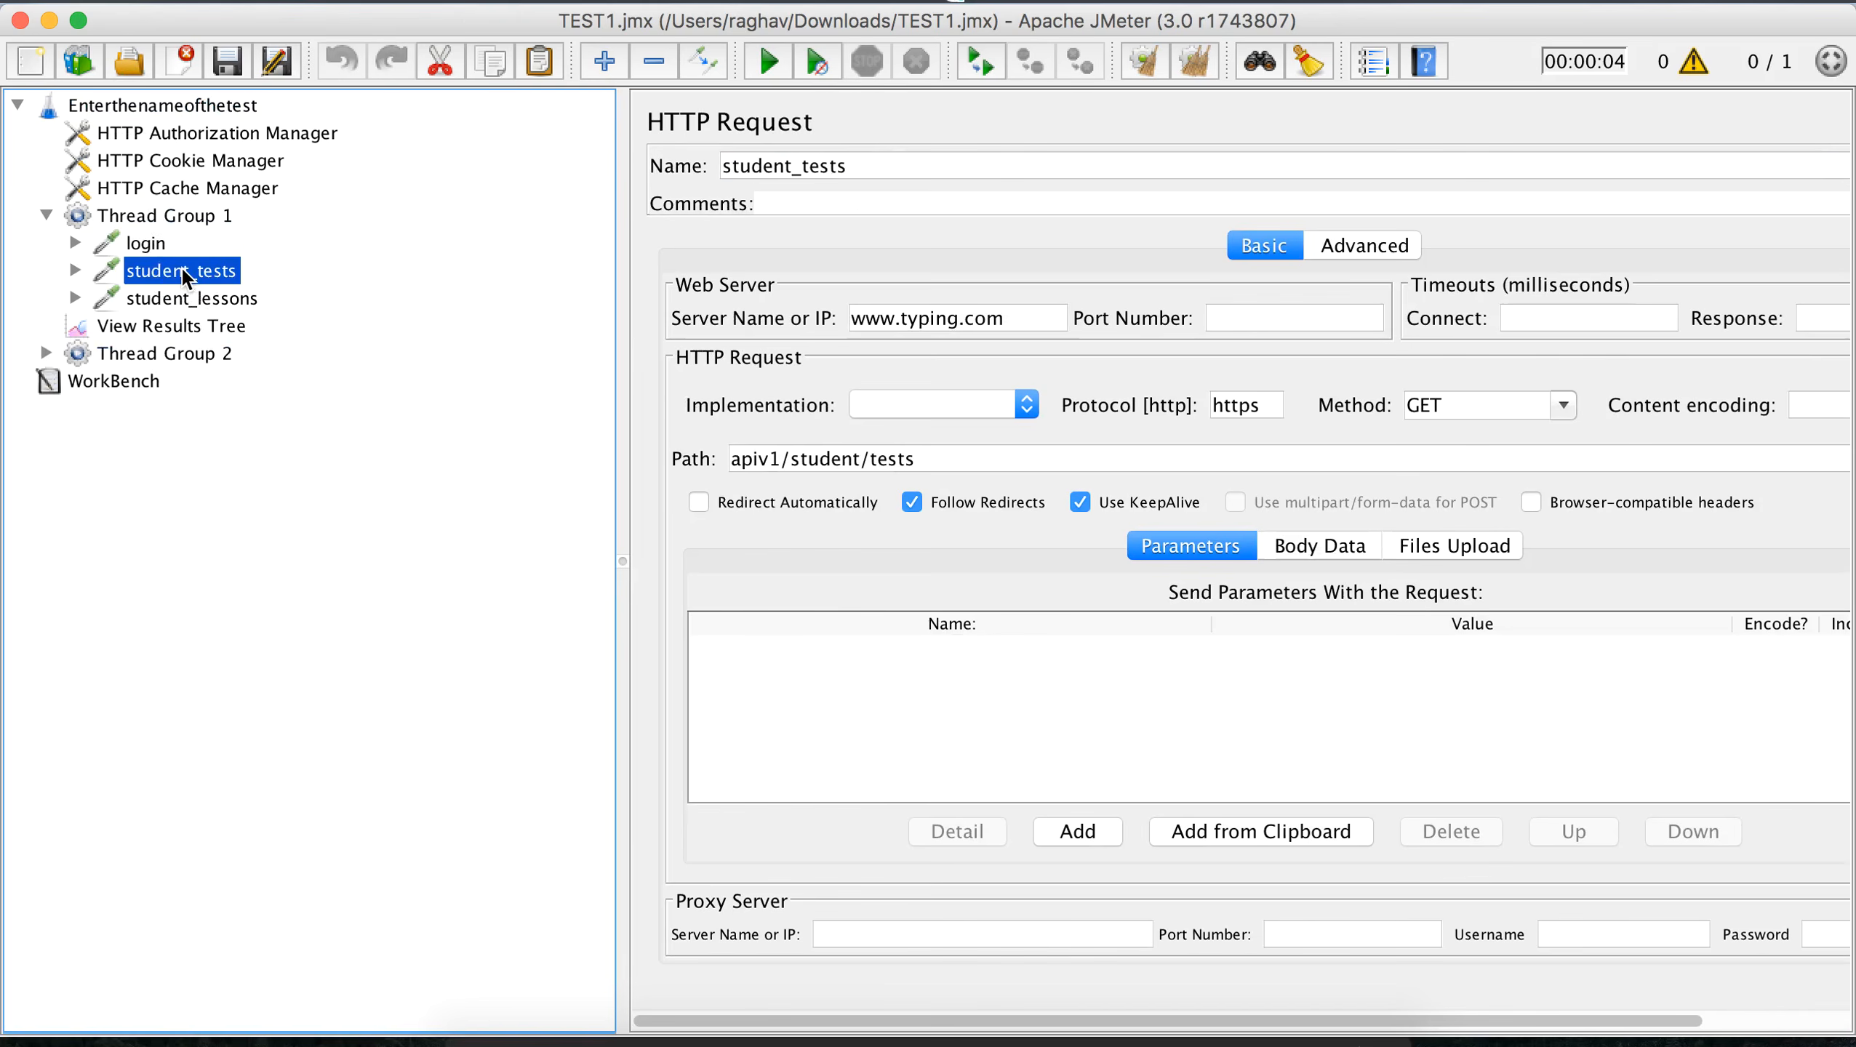
left_click(198, 299)
key("Delete")
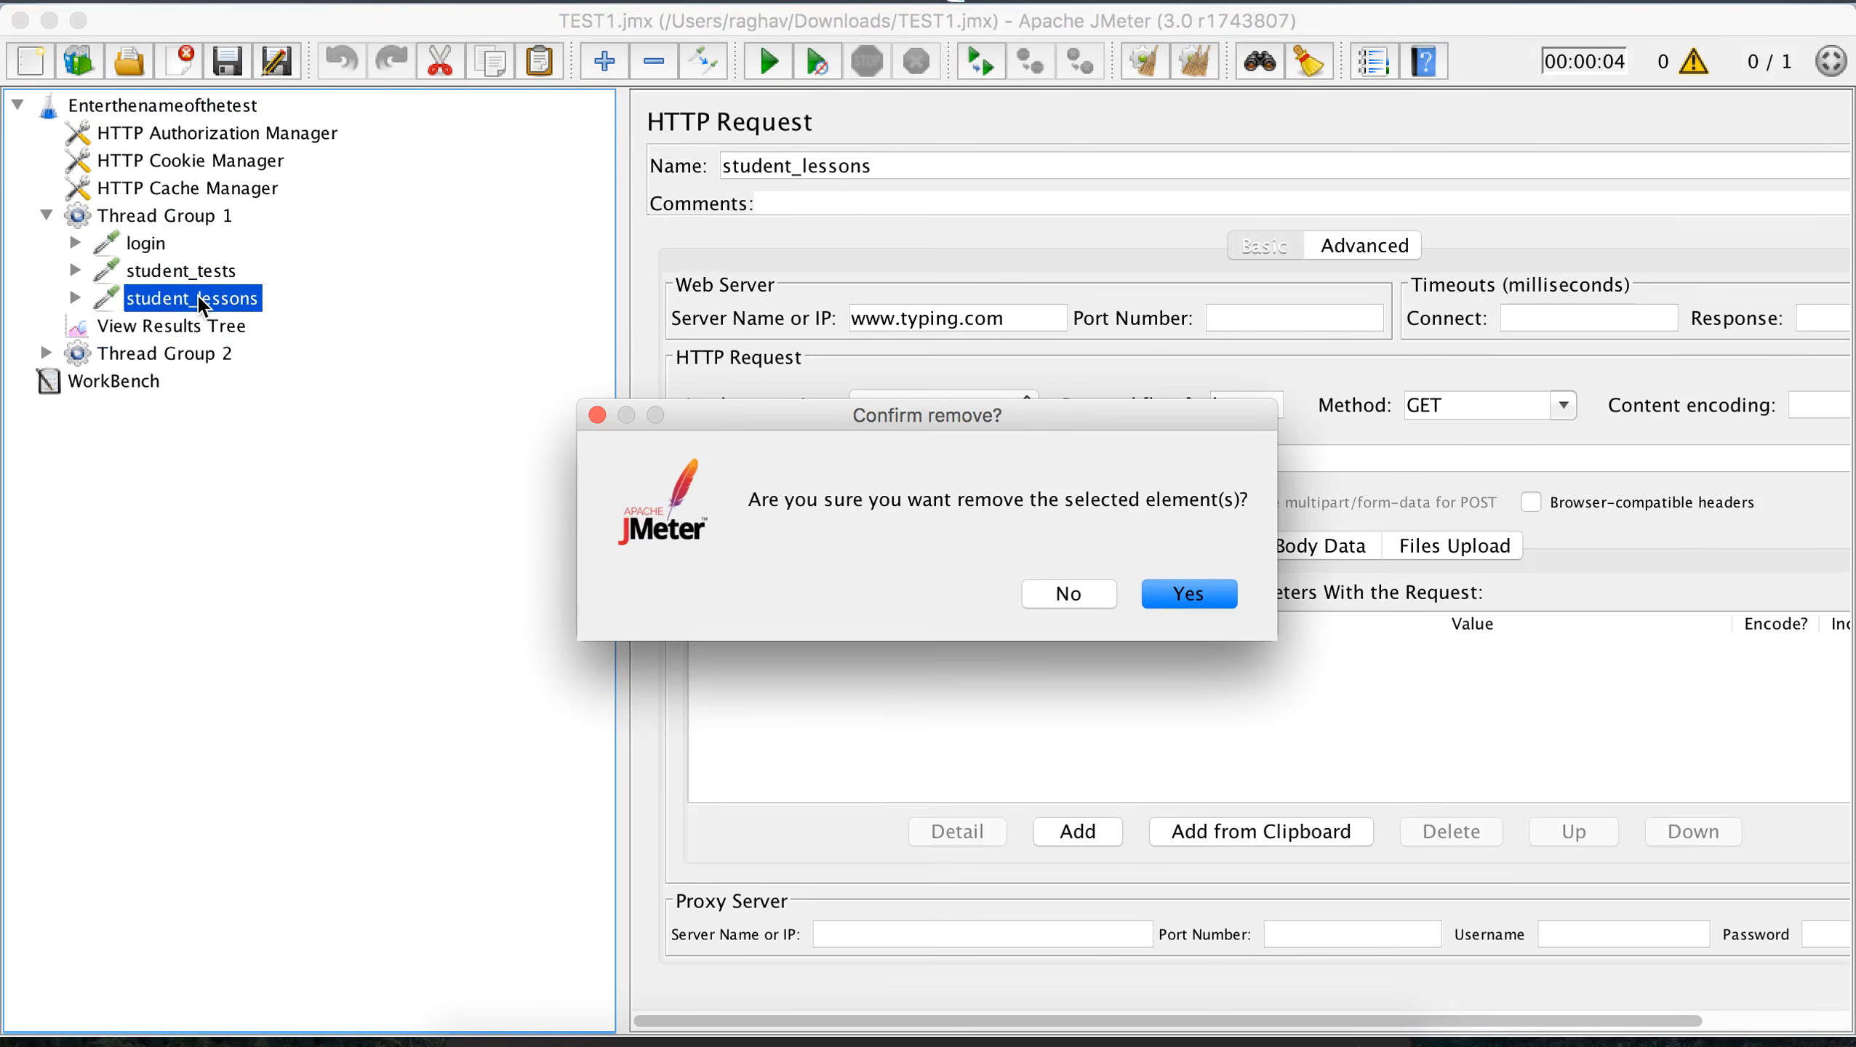
key("Return")
Step: Delete the student_tests request from Thread Group 2 and move that group above the View Results Tree
double_click(137, 327)
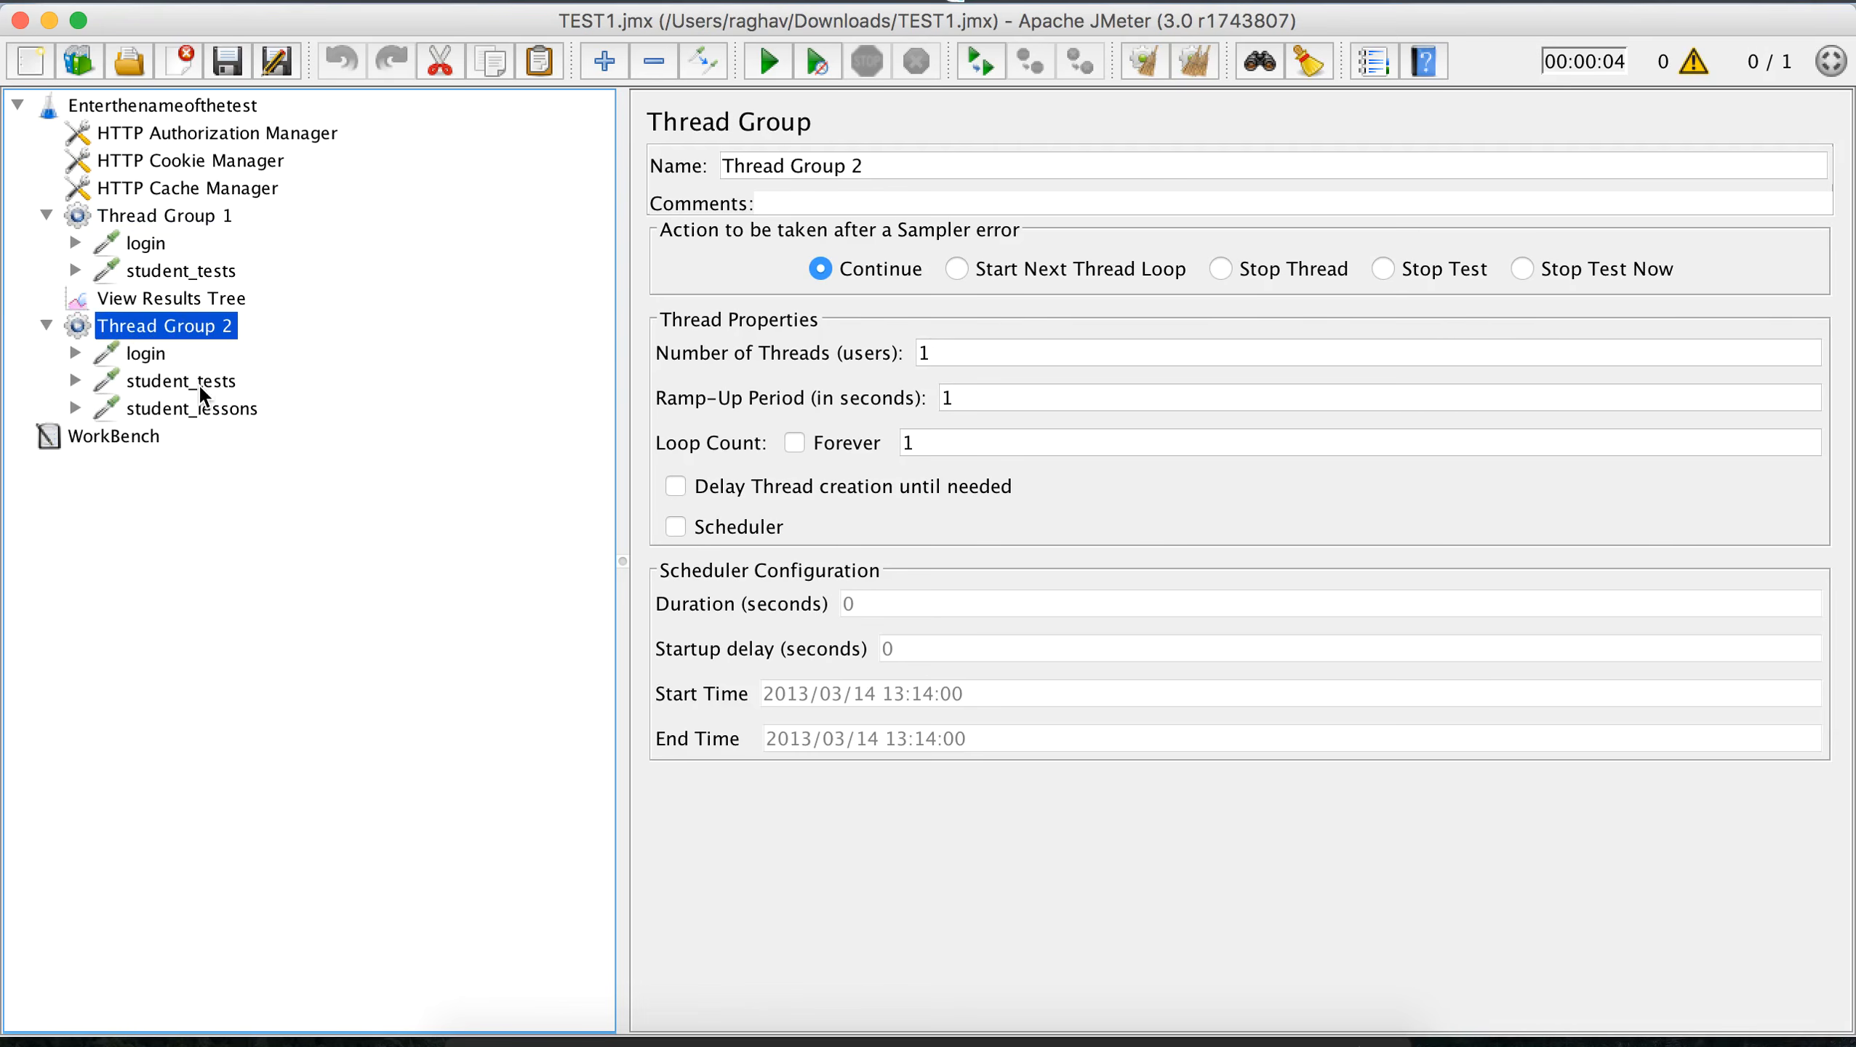
left_click(196, 382)
key("Delete")
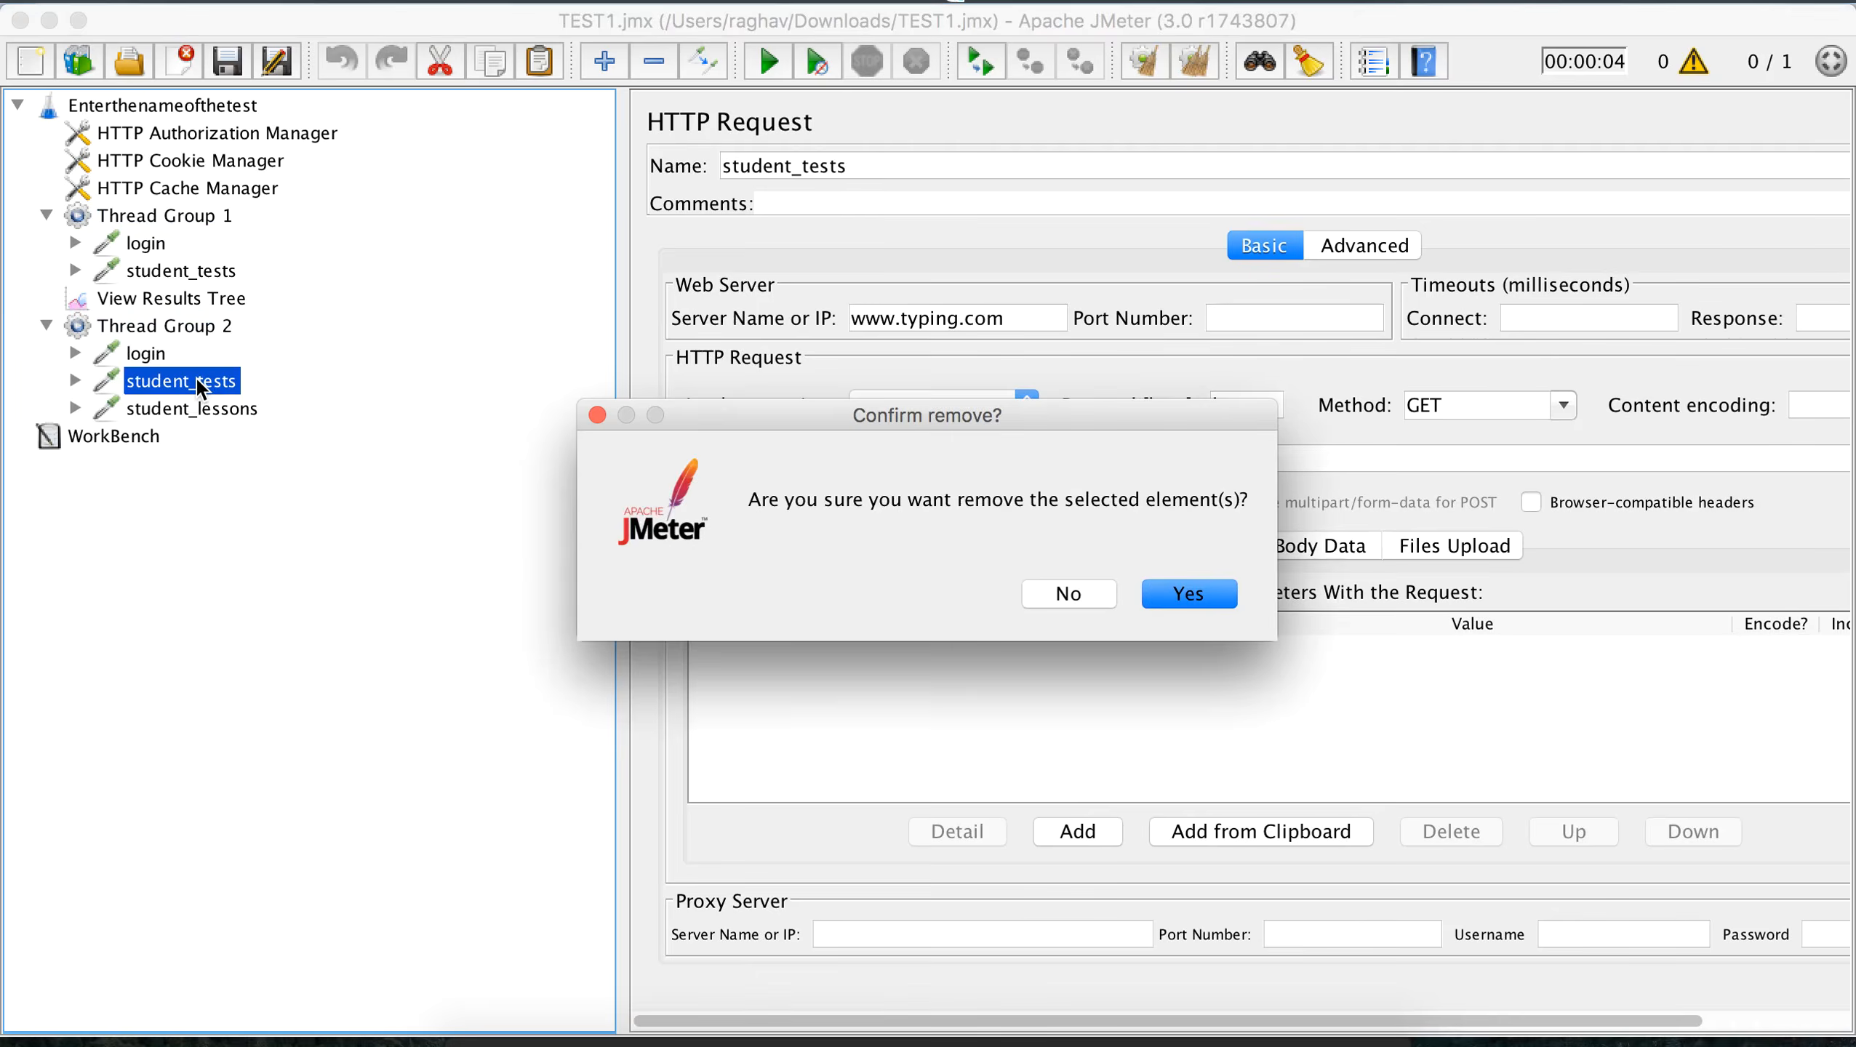
key("Return")
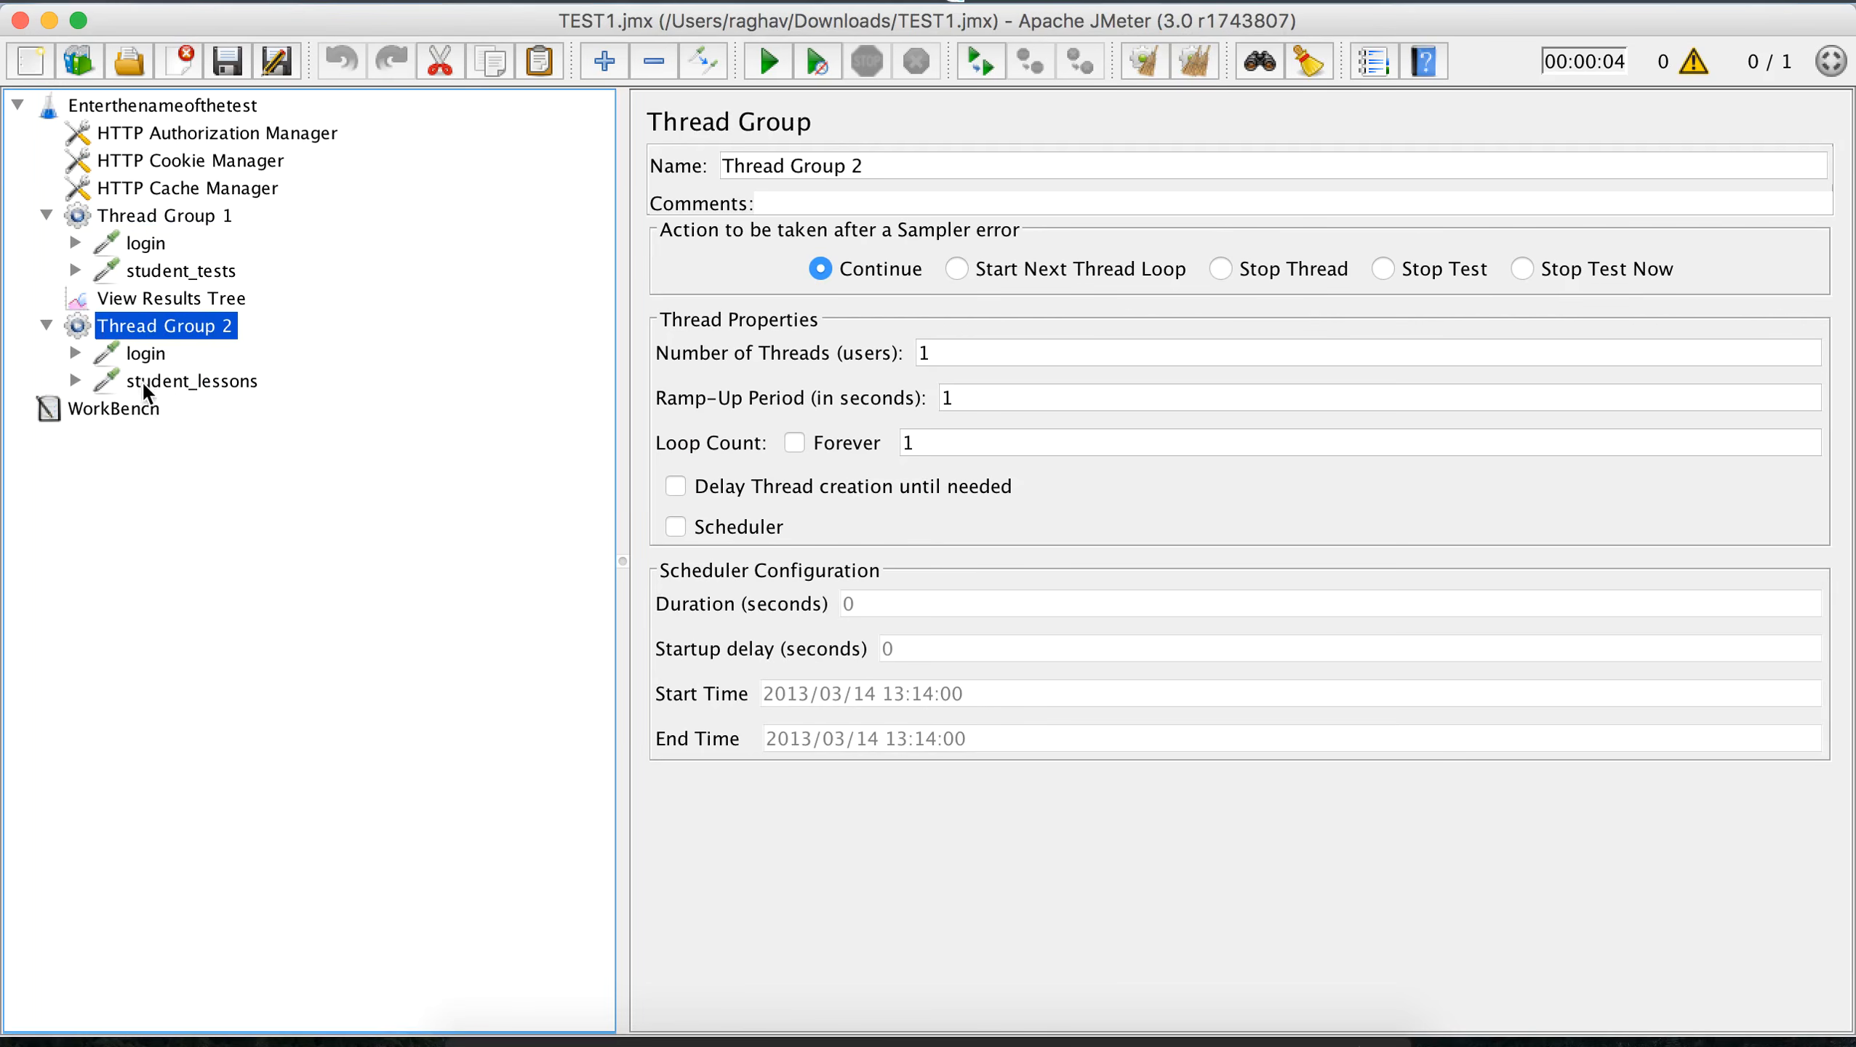
left_click_drag(131, 328, 131, 279)
Step: Clear the previous results in the View Results Tree and run the test with both thread groups
left_click(129, 331)
left_click(1194, 62)
left_click(763, 64)
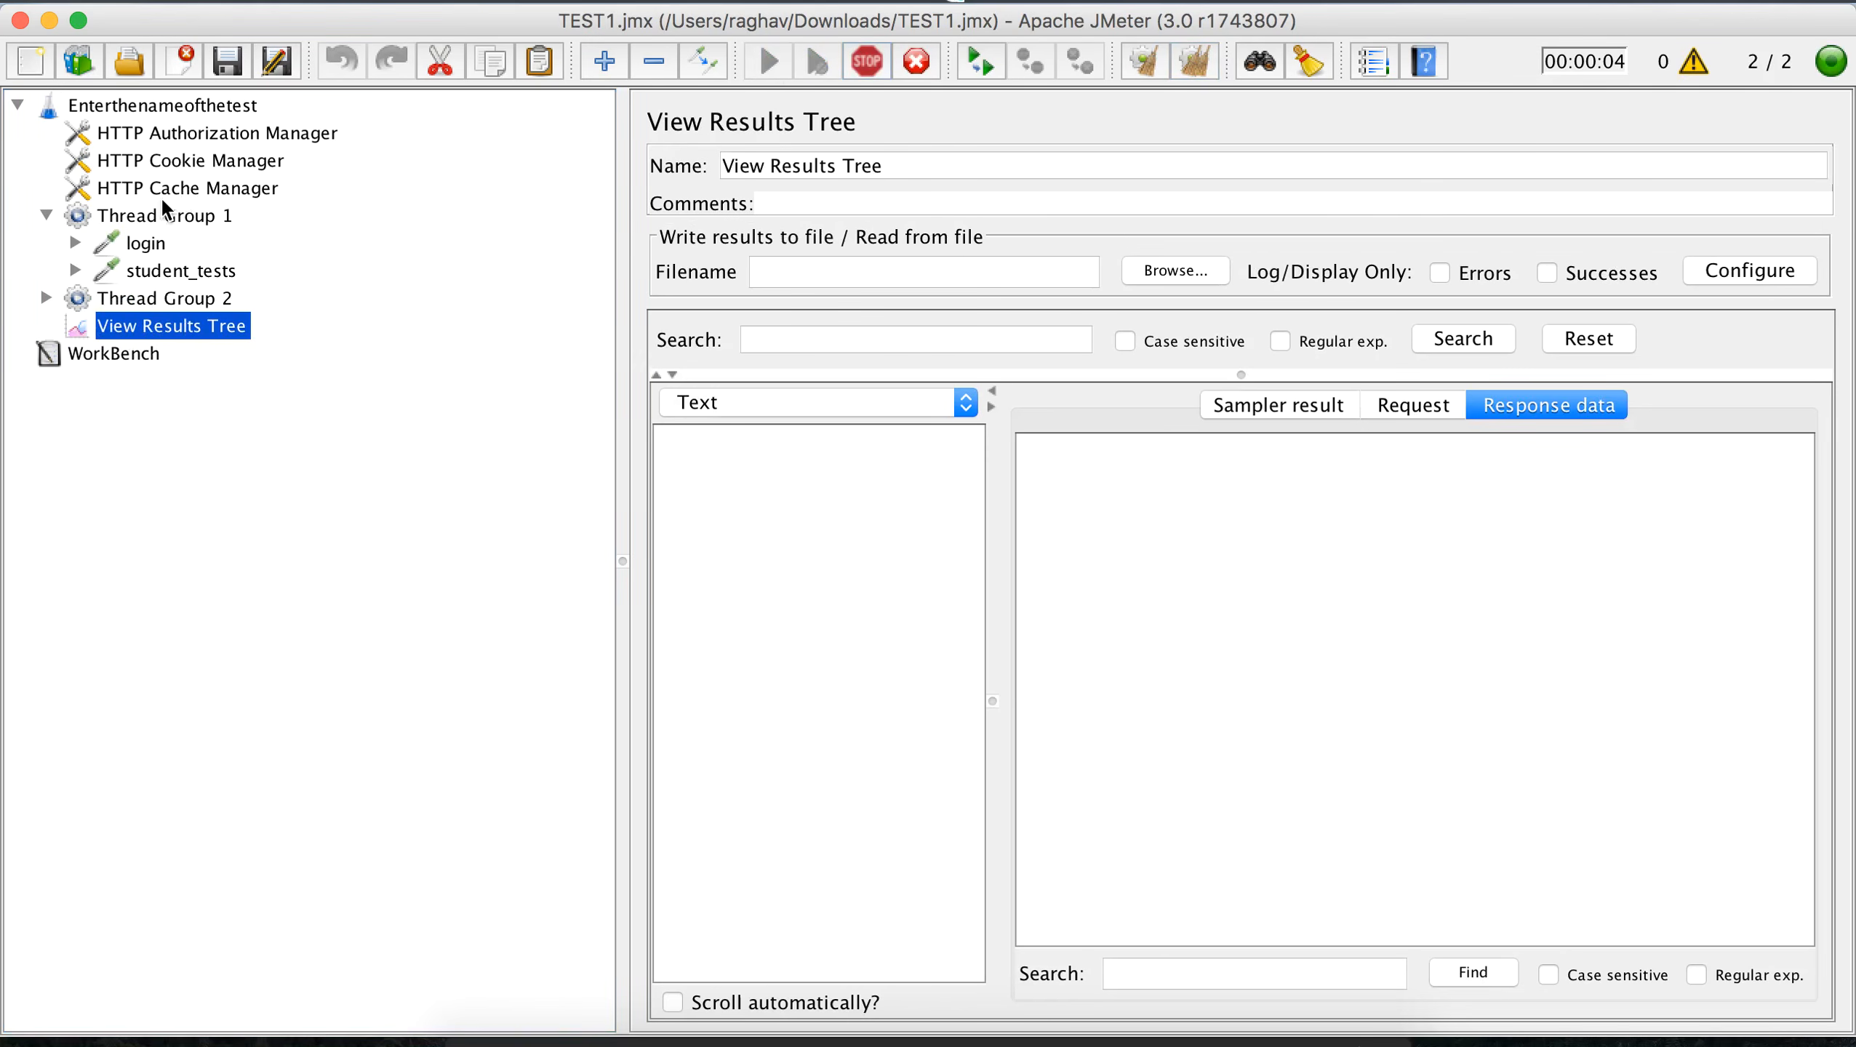
Step: Compare the login requests in Thread Group 1 and Thread Group 2, and examine the response data of both login samples
left_click(45, 214)
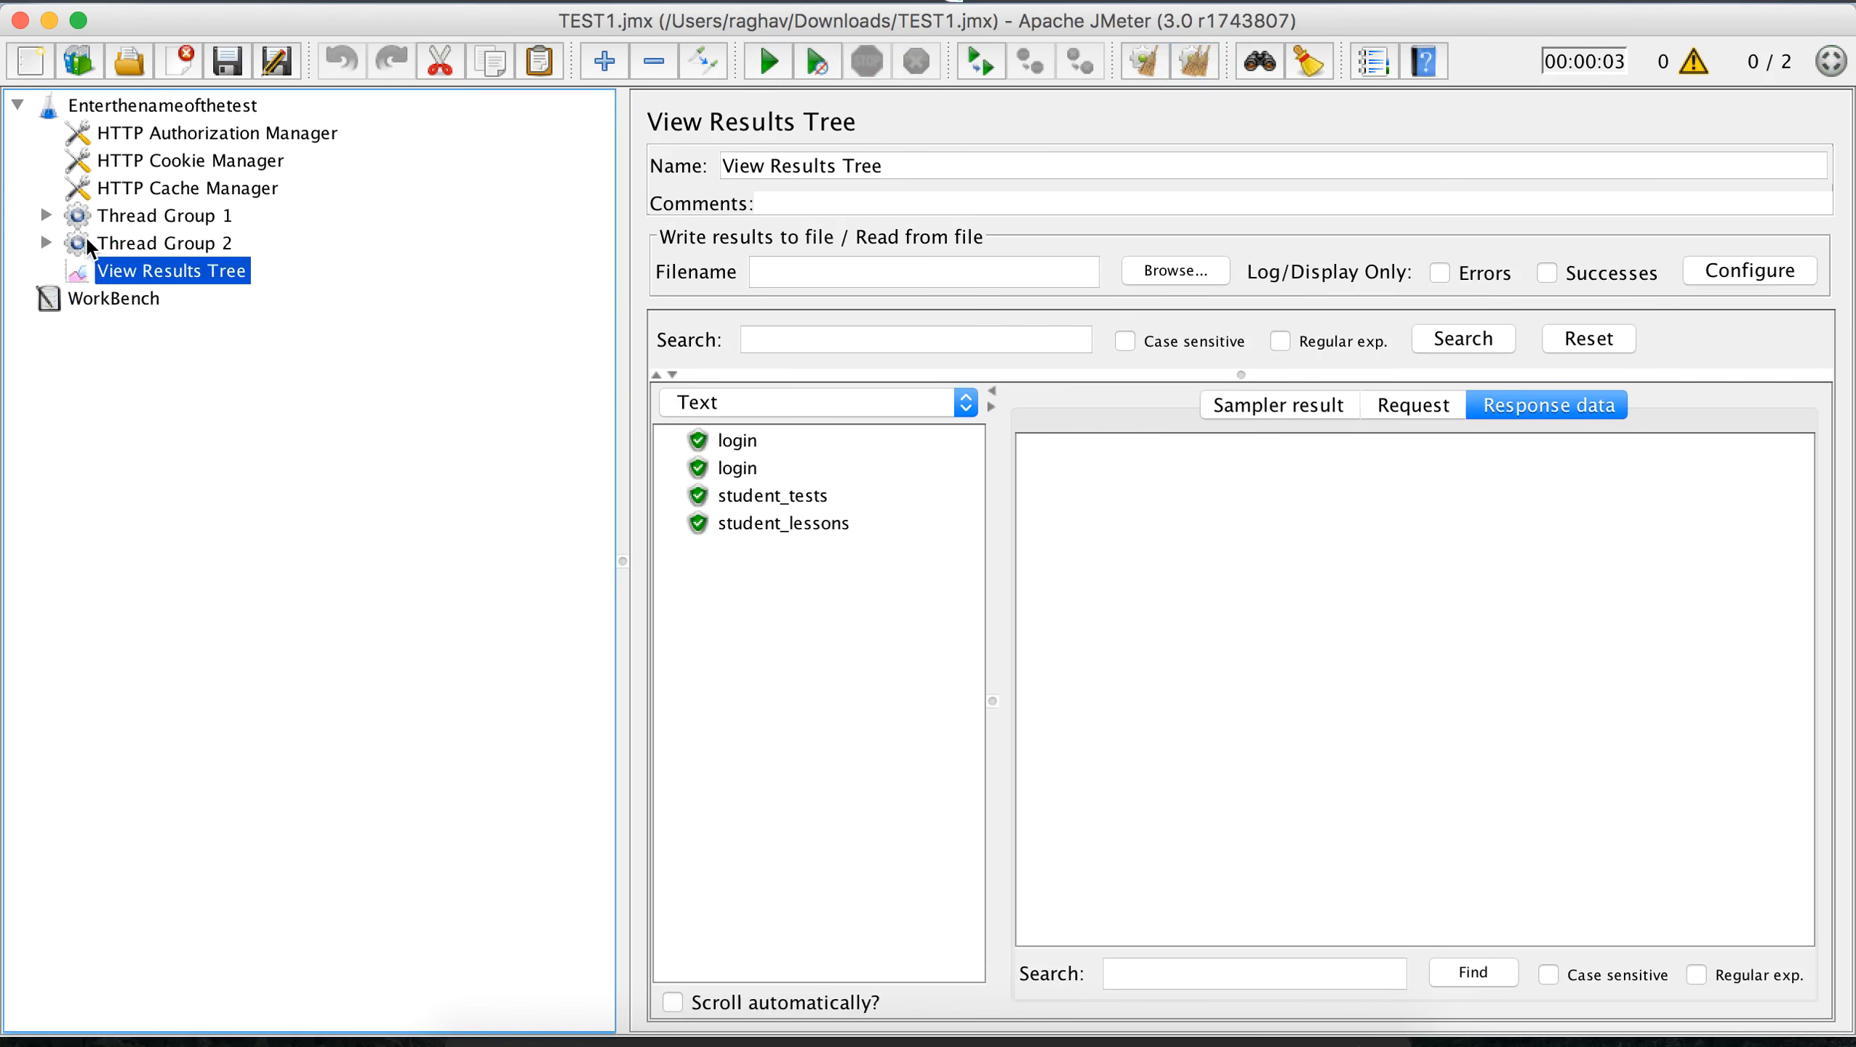
left_click(45, 216)
left_click(47, 296)
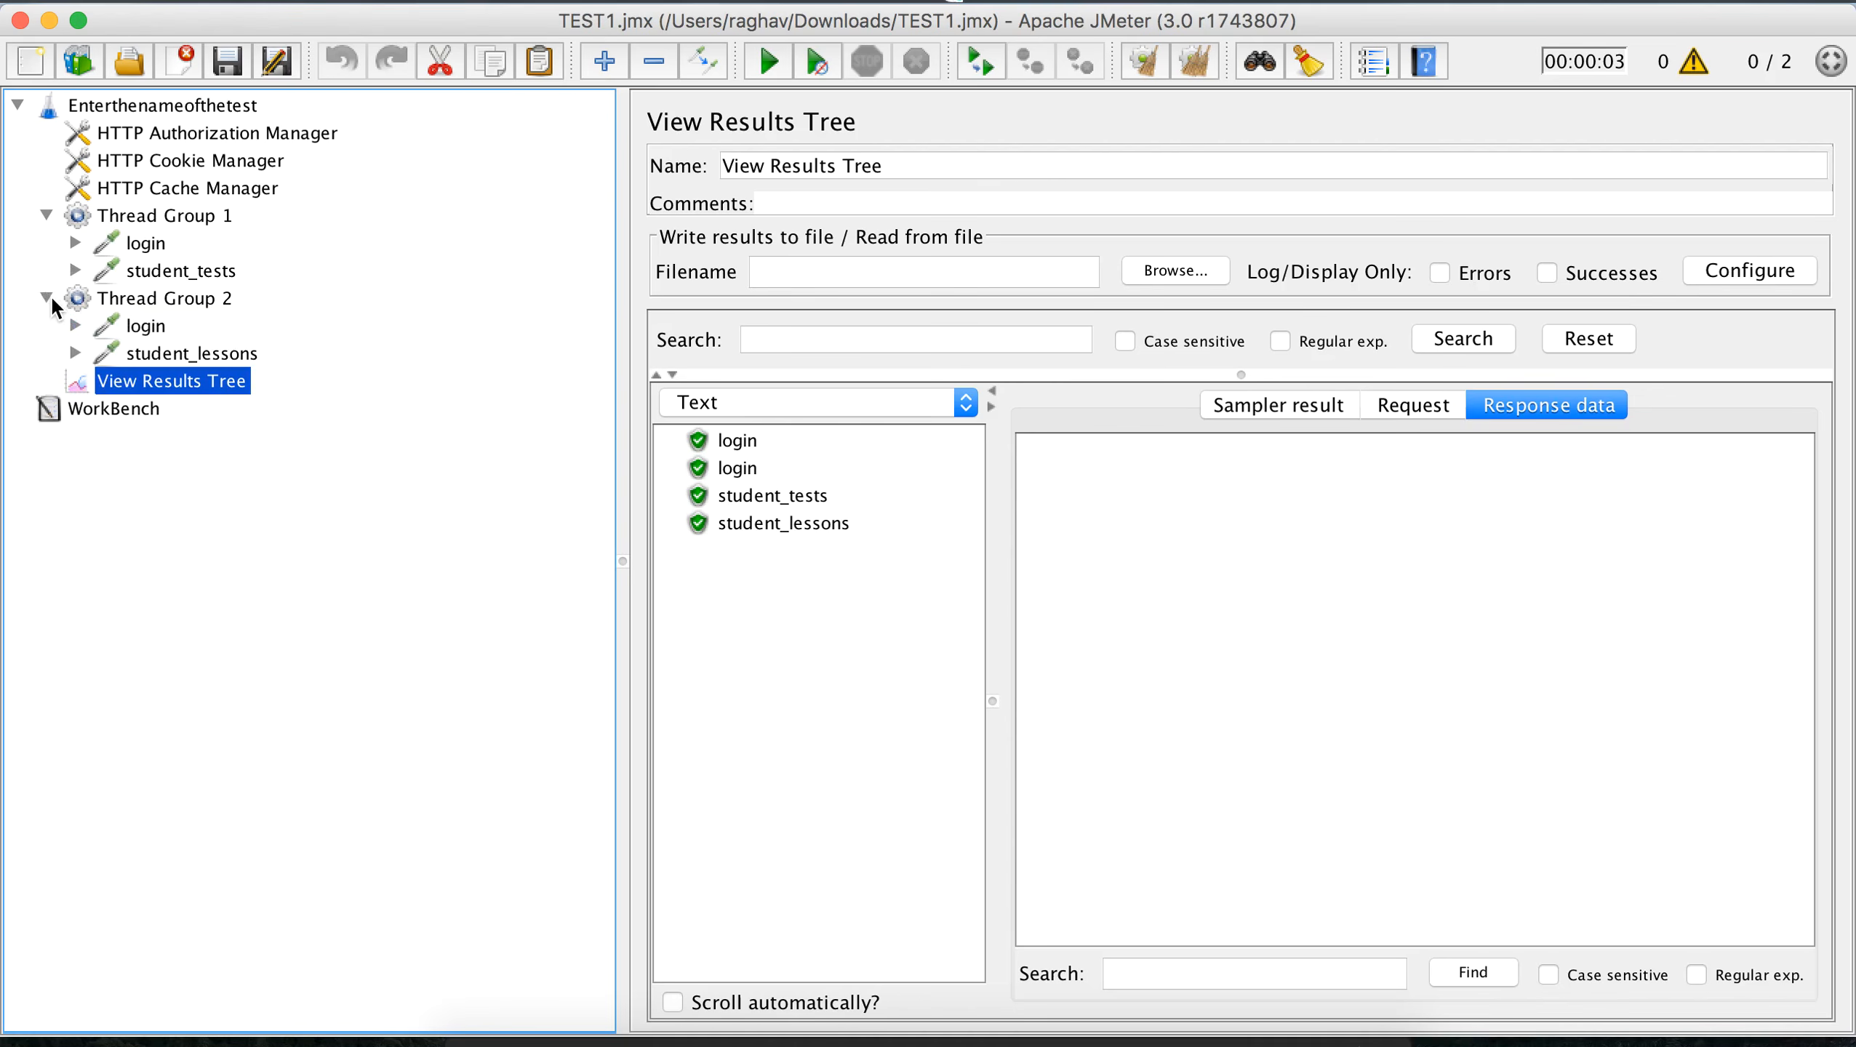
left_click(174, 247)
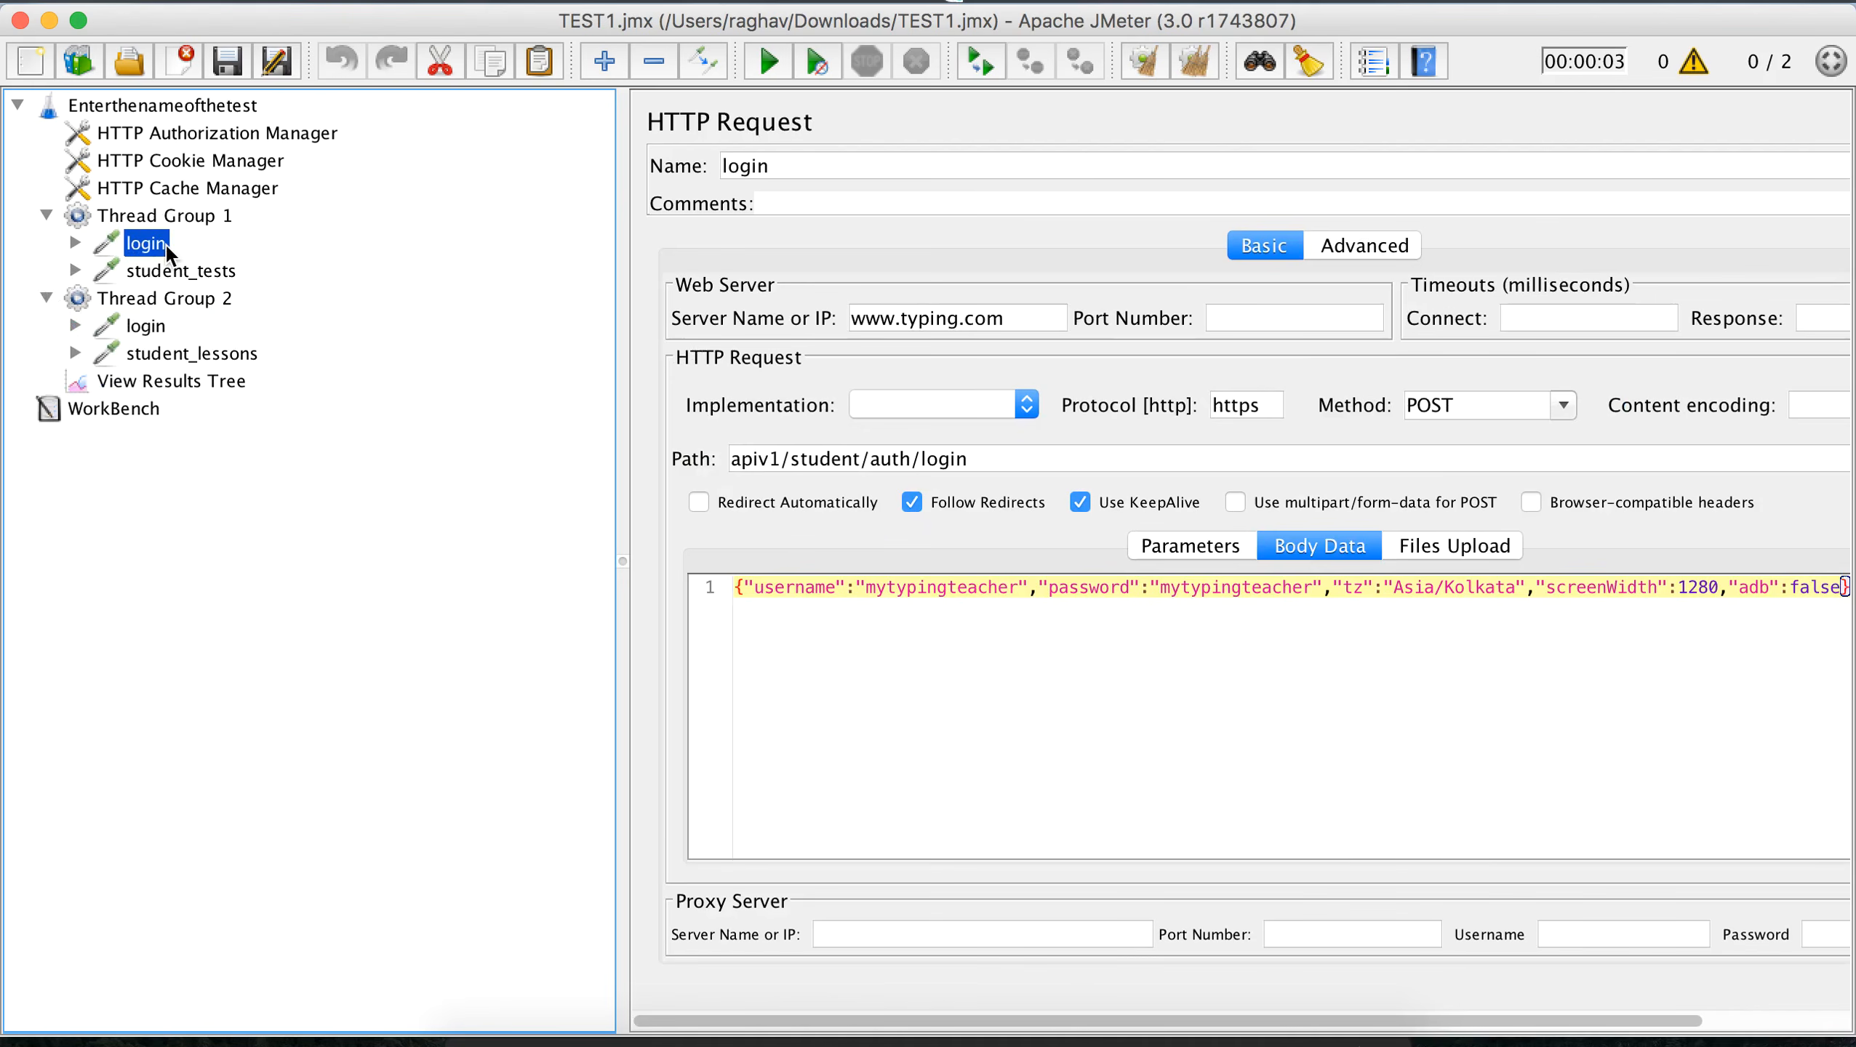
left_click(160, 330)
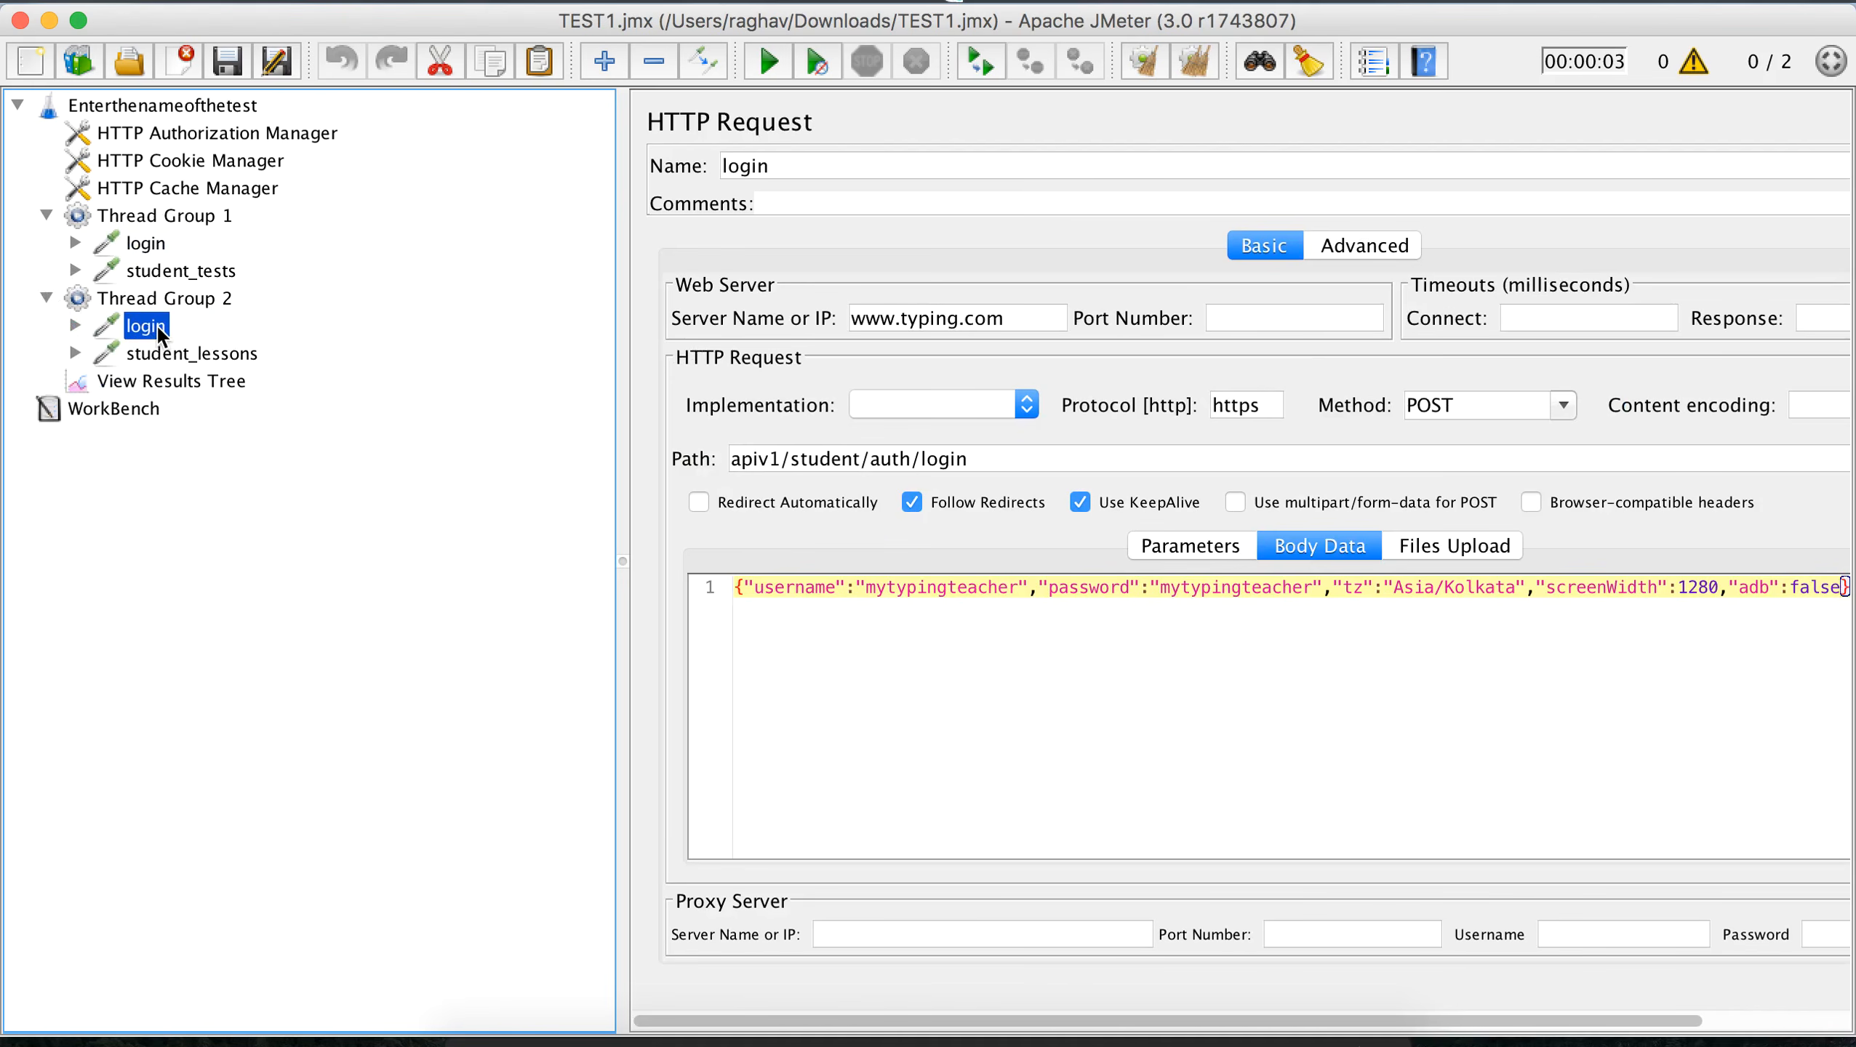
left_click(159, 382)
left_click(747, 442)
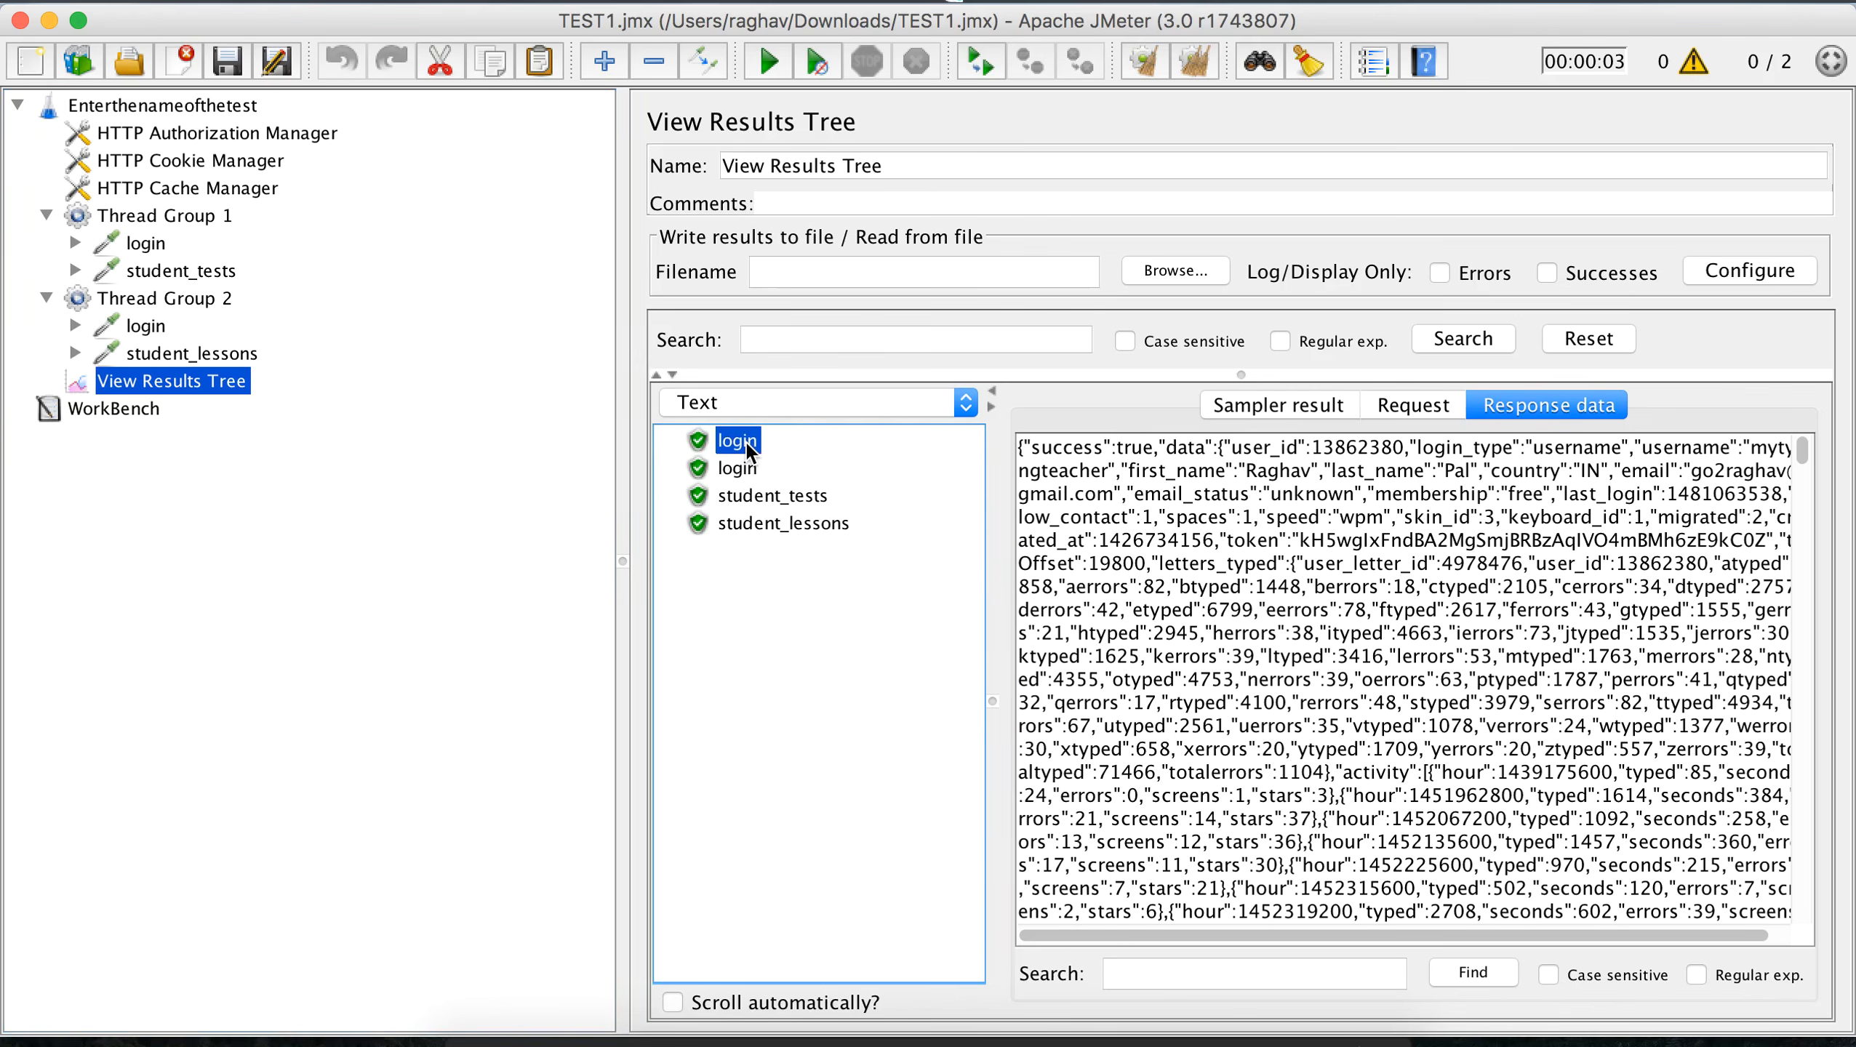
left_click(743, 470)
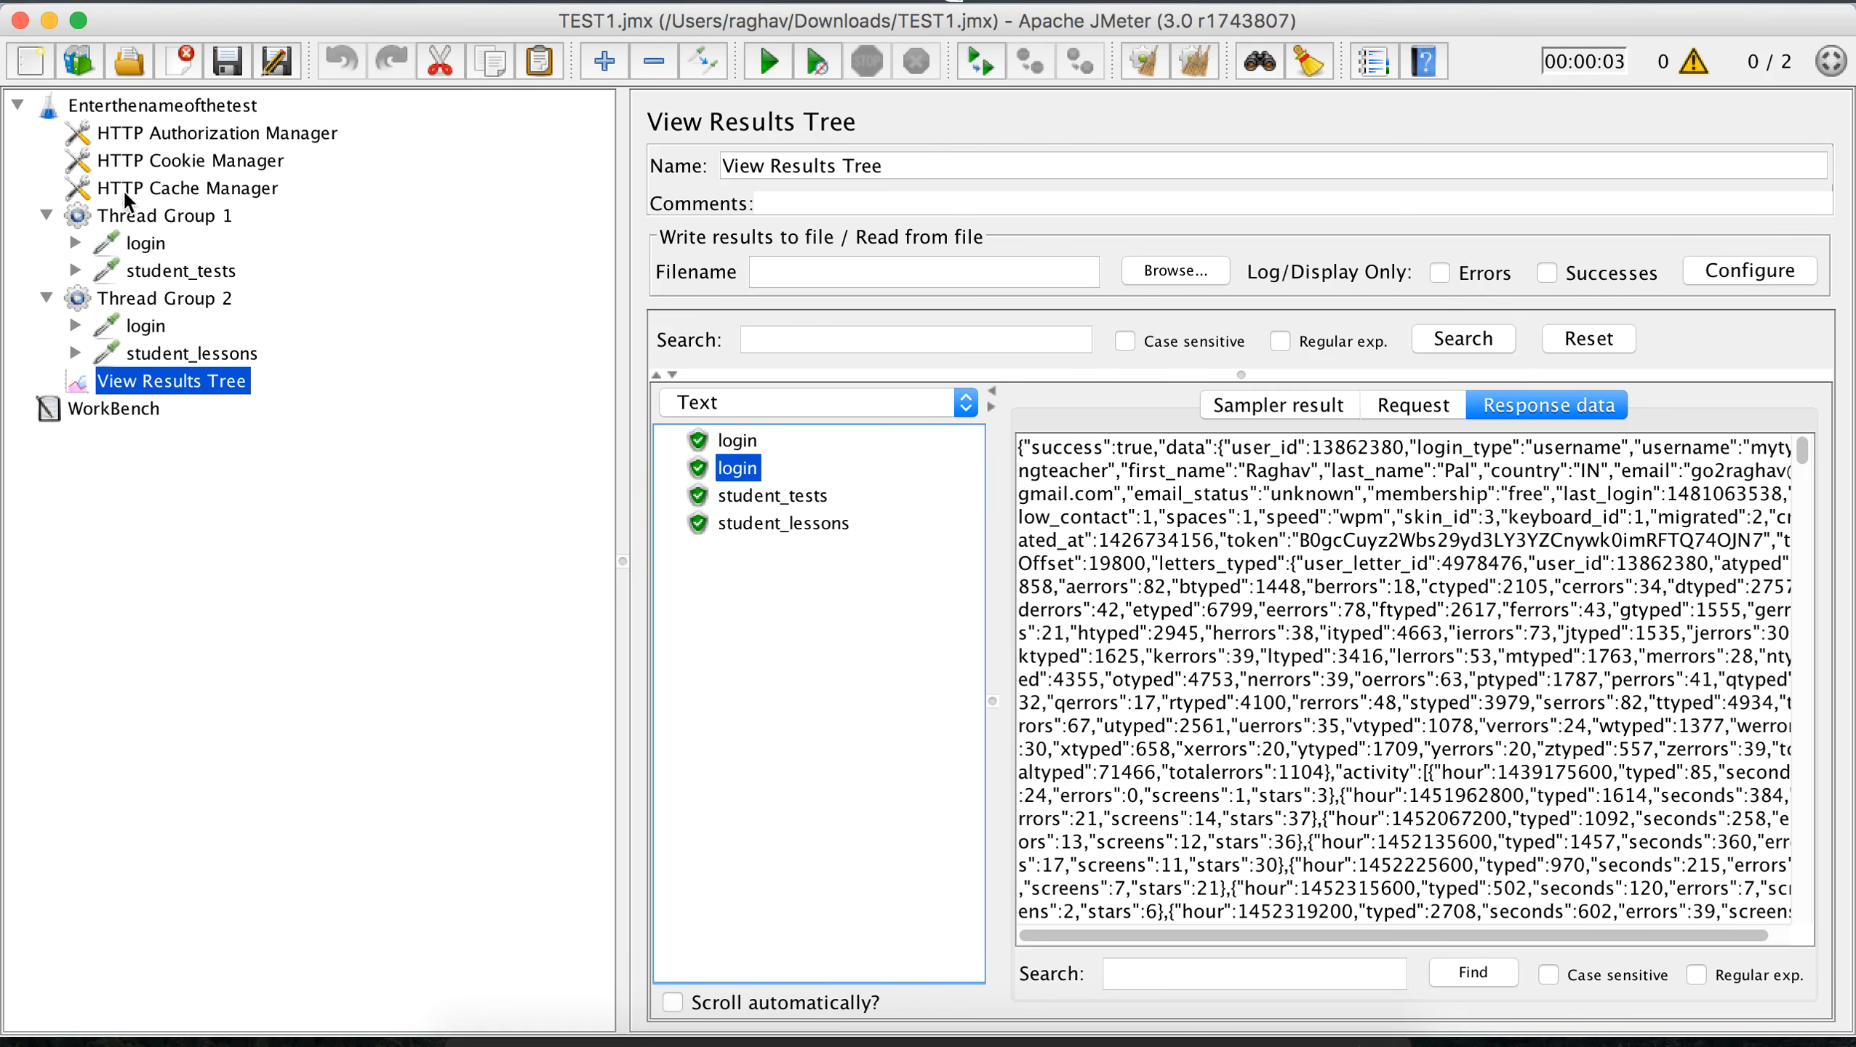
Step: Add a Test Fragment to the Enterthenameofthetest test plan
left_click(146, 105)
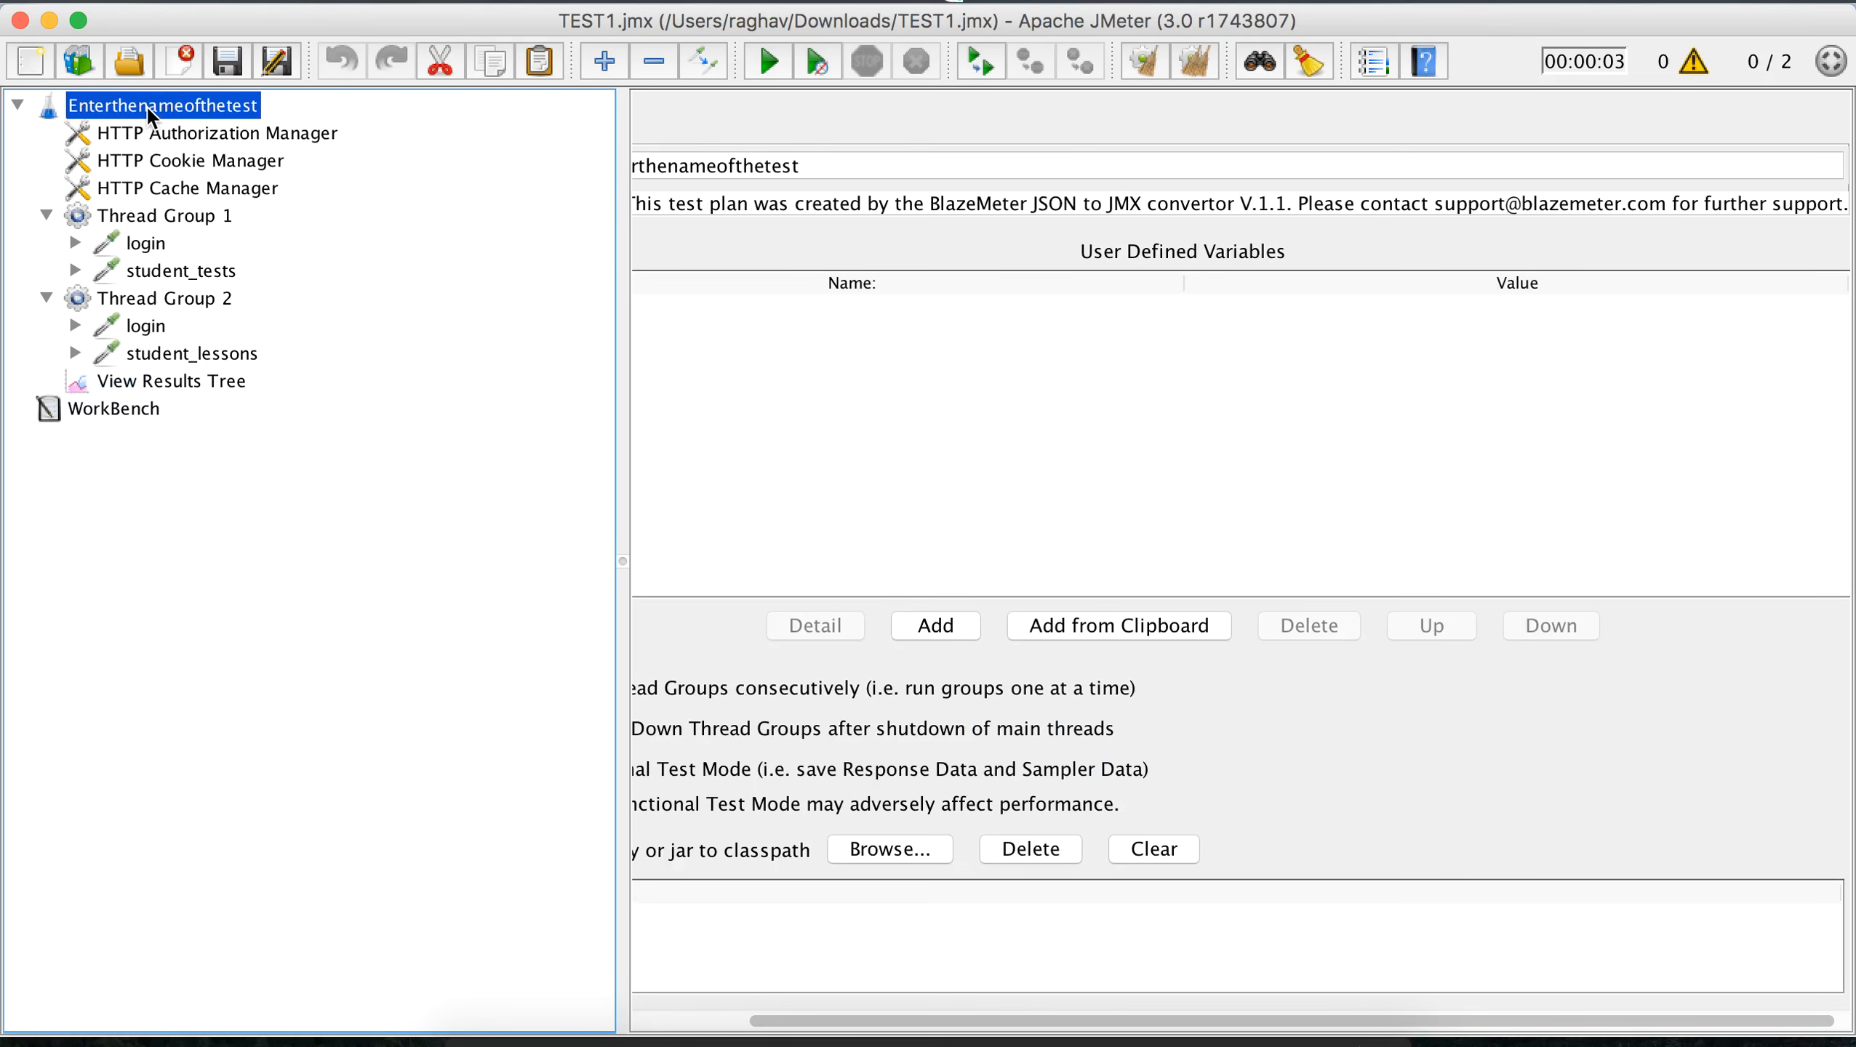
right_click(177, 112)
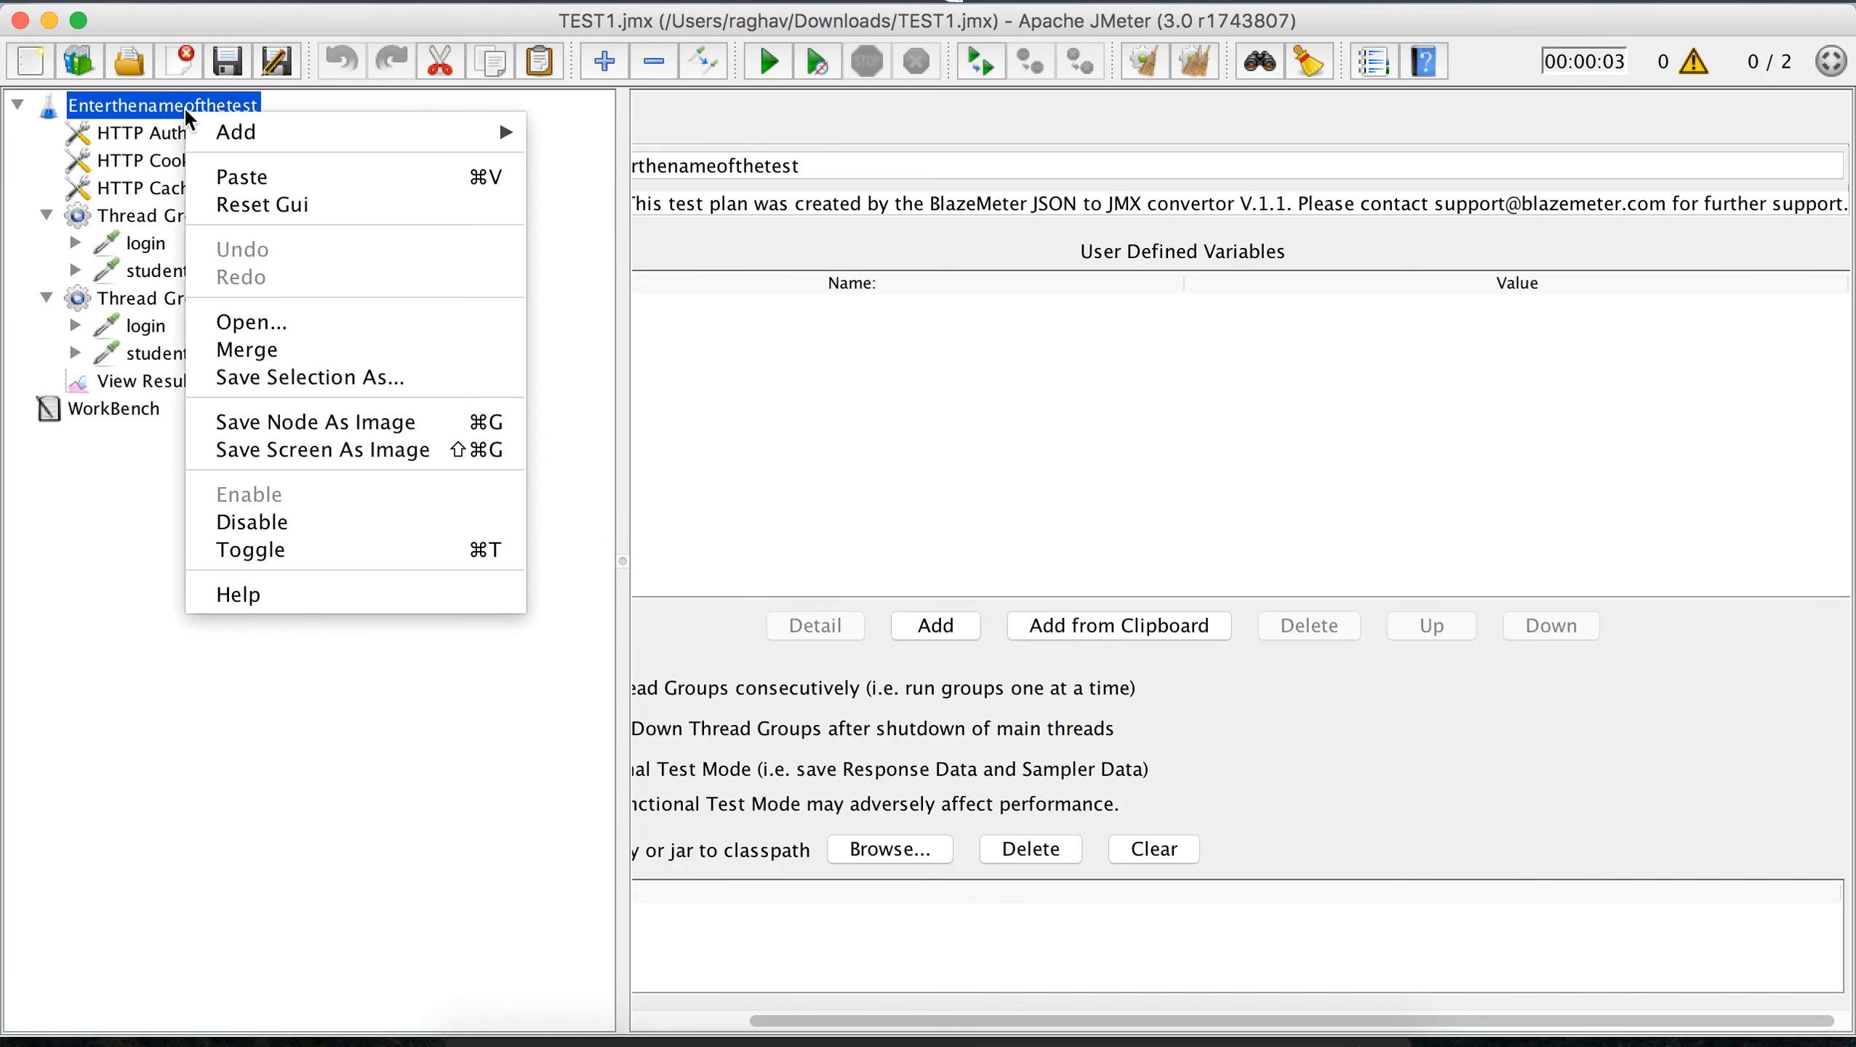
mouse_move(282, 137)
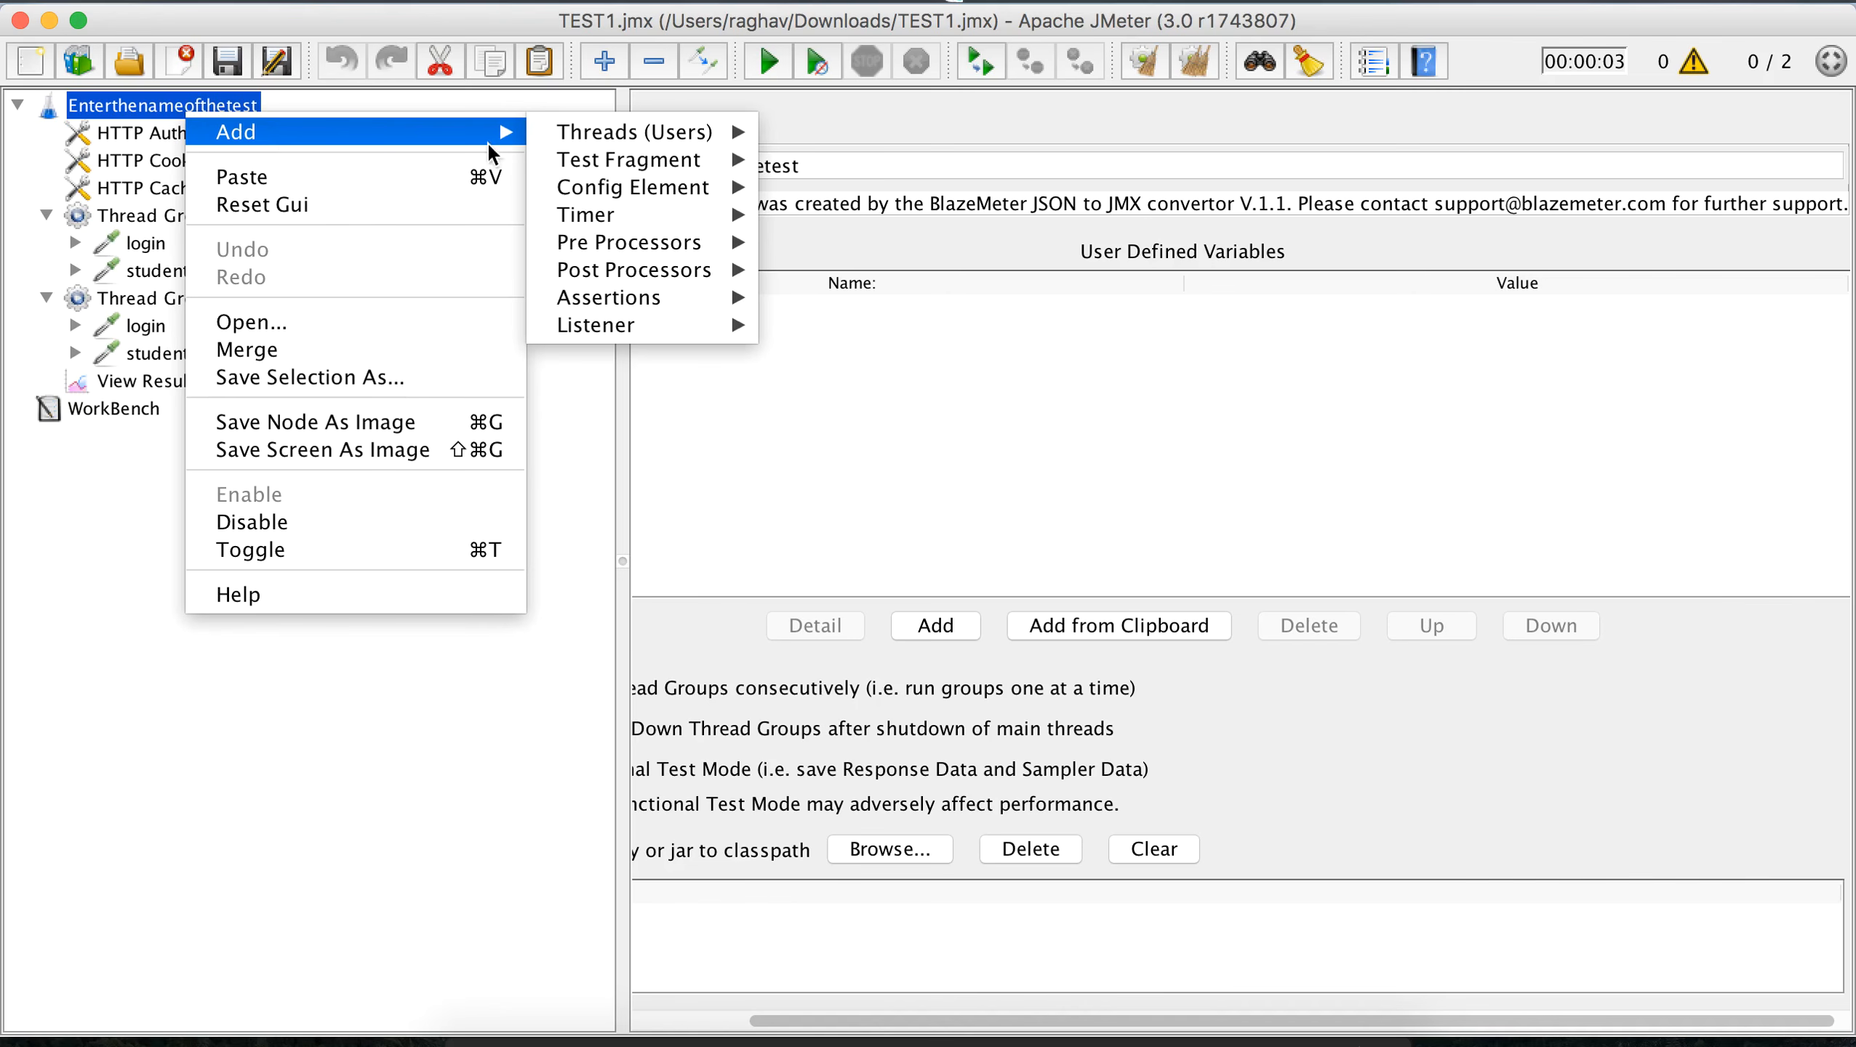
mouse_move(634, 162)
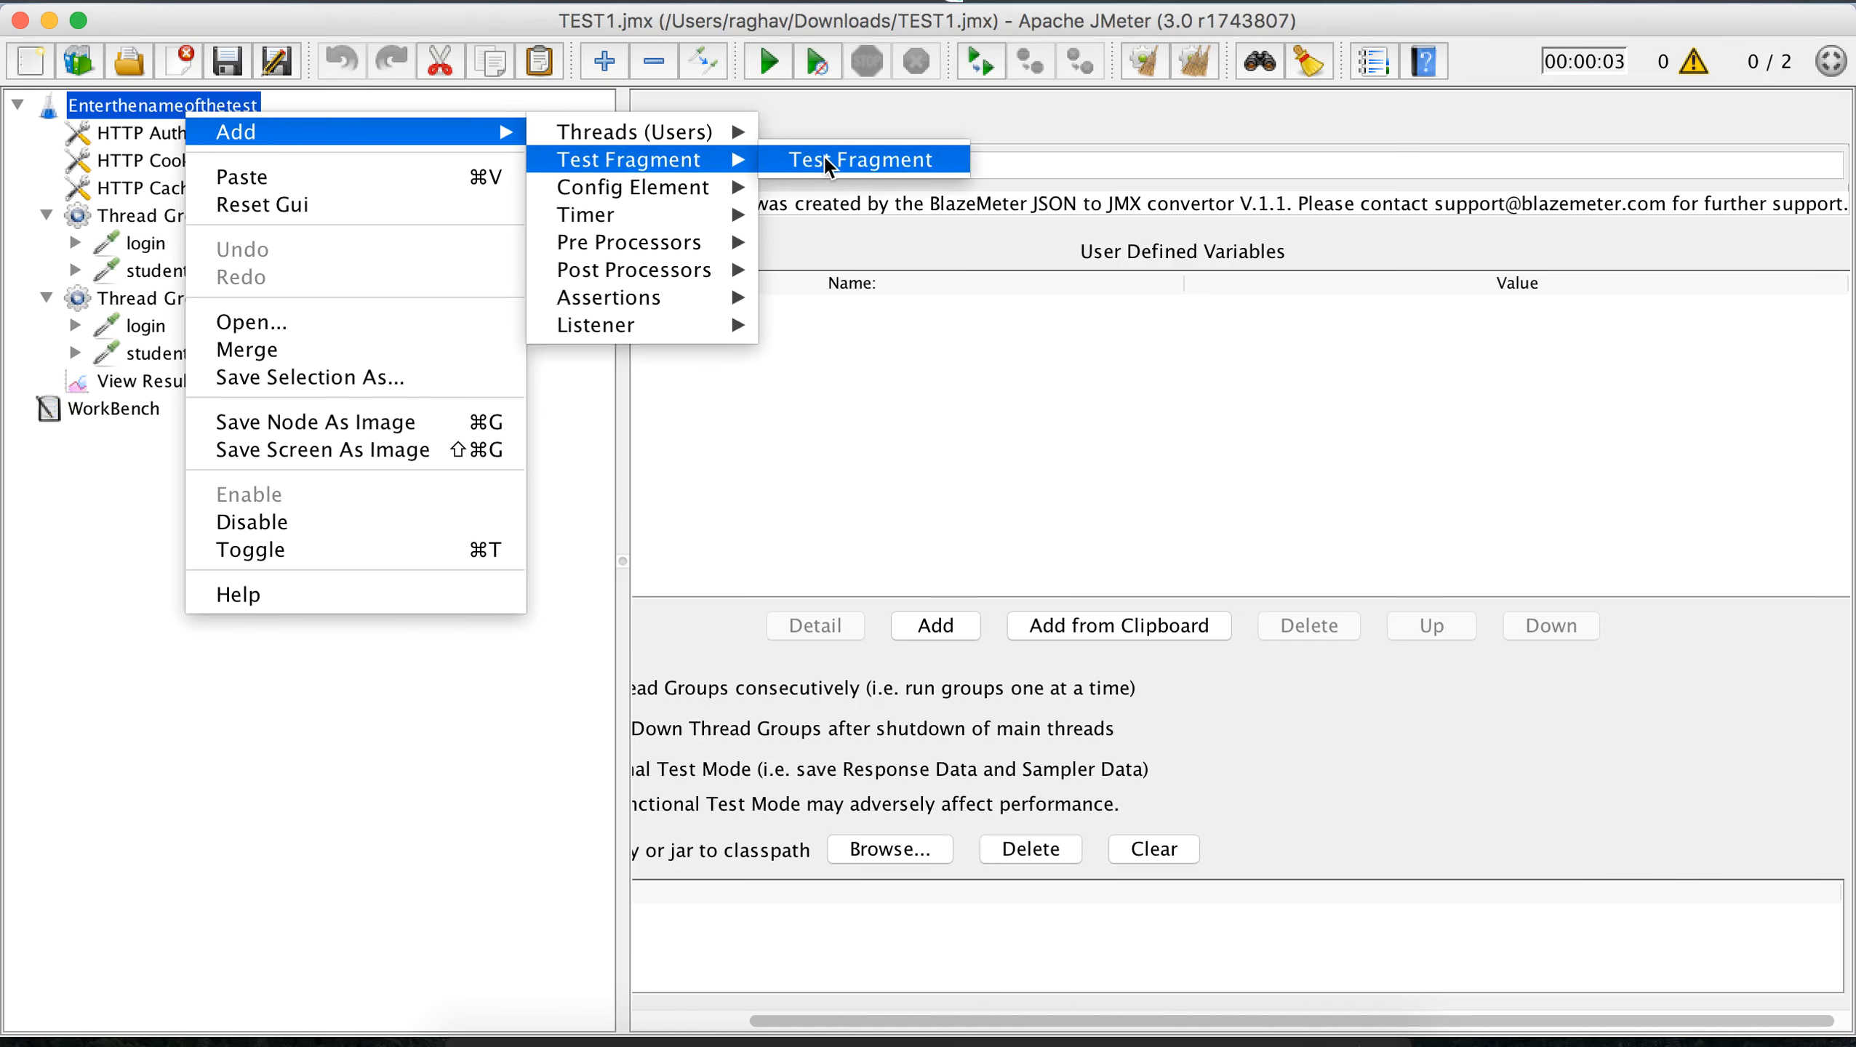
left_click(907, 162)
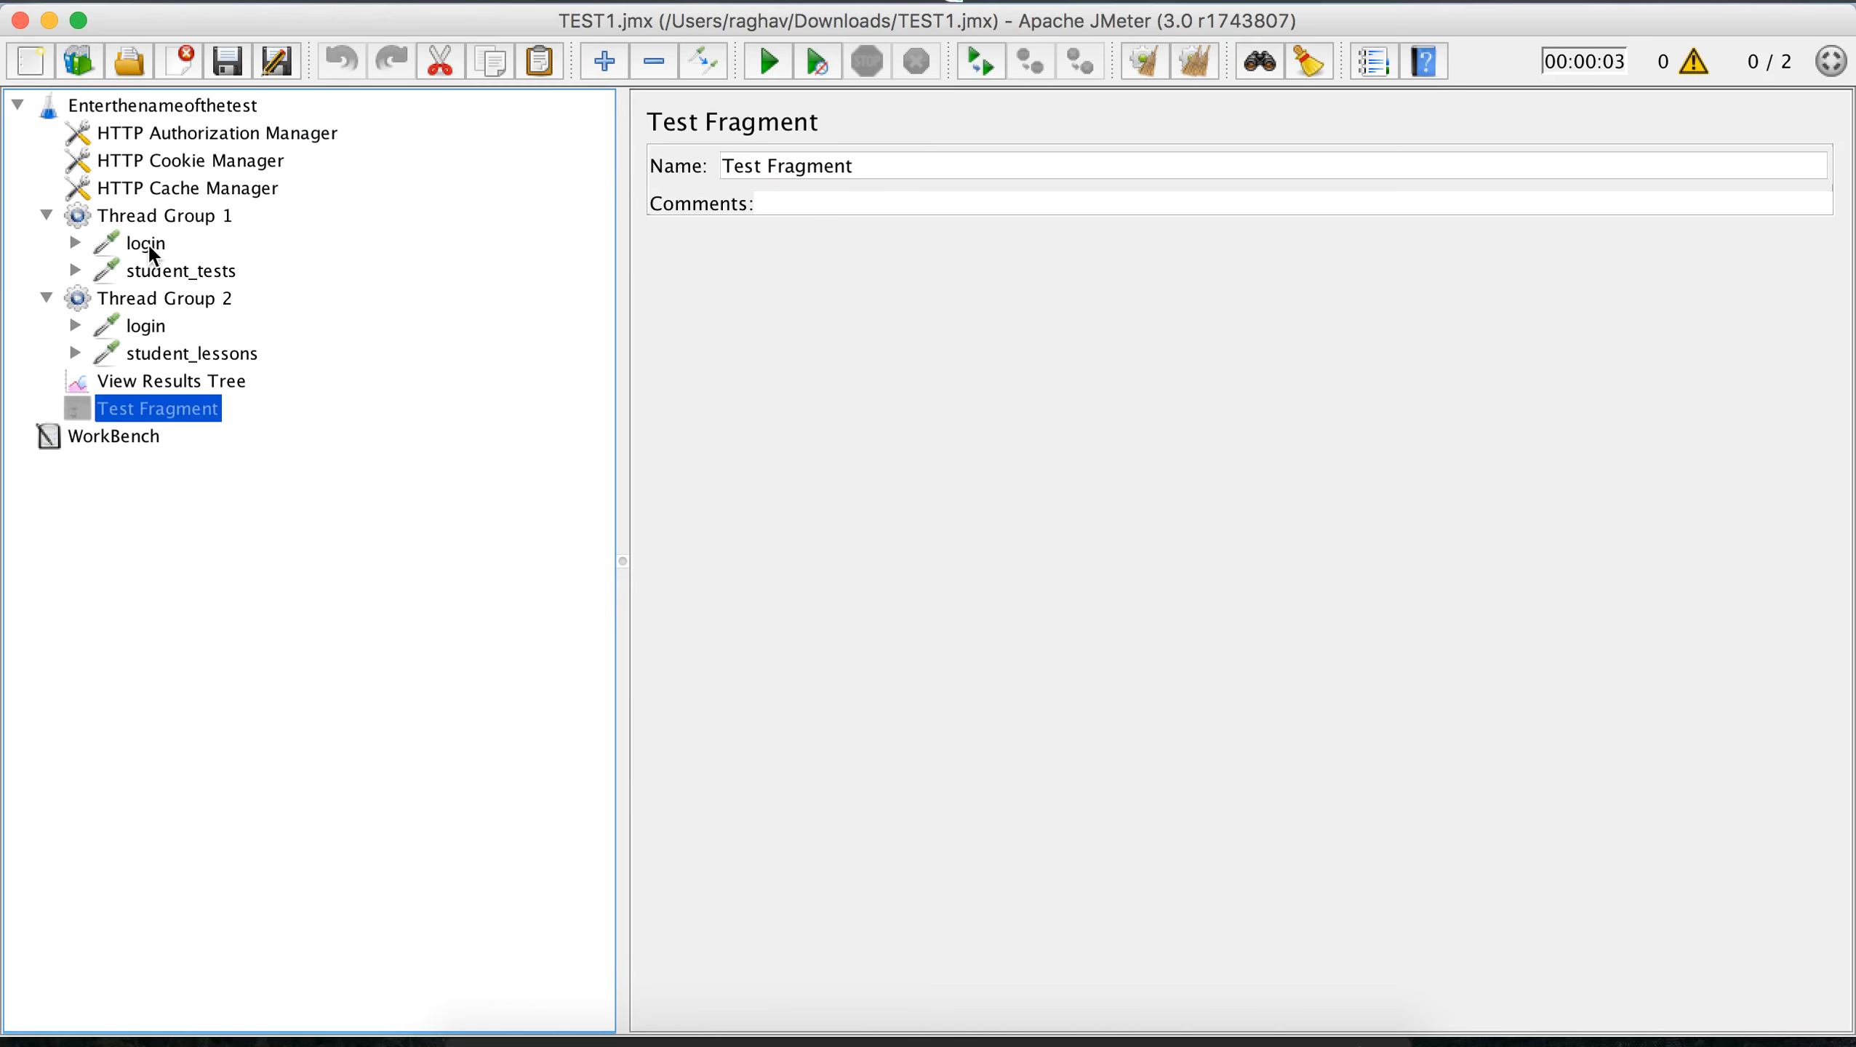
Step: Move the login request from Thread Group 1 into the Test Fragment and delete the duplicate login from Thread Group 2
left_click_drag(150, 254, 185, 412)
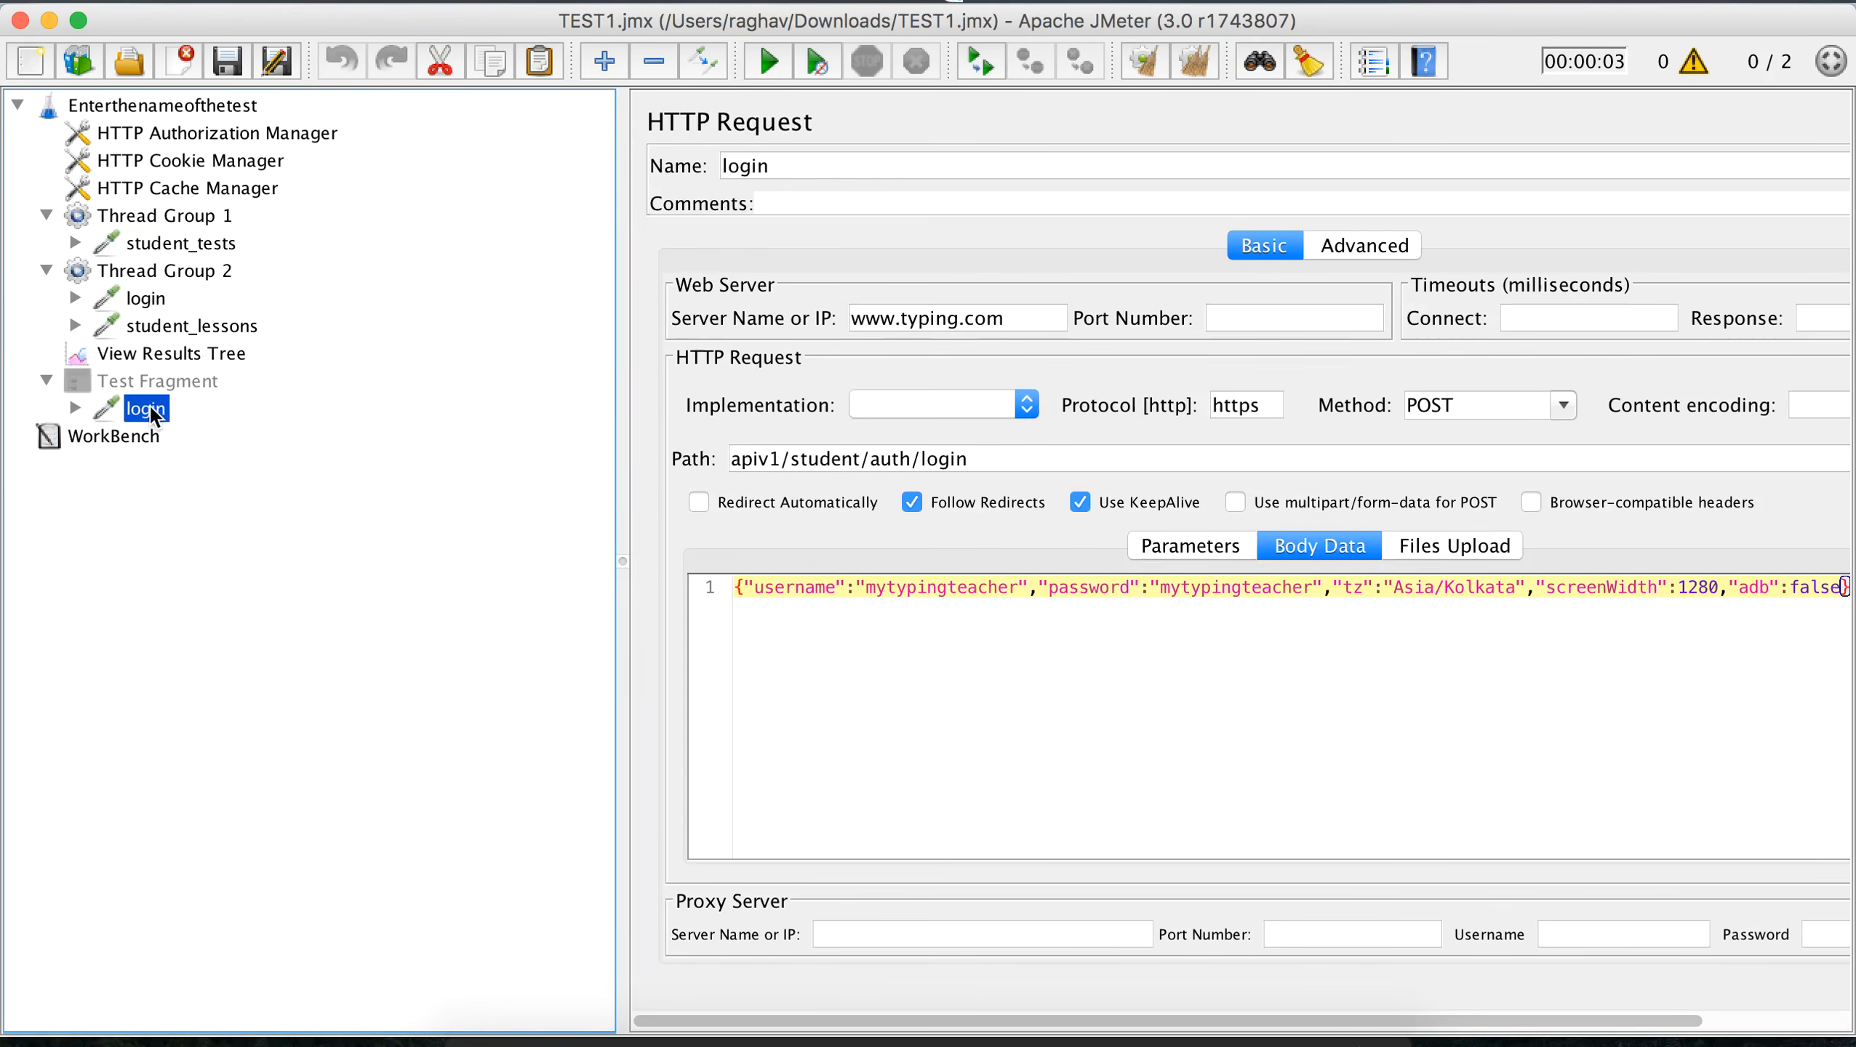
left_click(154, 302)
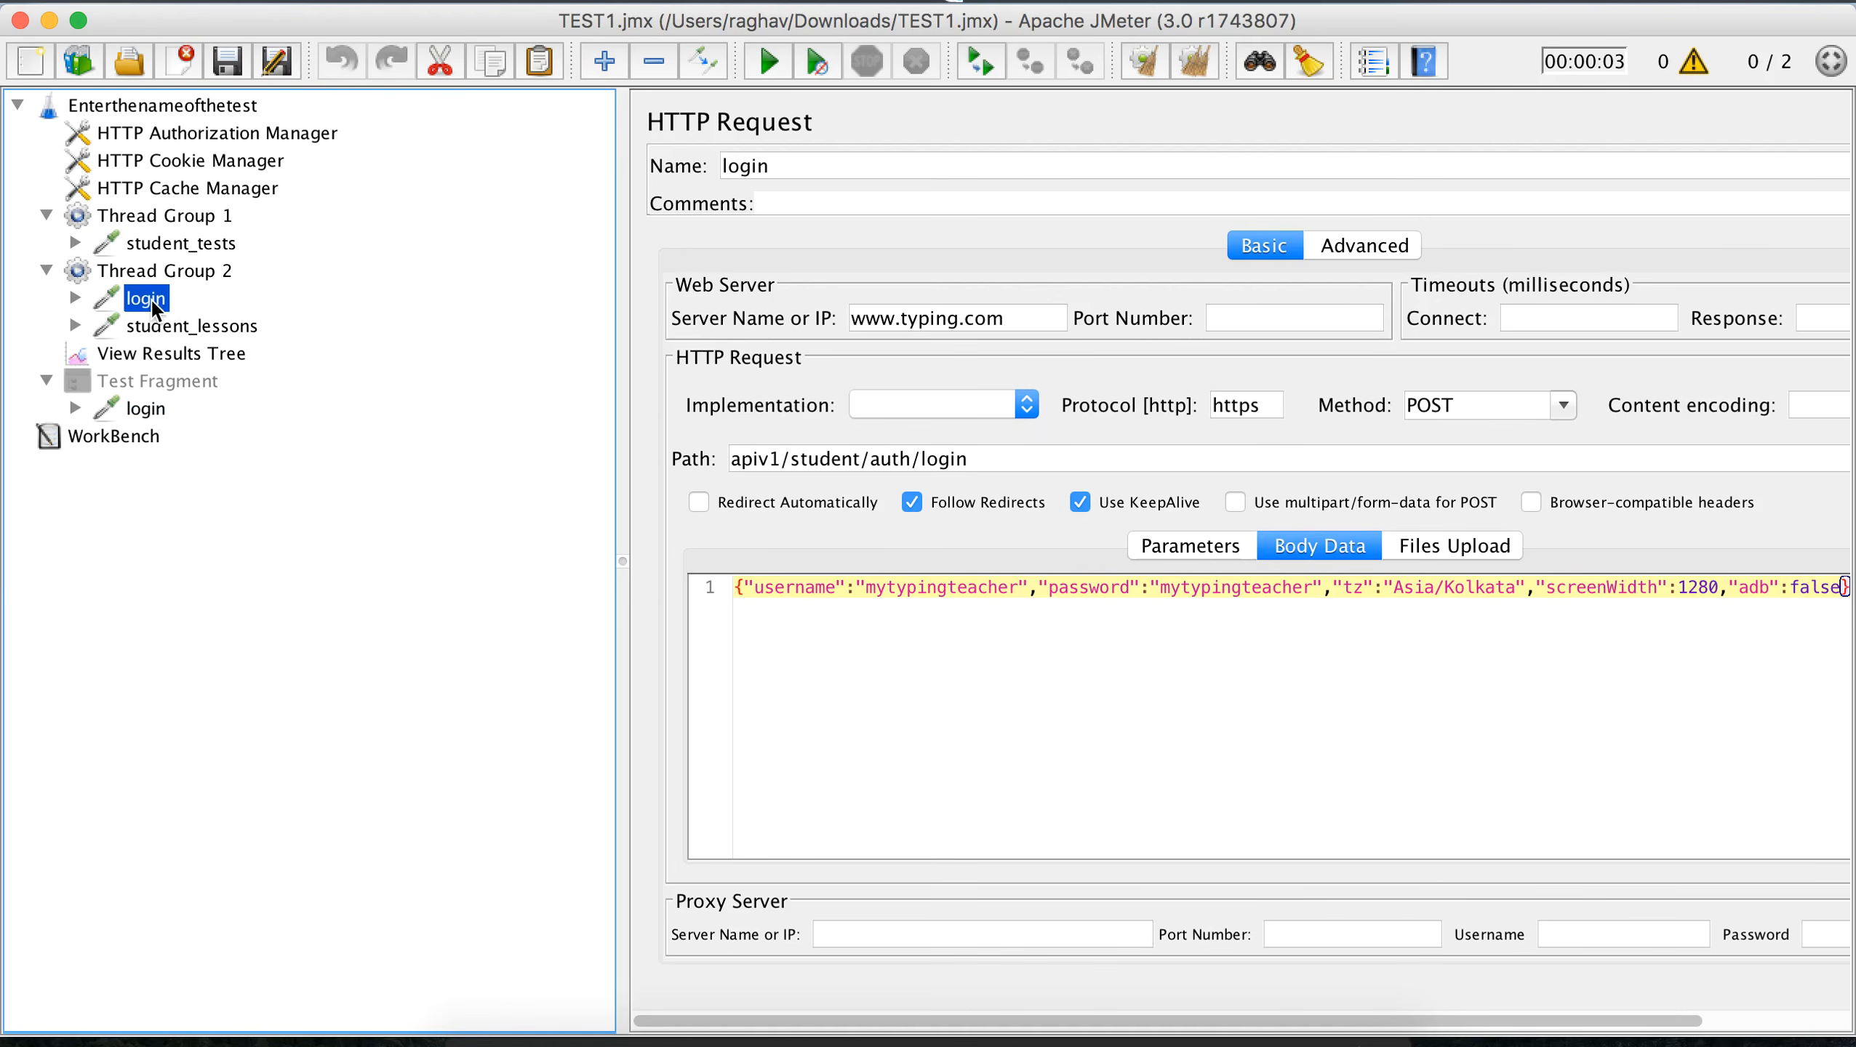
key("Delete")
key("Return")
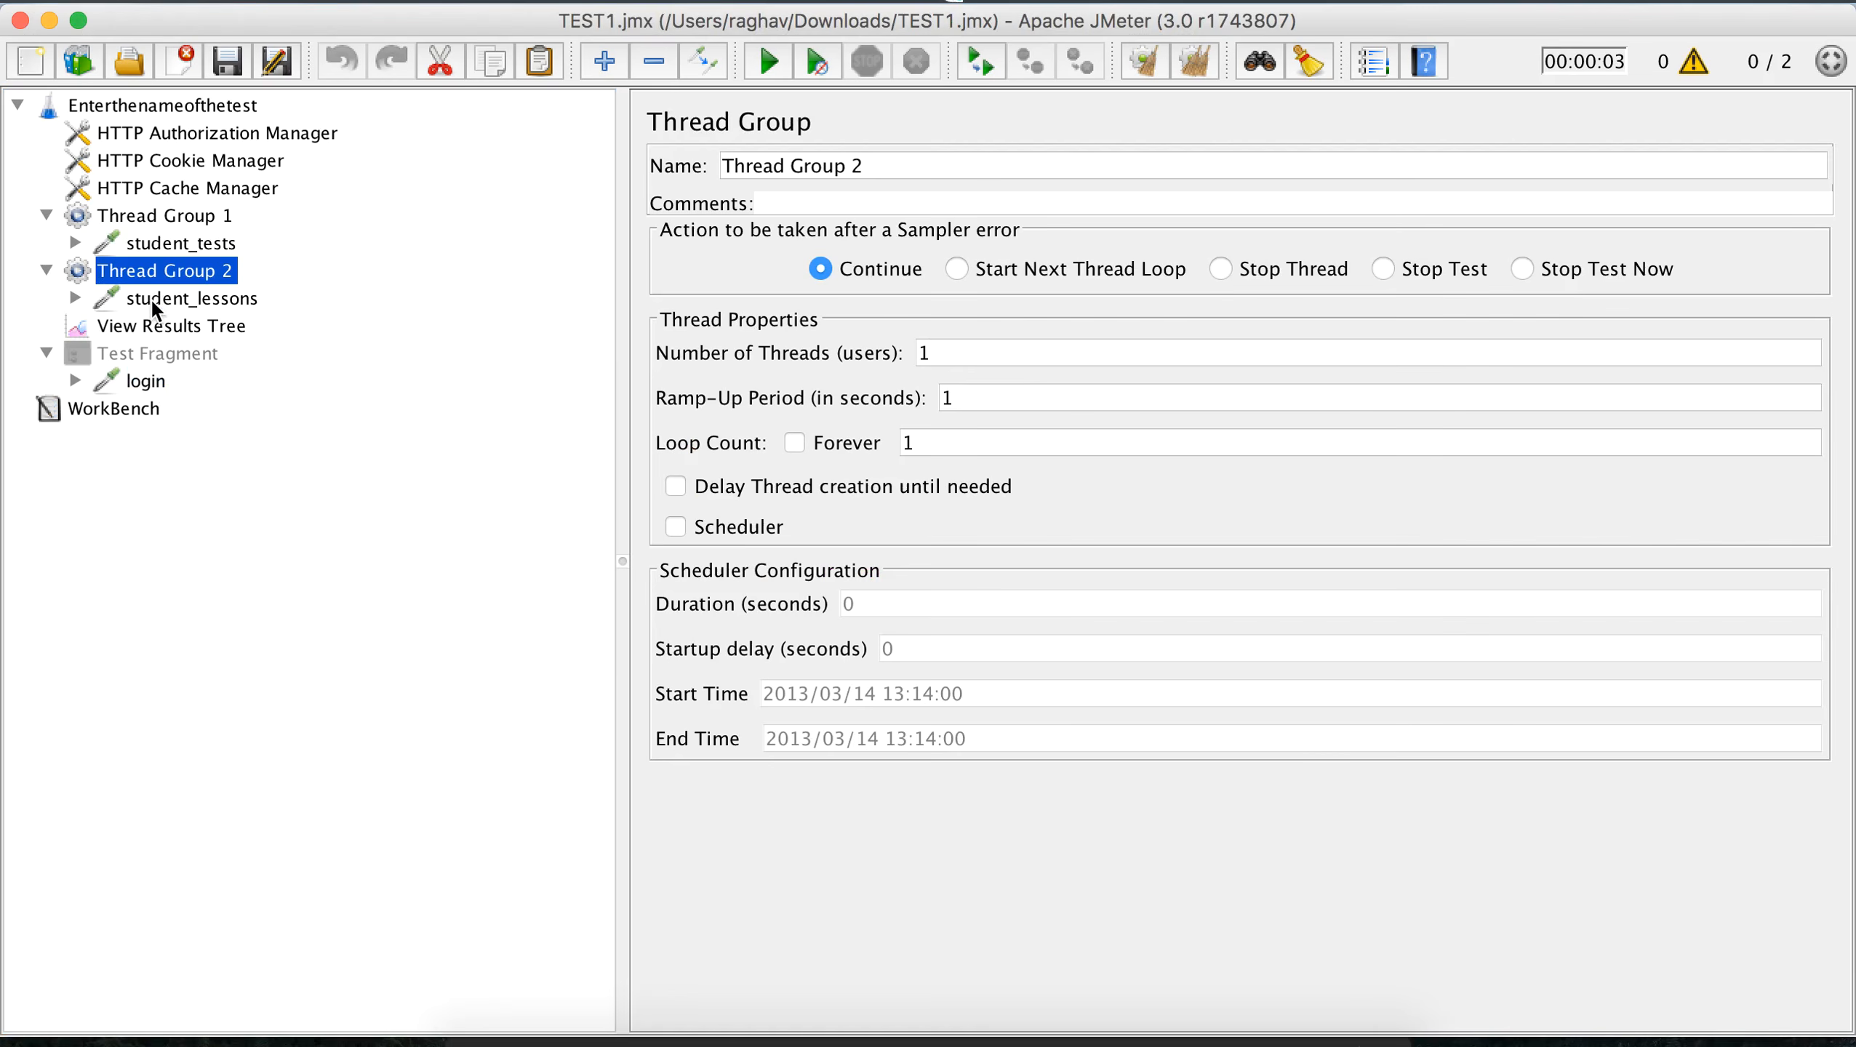
Step: Review the student_tests and student_lessons requests in the thread groups and the login request in the Test Fragment
left_click(187, 214)
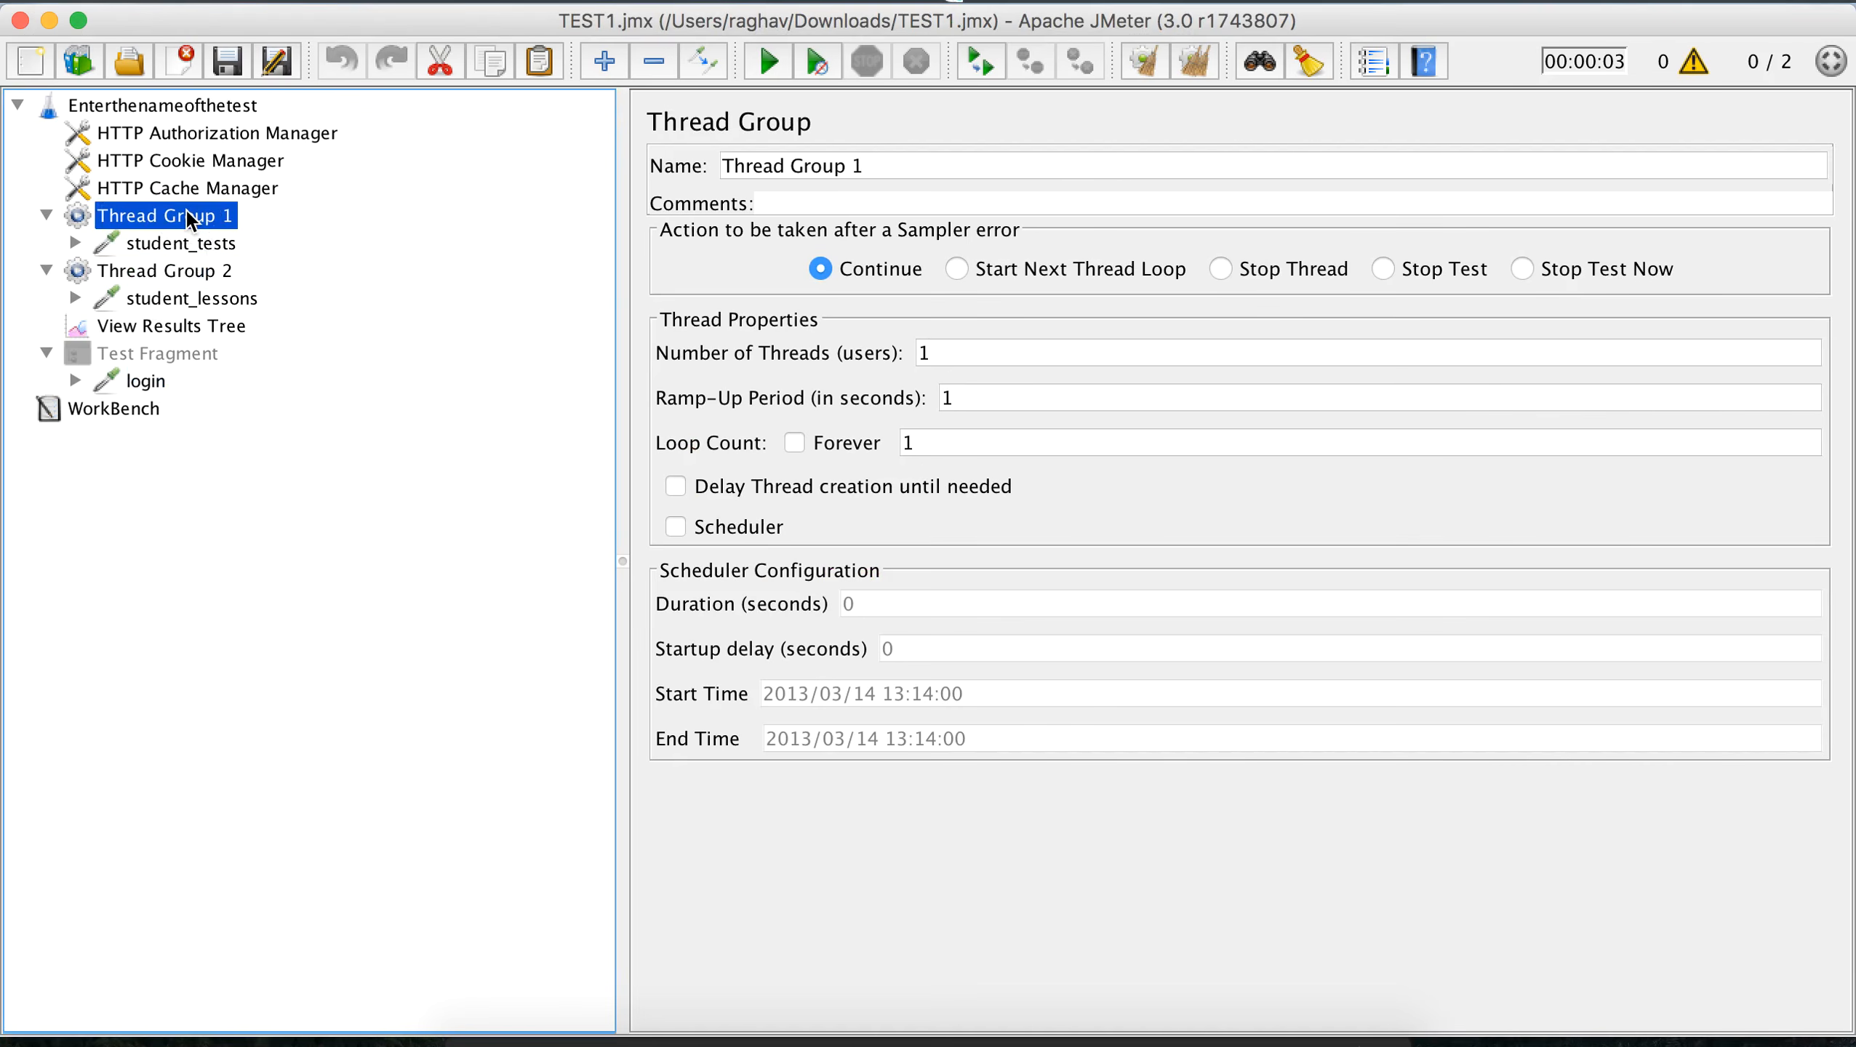
left_click(192, 245)
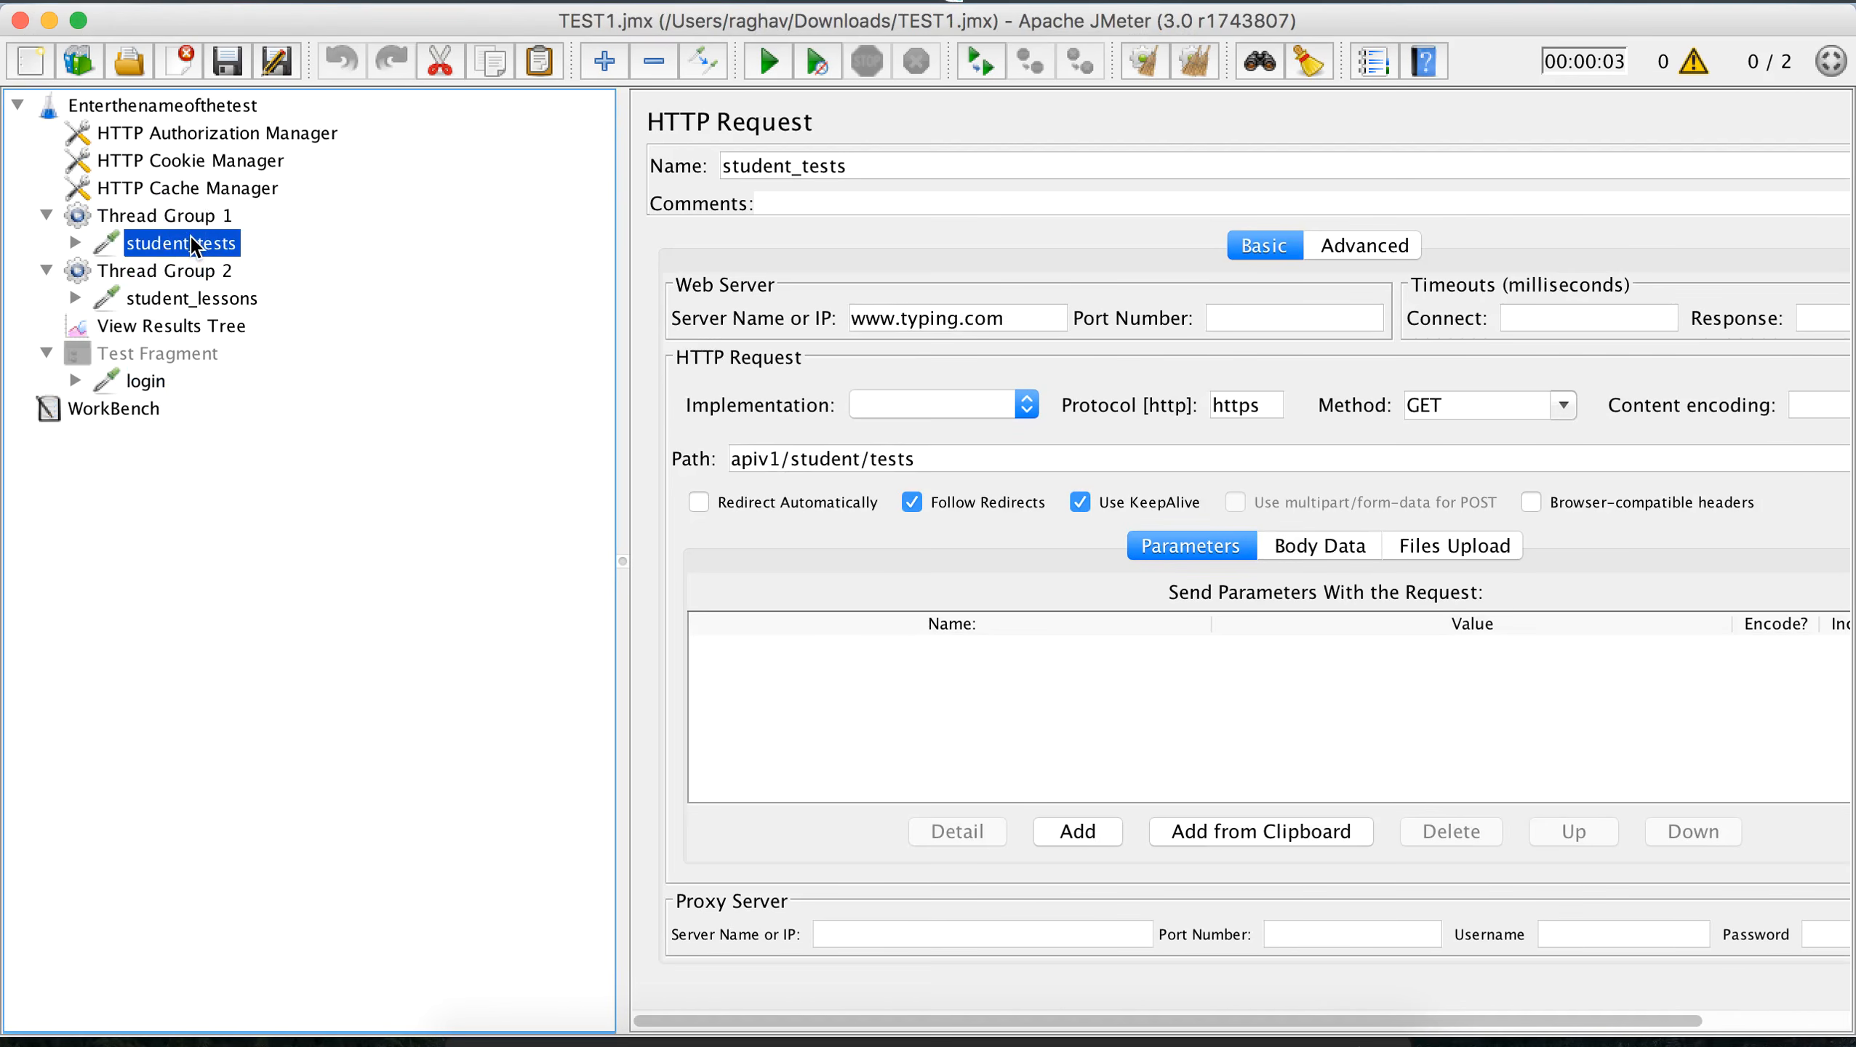
left_click(178, 301)
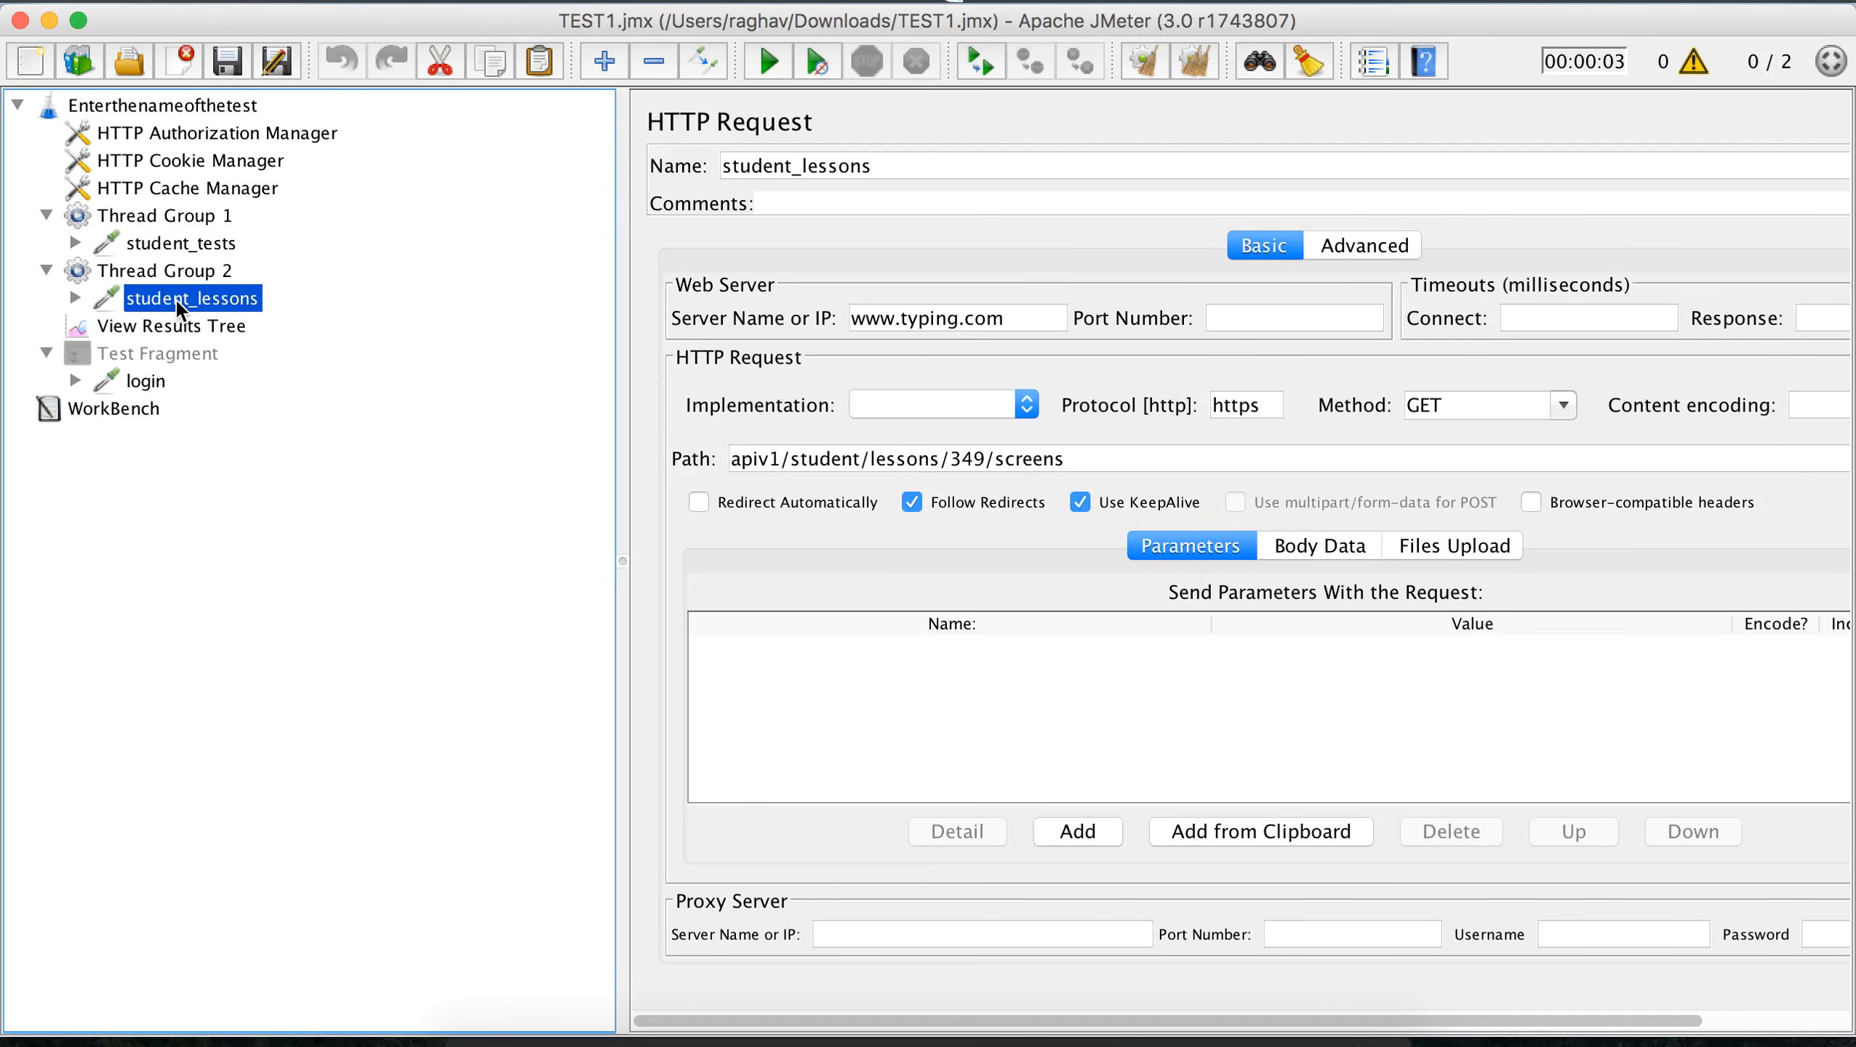
left_click(147, 383)
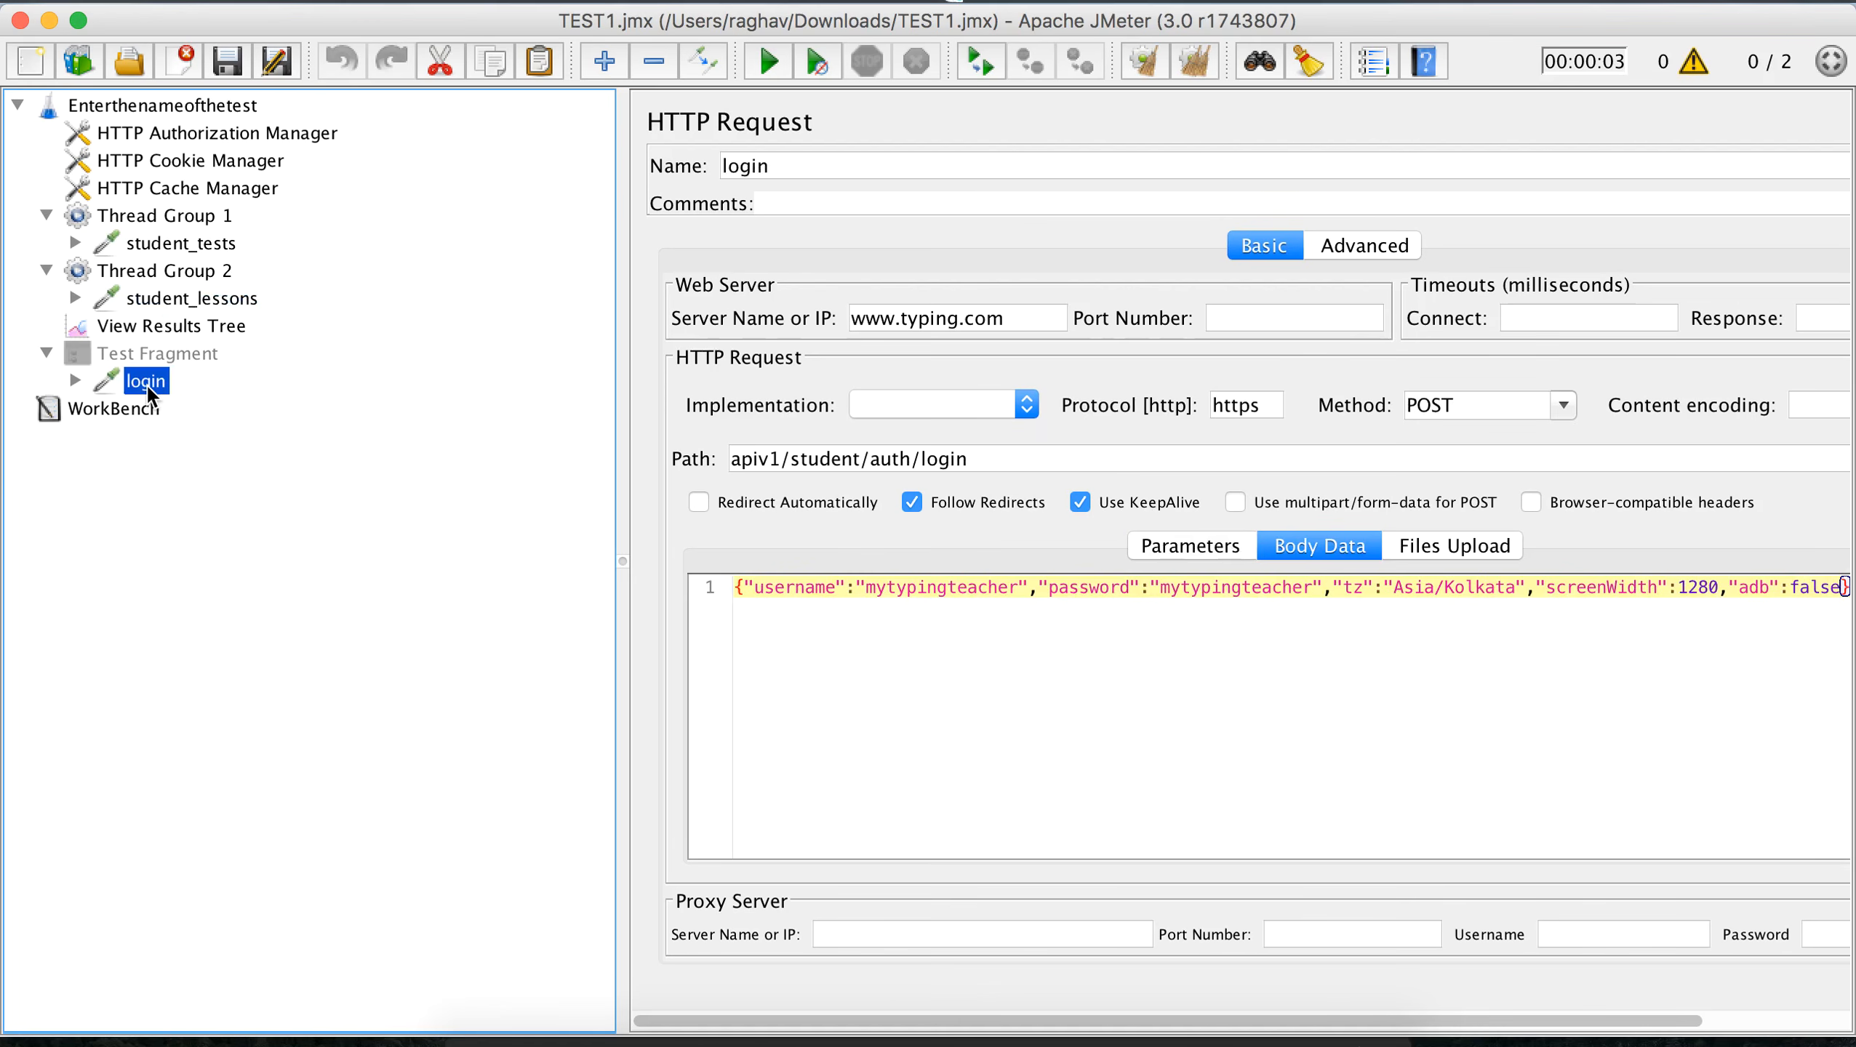
Step: Add a Module Controller to Thread Group 1 above student_tests and set Test Fragment as its module to run
left_click(168, 221)
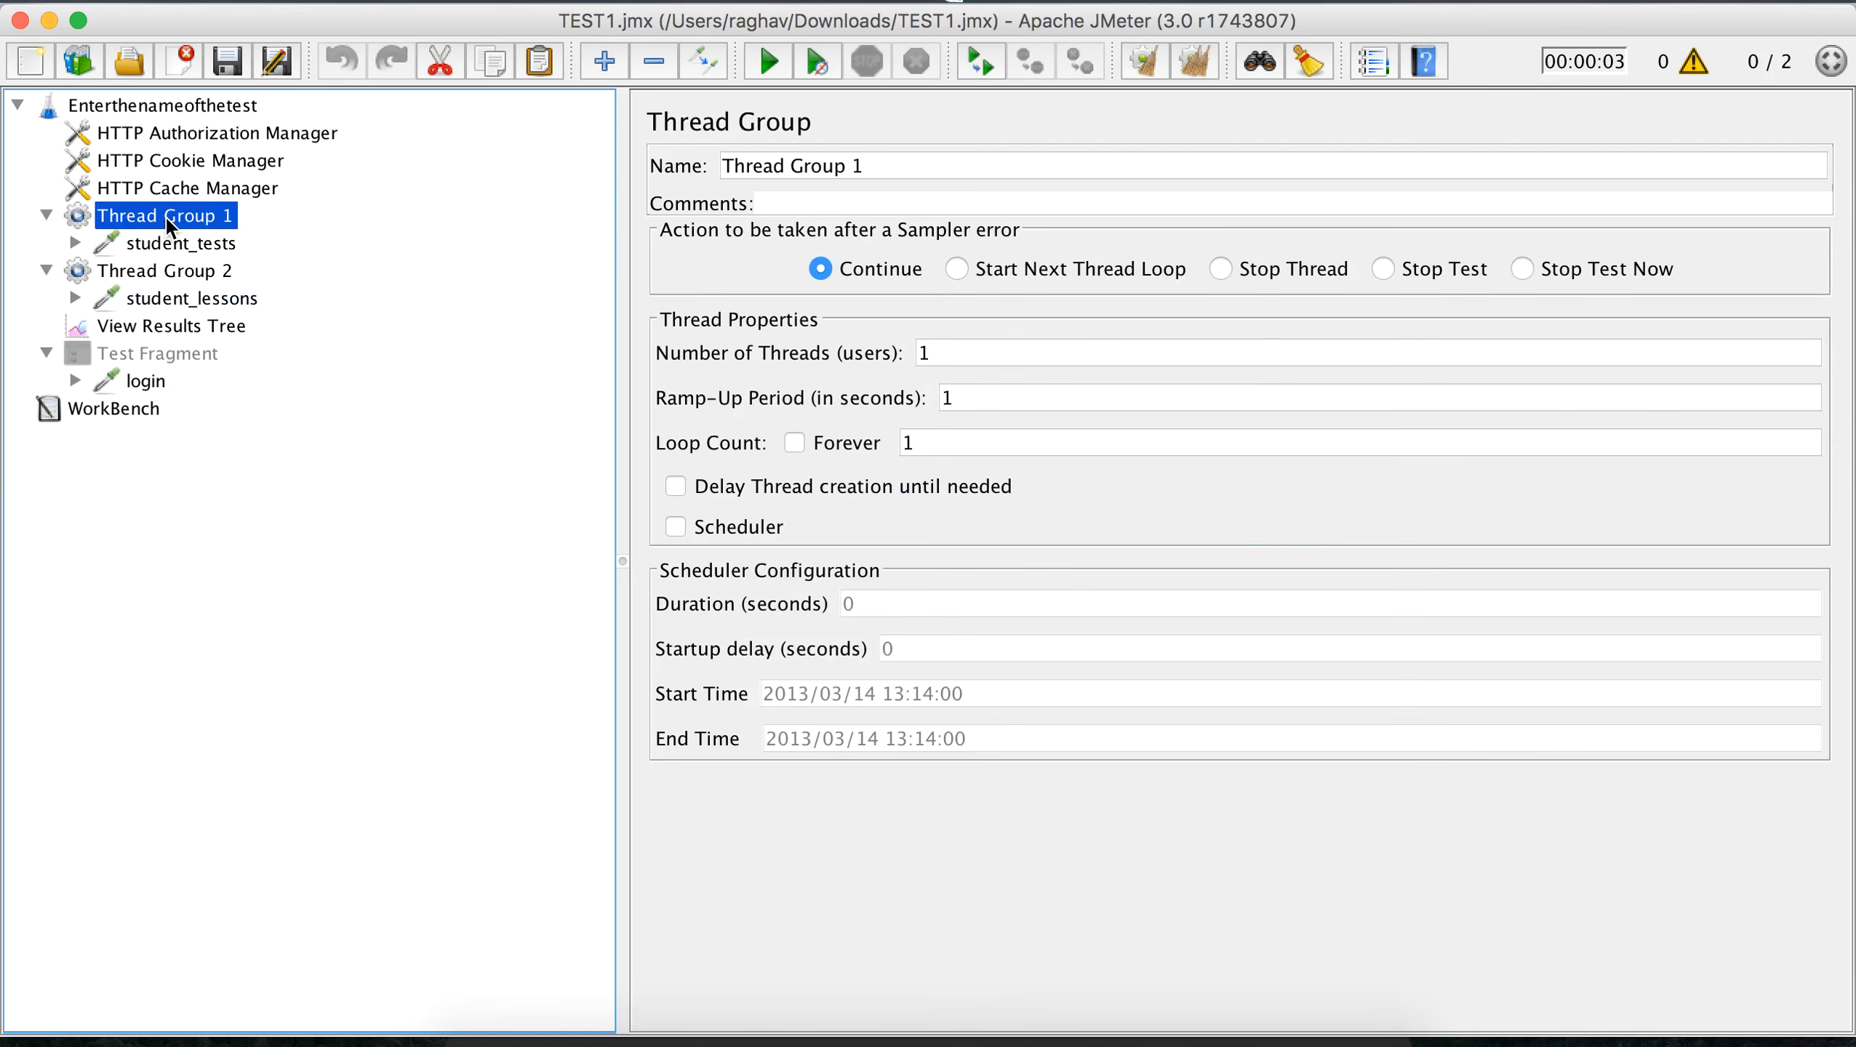
right_click(168, 221)
mouse_move(294, 240)
mouse_move(631, 247)
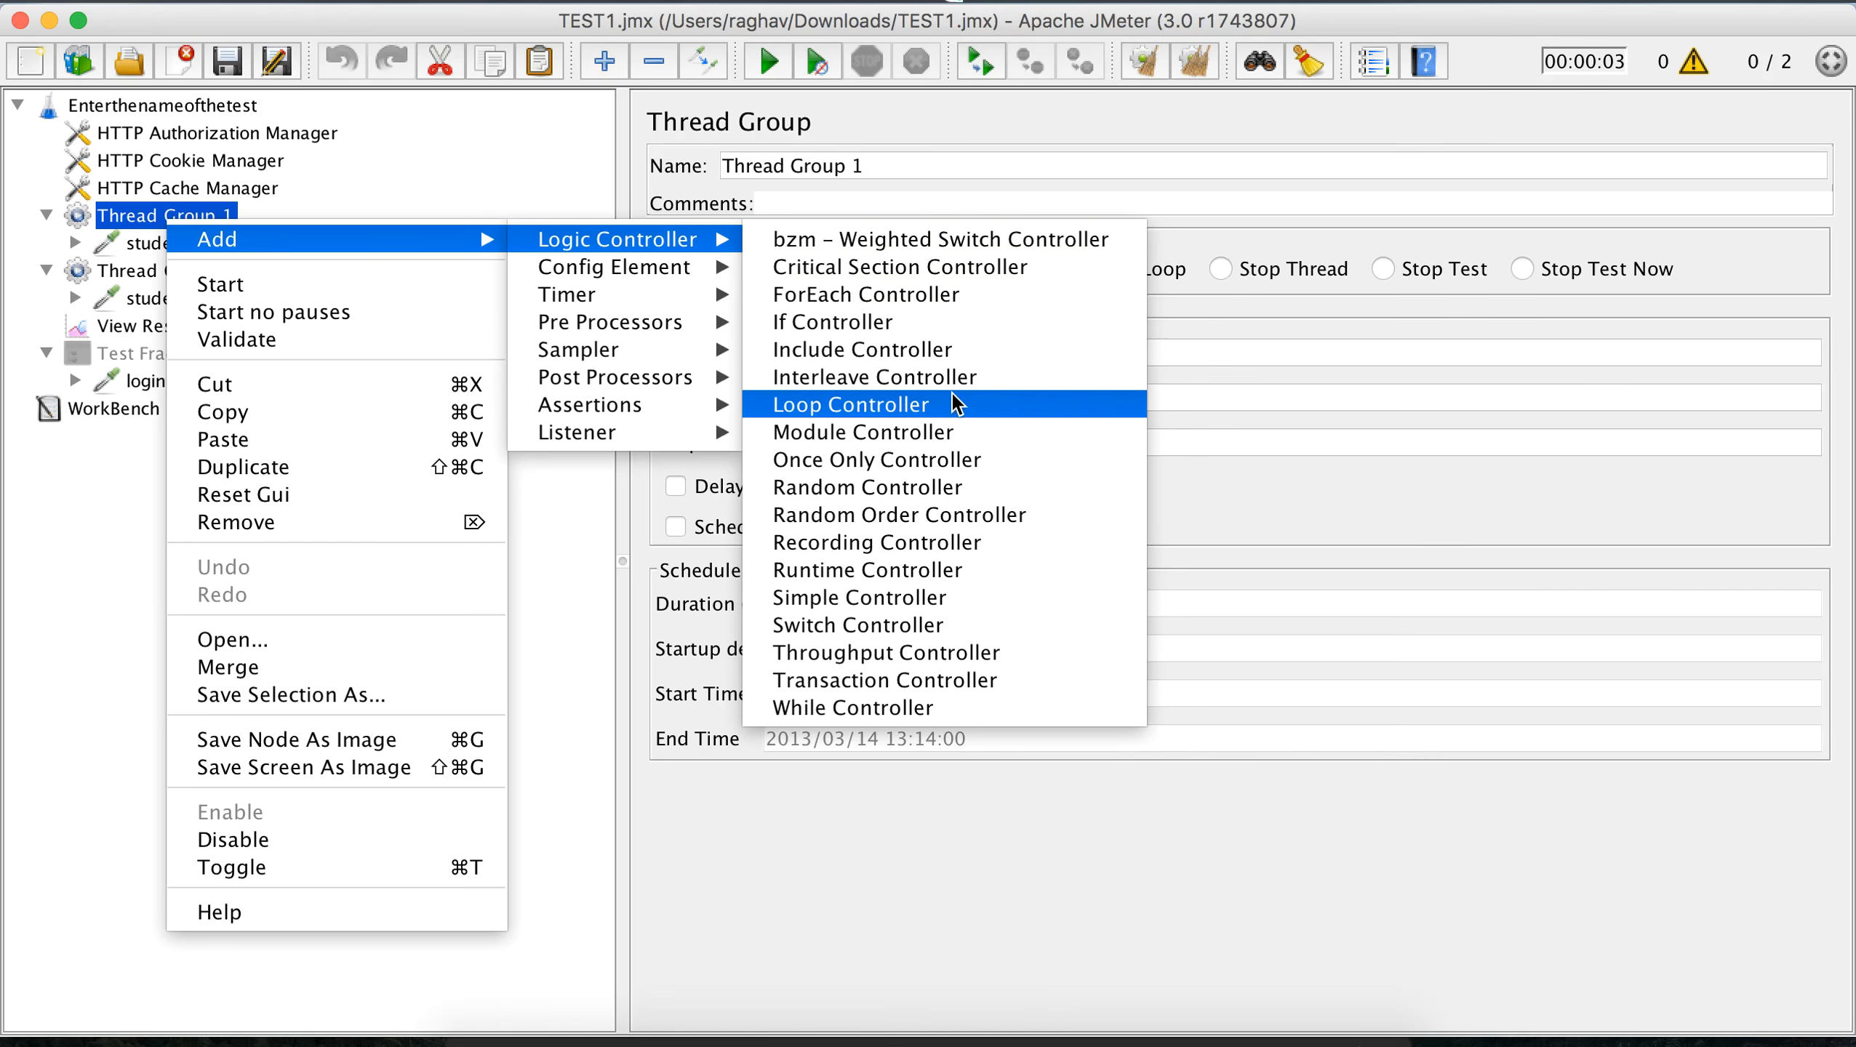
left_click(950, 432)
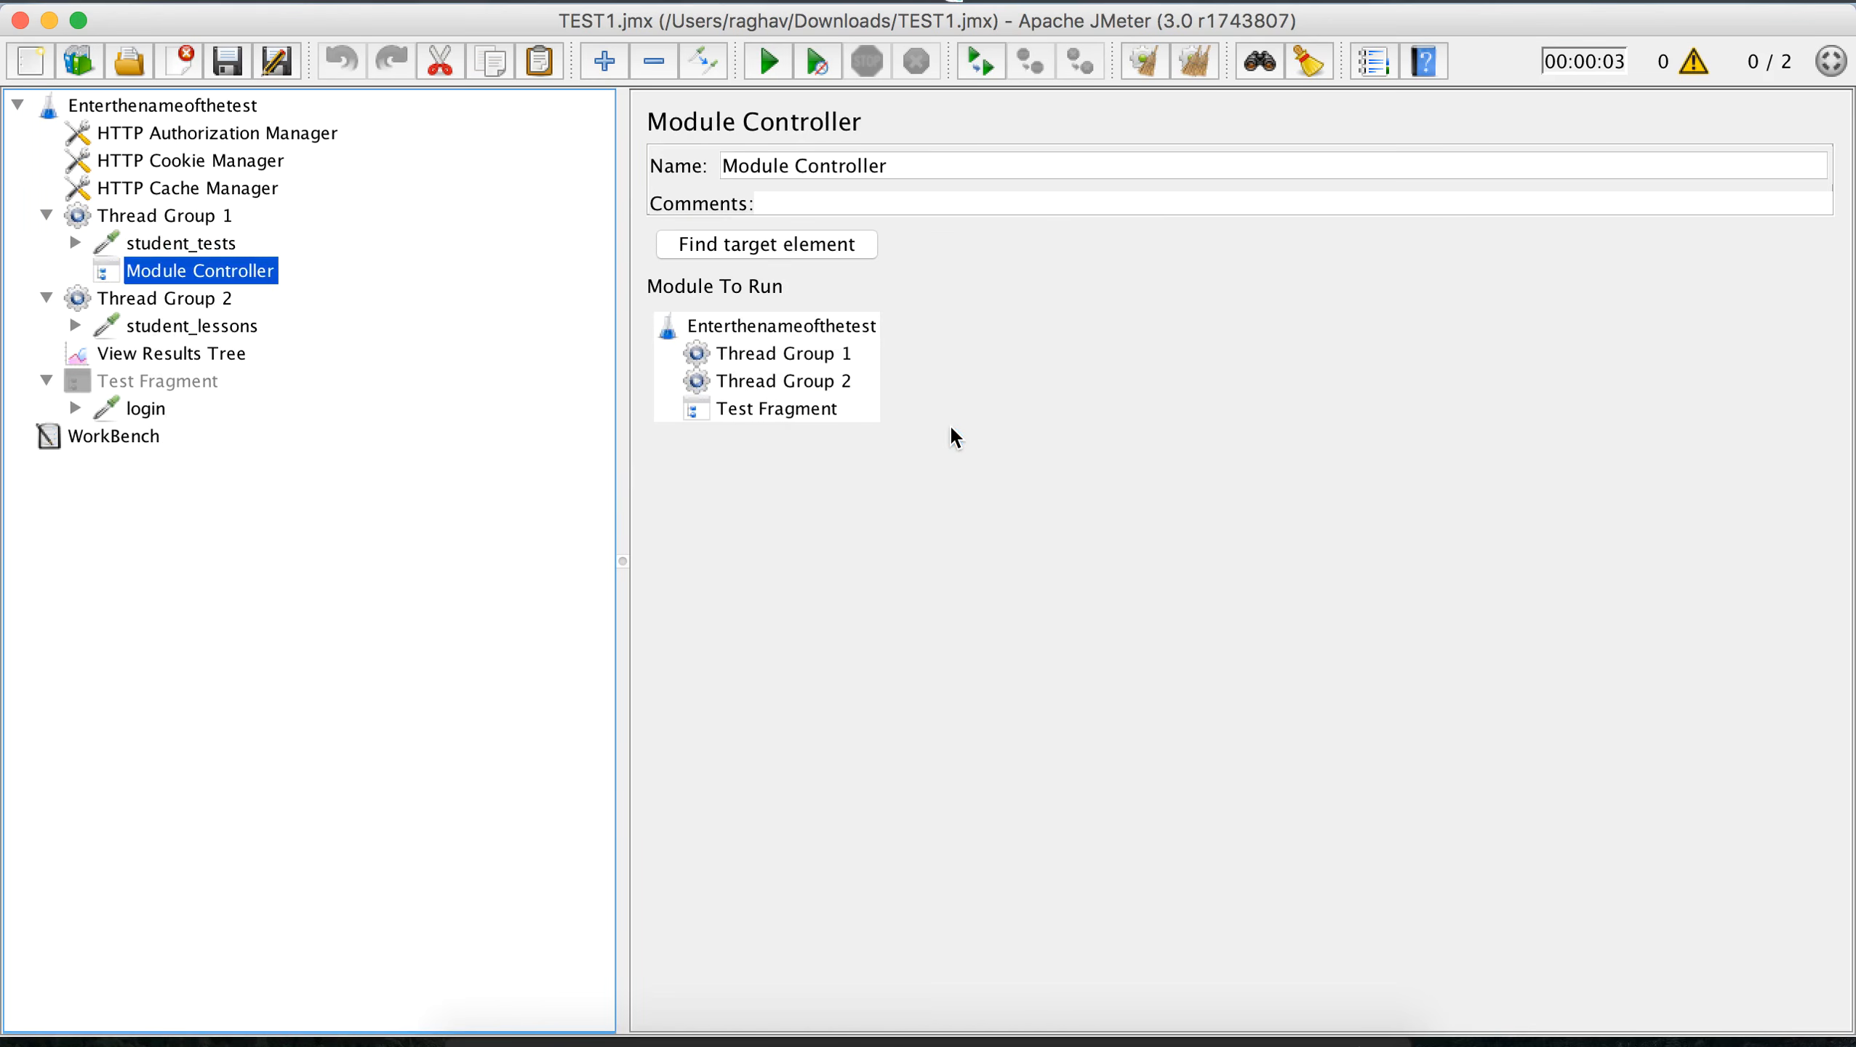
left_click_drag(183, 271, 176, 235)
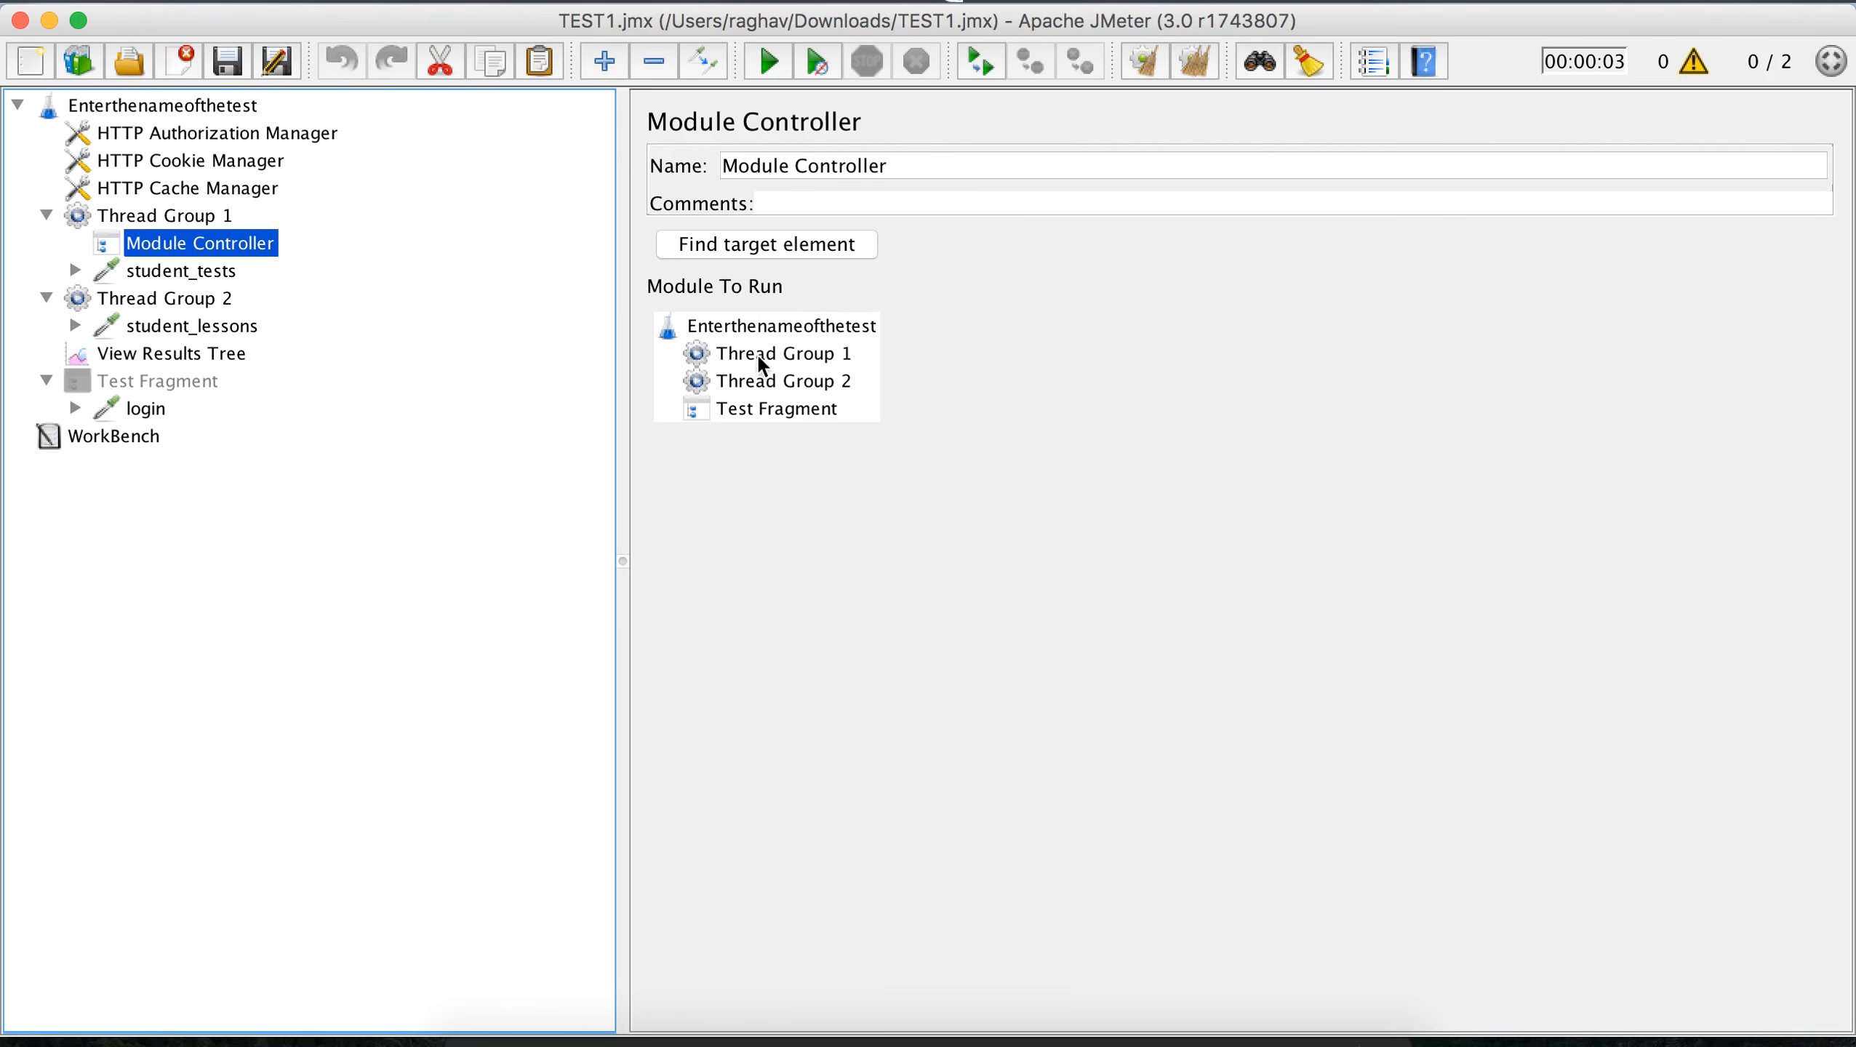
left_click(766, 411)
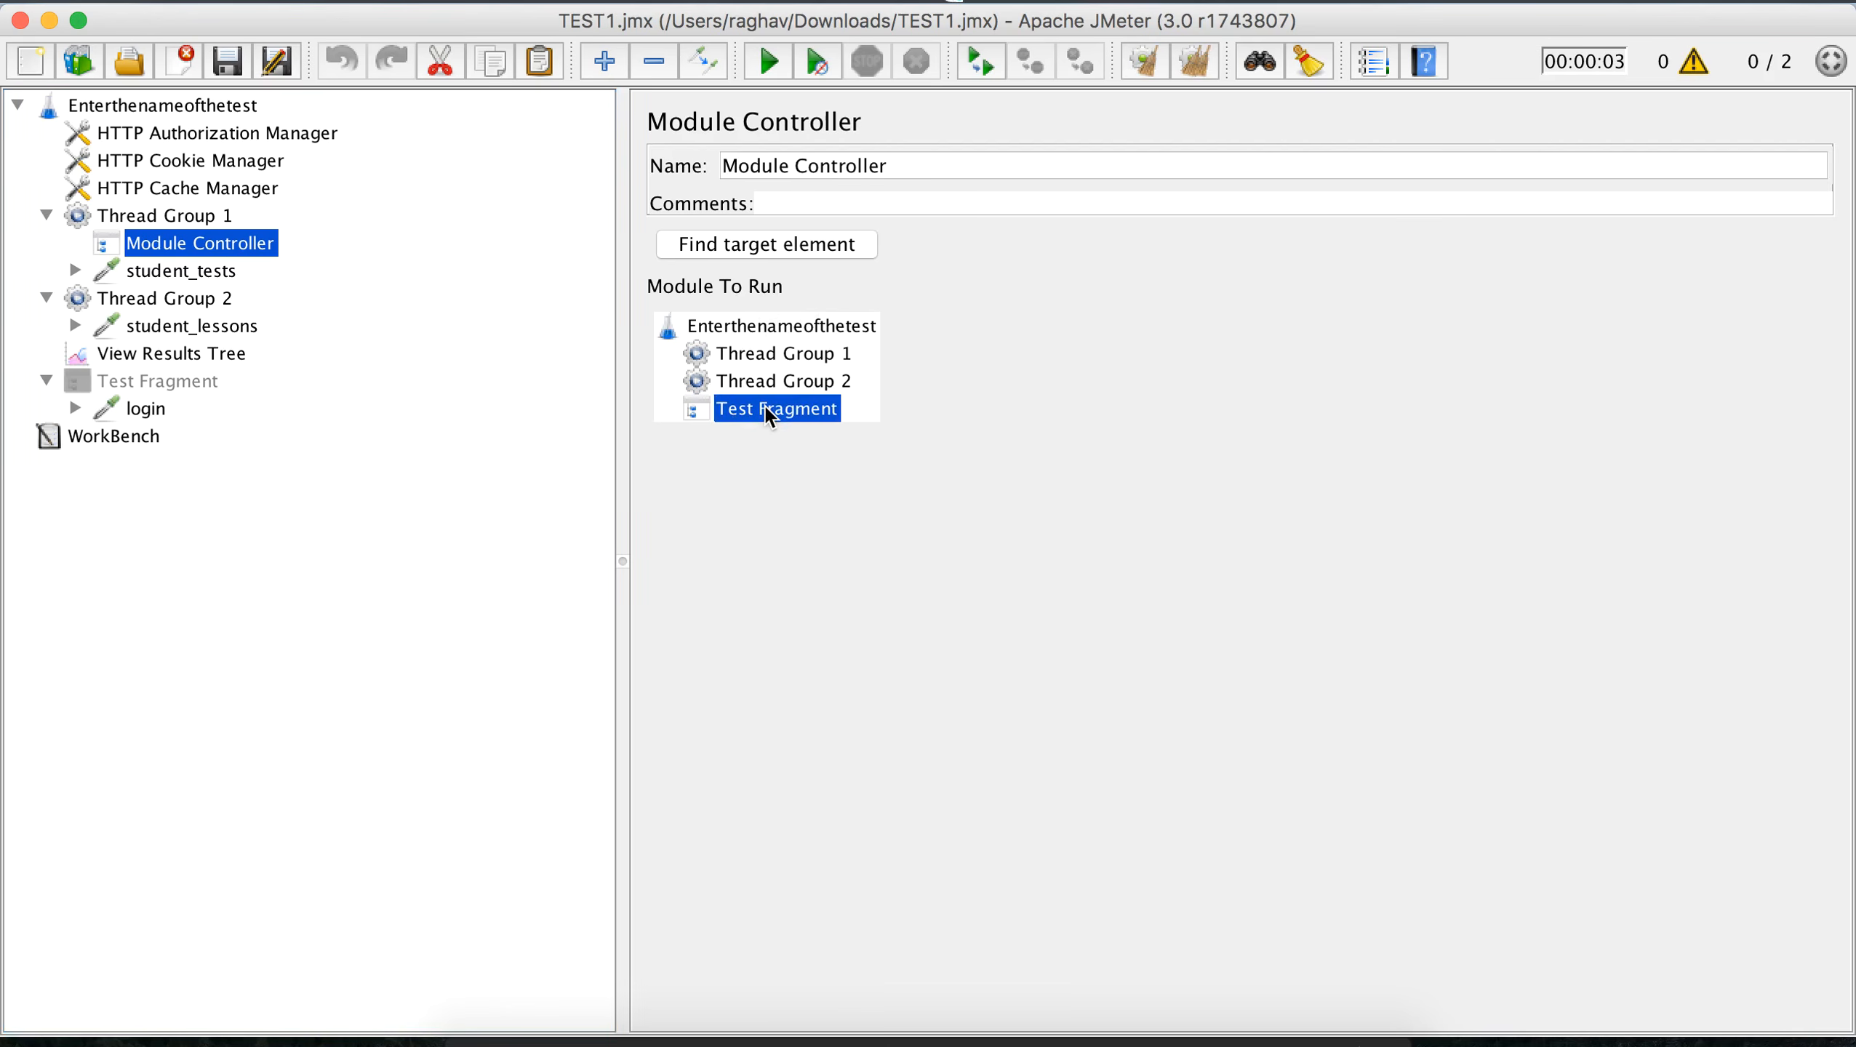
Step: Paste a copy of the Module Controller into Thread Group 2 and place it above student_lessons
left_click(168, 215)
left_click(182, 242)
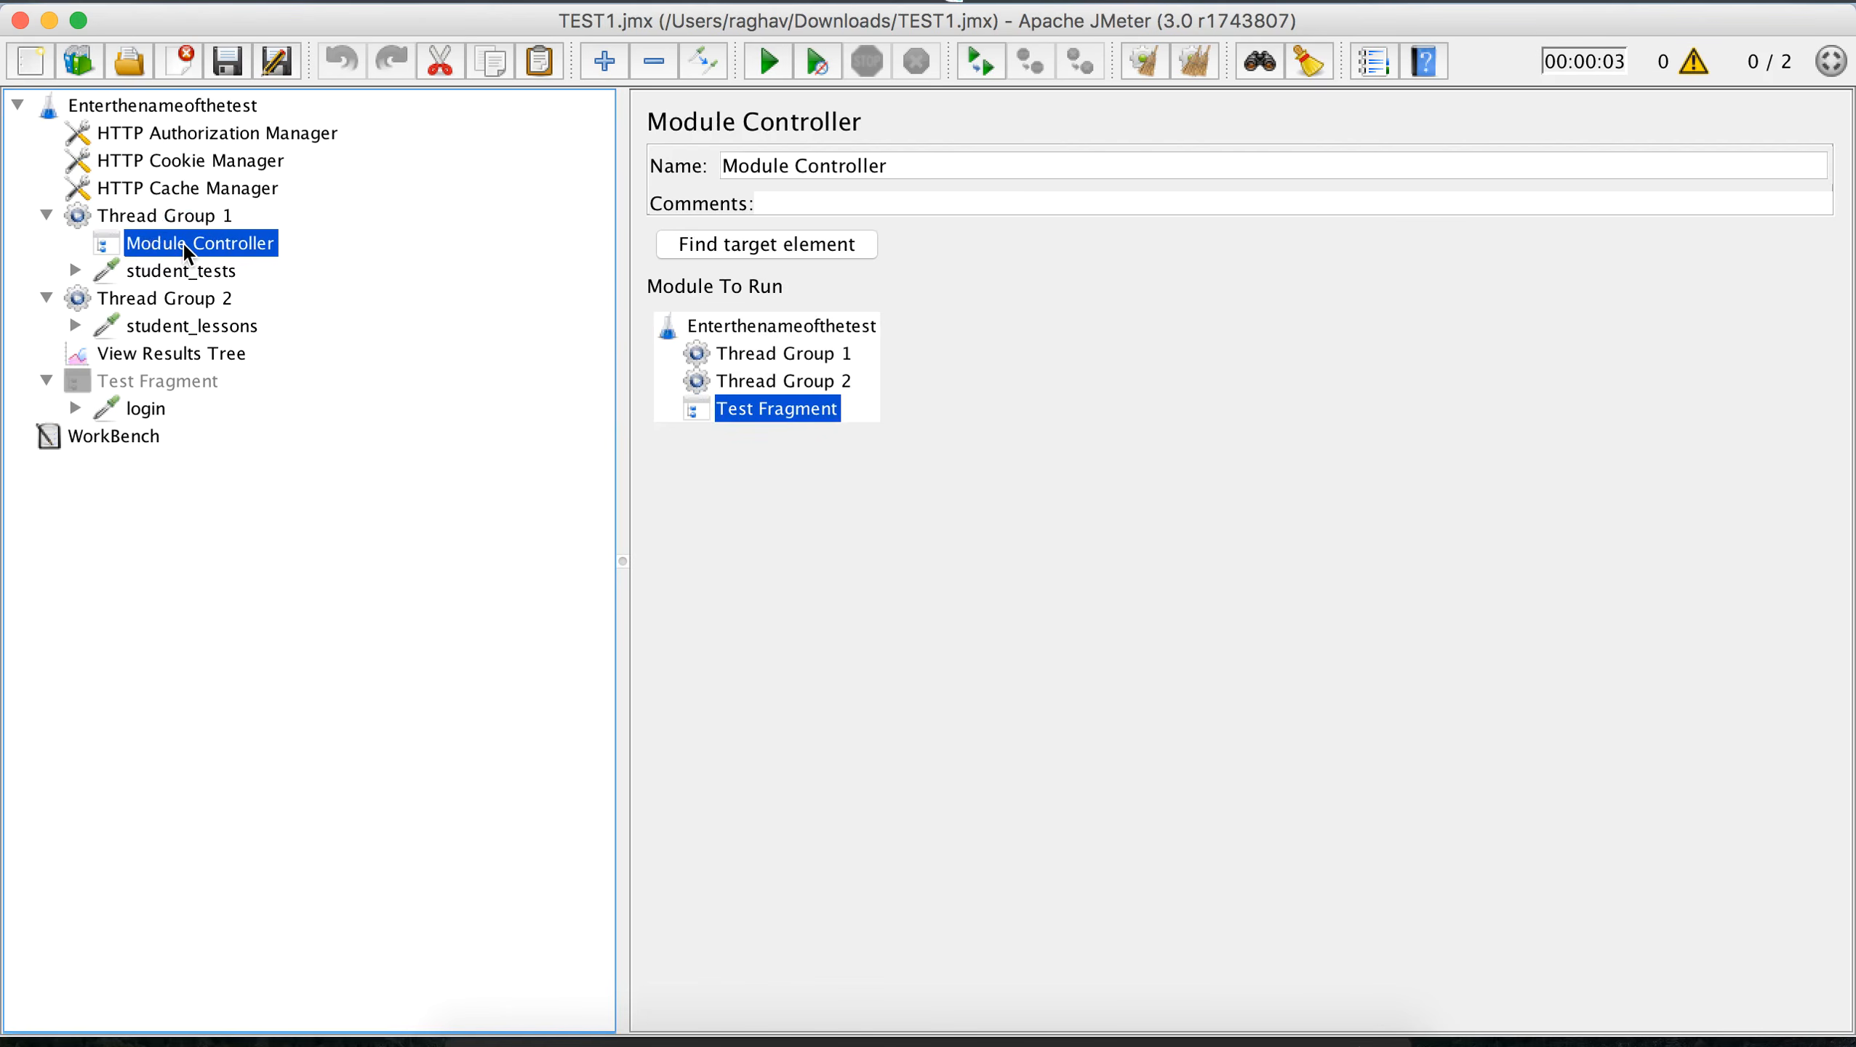
left_click(166, 299)
key("super+v")
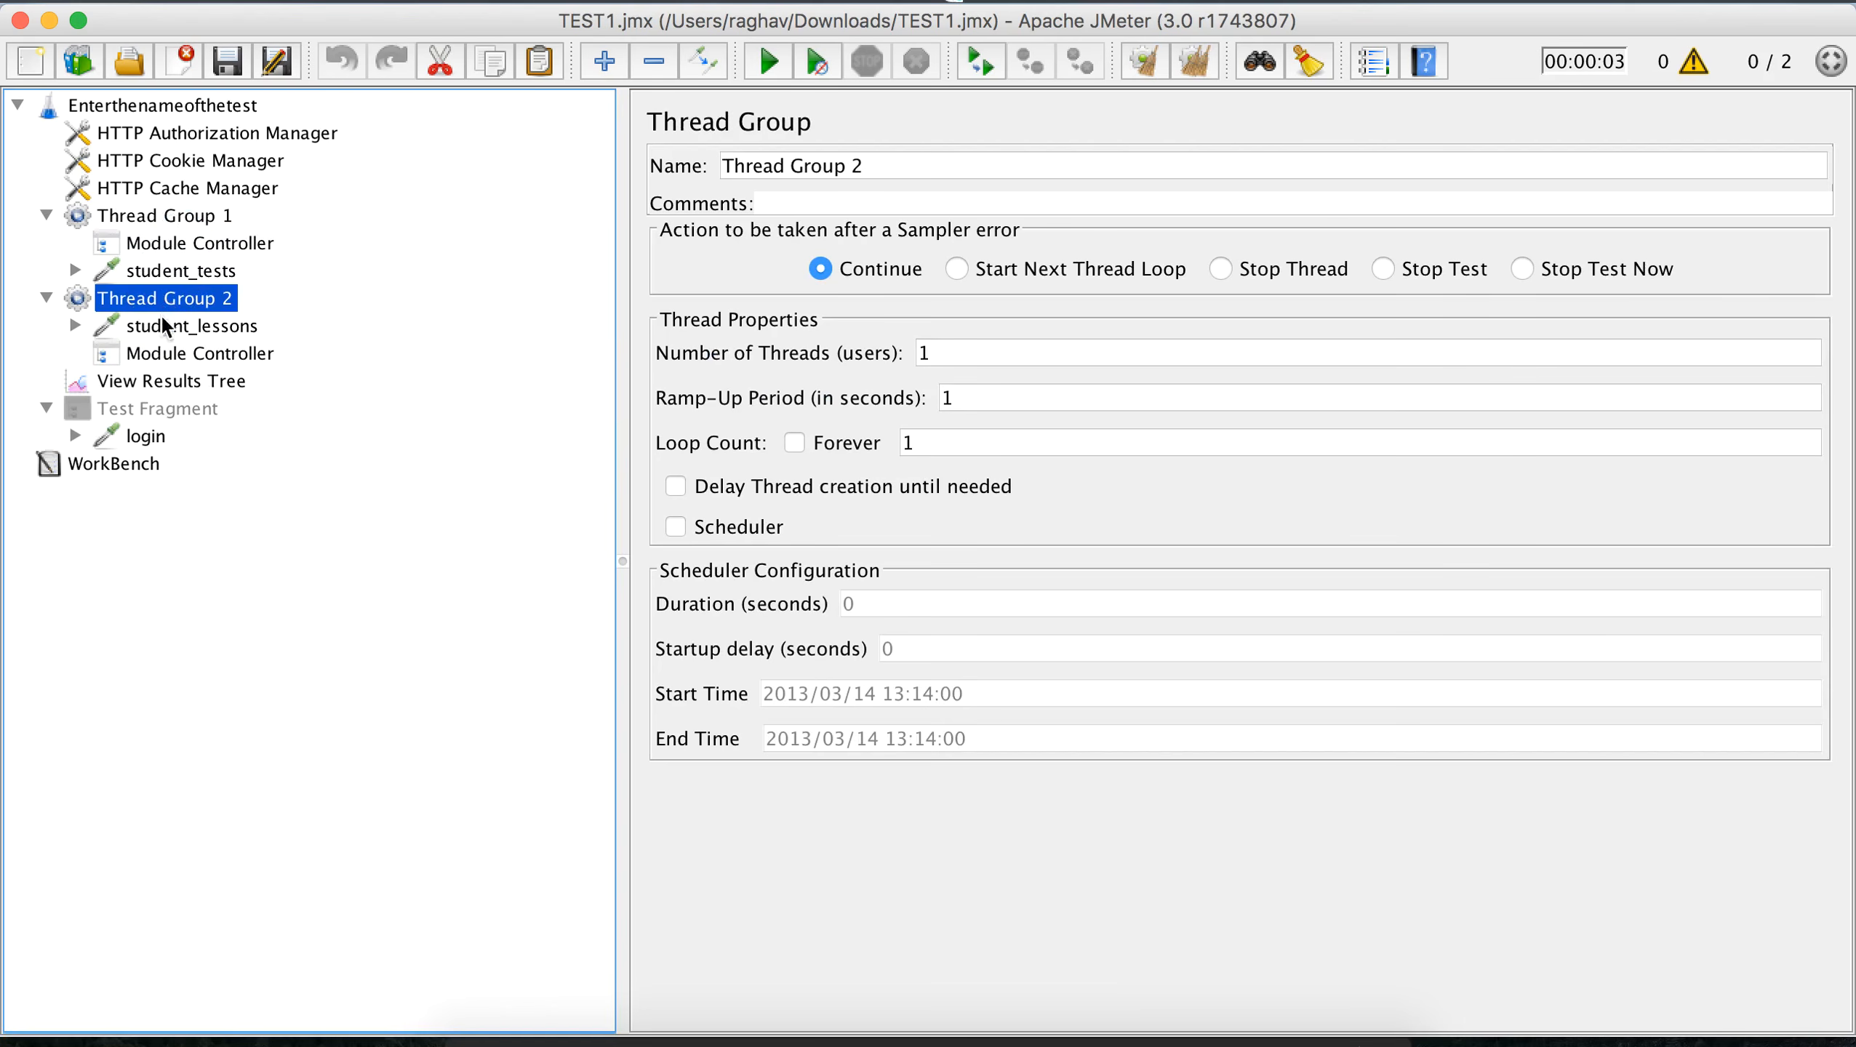
left_click_drag(168, 354, 169, 316)
left_click(172, 323)
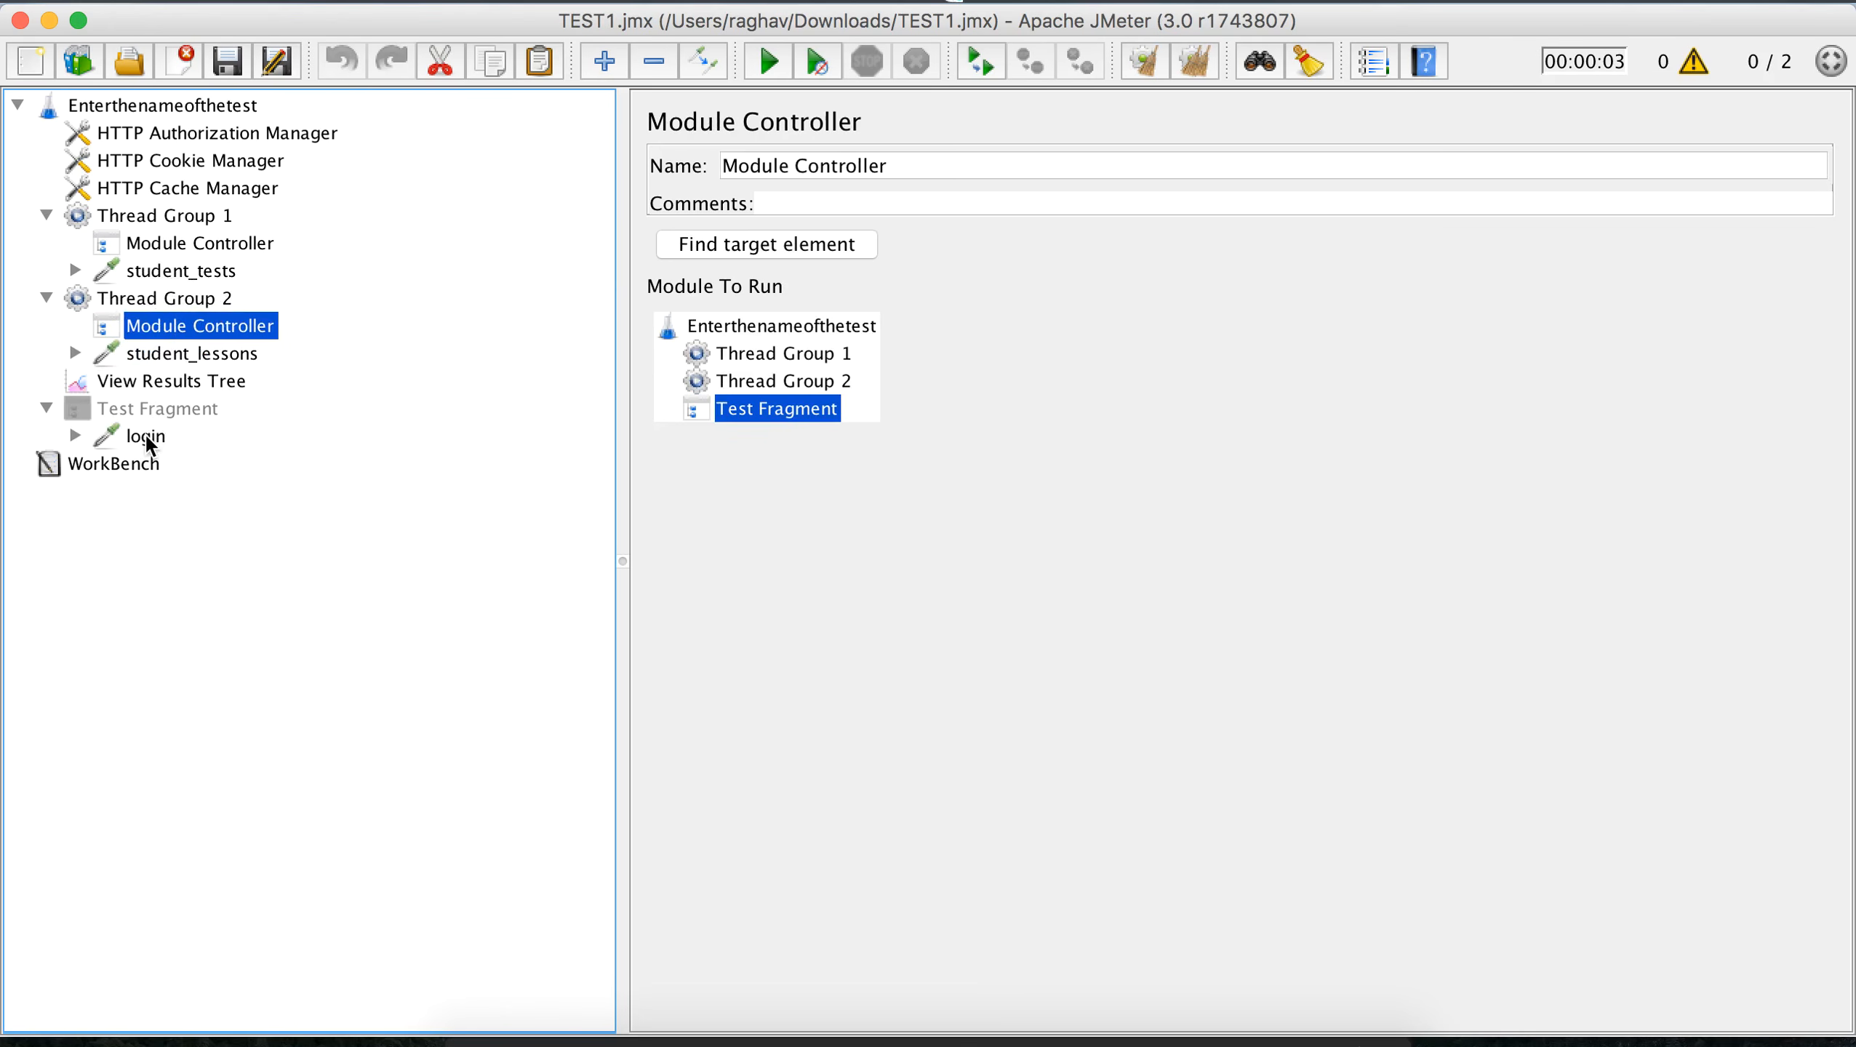
Step: Check both thread groups and the module chosen in Thread Group 1's Module Controller
left_click(180, 219)
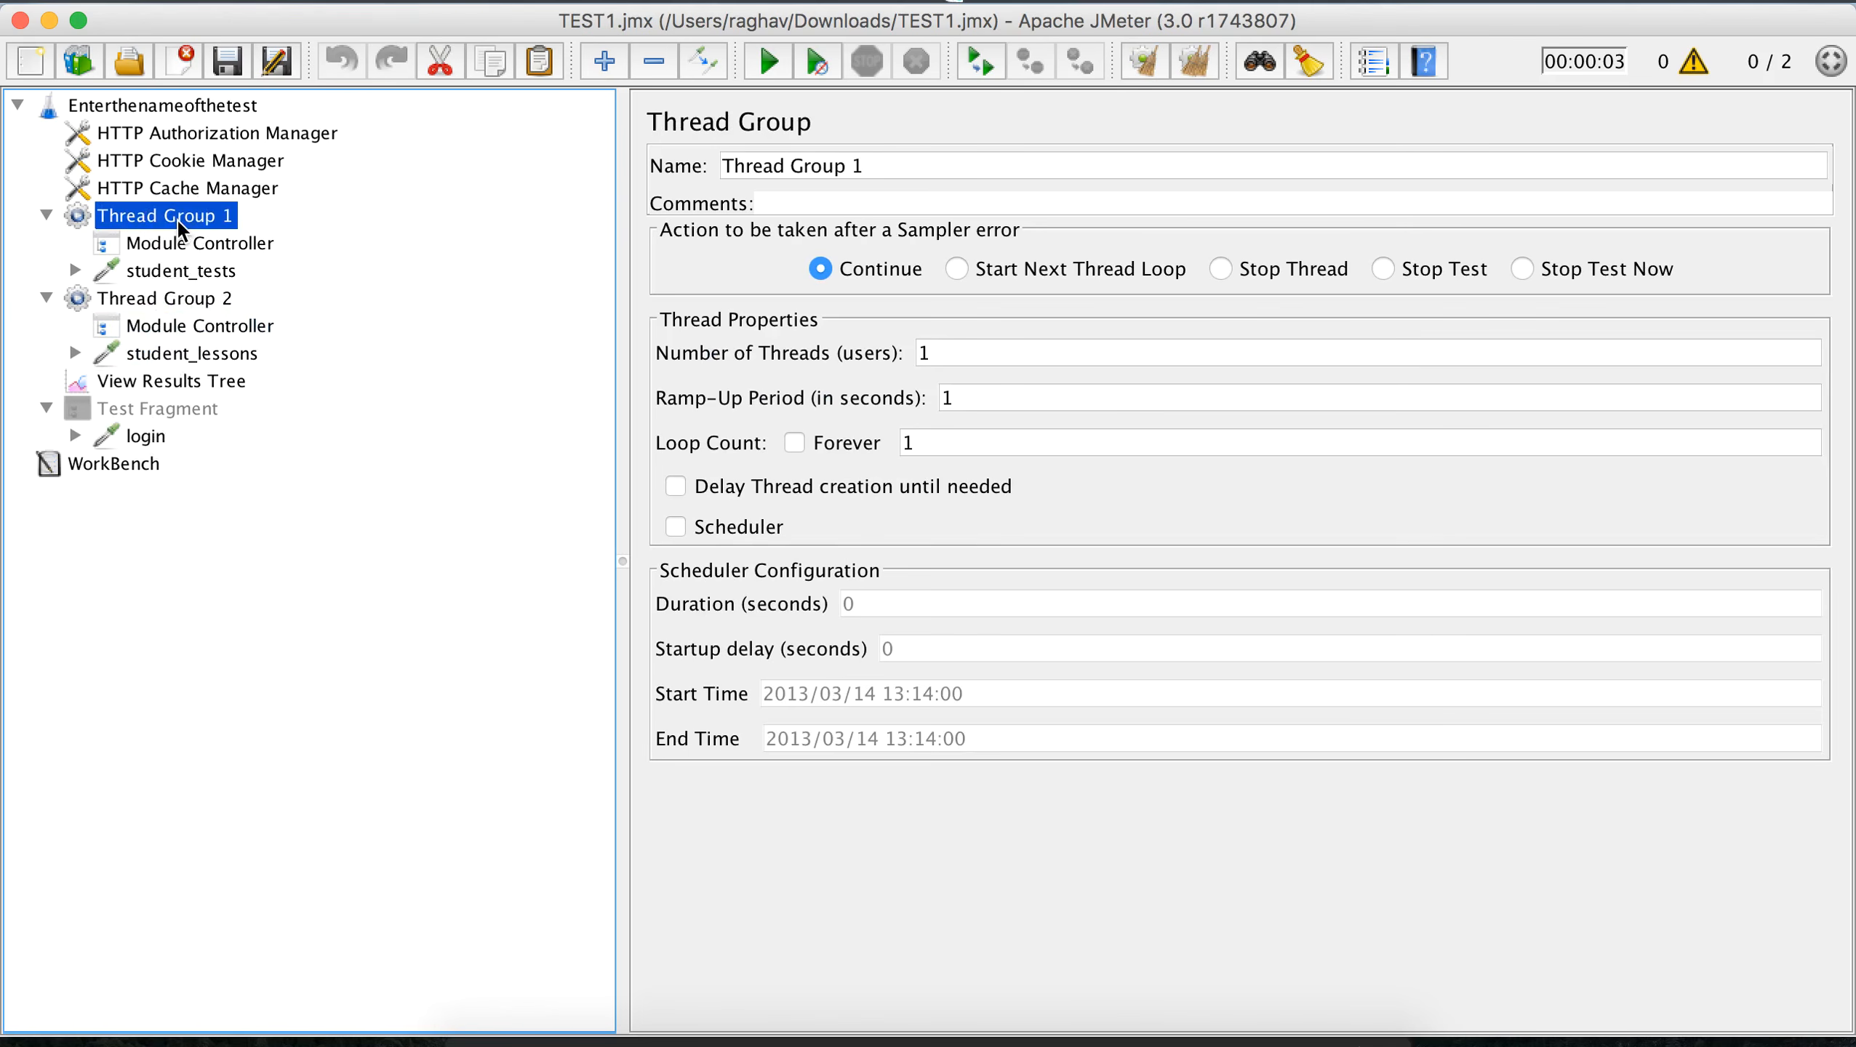
left_click(188, 299)
left_click(187, 249)
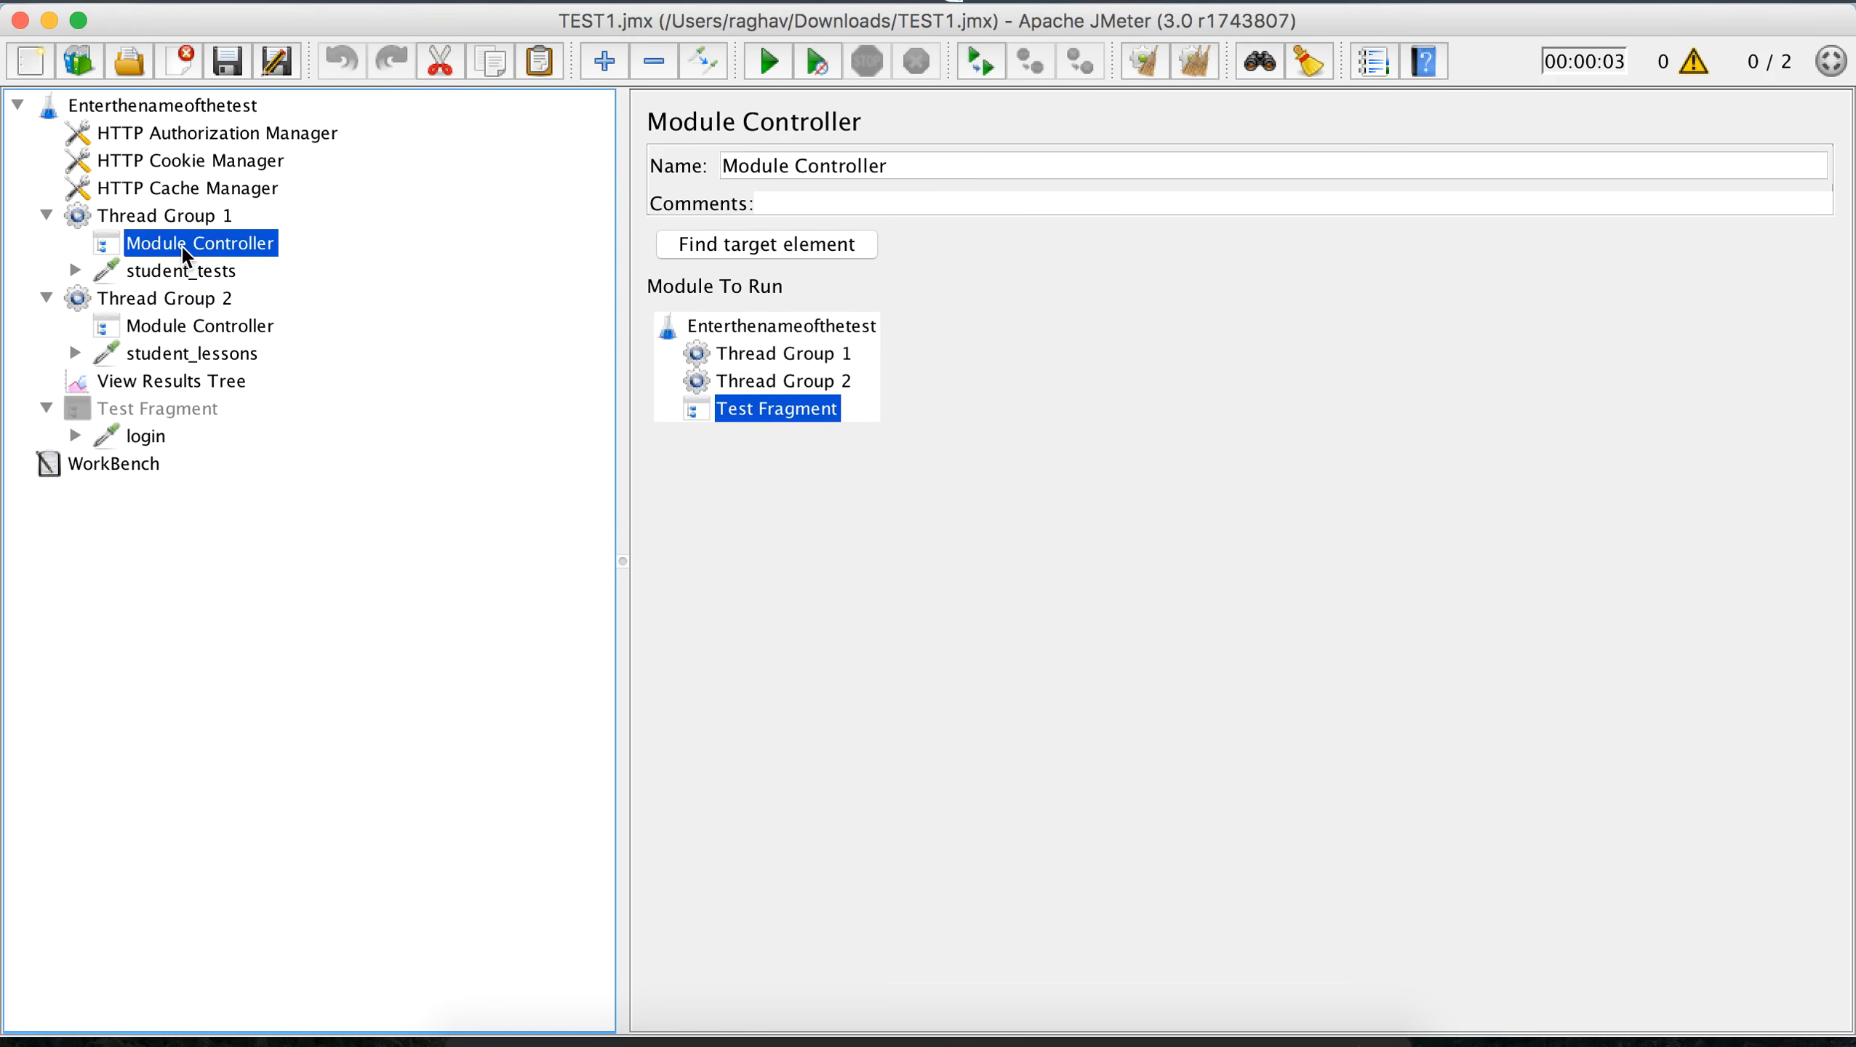
Step: Clear the previous results in View Results Tree and run the test plan
left_click(160, 385)
left_click(1195, 62)
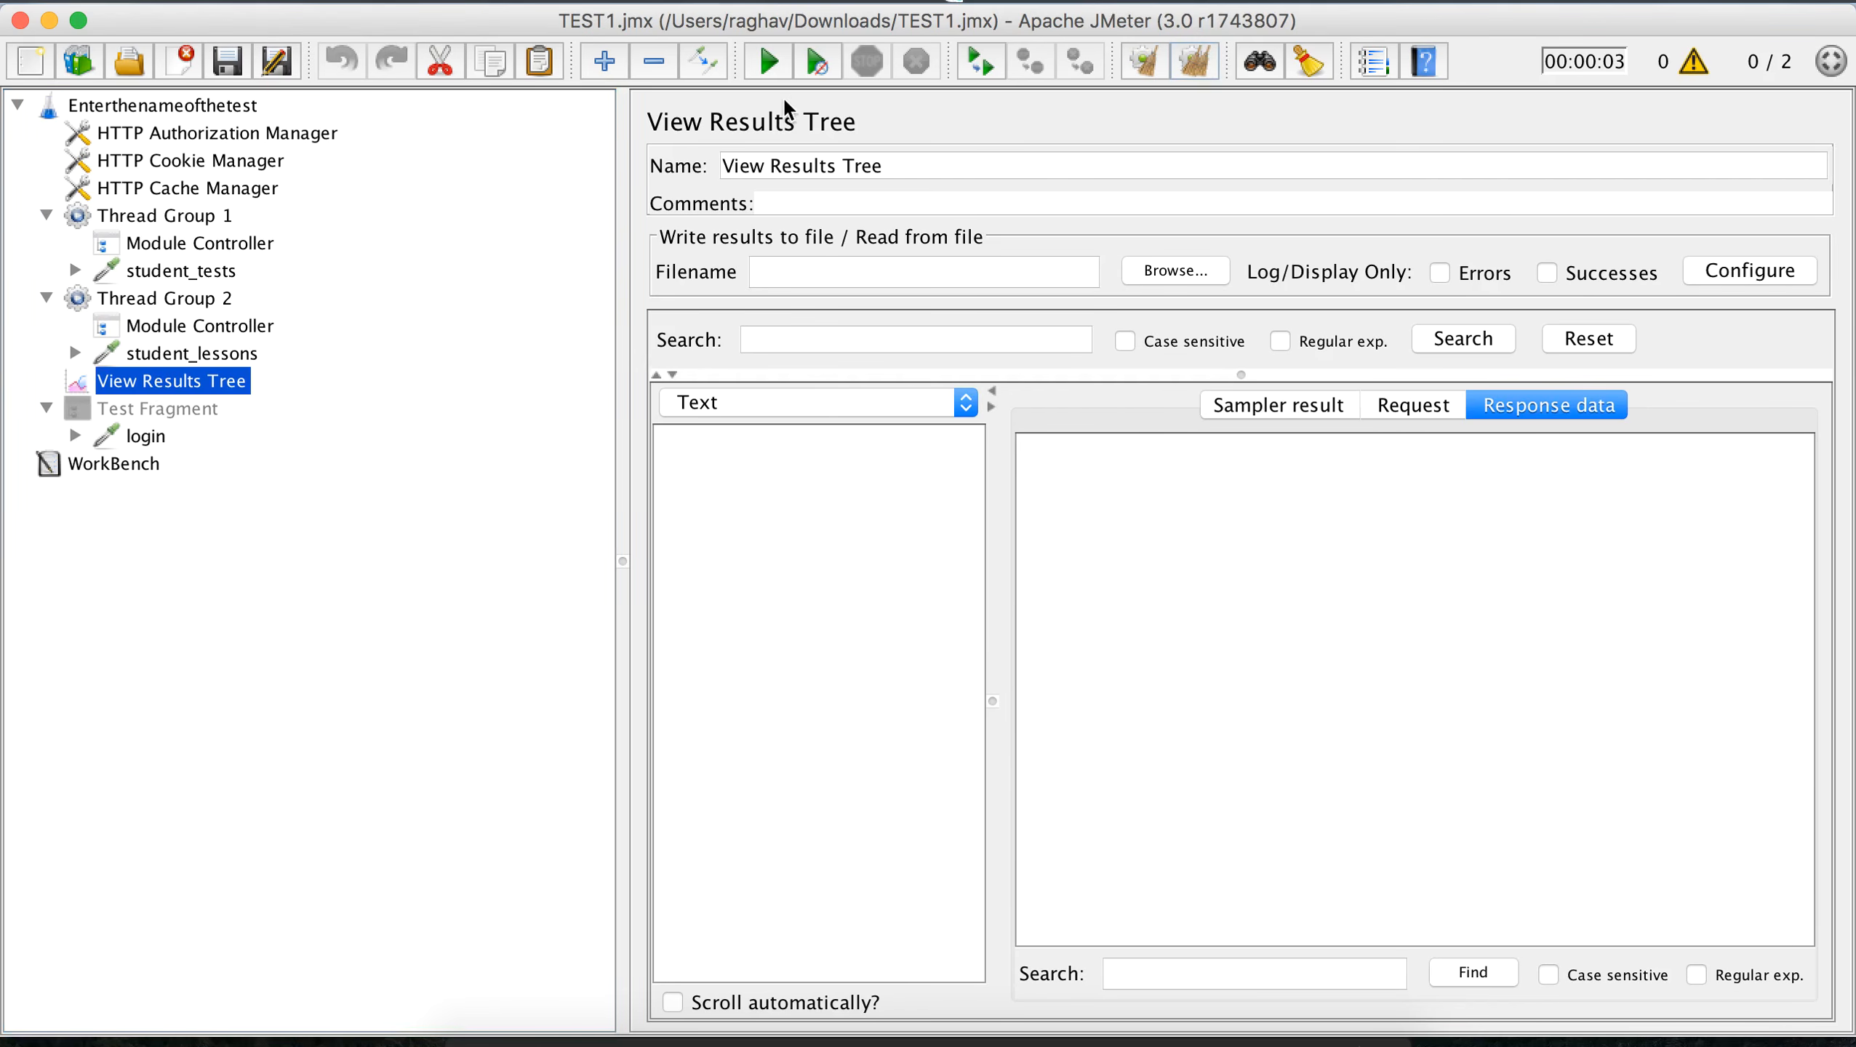
left_click(770, 67)
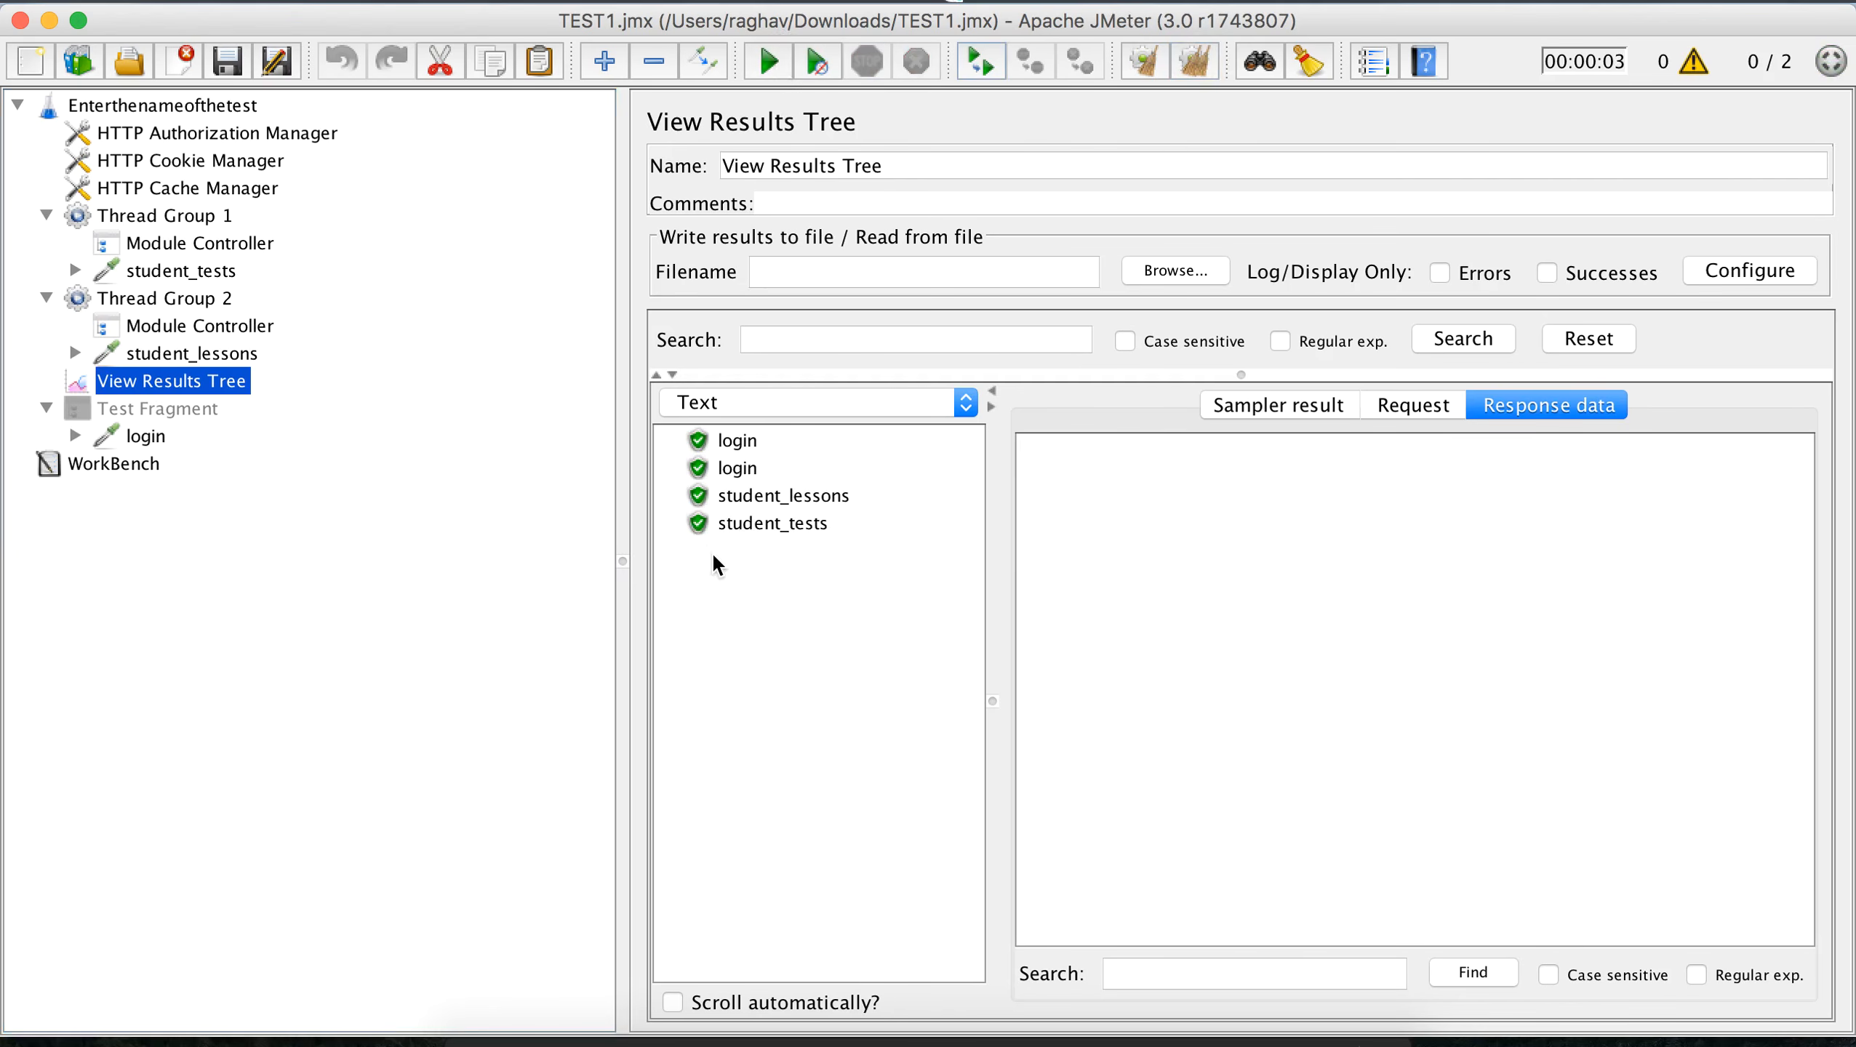
Step: Check the responses of the login, student_lessons and student_tests samples, and review the login request and Thread Group 1 settings
left_click(739, 444)
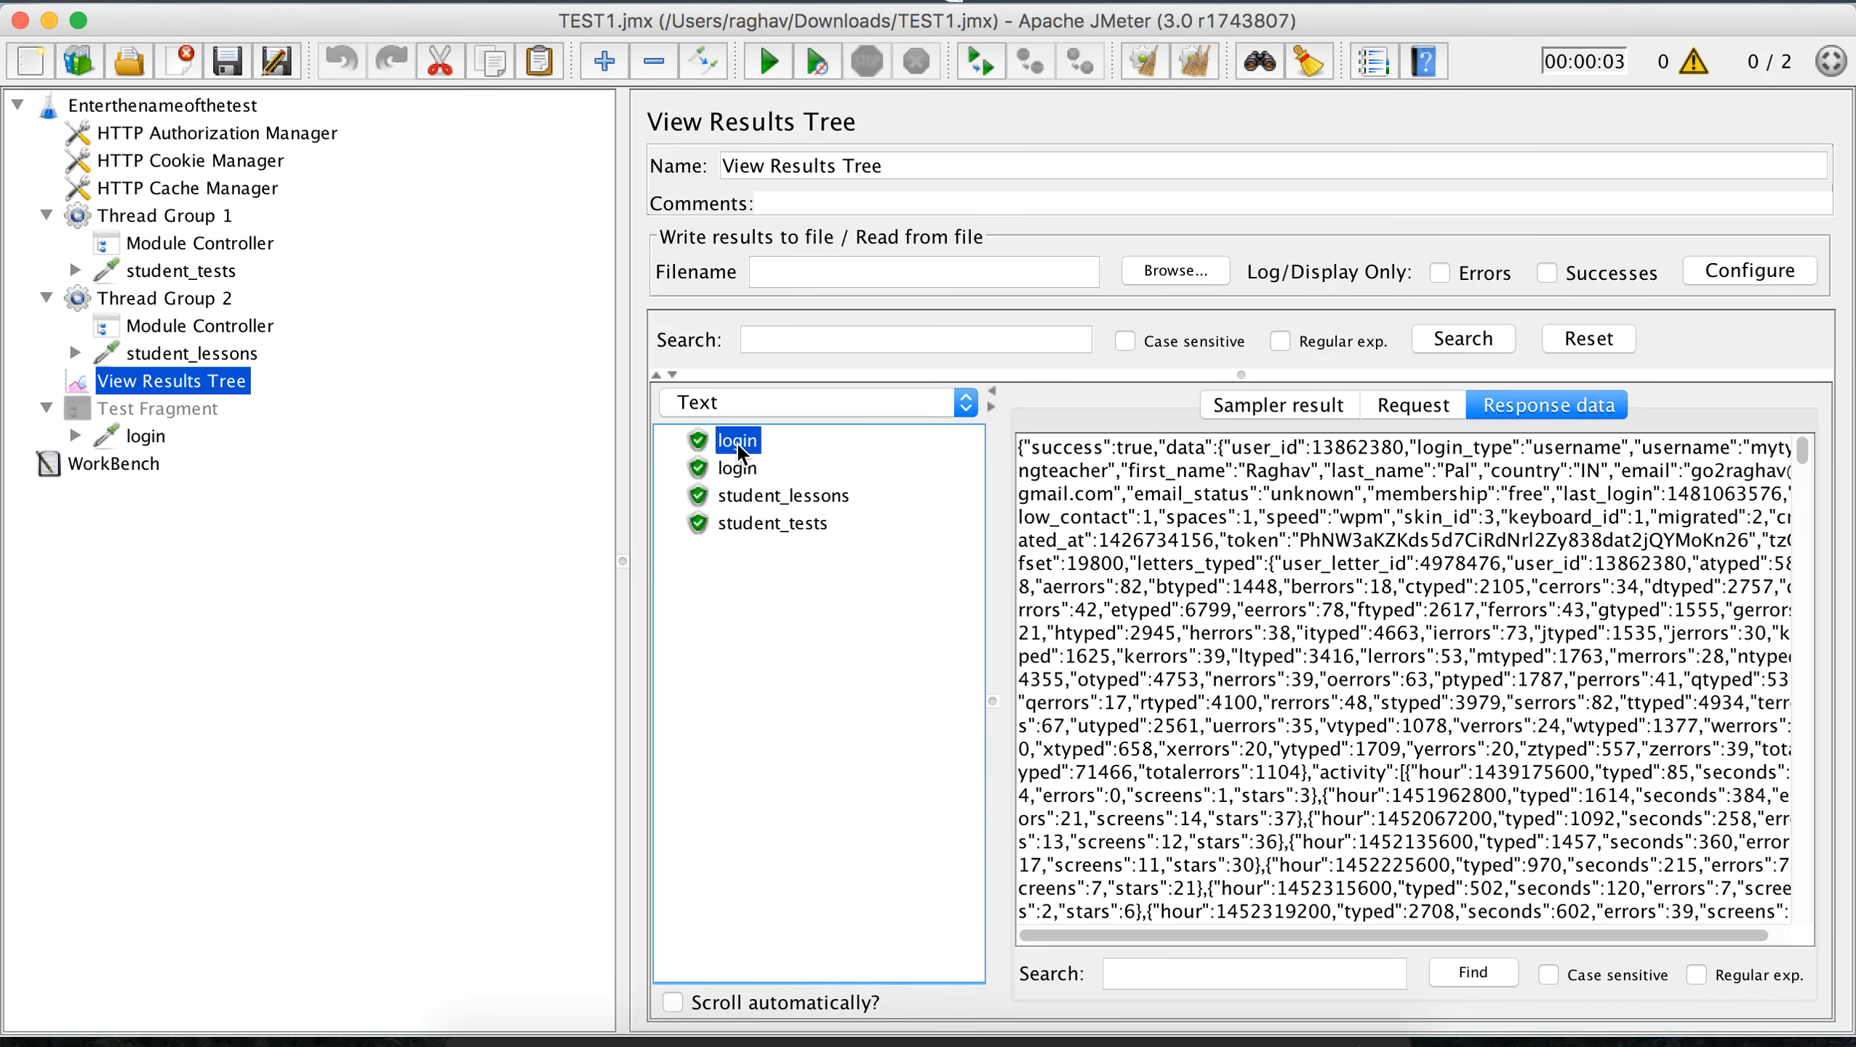
left_click(749, 496)
left_click(766, 523)
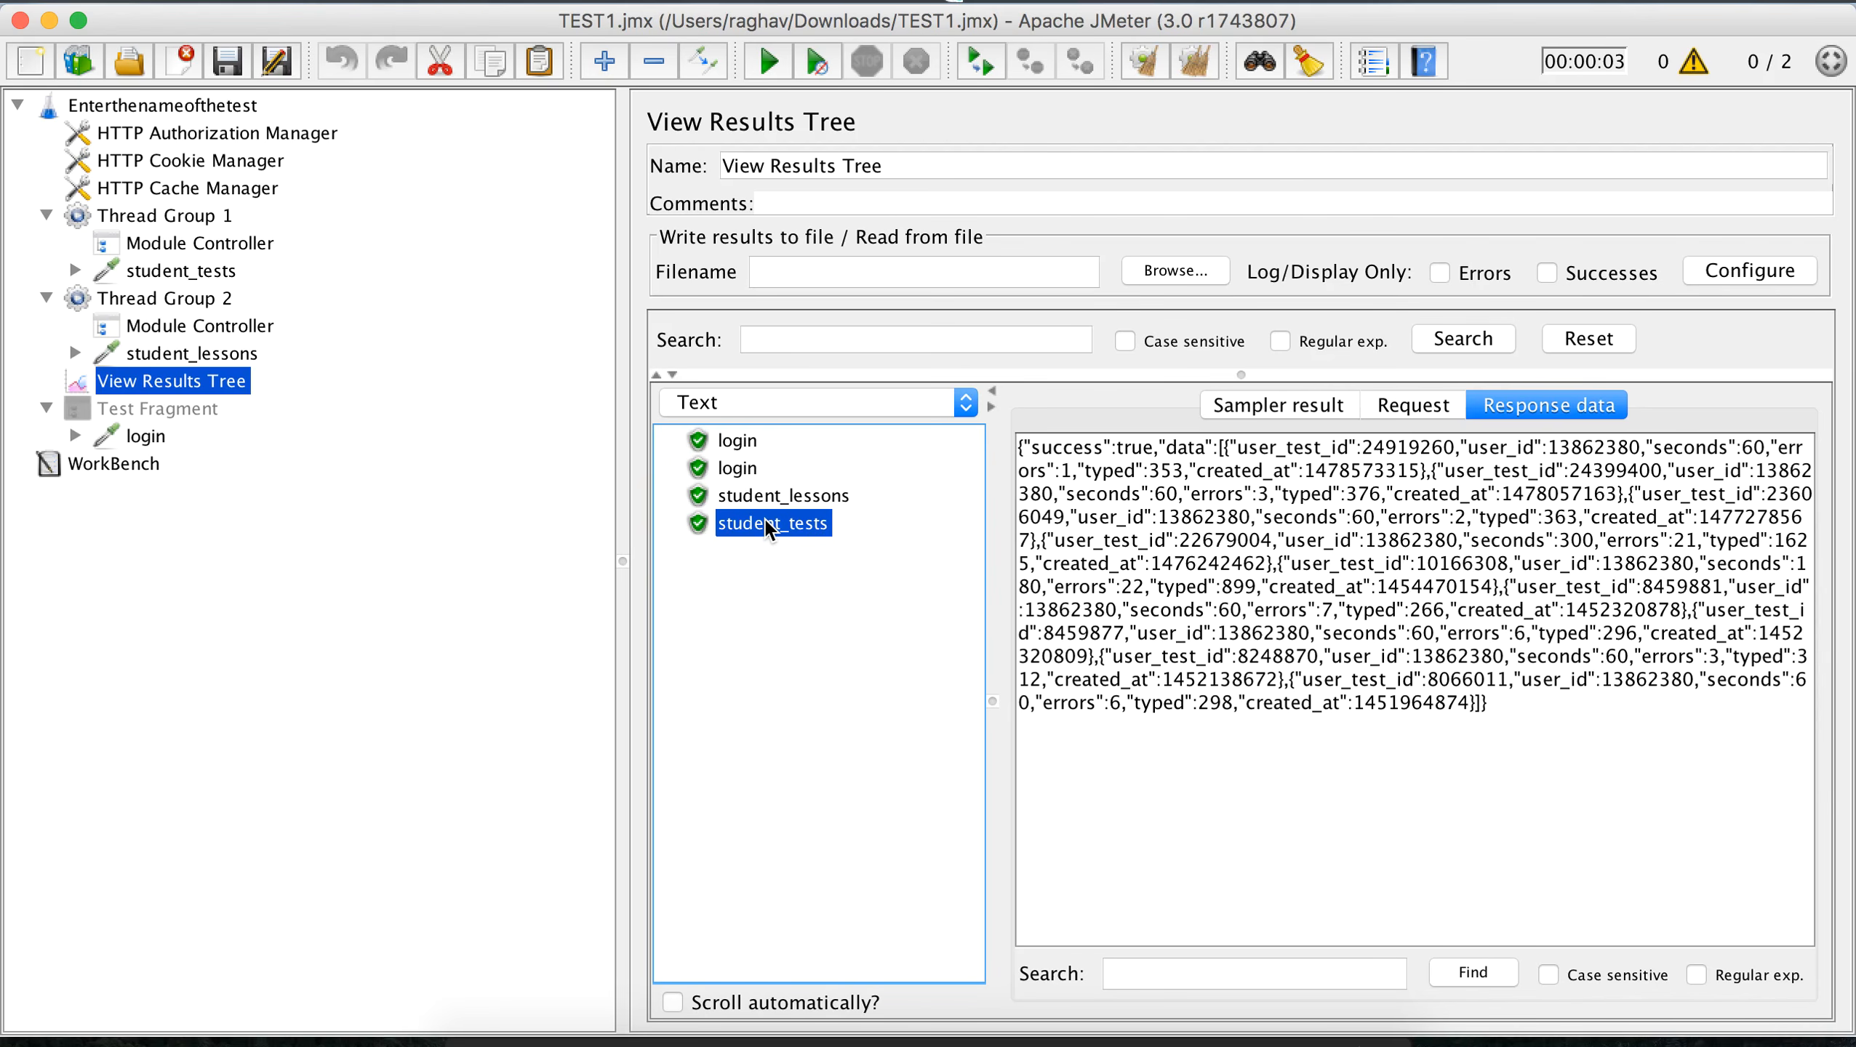
left_click(144, 437)
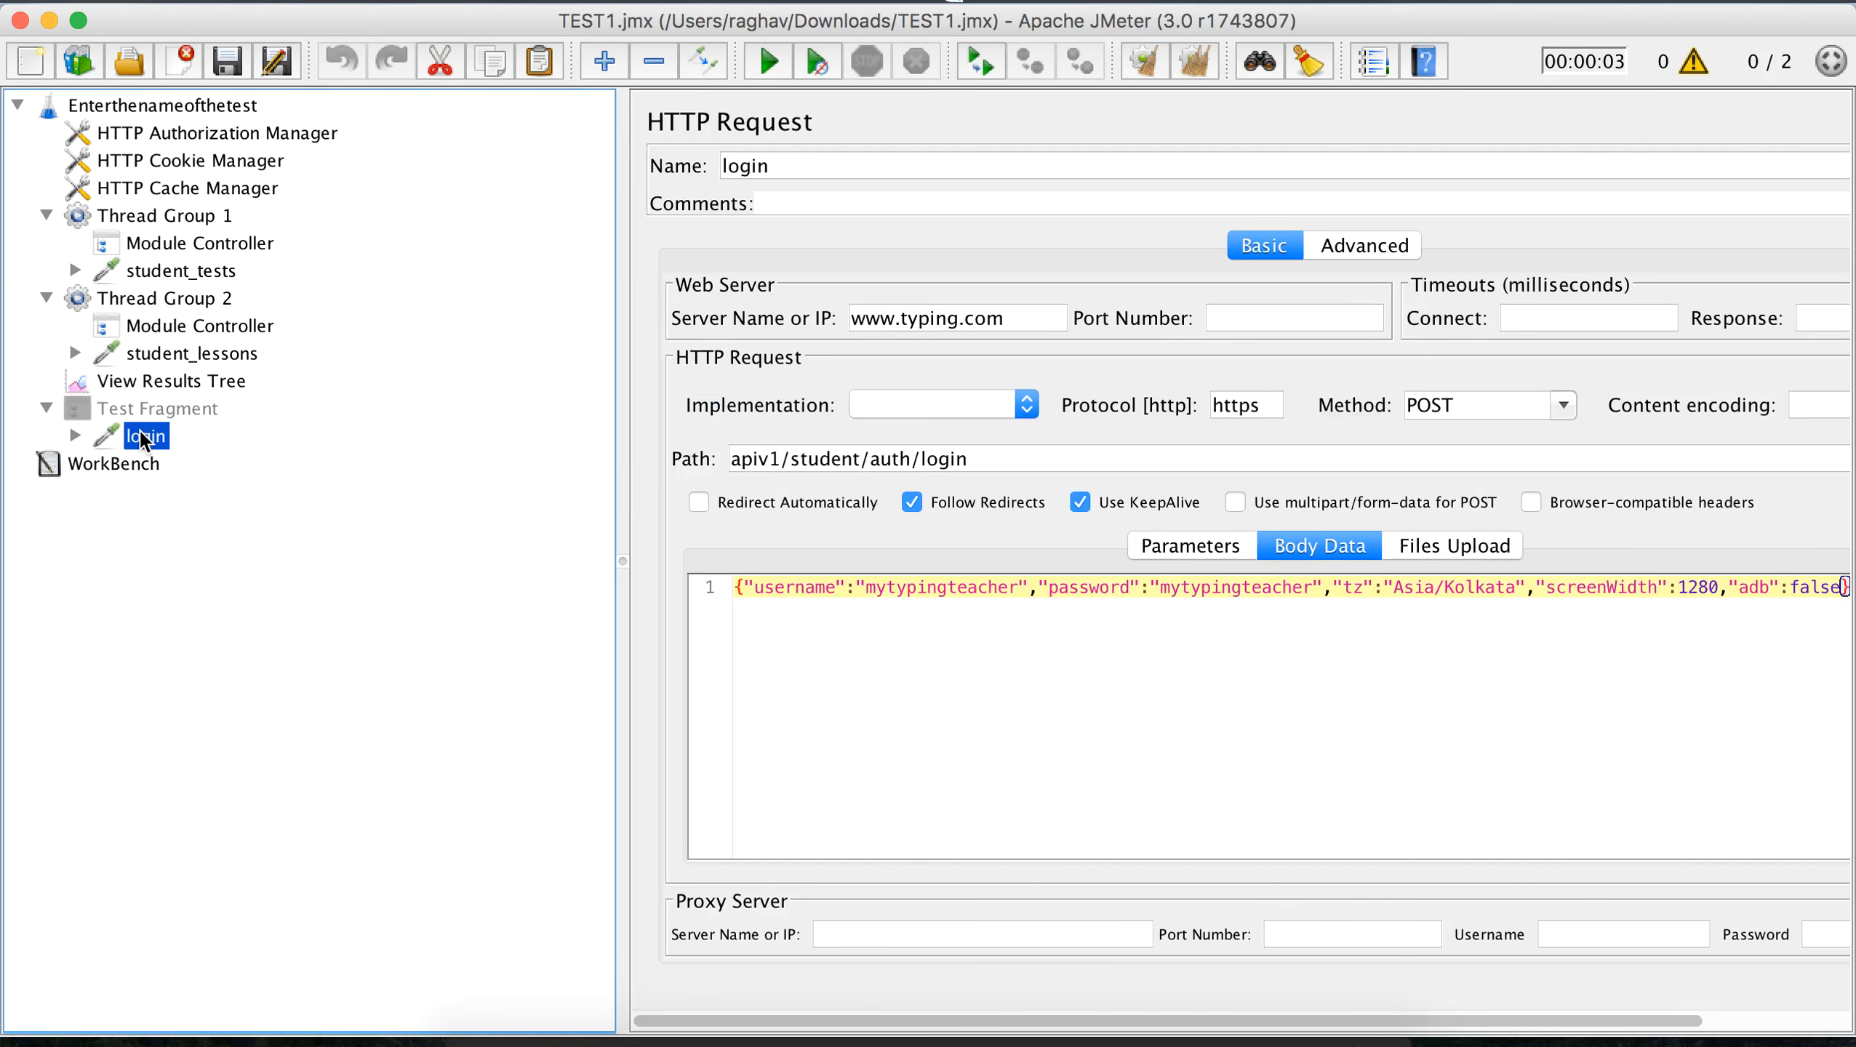
left_click(166, 215)
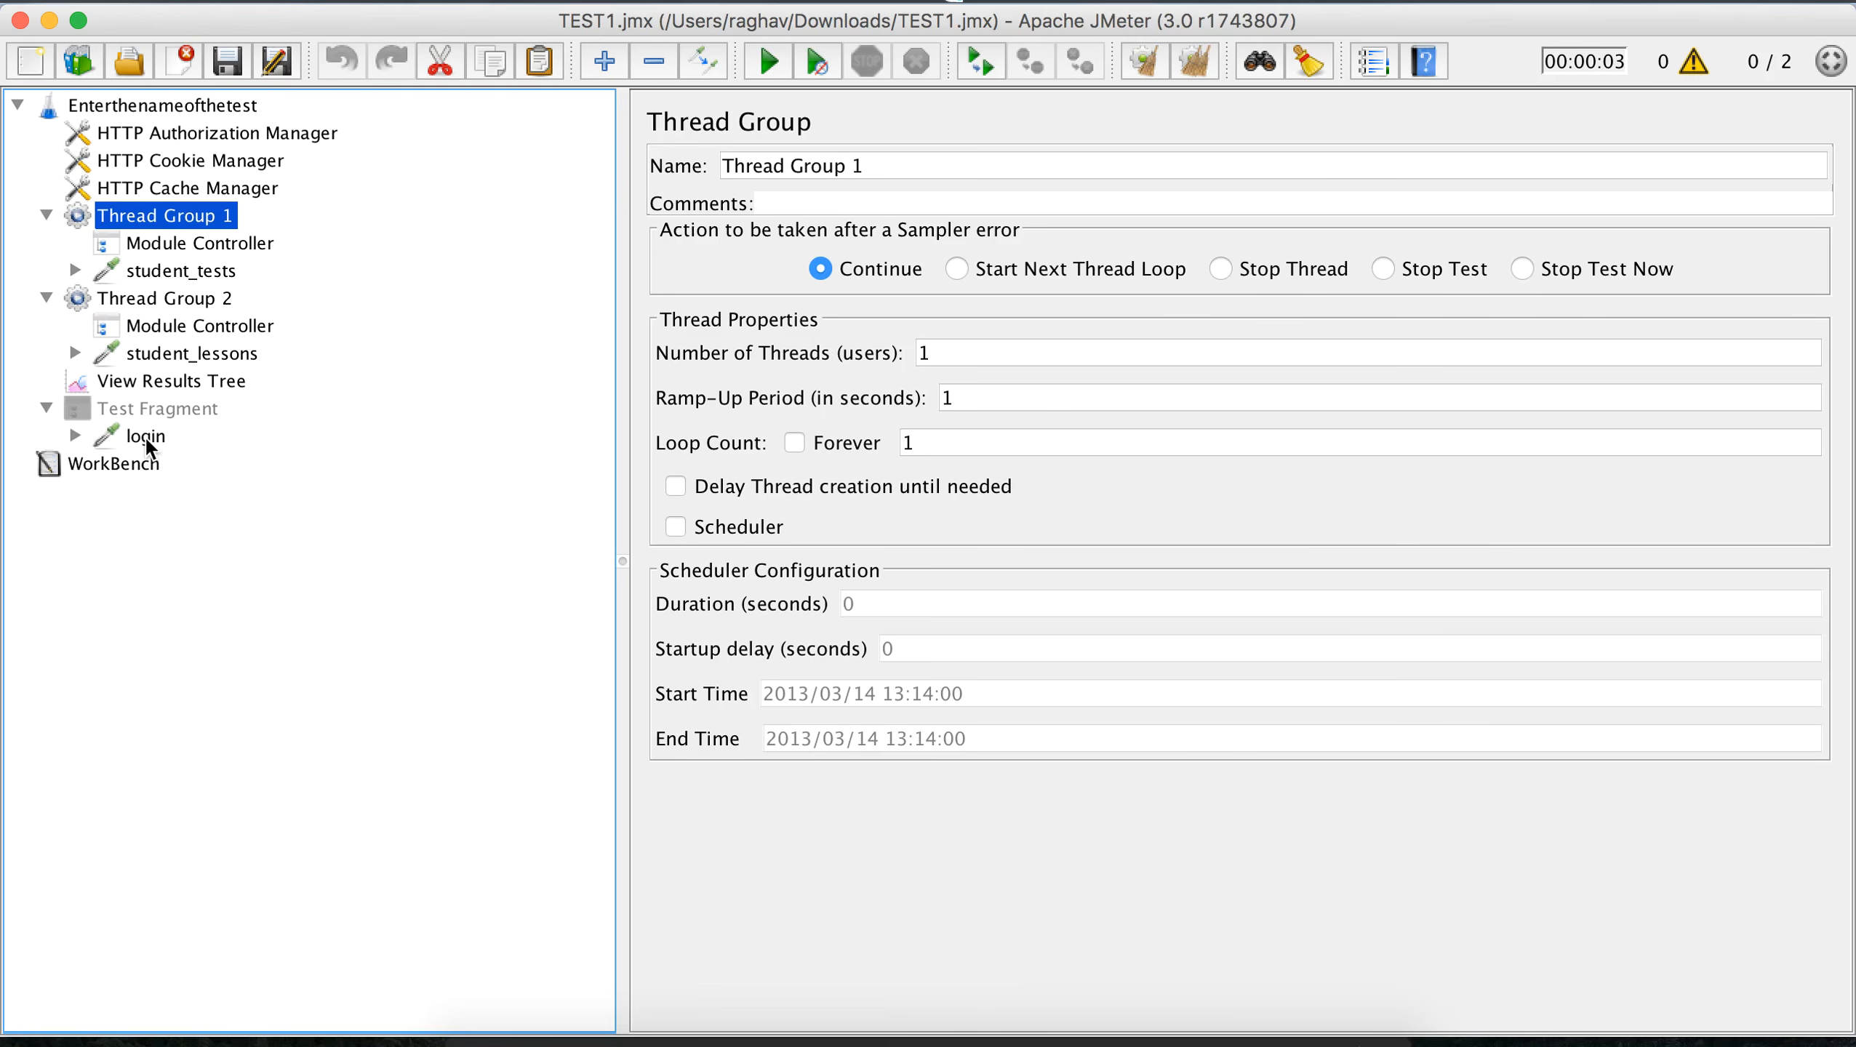
Step: Compare the response data of the two login samples in View Results Tree
left_click(154, 387)
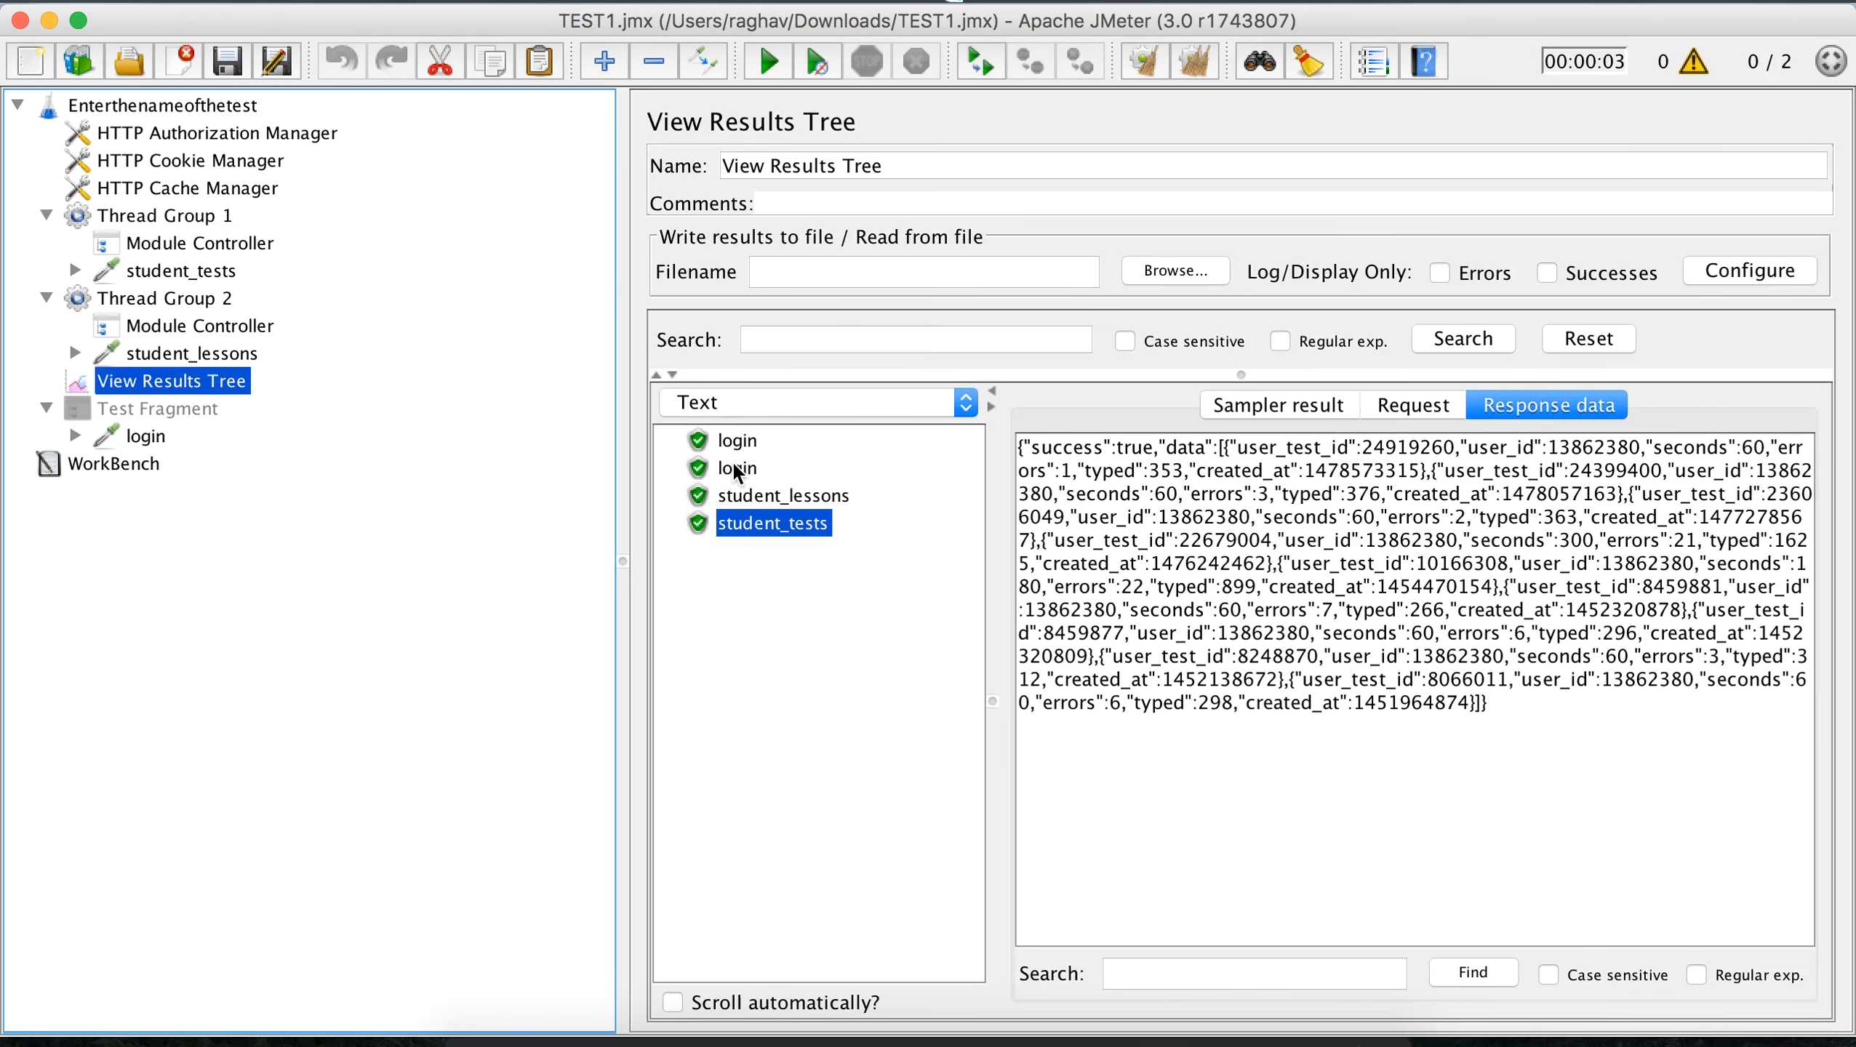
left_click(736, 442)
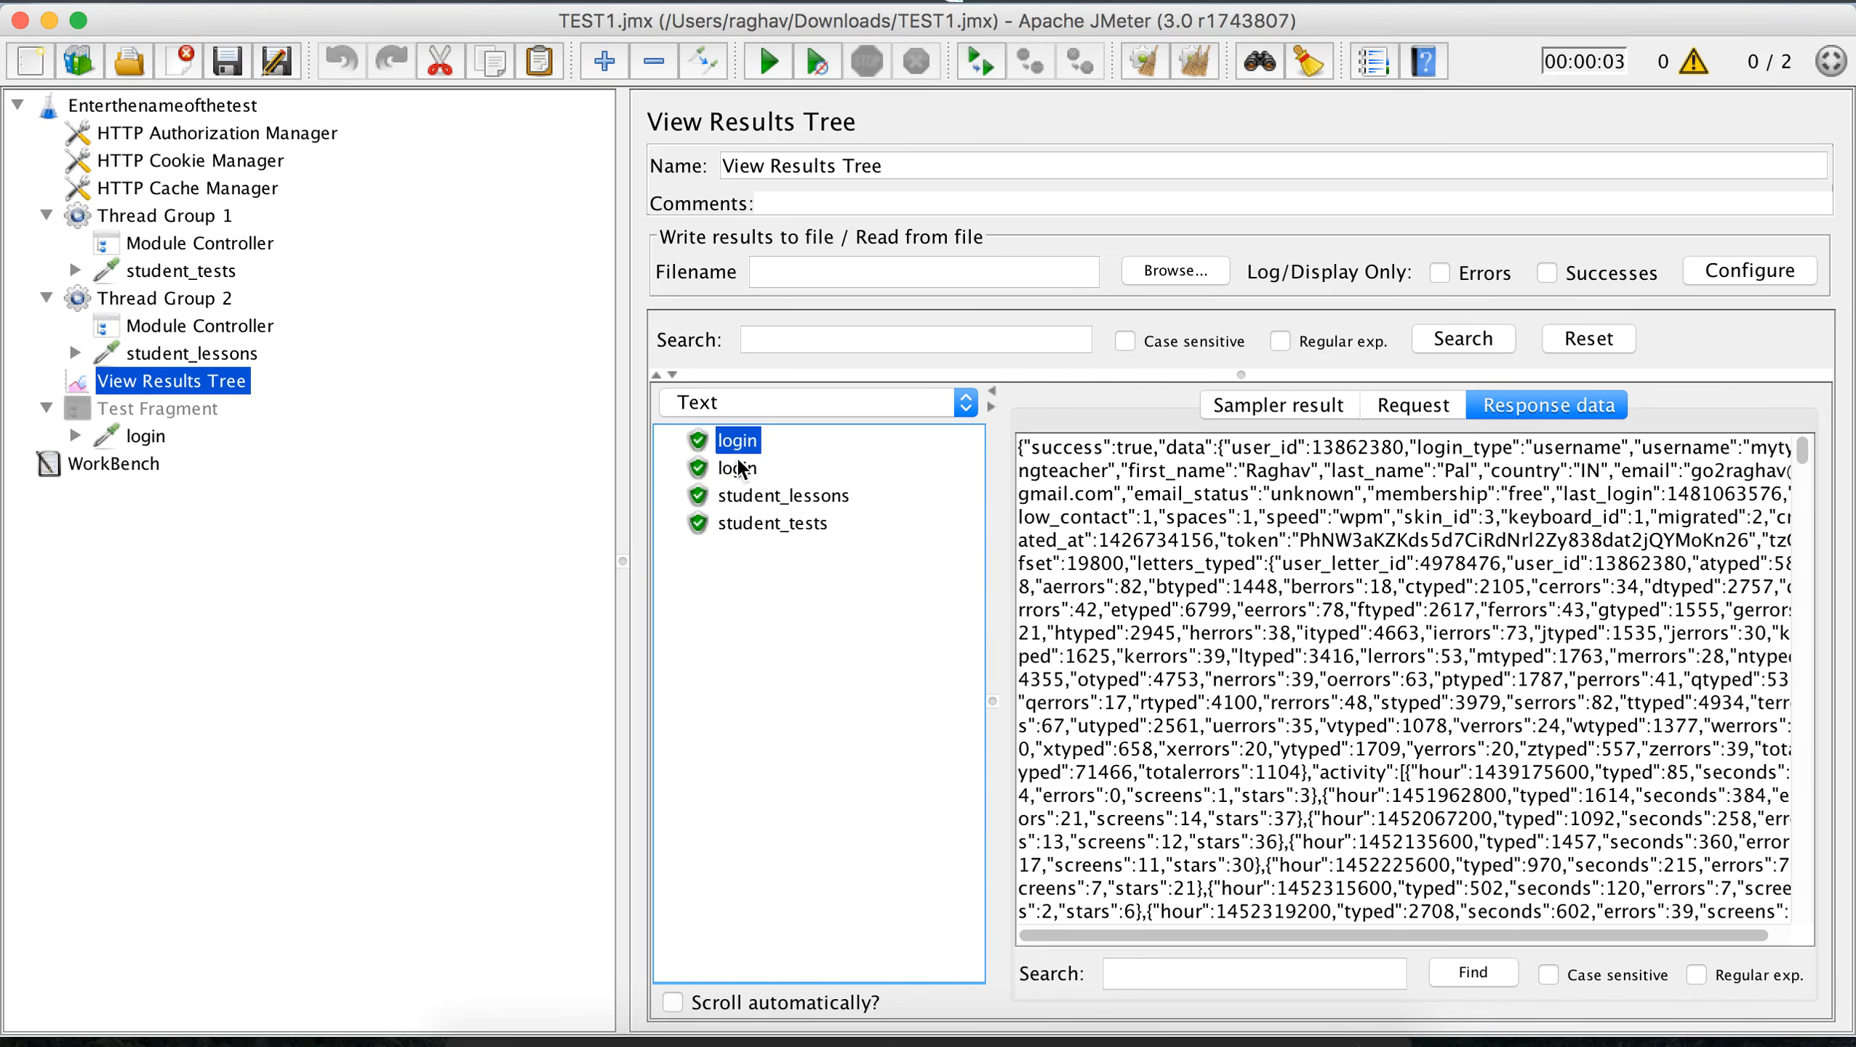
left_click(740, 471)
left_click(740, 450)
left_click(739, 467)
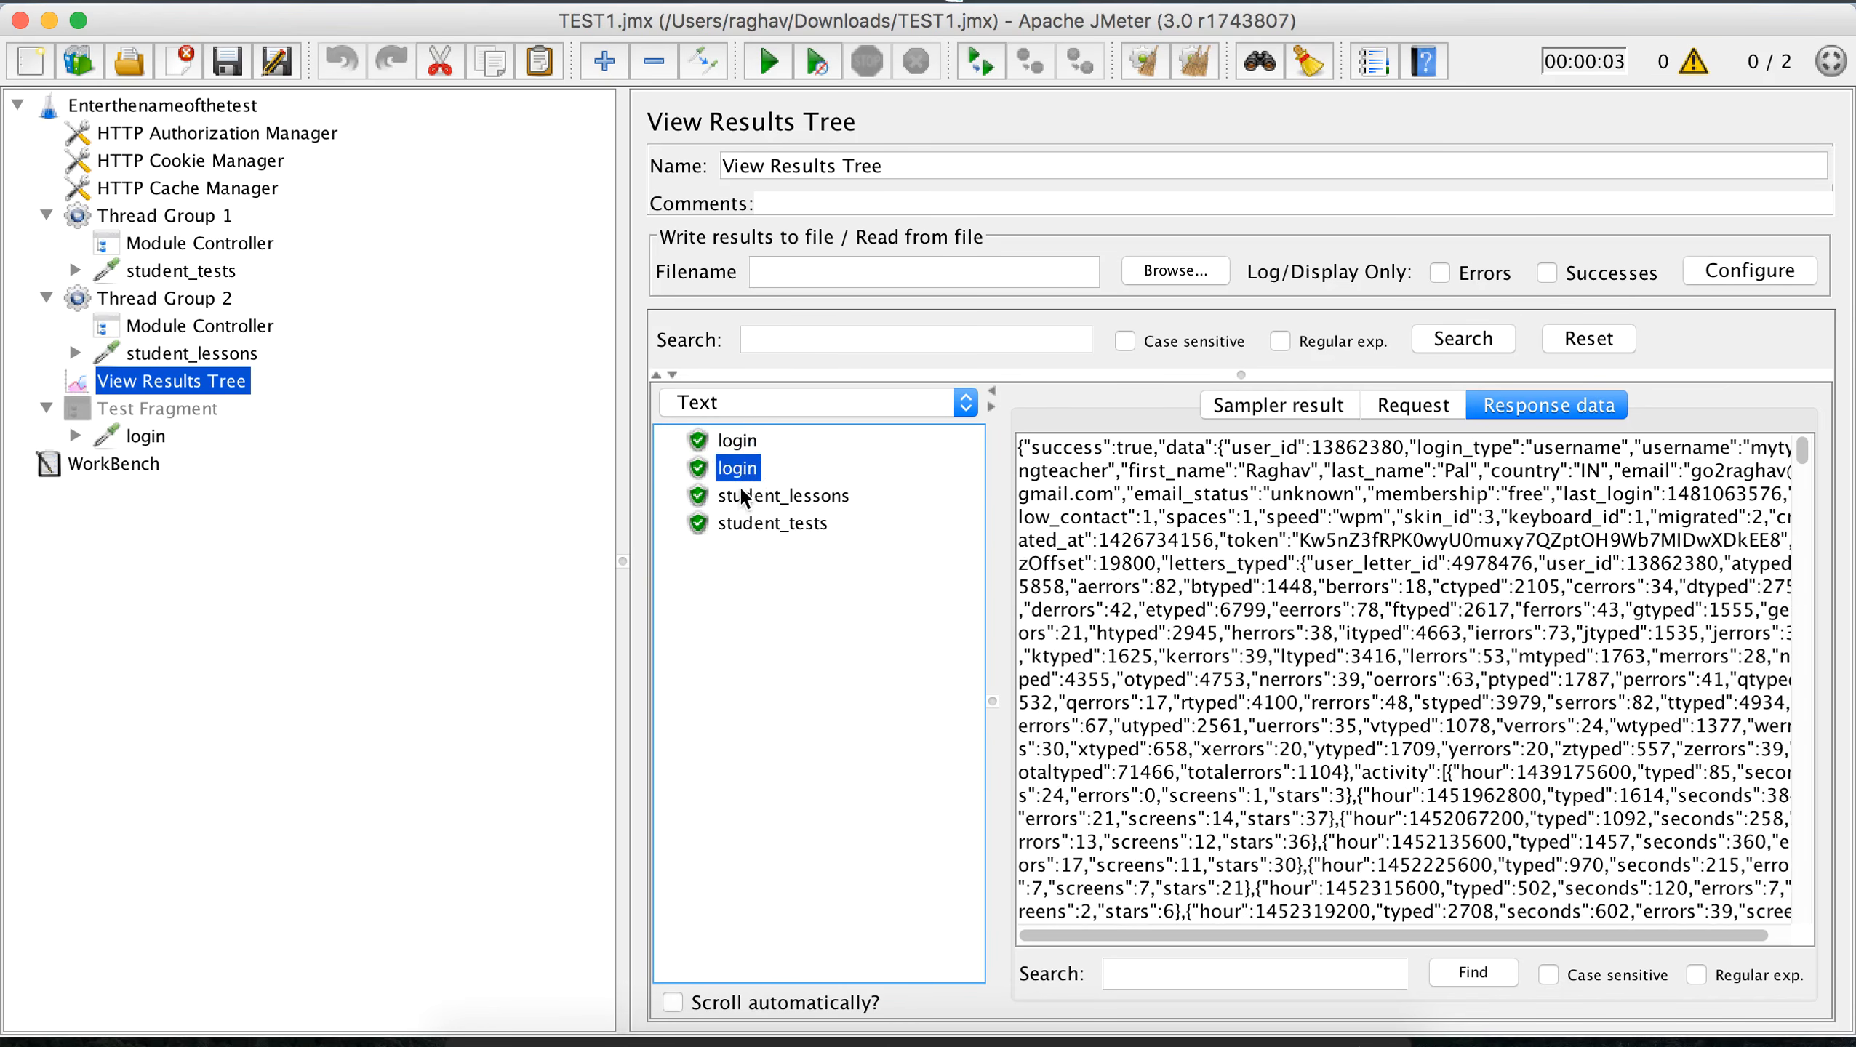
left_click(742, 496)
left_click(735, 445)
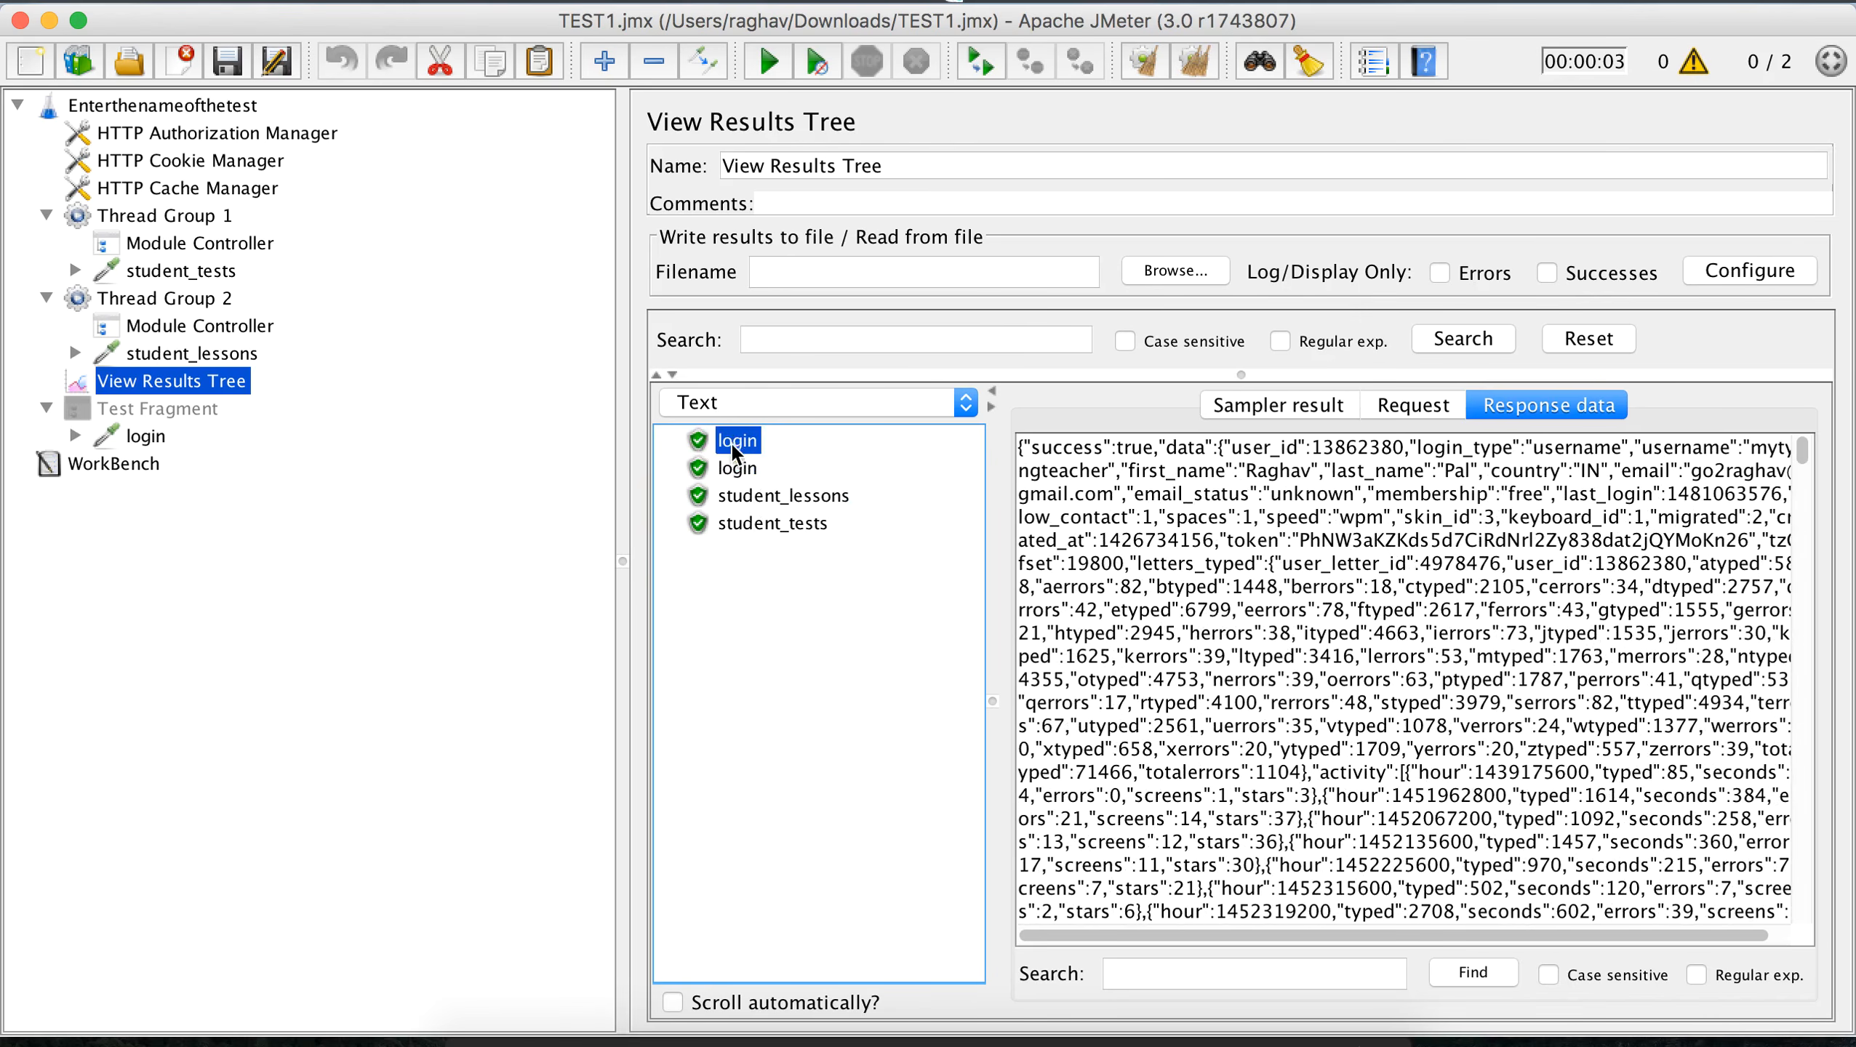
left_click(735, 473)
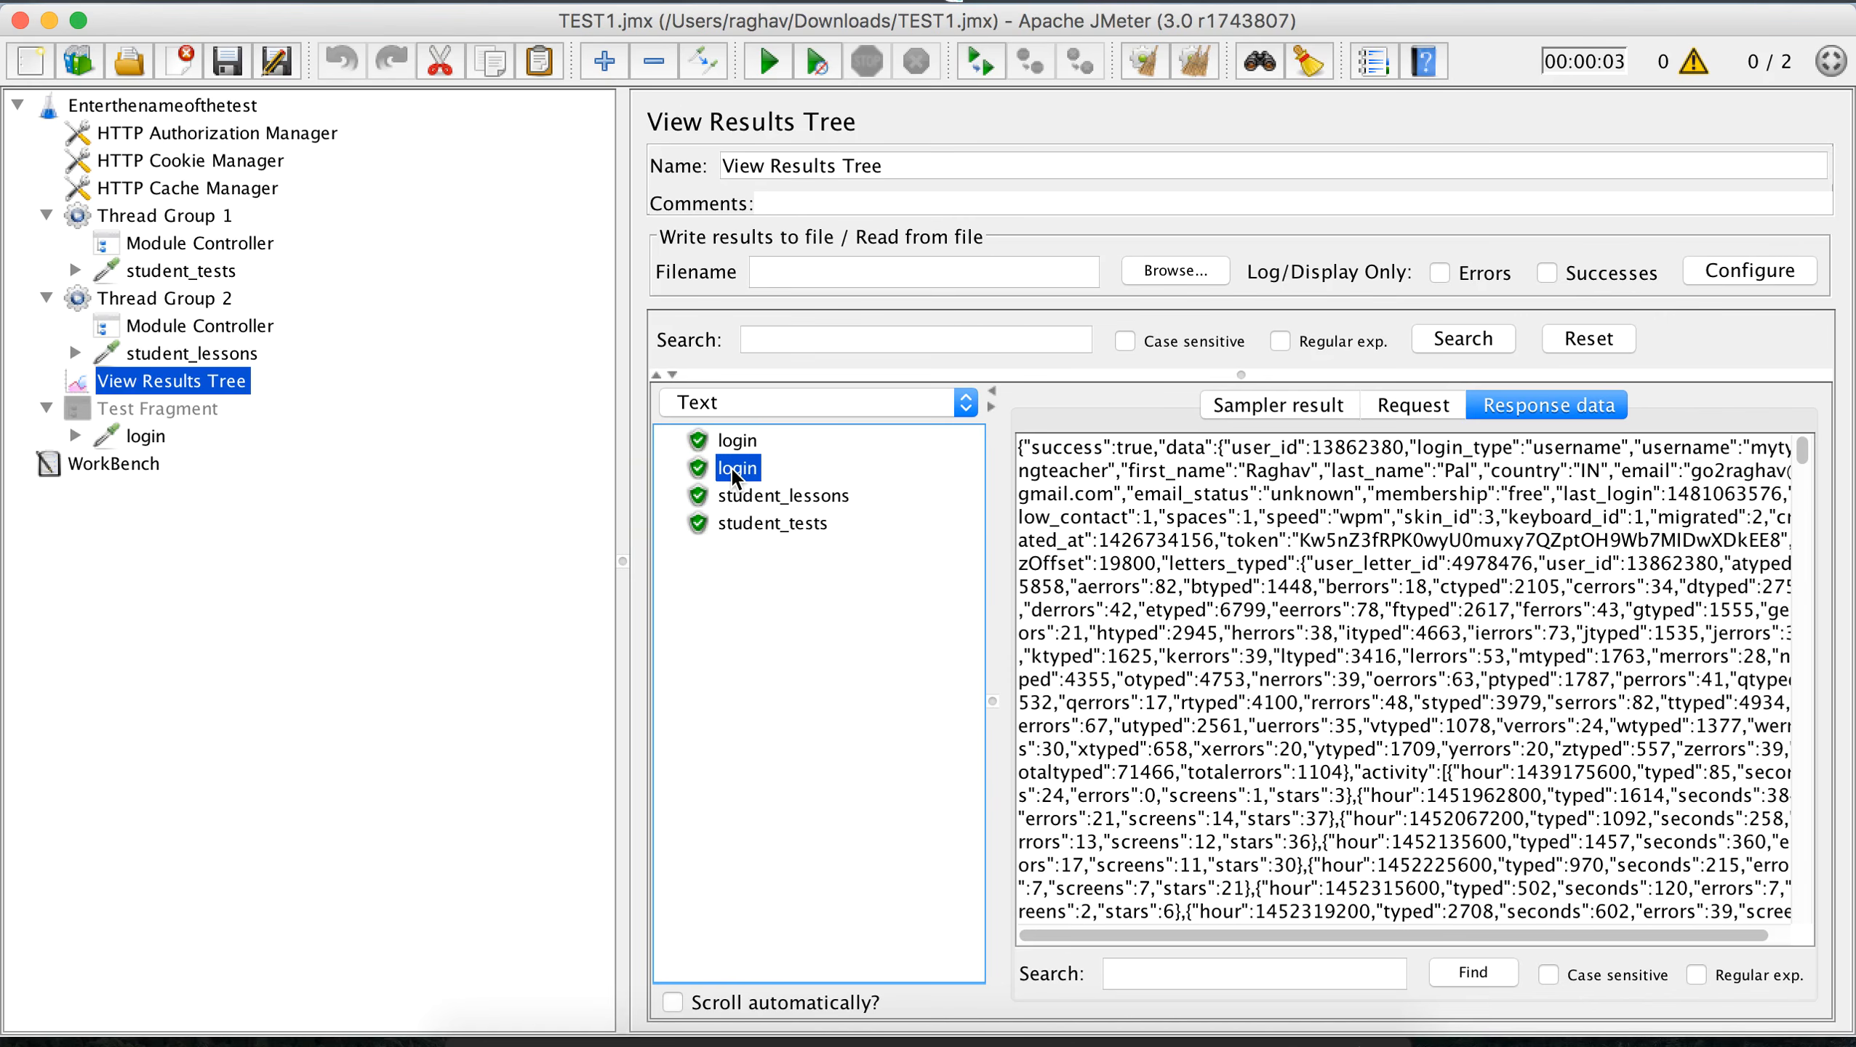
Step: Save the login request as a test fragment file named TEST1Login.jmx in the Downloads folder
left_click(178, 219)
left_click(147, 440)
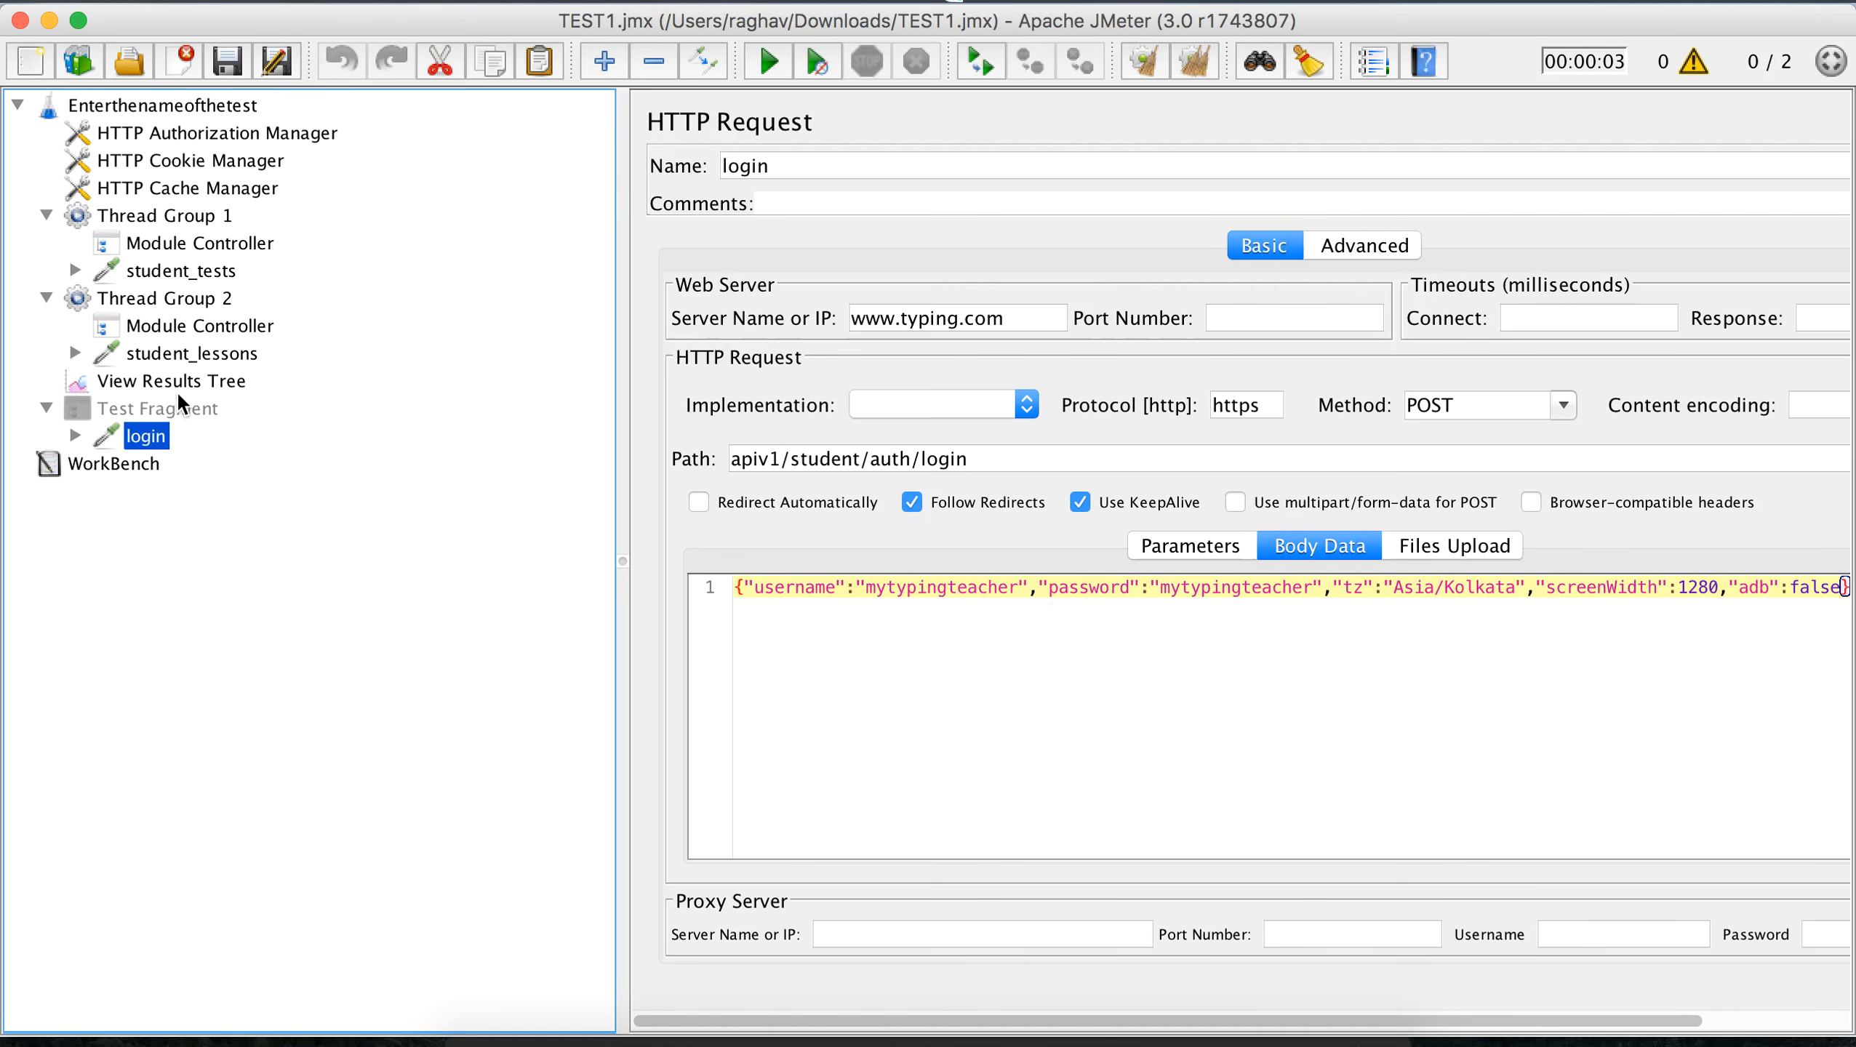
right_click(145, 437)
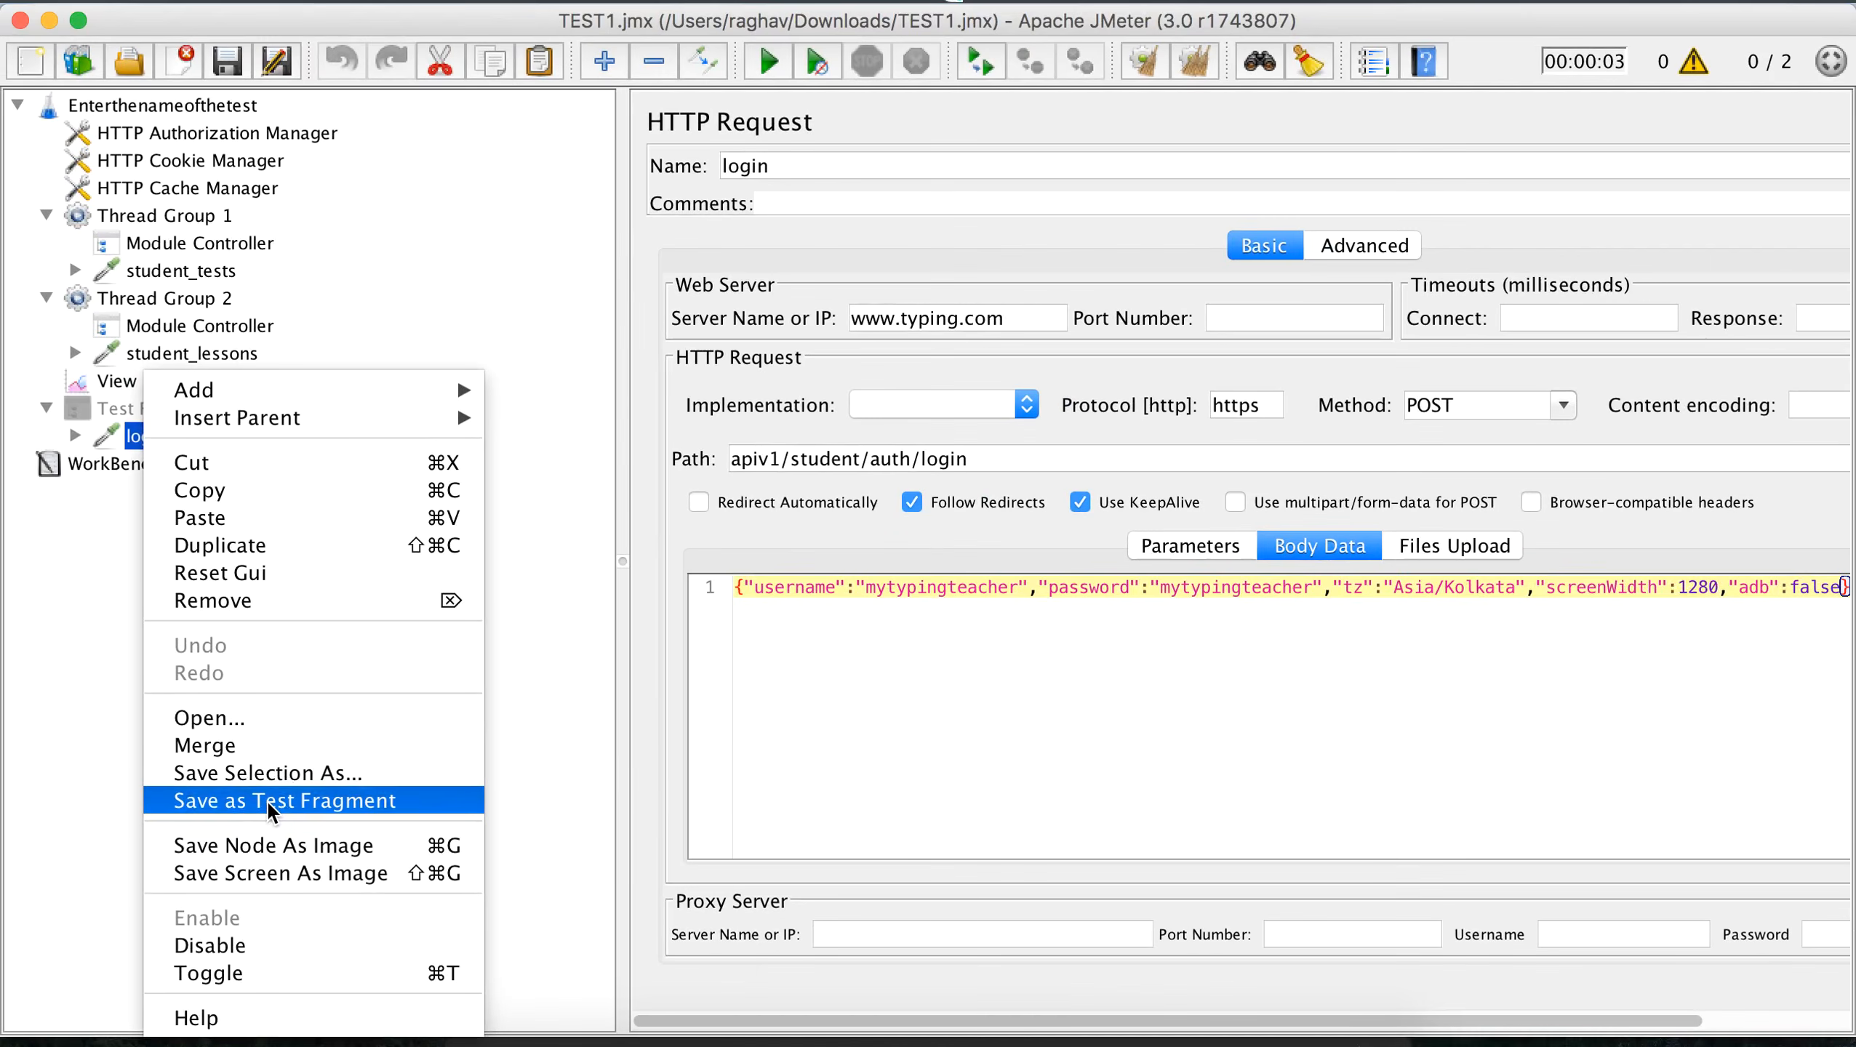
left_click(209, 798)
left_click(850, 287)
type("Login.jmx")
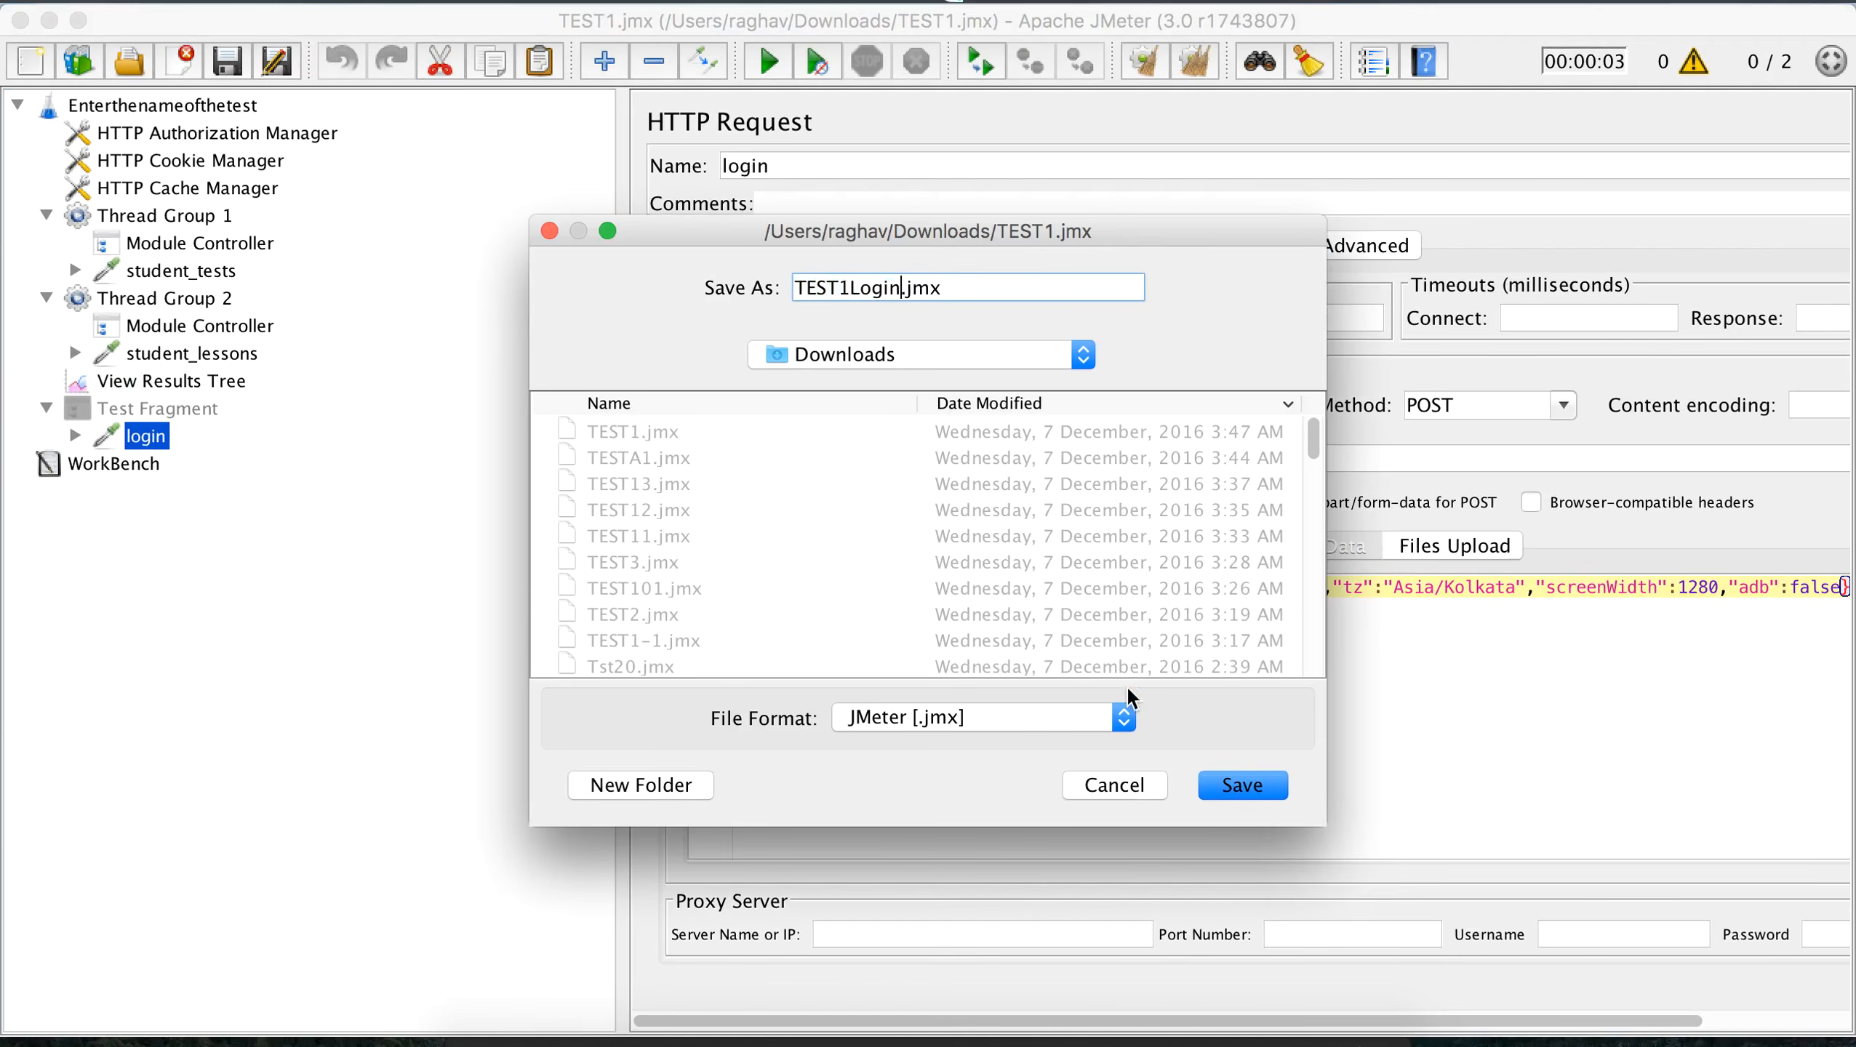
left_click(1240, 792)
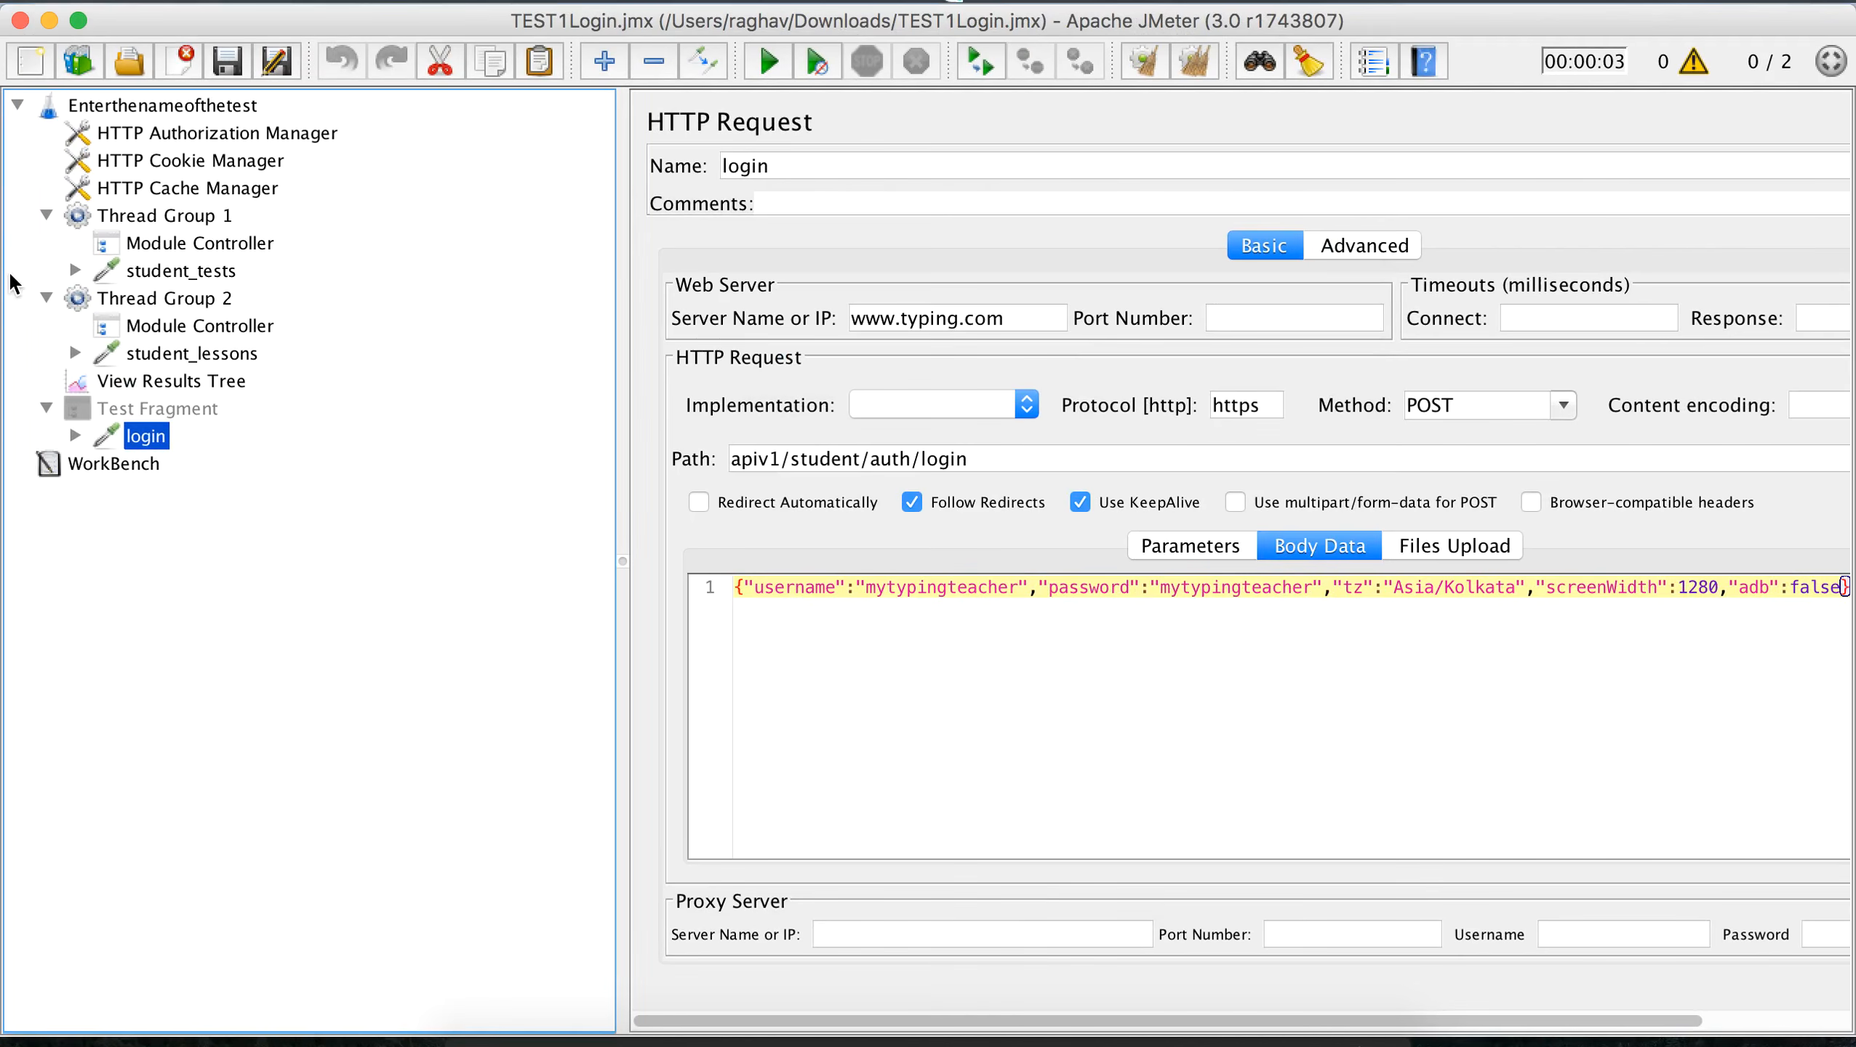
Step: Add a new Thread Group to the test plan and place it between Thread Group 2 and View Results Tree
left_click(178, 216)
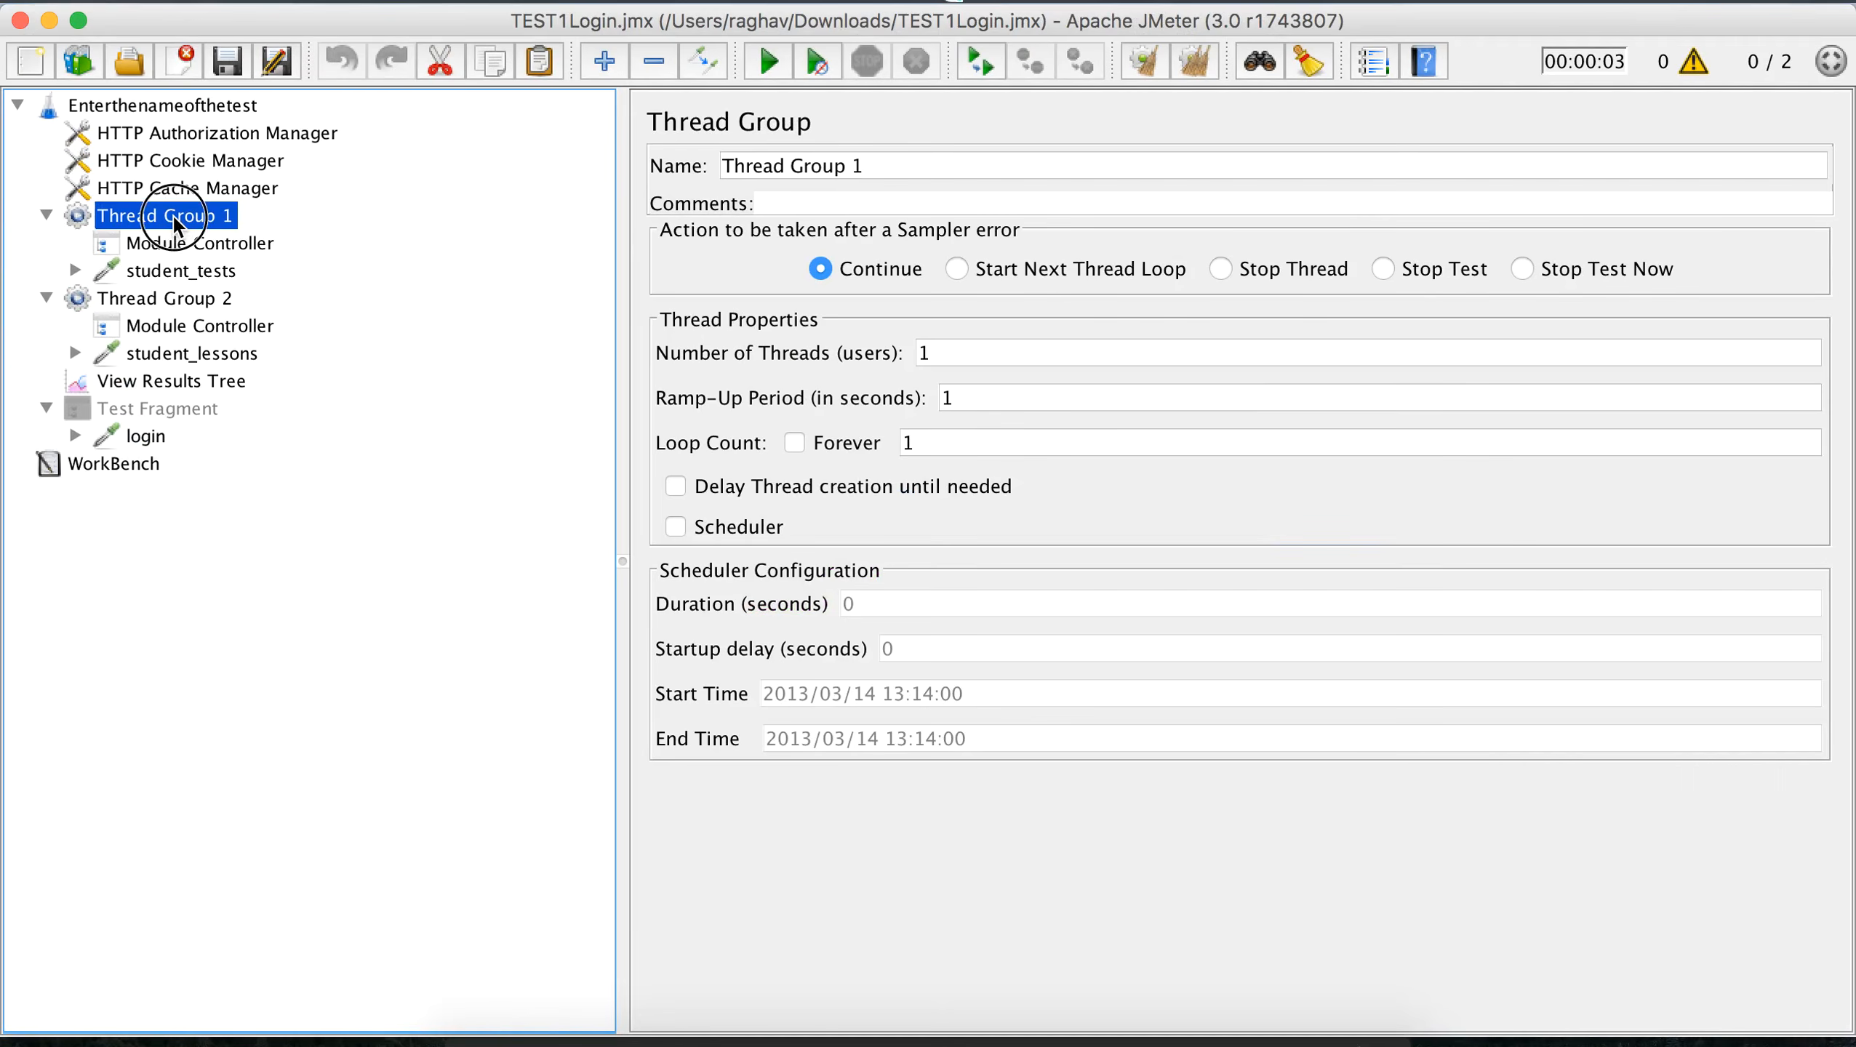
left_click(158, 108)
right_click(157, 109)
mouse_move(308, 120)
mouse_move(586, 124)
left_click(818, 121)
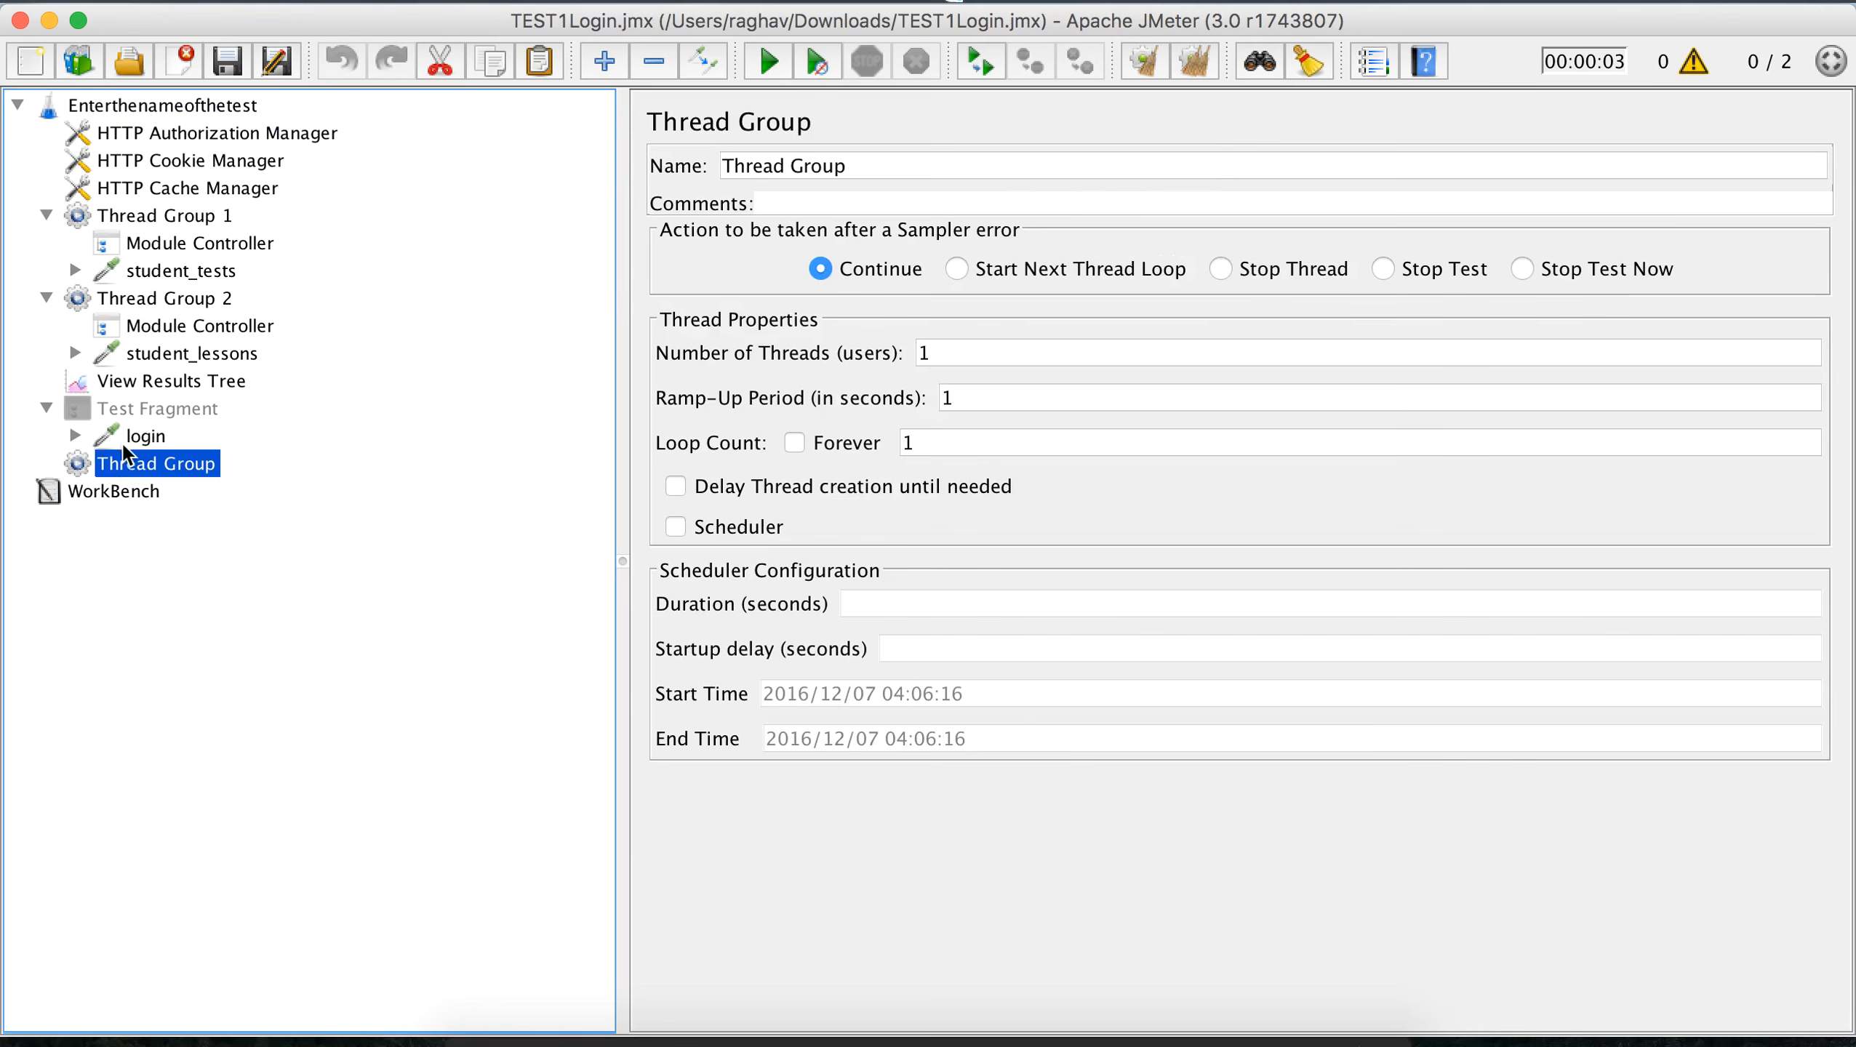
left_click_drag(145, 461, 139, 378)
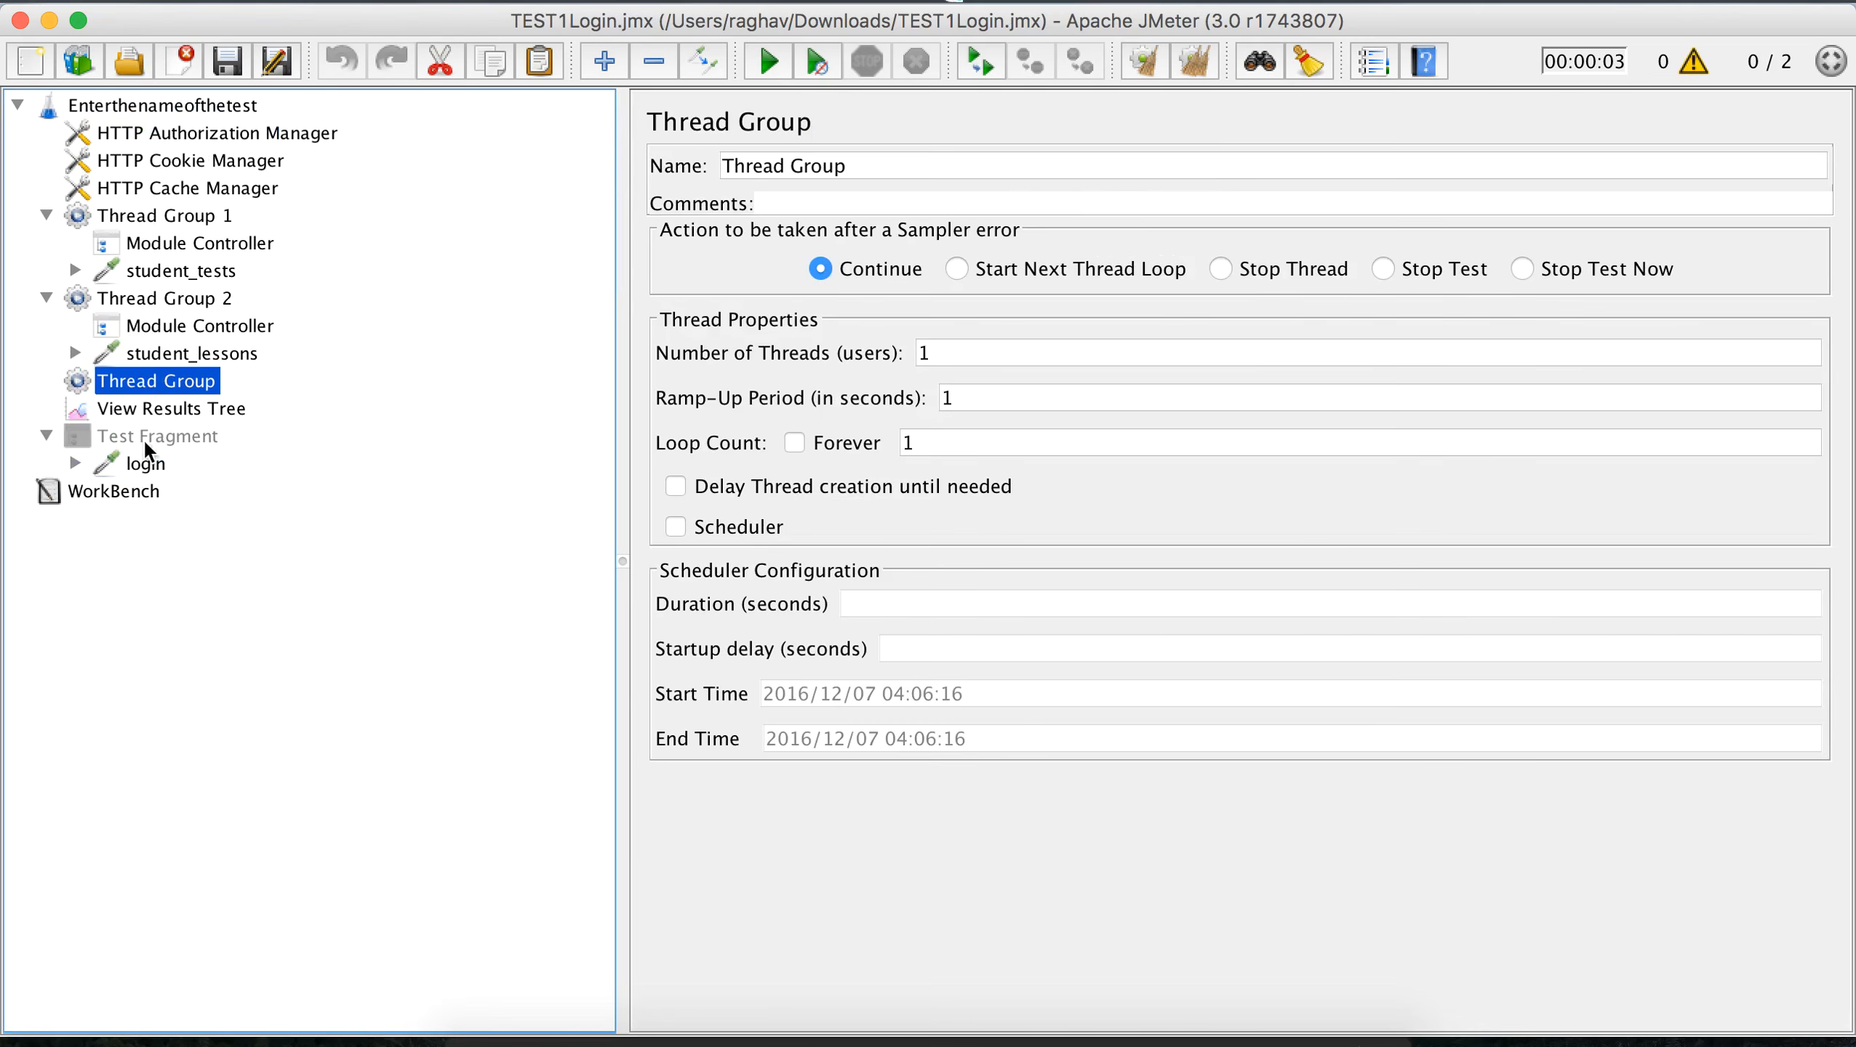
Step: Add an Include Controller to the new Thread Group and set its included test plan to TEST1Login.jmx from Downloads
right_click(194, 387)
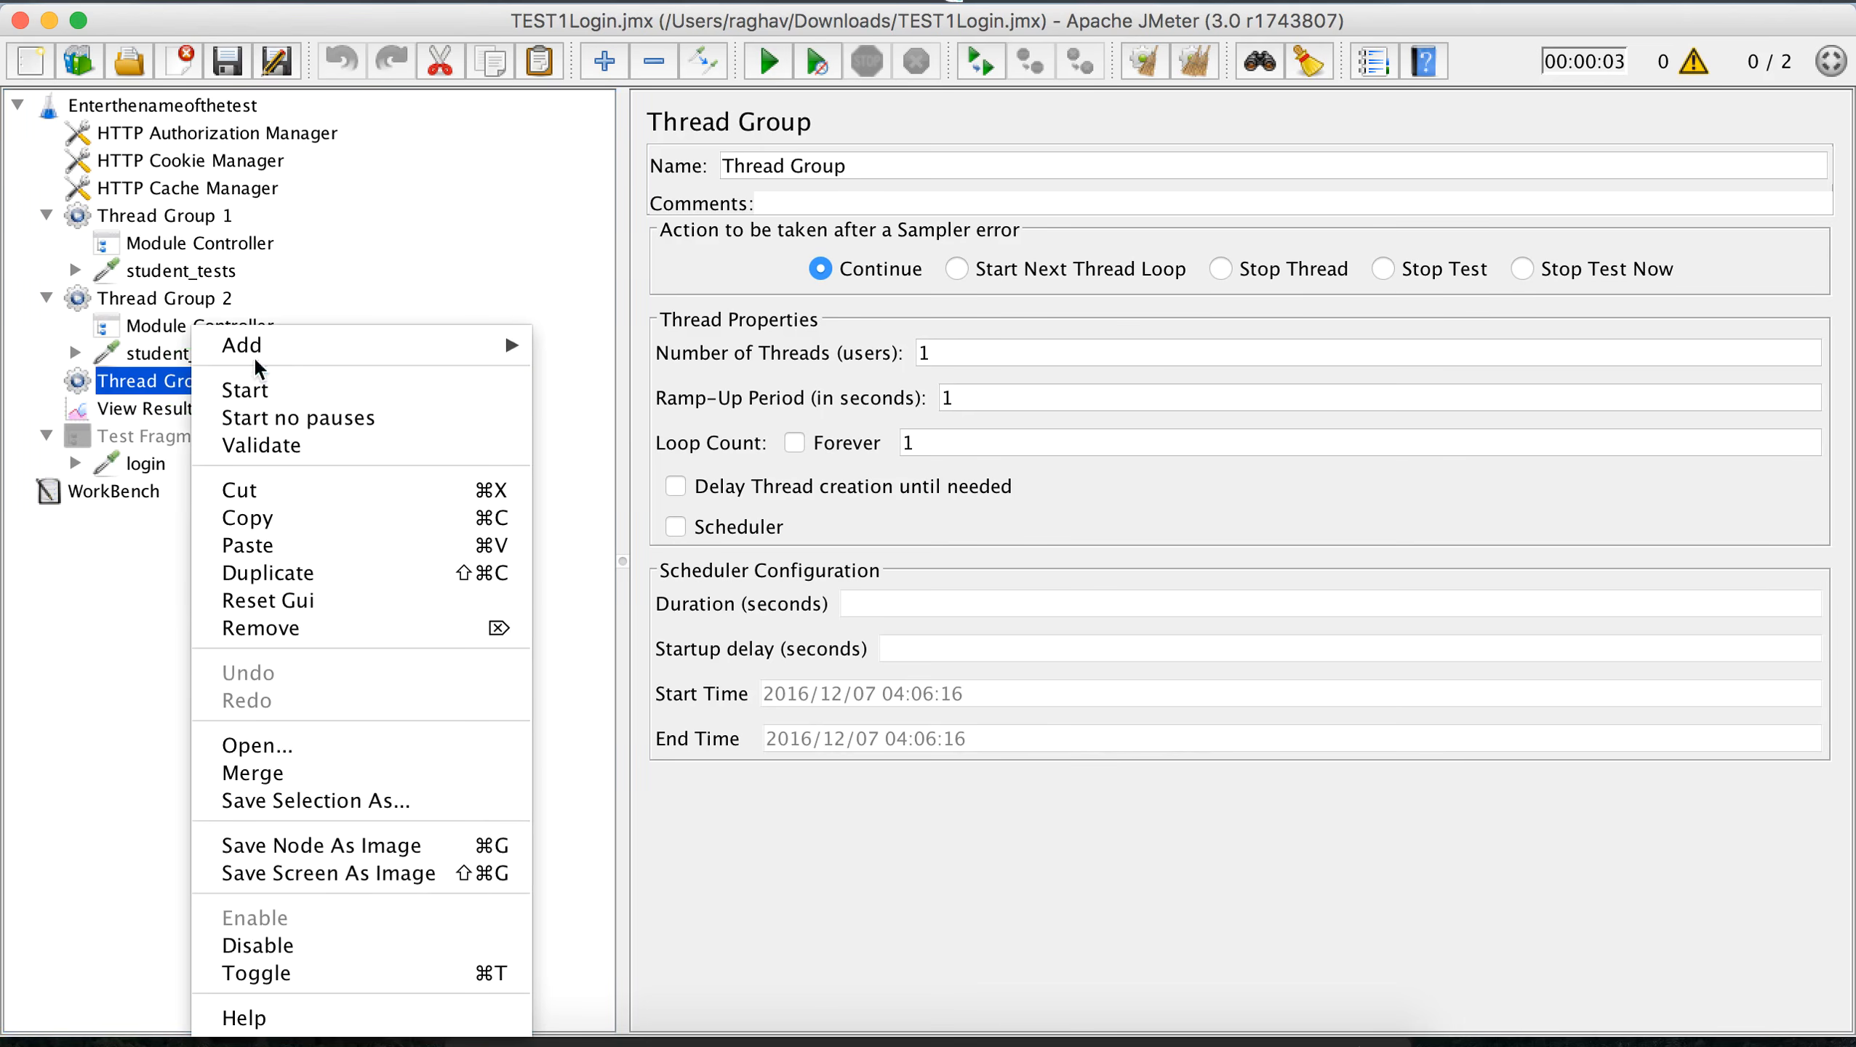
mouse_move(304, 352)
mouse_move(647, 360)
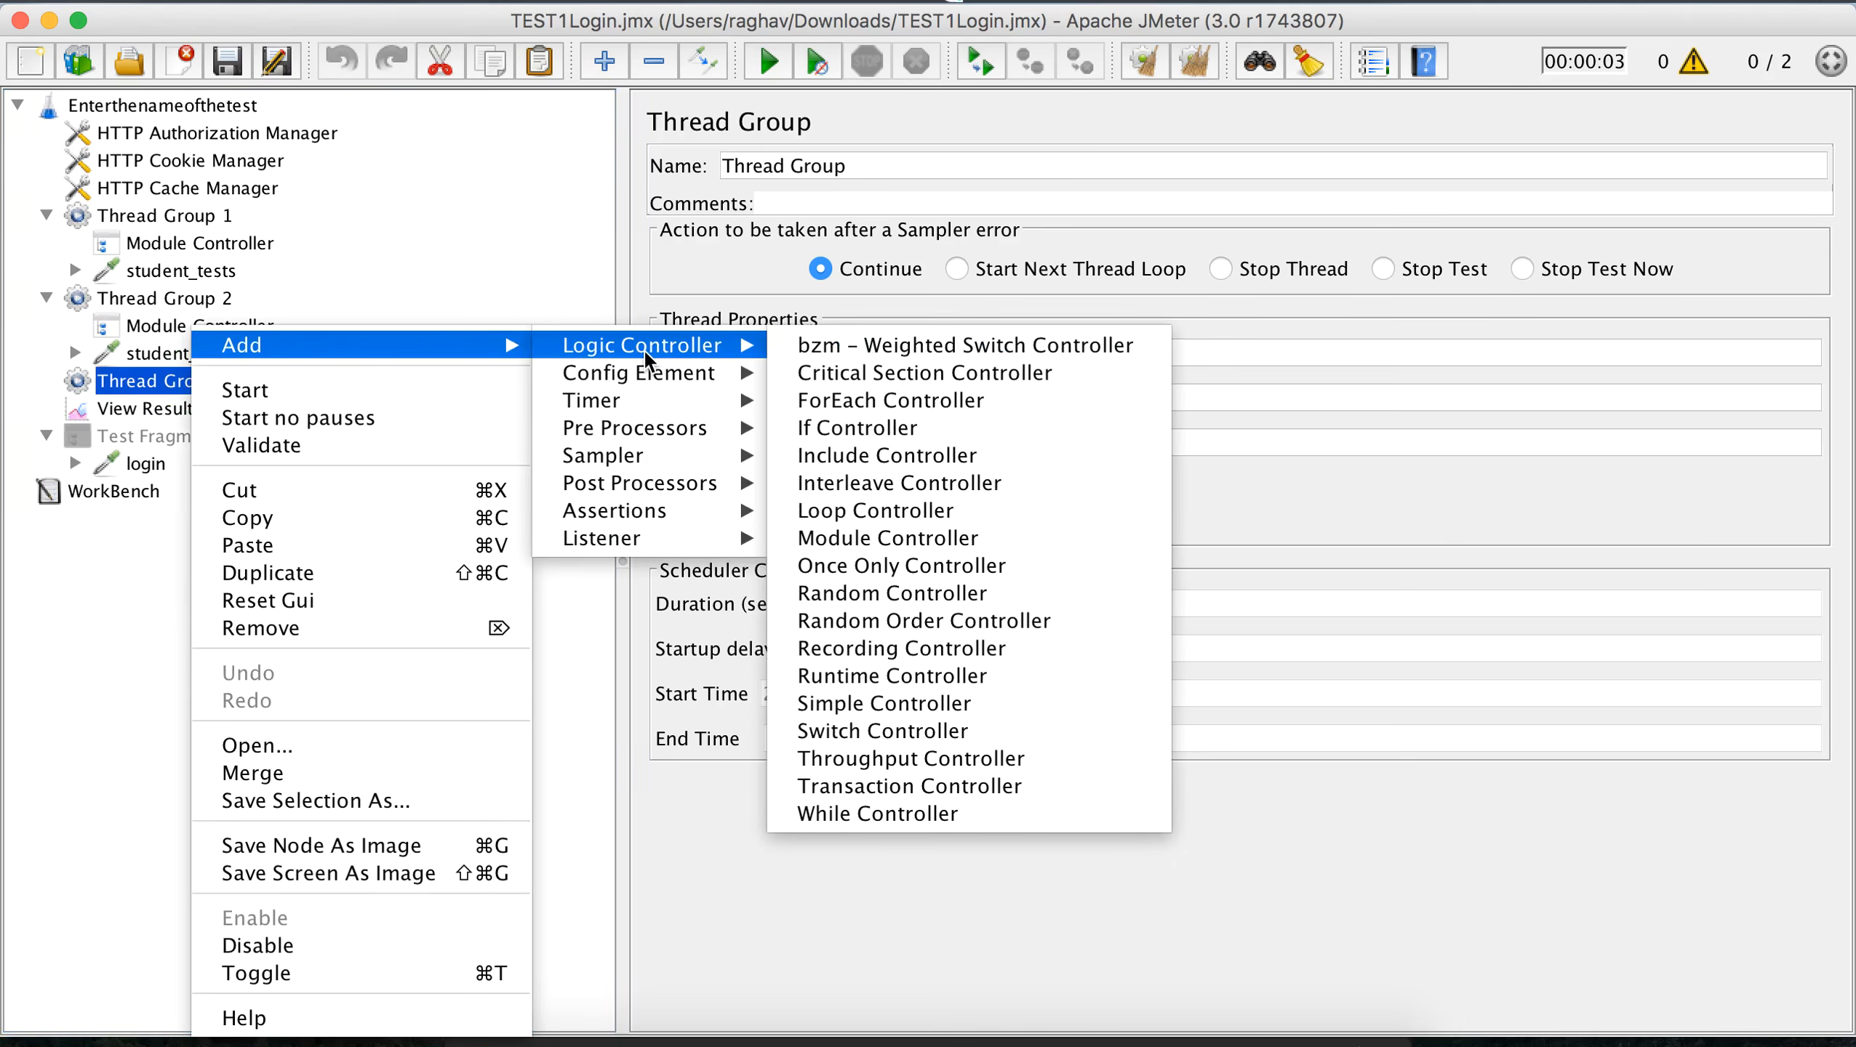
left_click(928, 456)
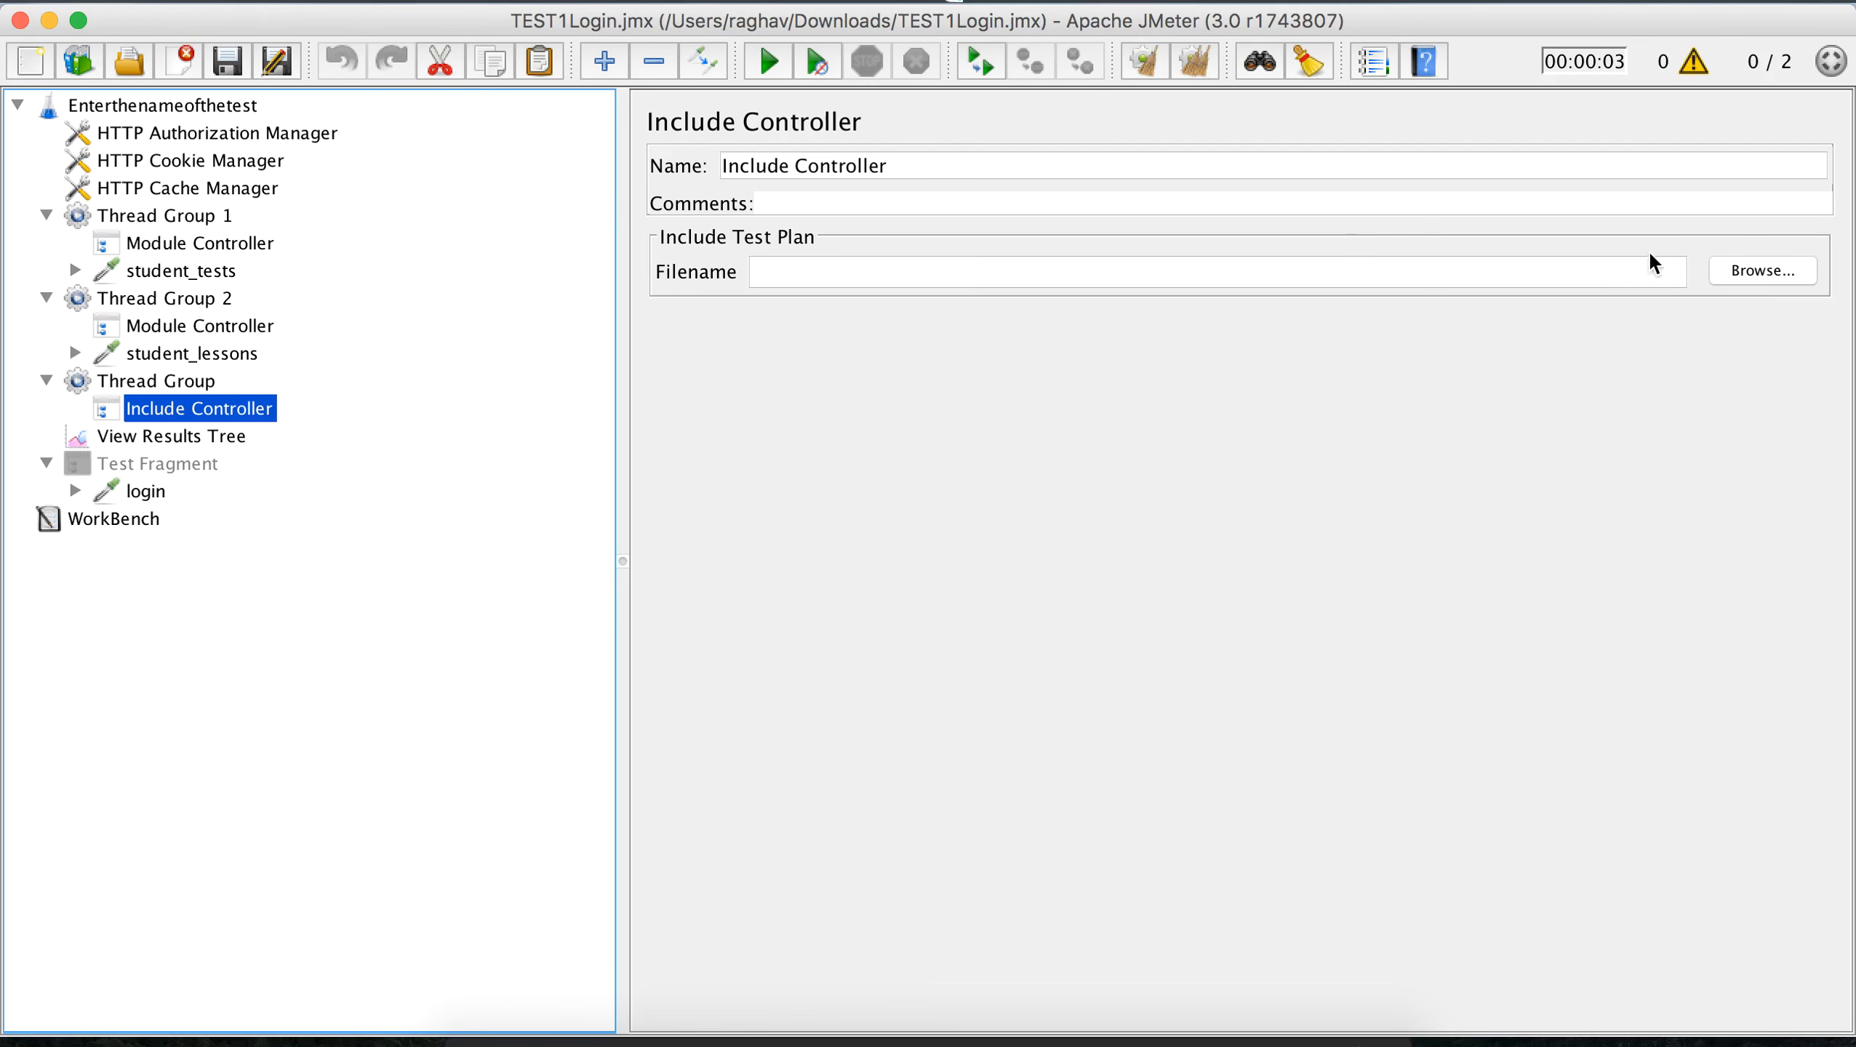
left_click(1736, 273)
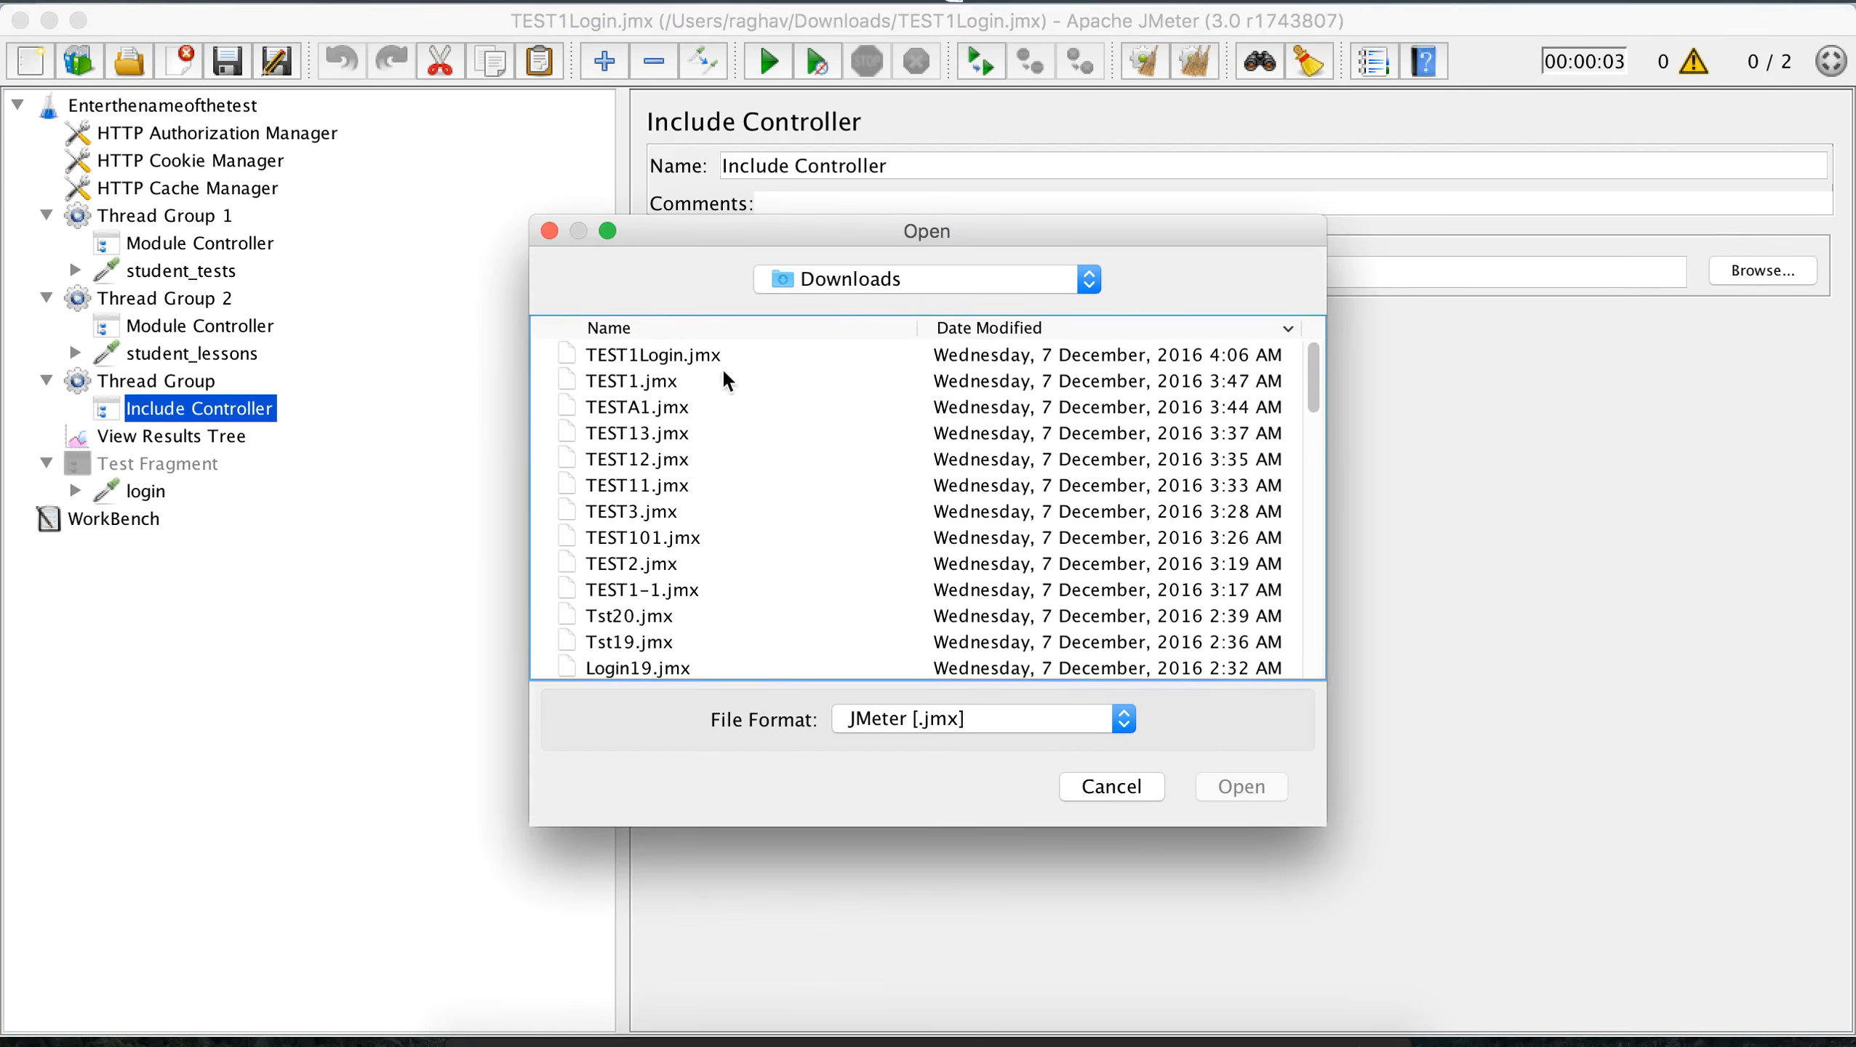
double_click(675, 359)
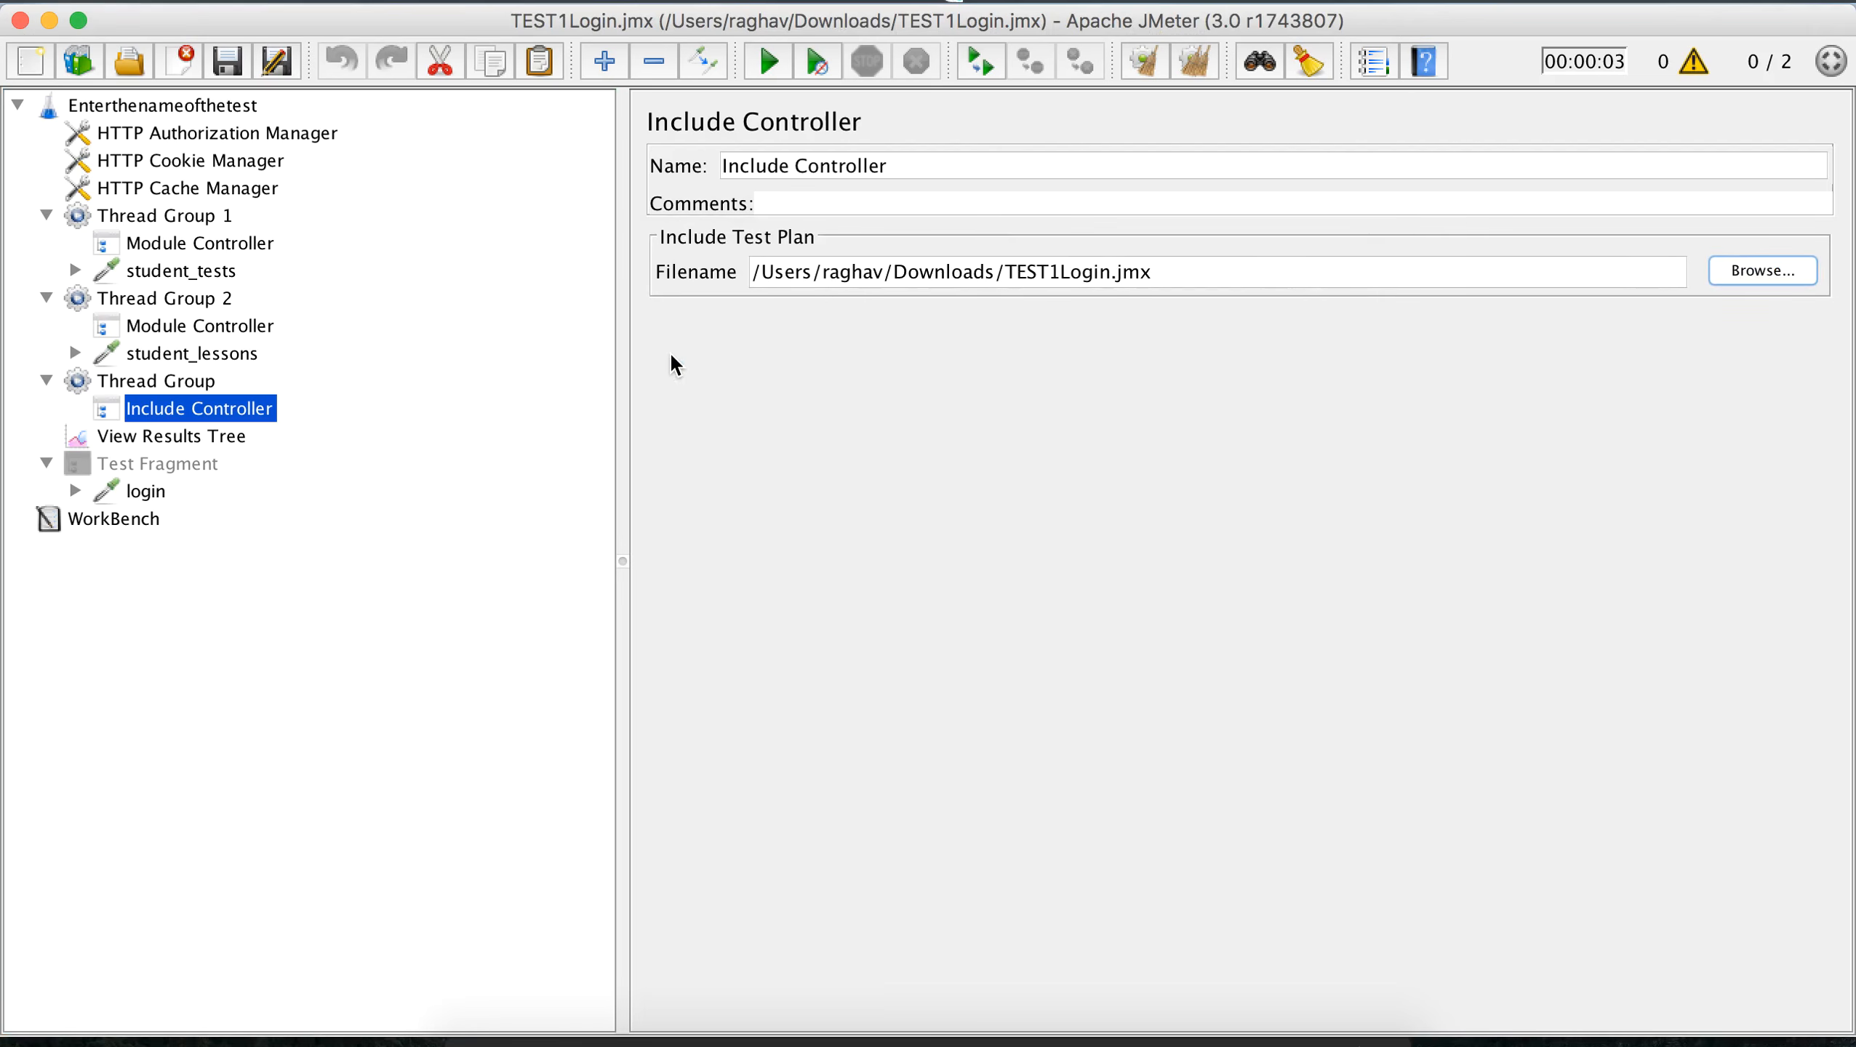
Step: Add a Simple Controller to the new Thread Group and move the student_tests and student_lessons requests into it
left_click(154, 391)
right_click(154, 392)
mouse_move(220, 346)
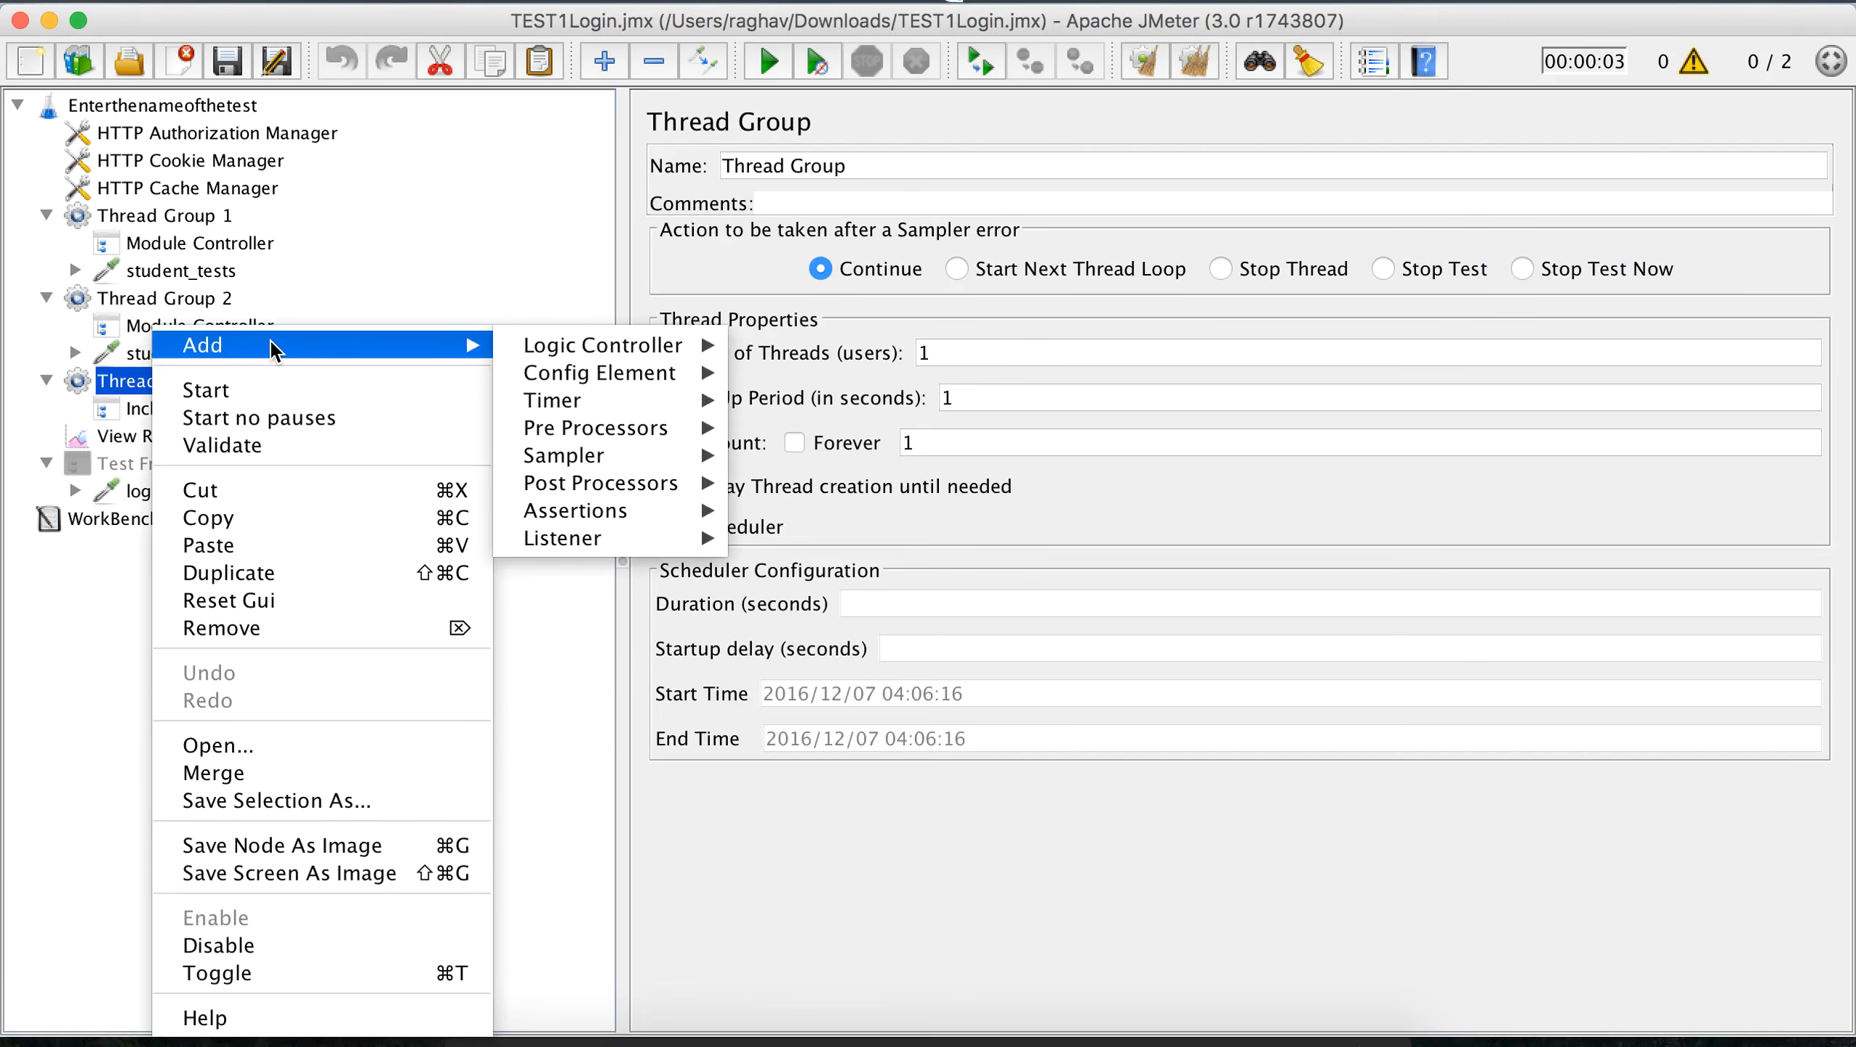
mouse_move(563, 348)
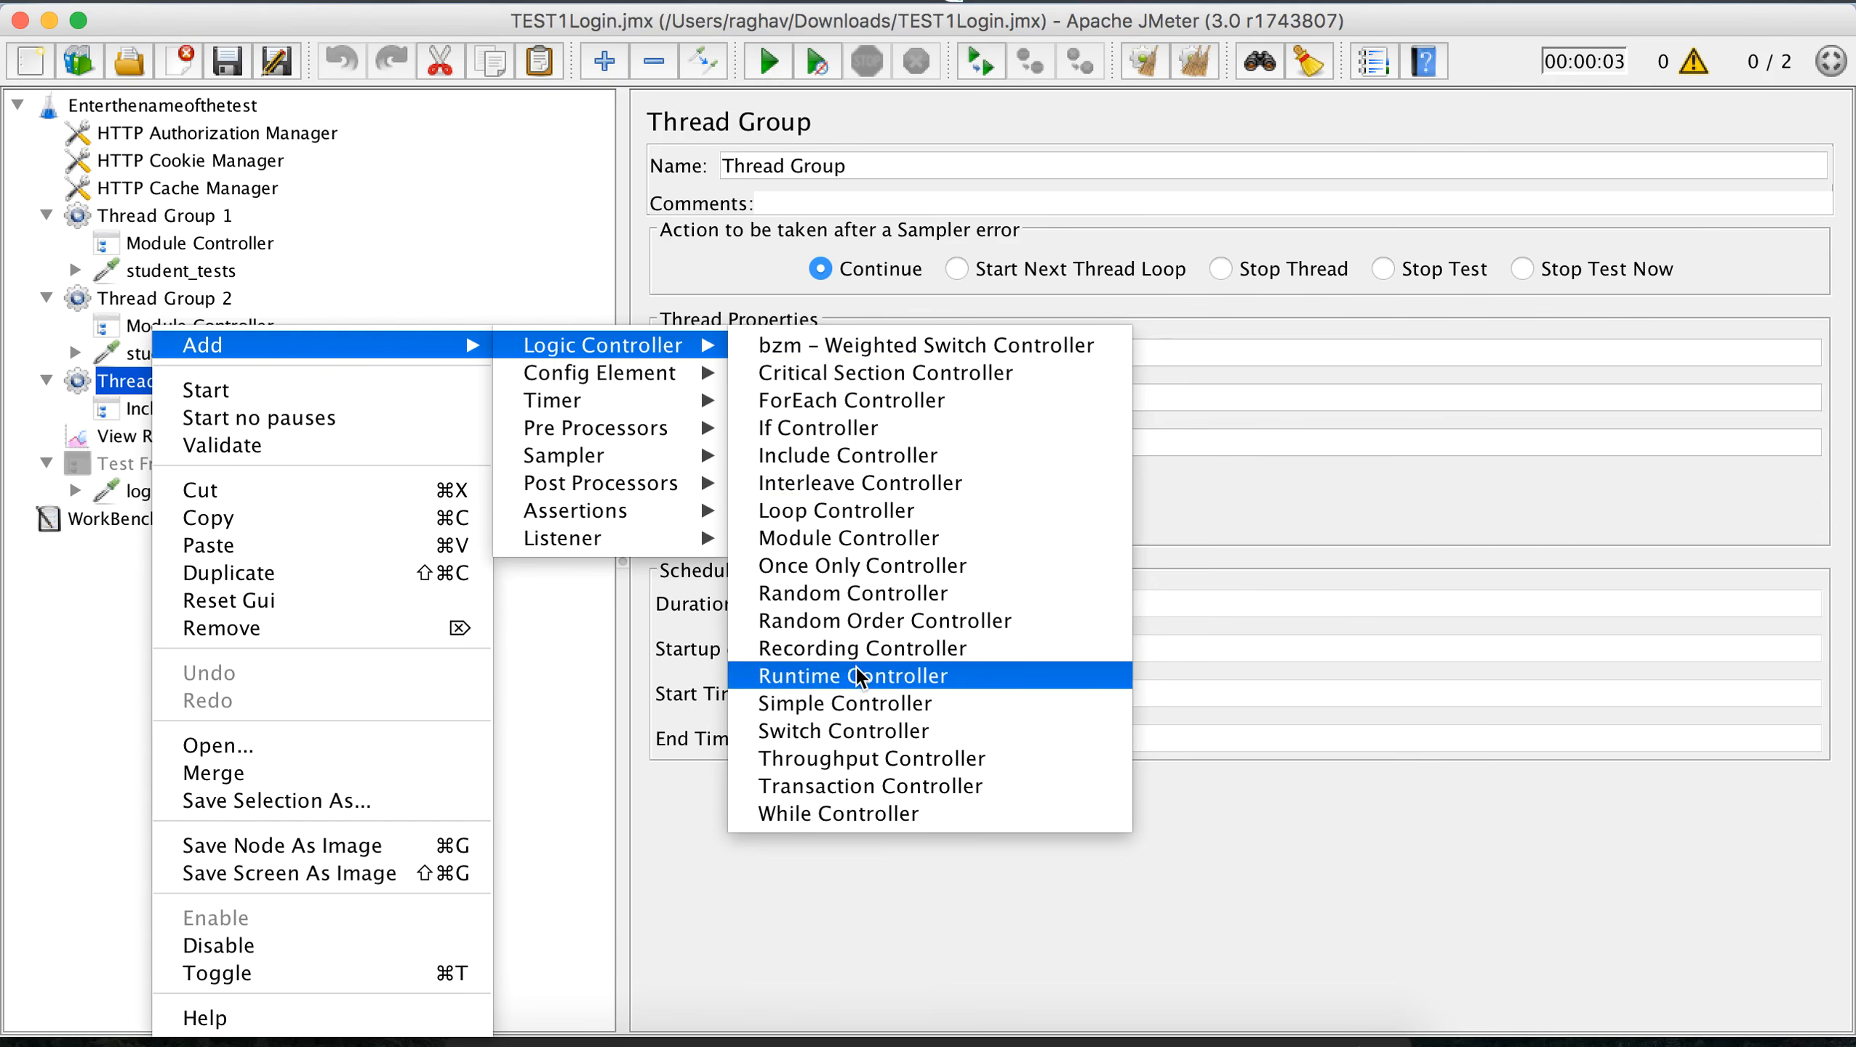
left_click(854, 704)
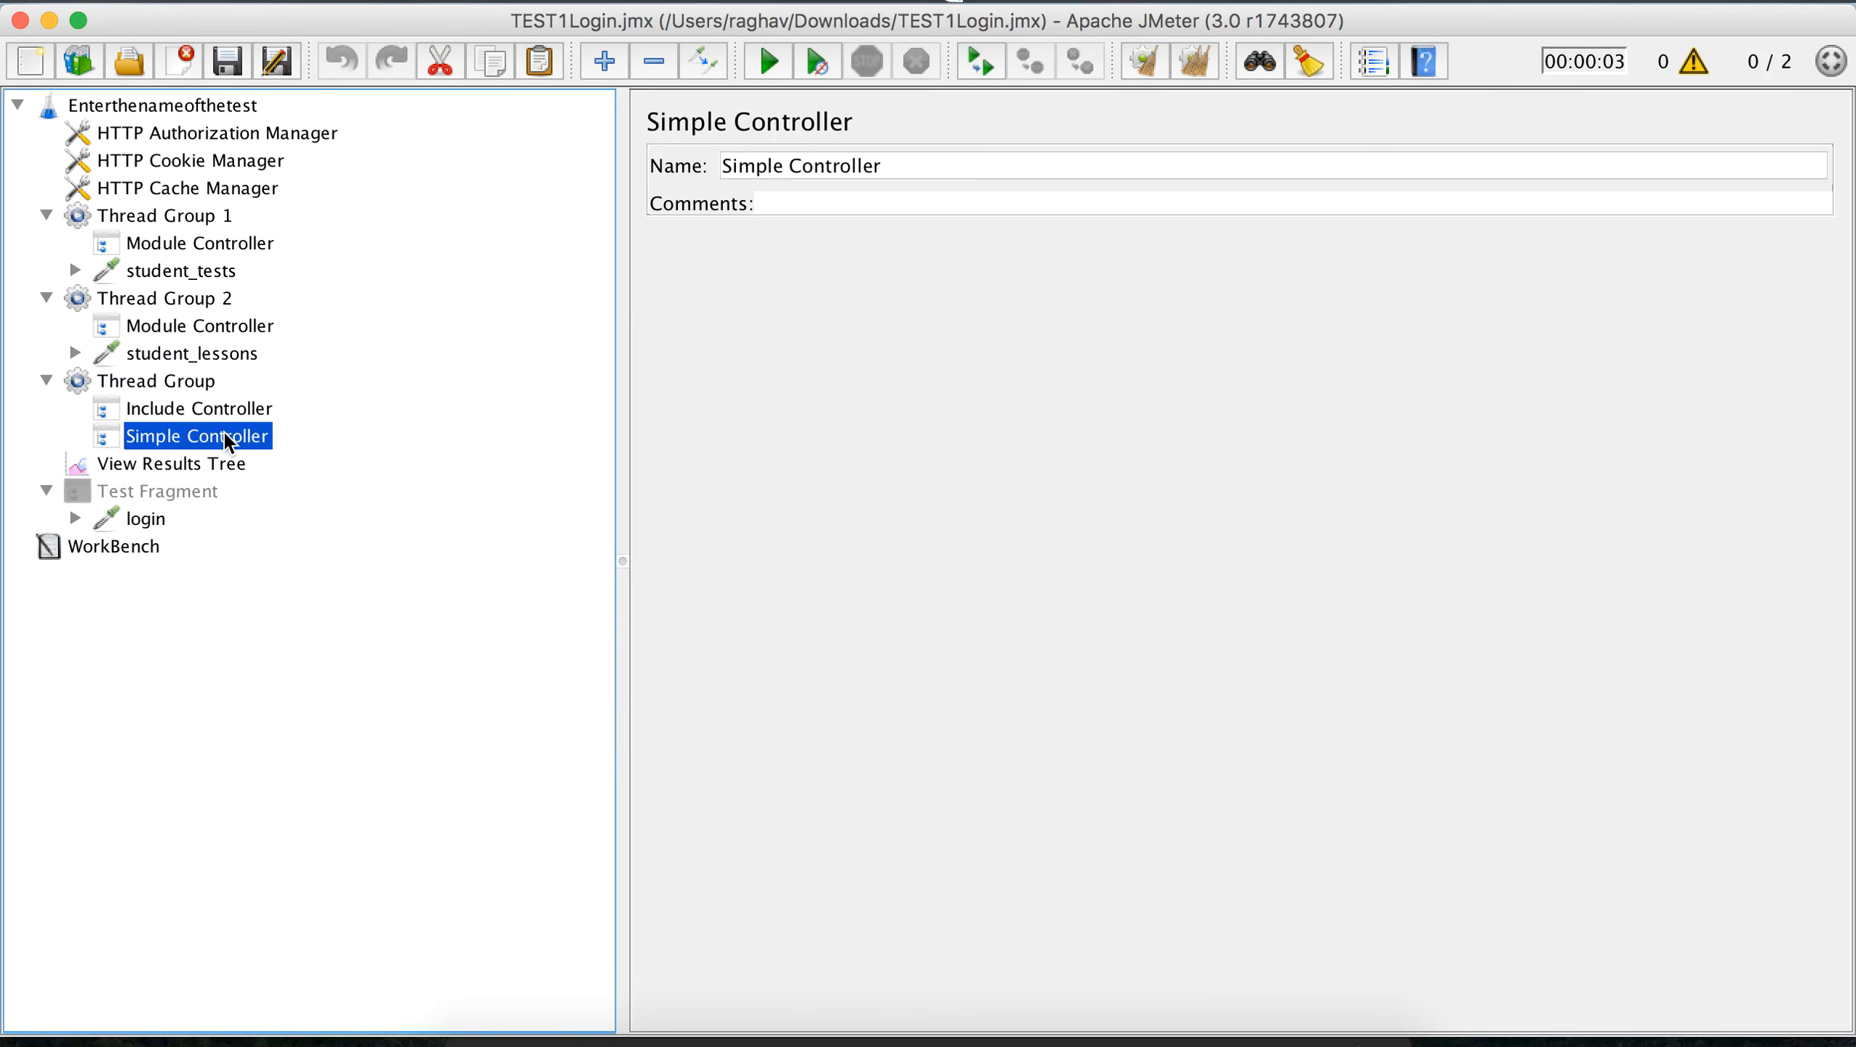
left_click_drag(223, 270, 250, 443)
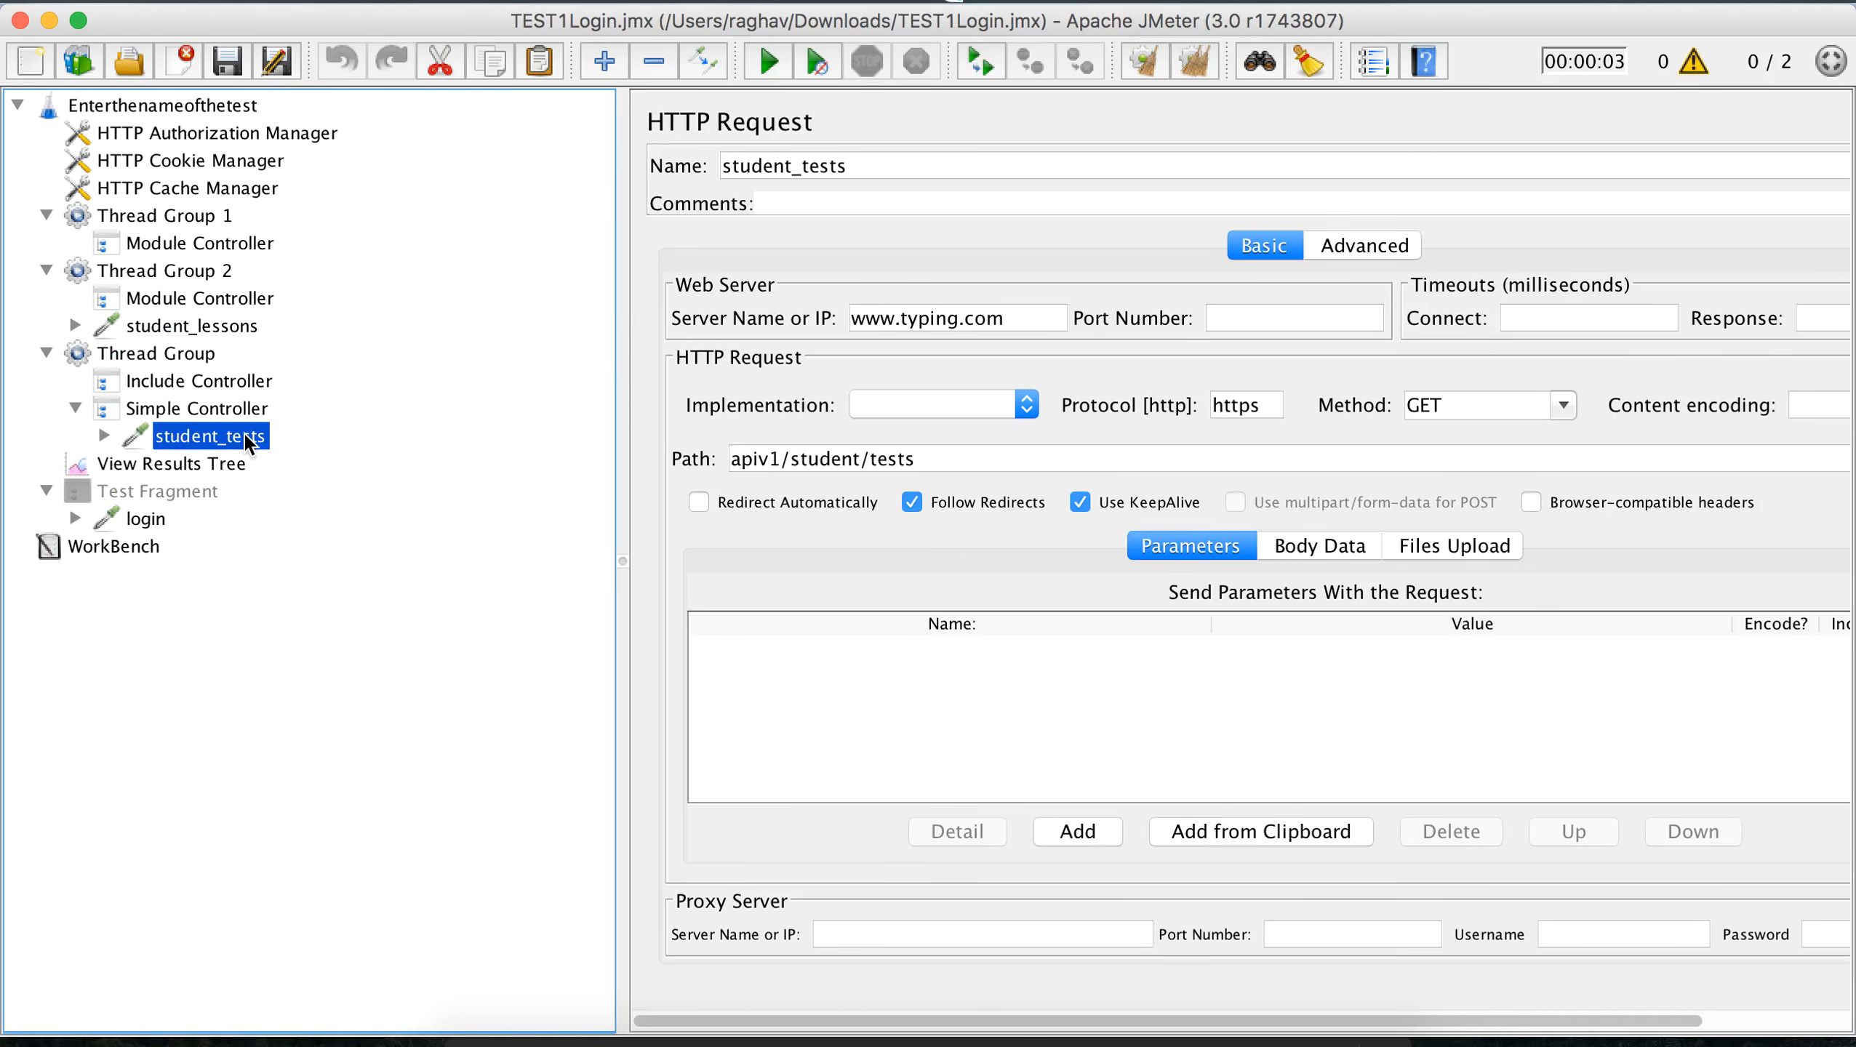
left_click_drag(215, 327, 235, 424)
Step: Disable Thread Group 1 and Thread Group 2, and collapse the Test Fragment in the tree
left_click(170, 217)
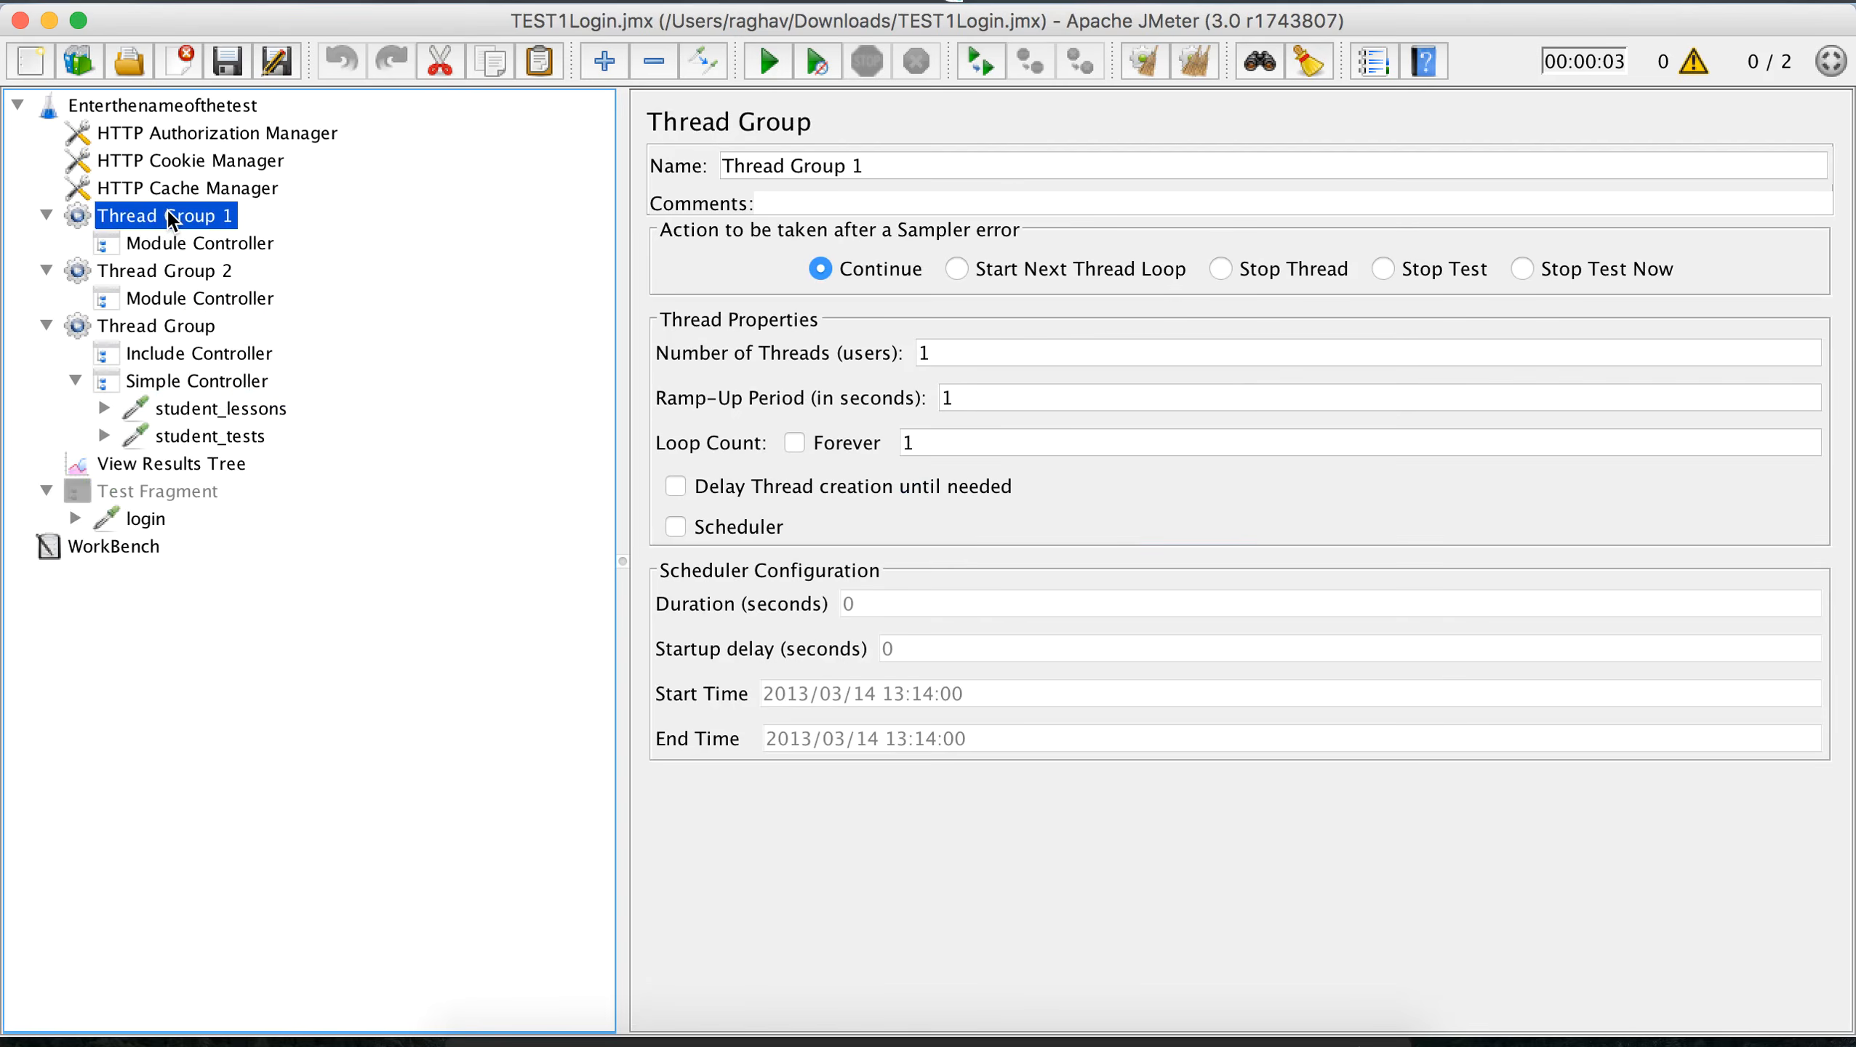
right_click(169, 213)
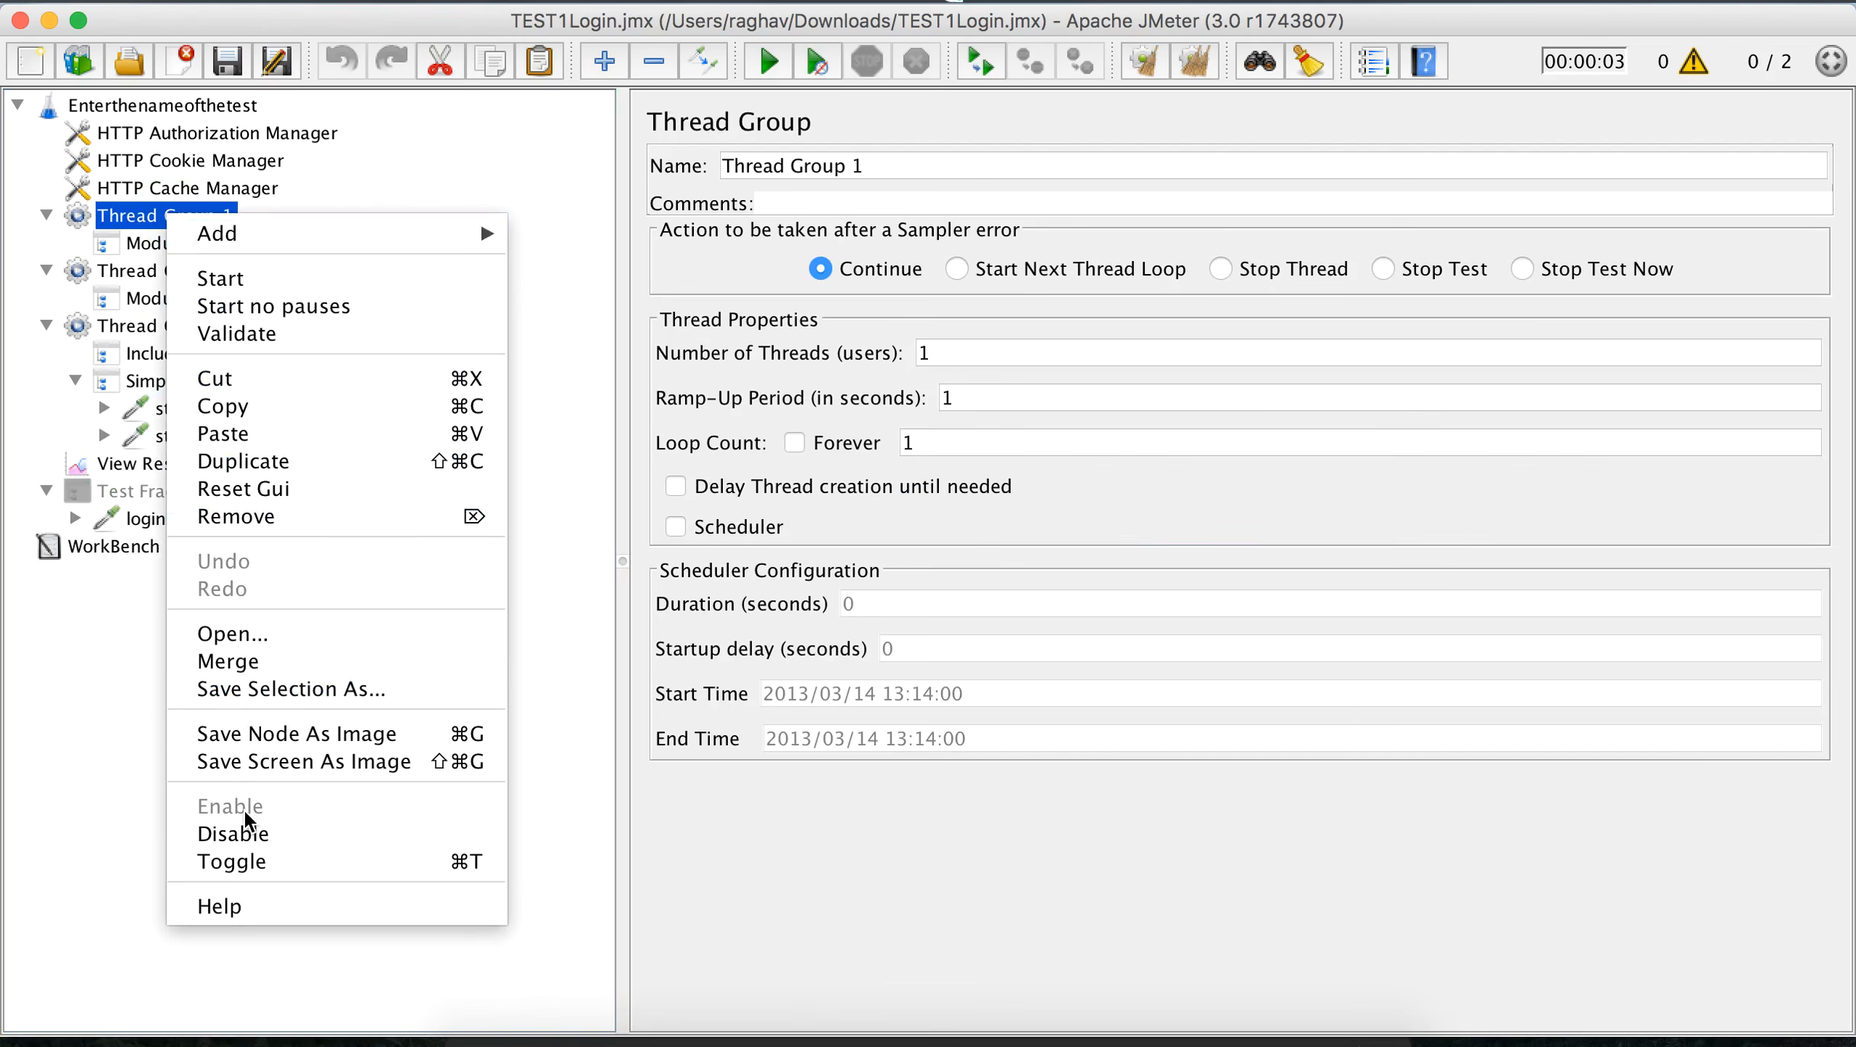
left_click(246, 833)
left_click(187, 273)
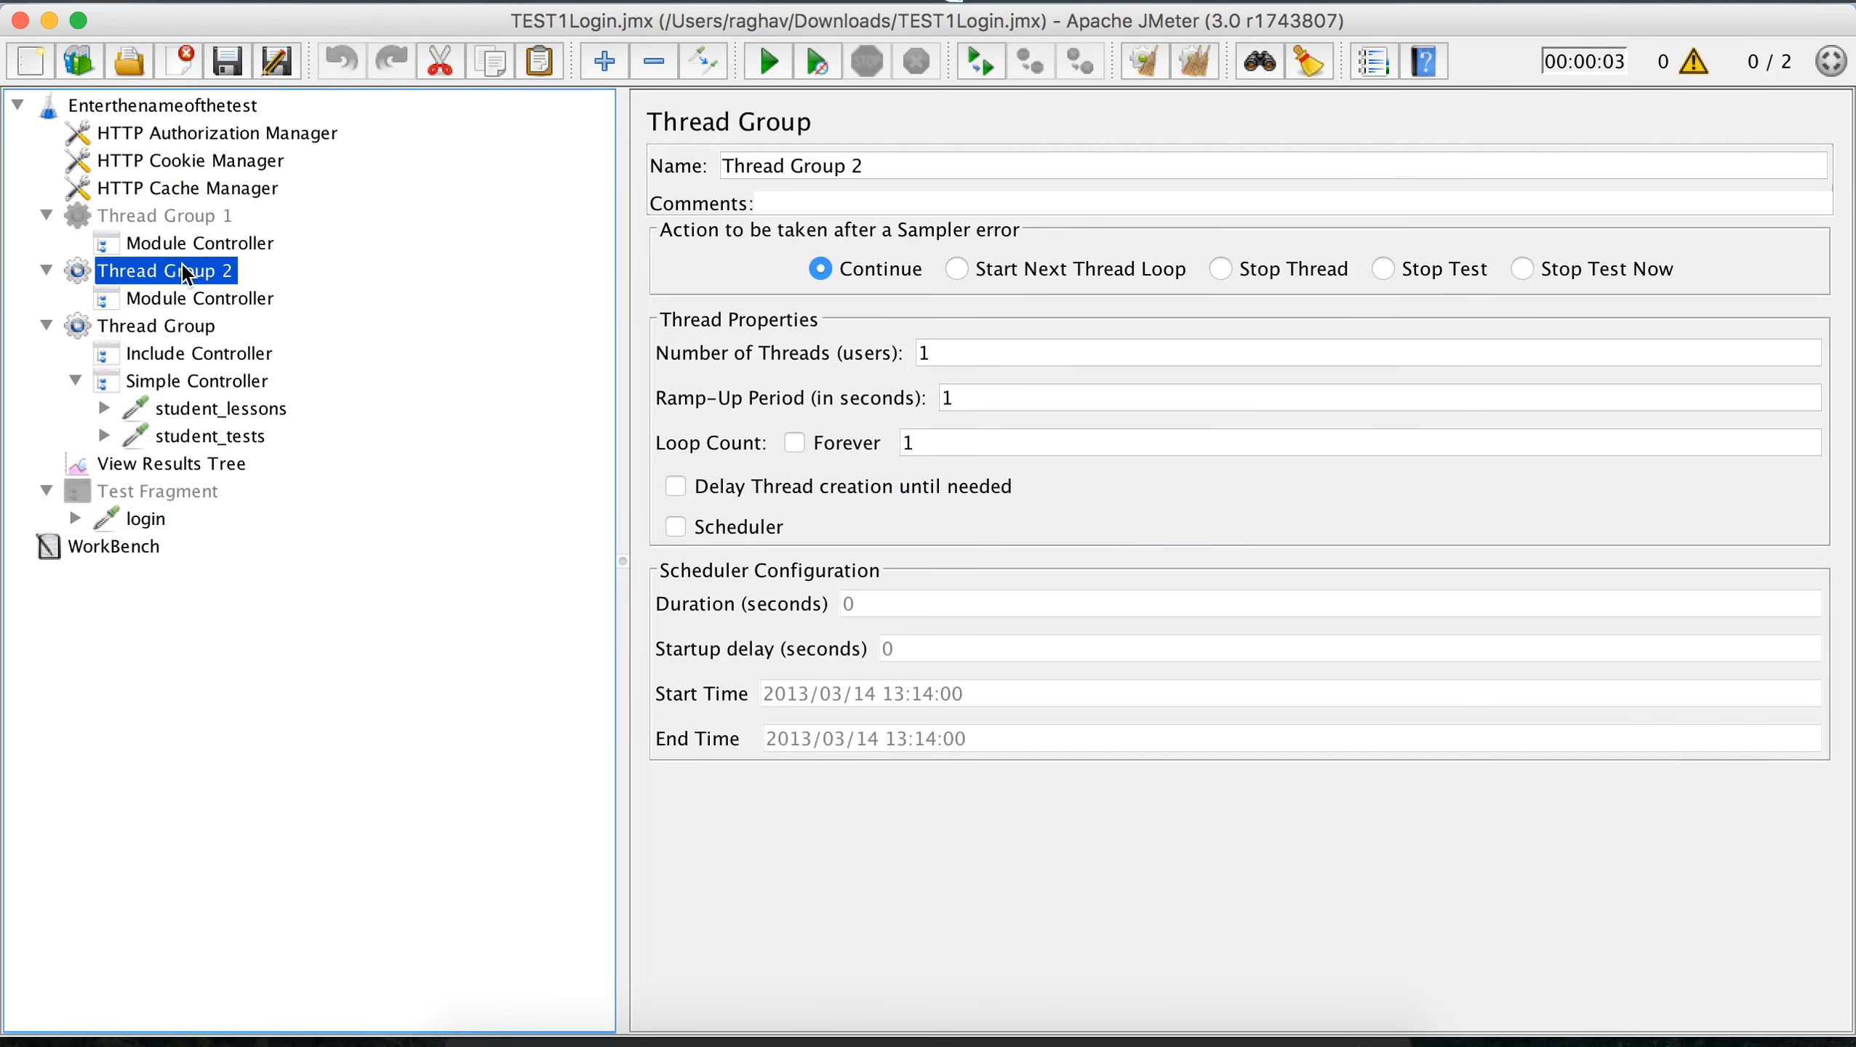
right_click(187, 273)
left_click(246, 880)
left_click(46, 490)
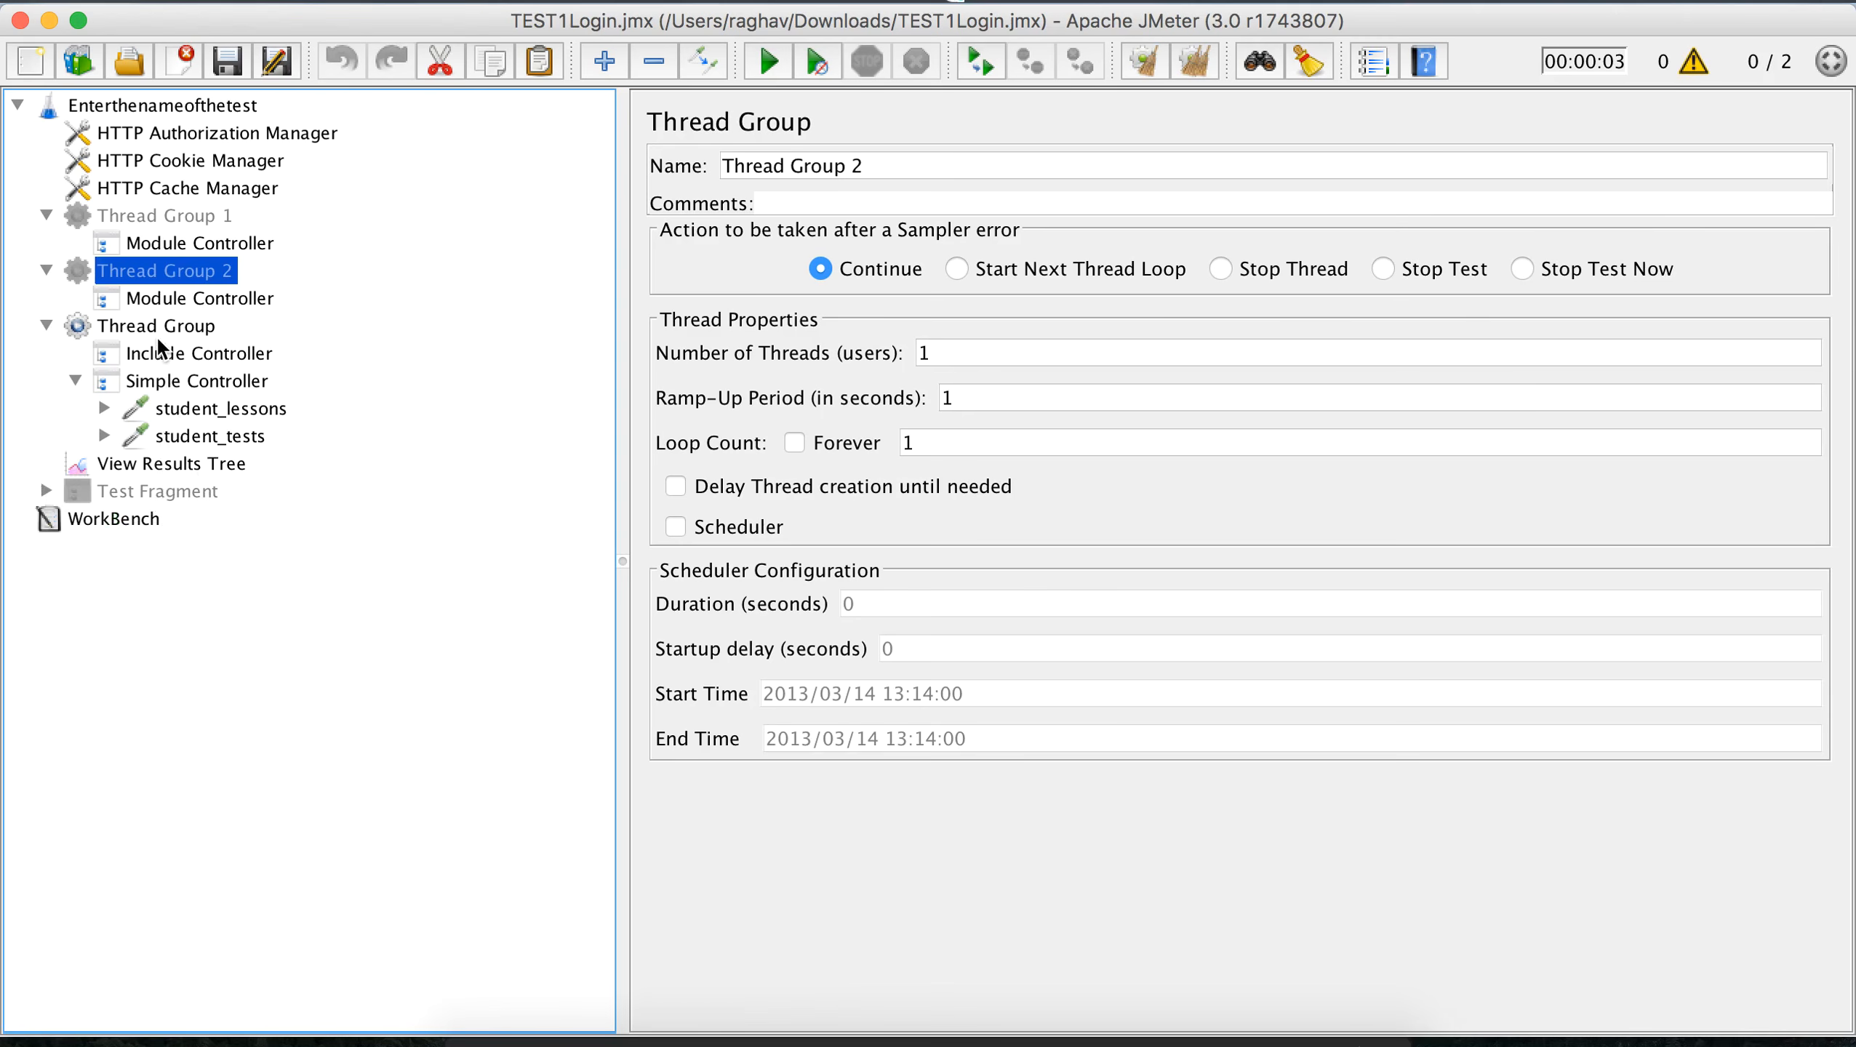
Step: Review the Include Controller's file and the Simple Controller's student_lessons and student_tests requests, and open View Results Tree
left_click(168, 353)
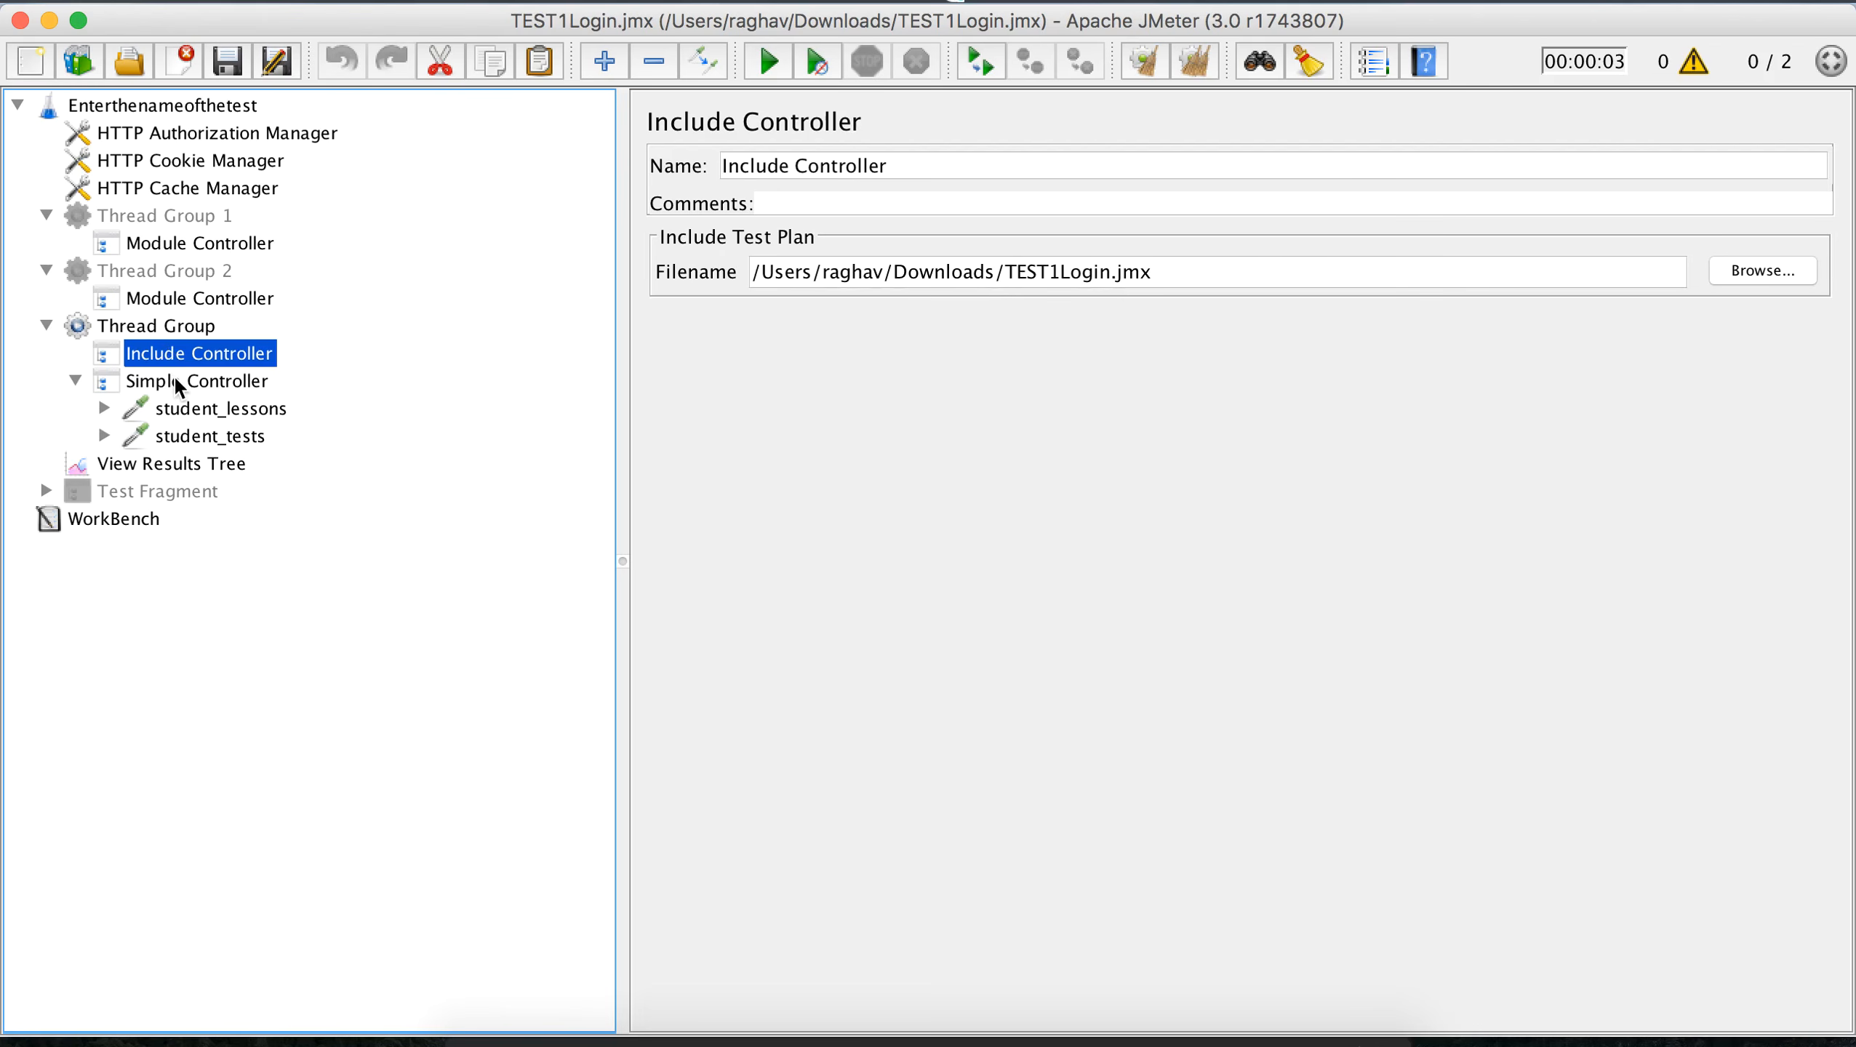
left_click(192, 409)
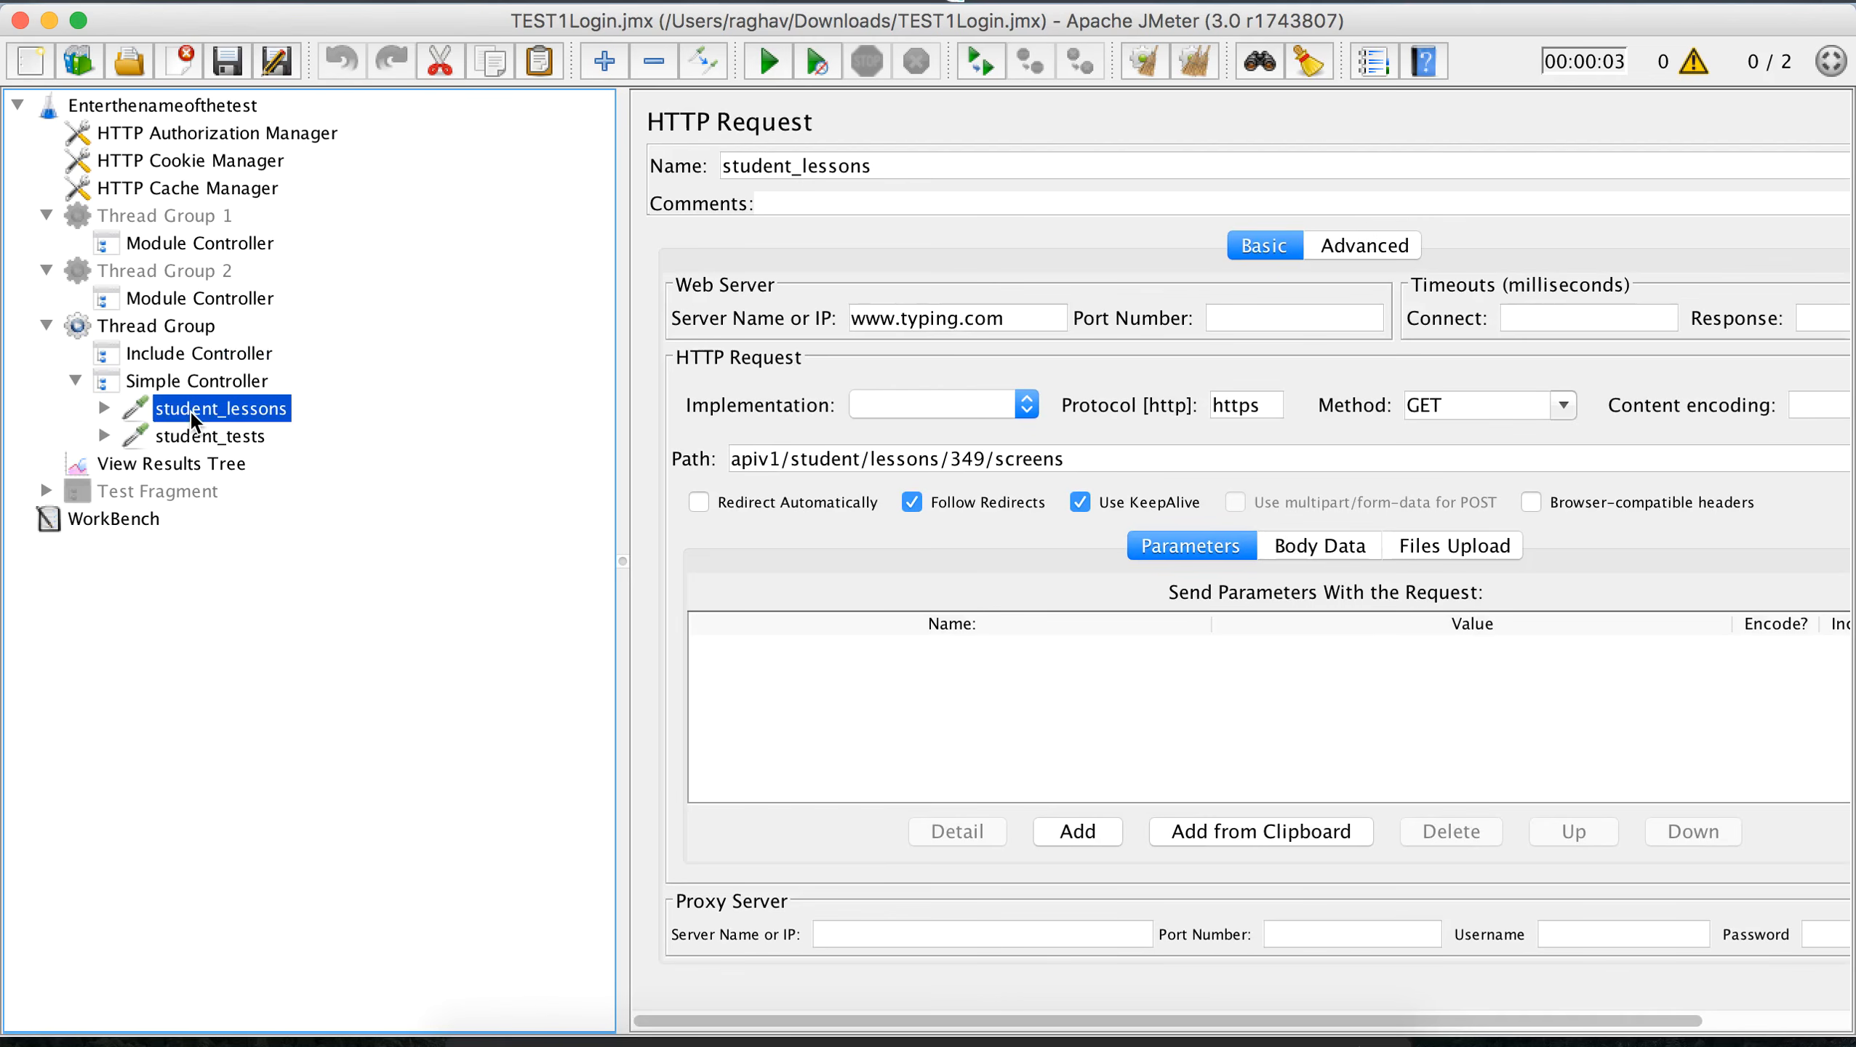
left_click(197, 439)
left_click(193, 380)
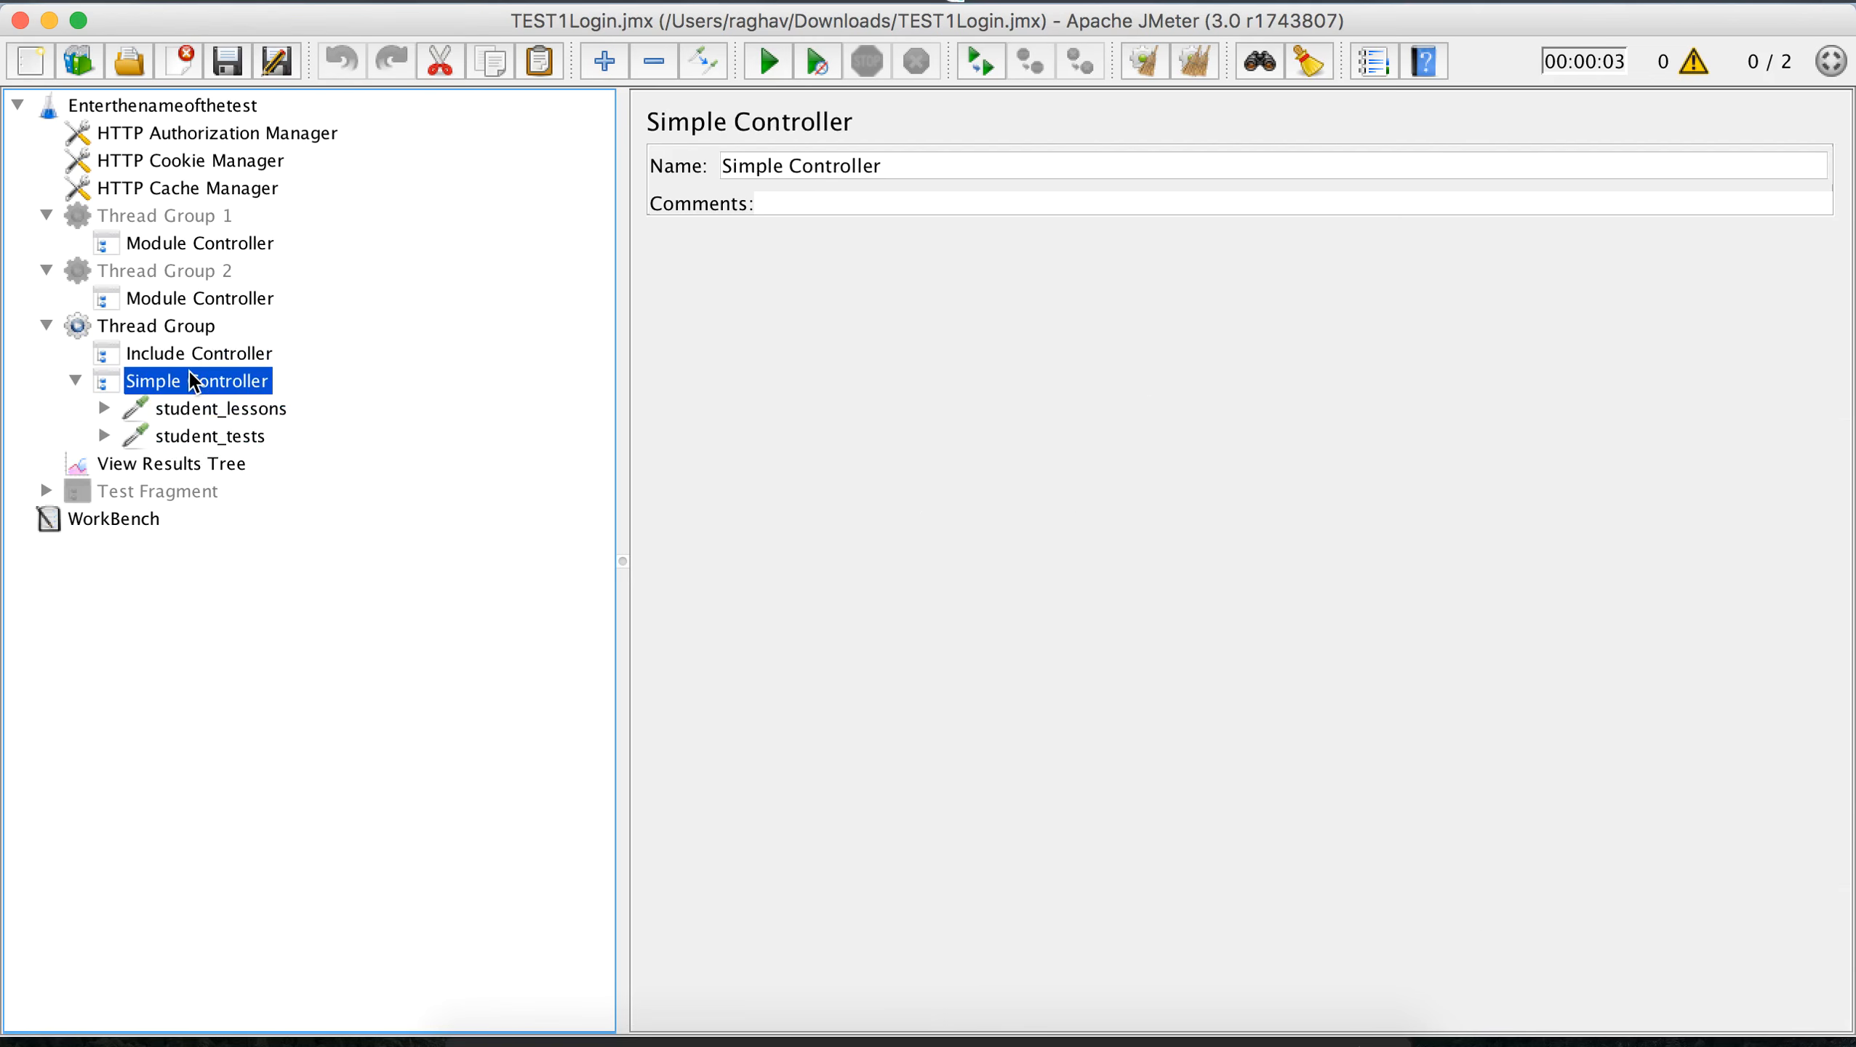
left_click(132, 463)
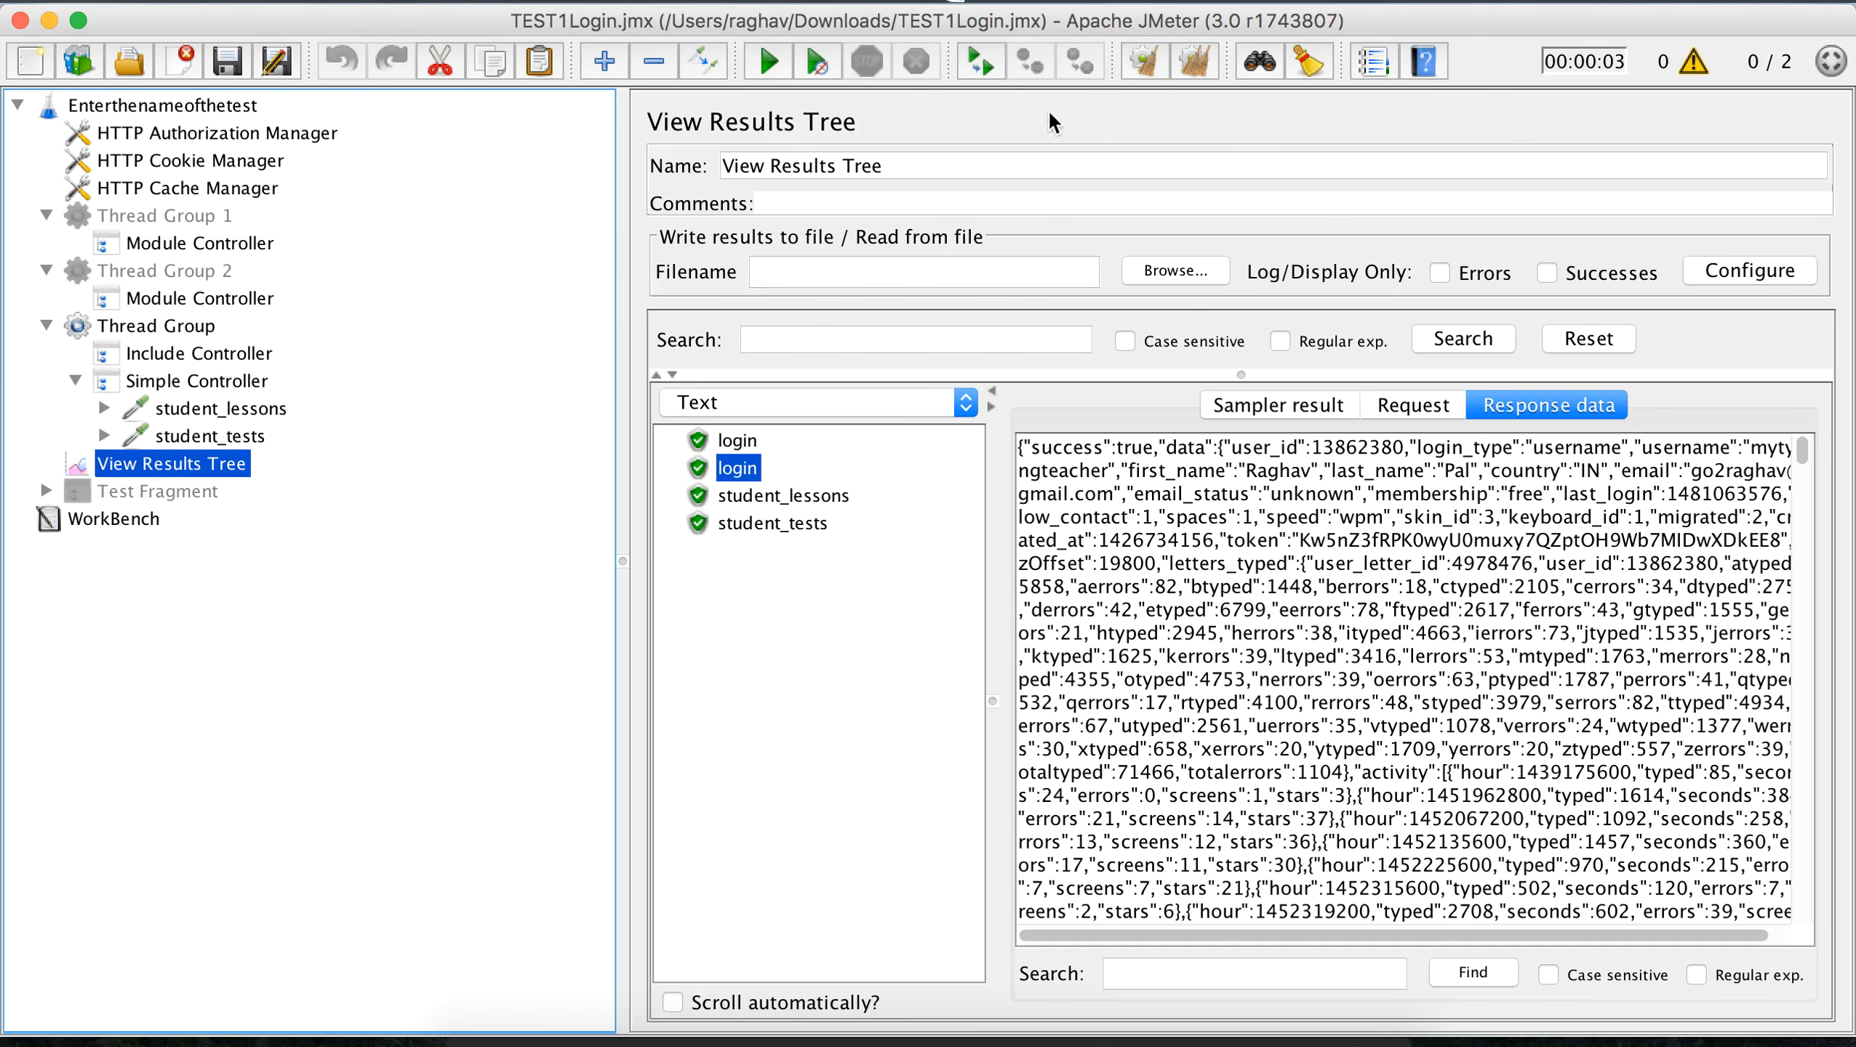
Step: Run the test plan with the previous results cleared and check the response data of the login, student_lessons and student_tests samples
left_click(1199, 62)
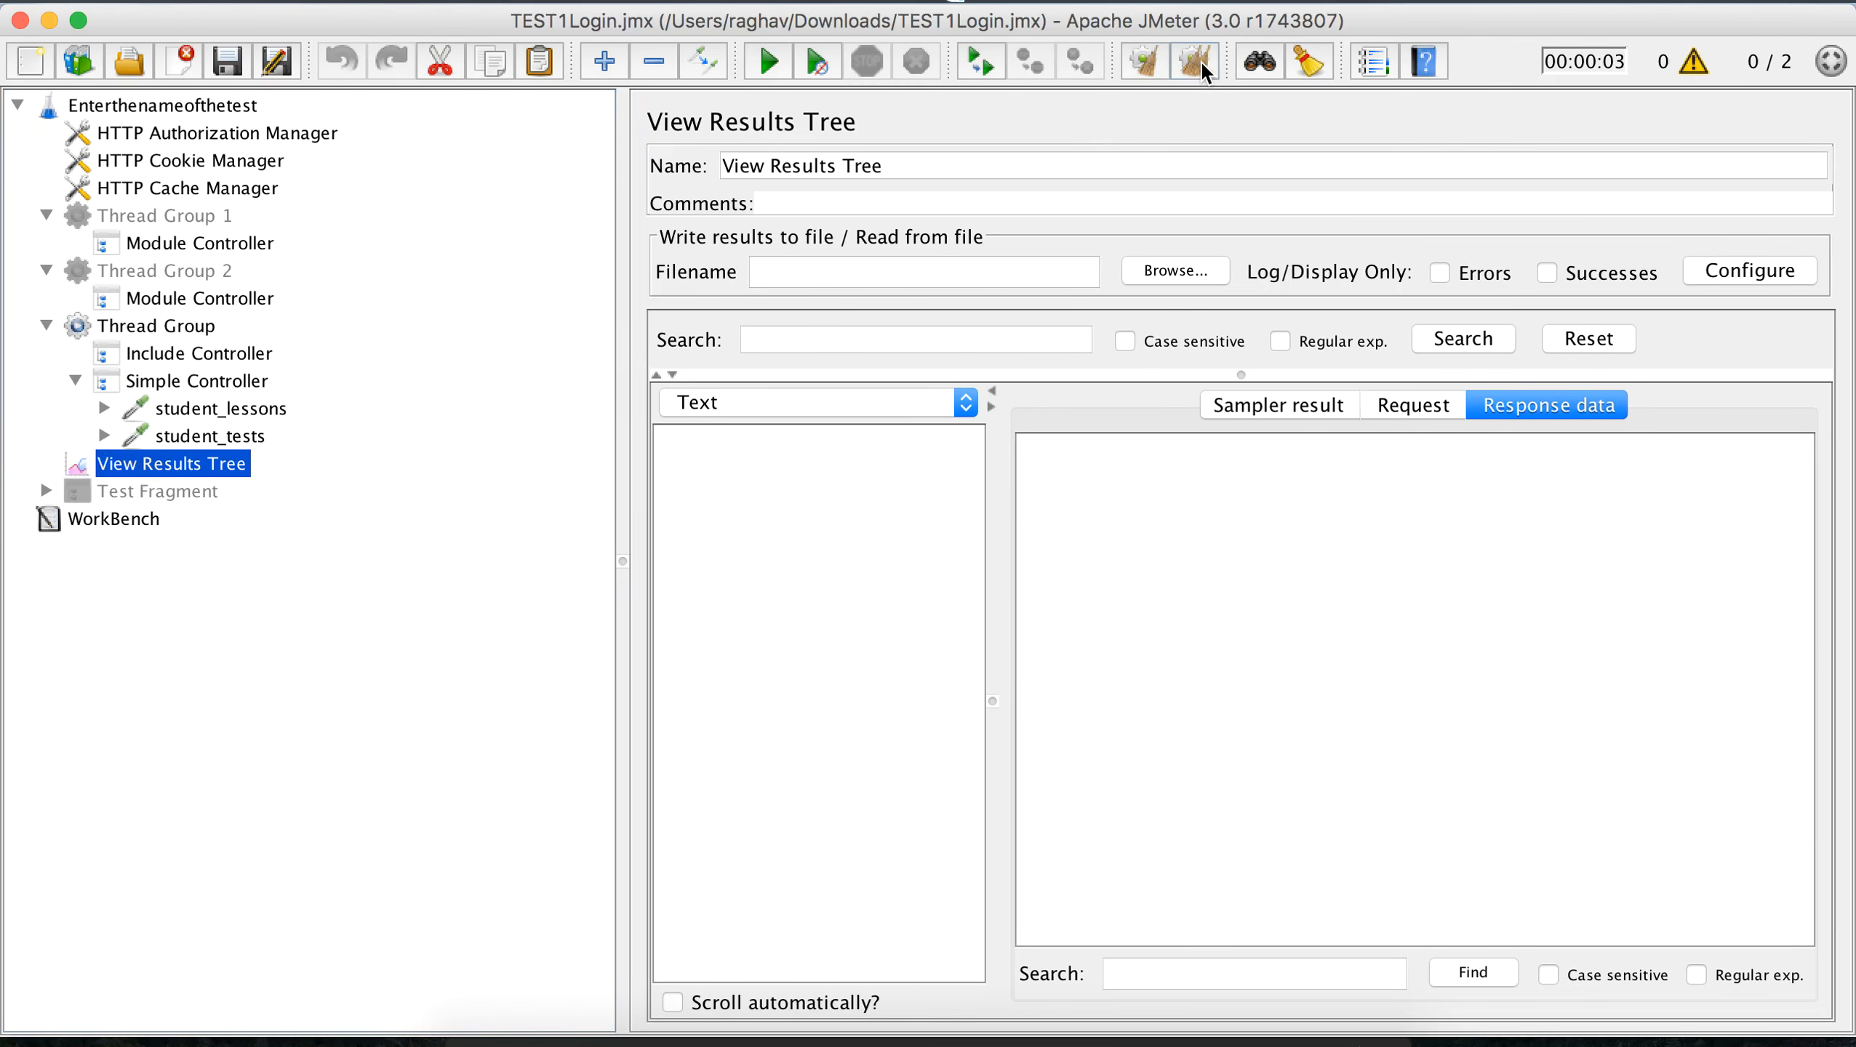
left_click(770, 65)
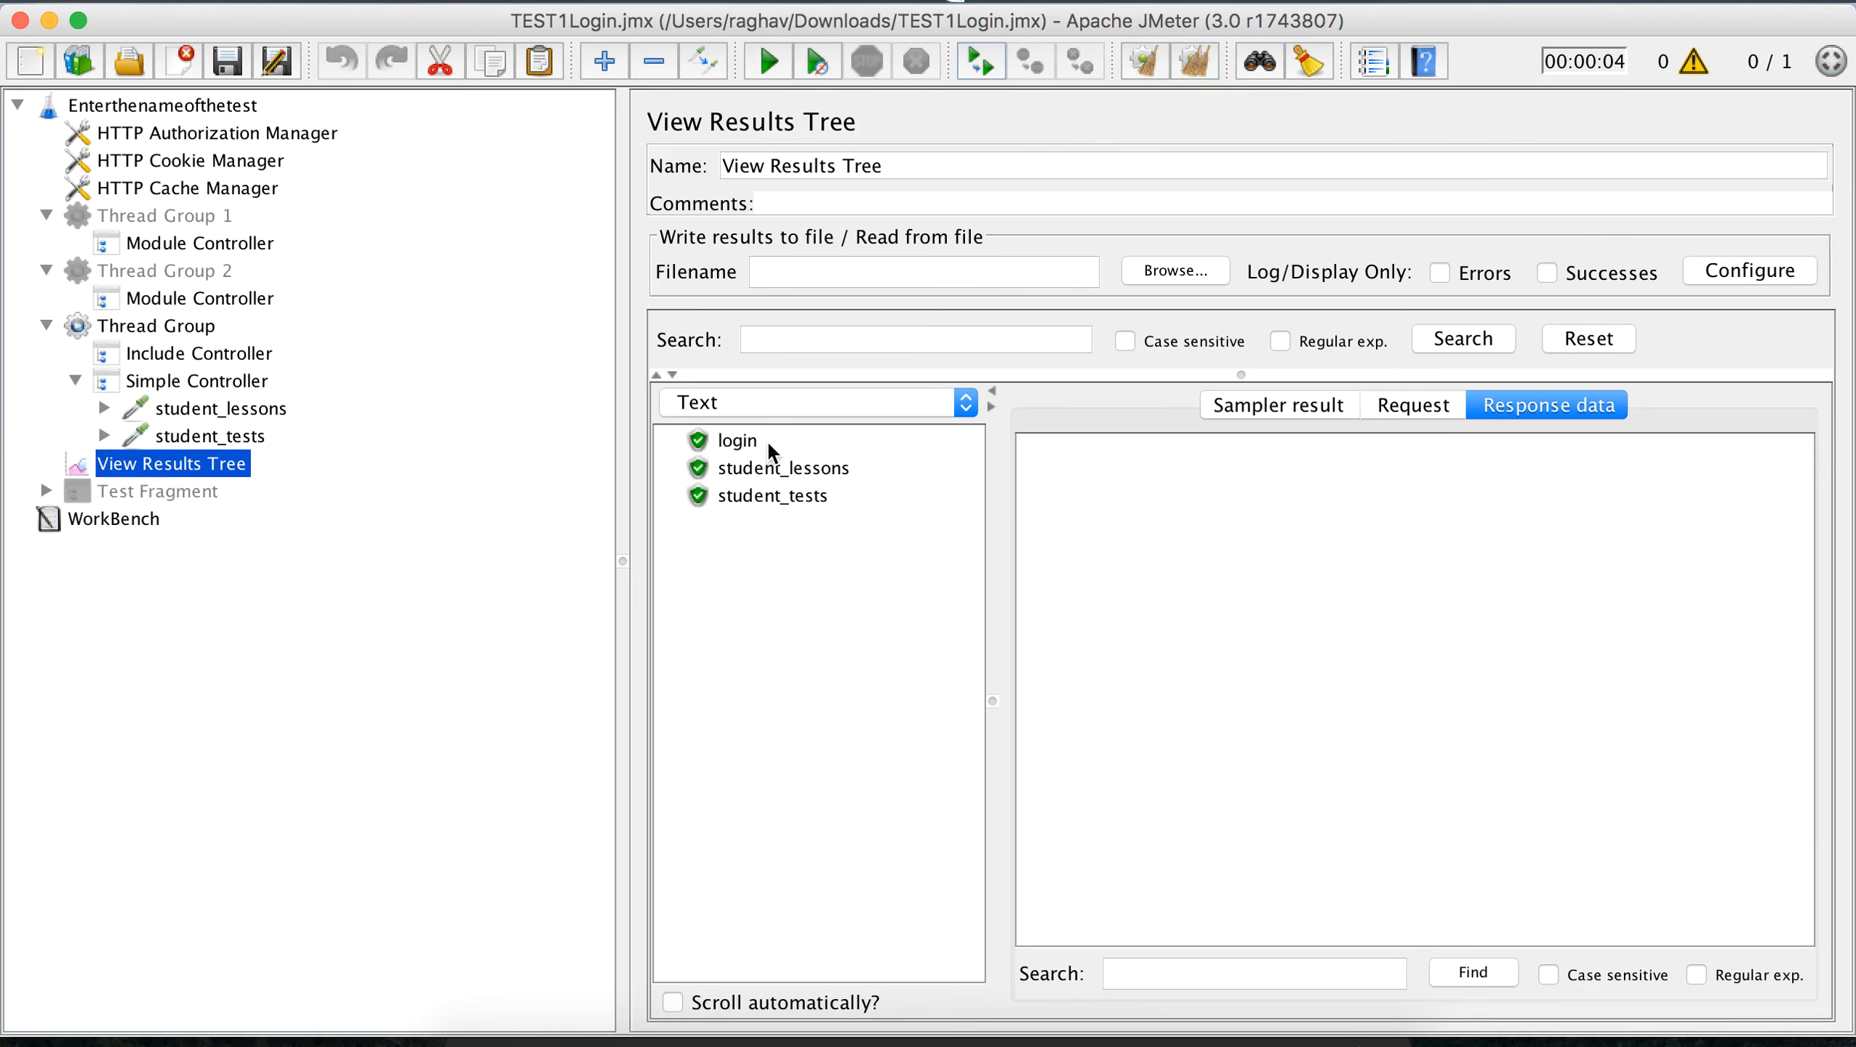
left_click(767, 467)
left_click(766, 497)
left_click(735, 447)
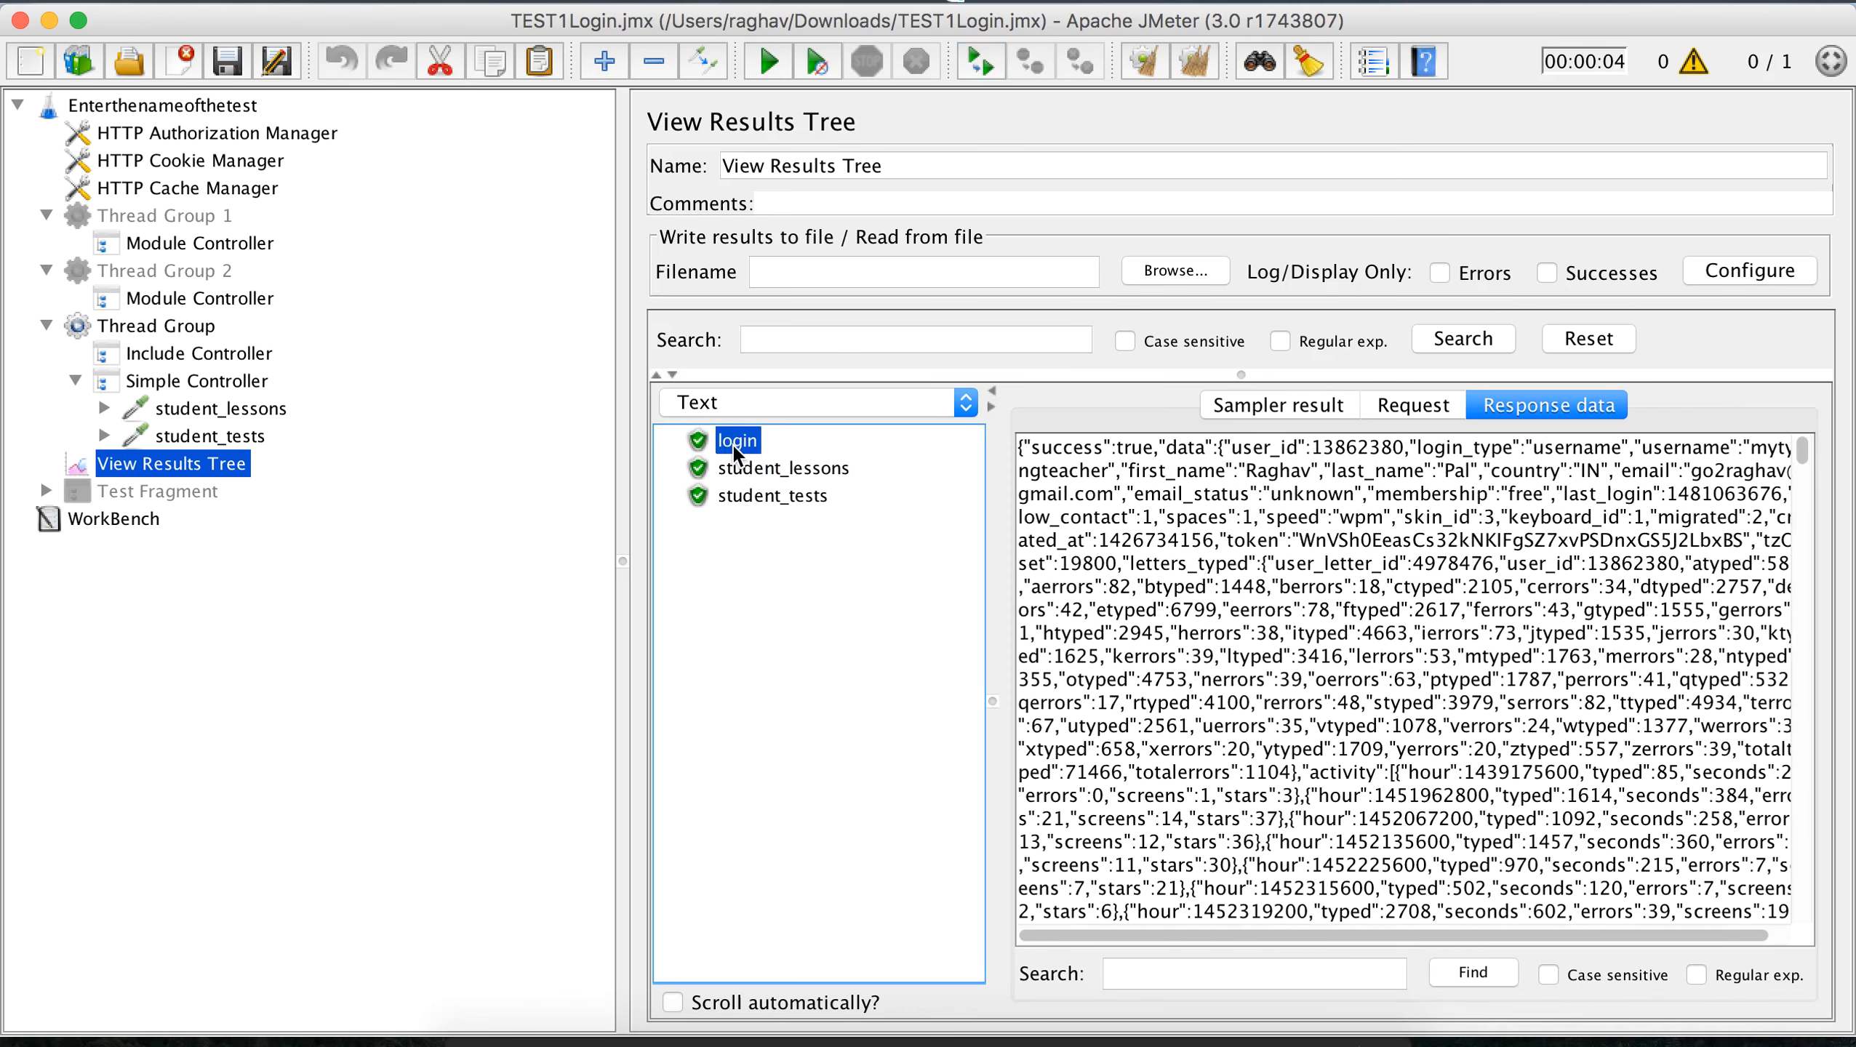
left_click(761, 477)
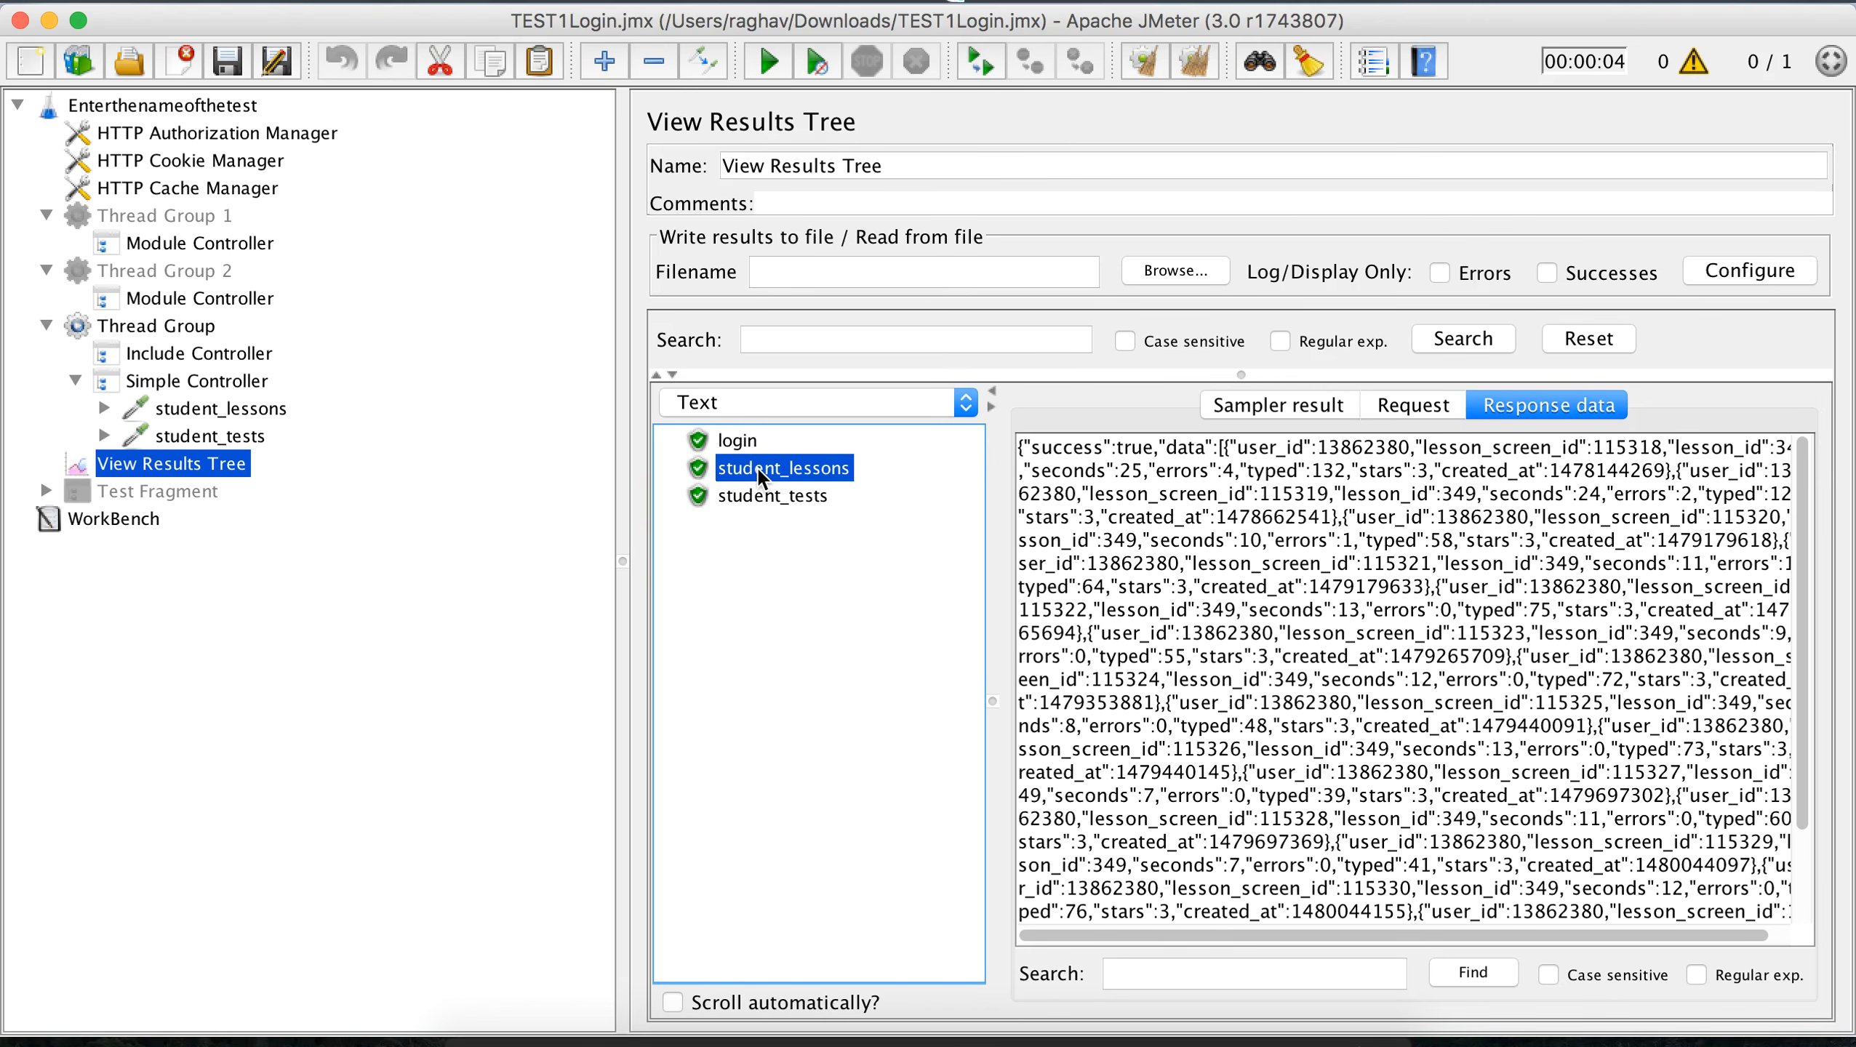
Step: Switch to the Jmeter.rtf notes in TextEdit and review the tutorial outline on Module Controller and Include Controller
key("ctrl+Left")
key("ctrl+Up")
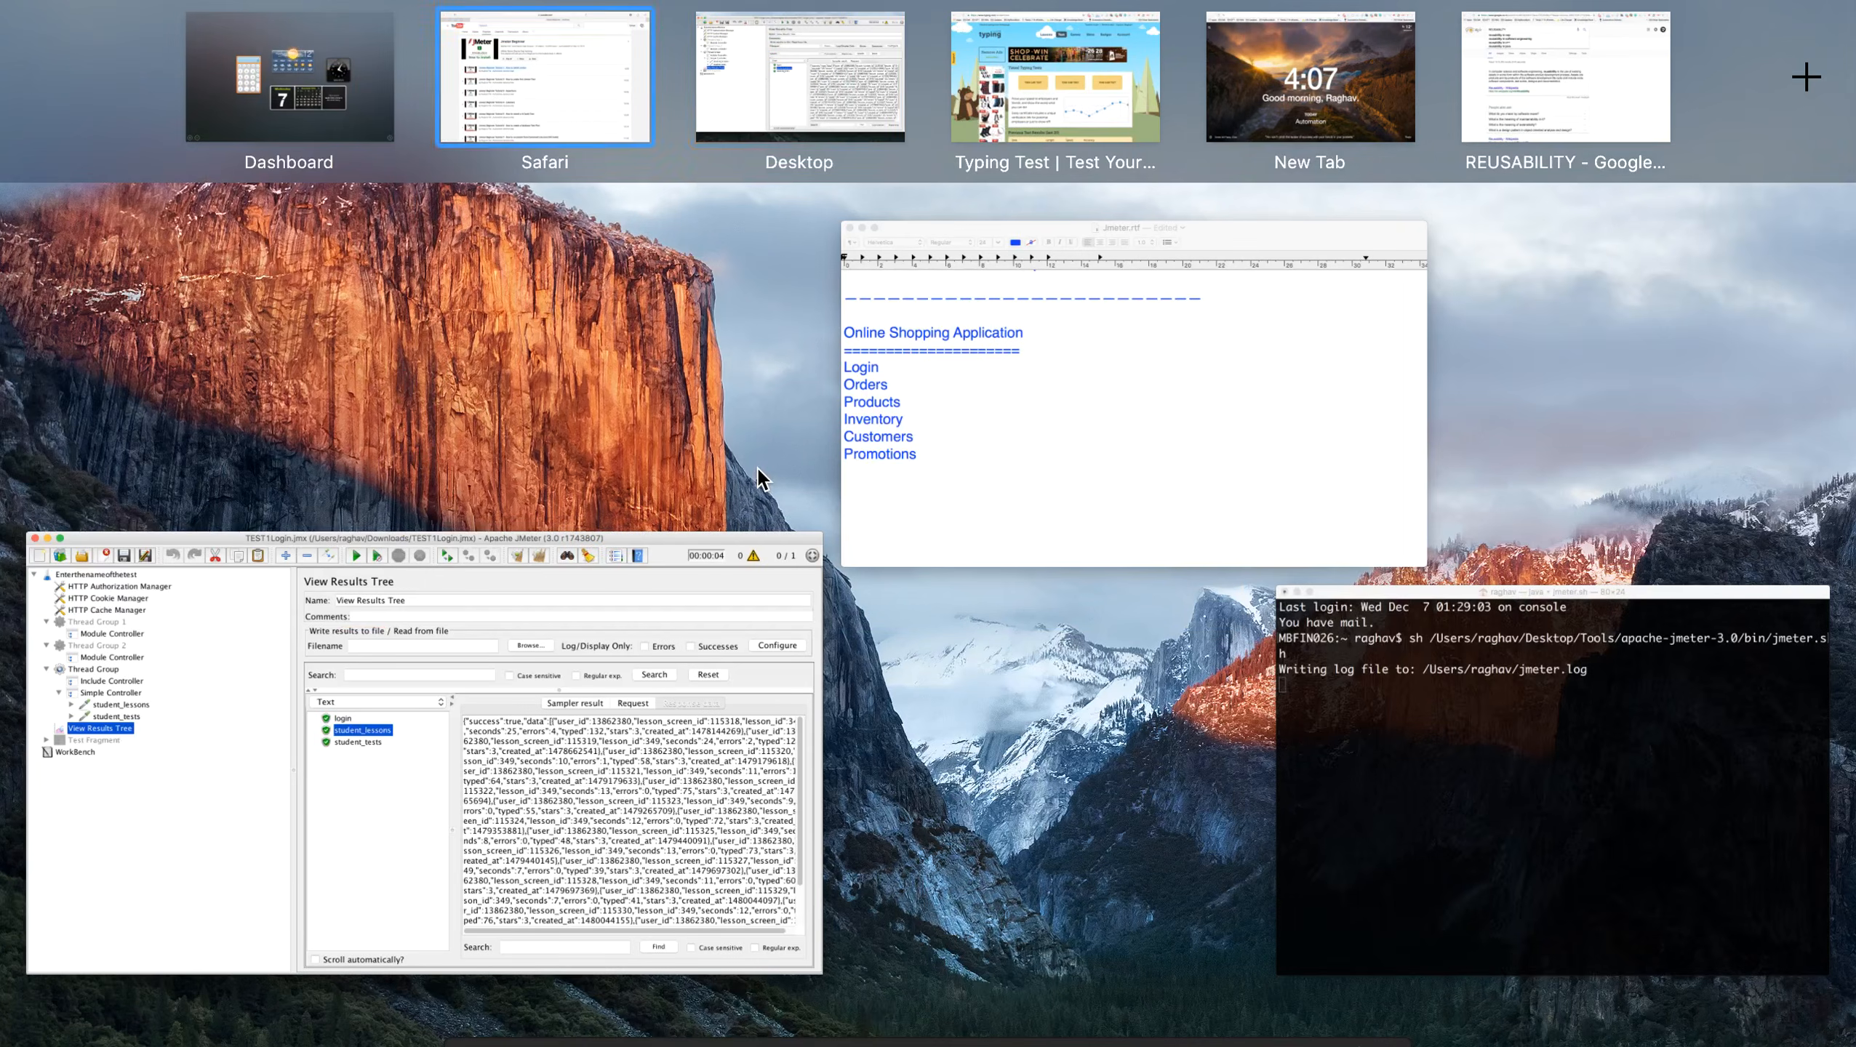
left_click(1072, 335)
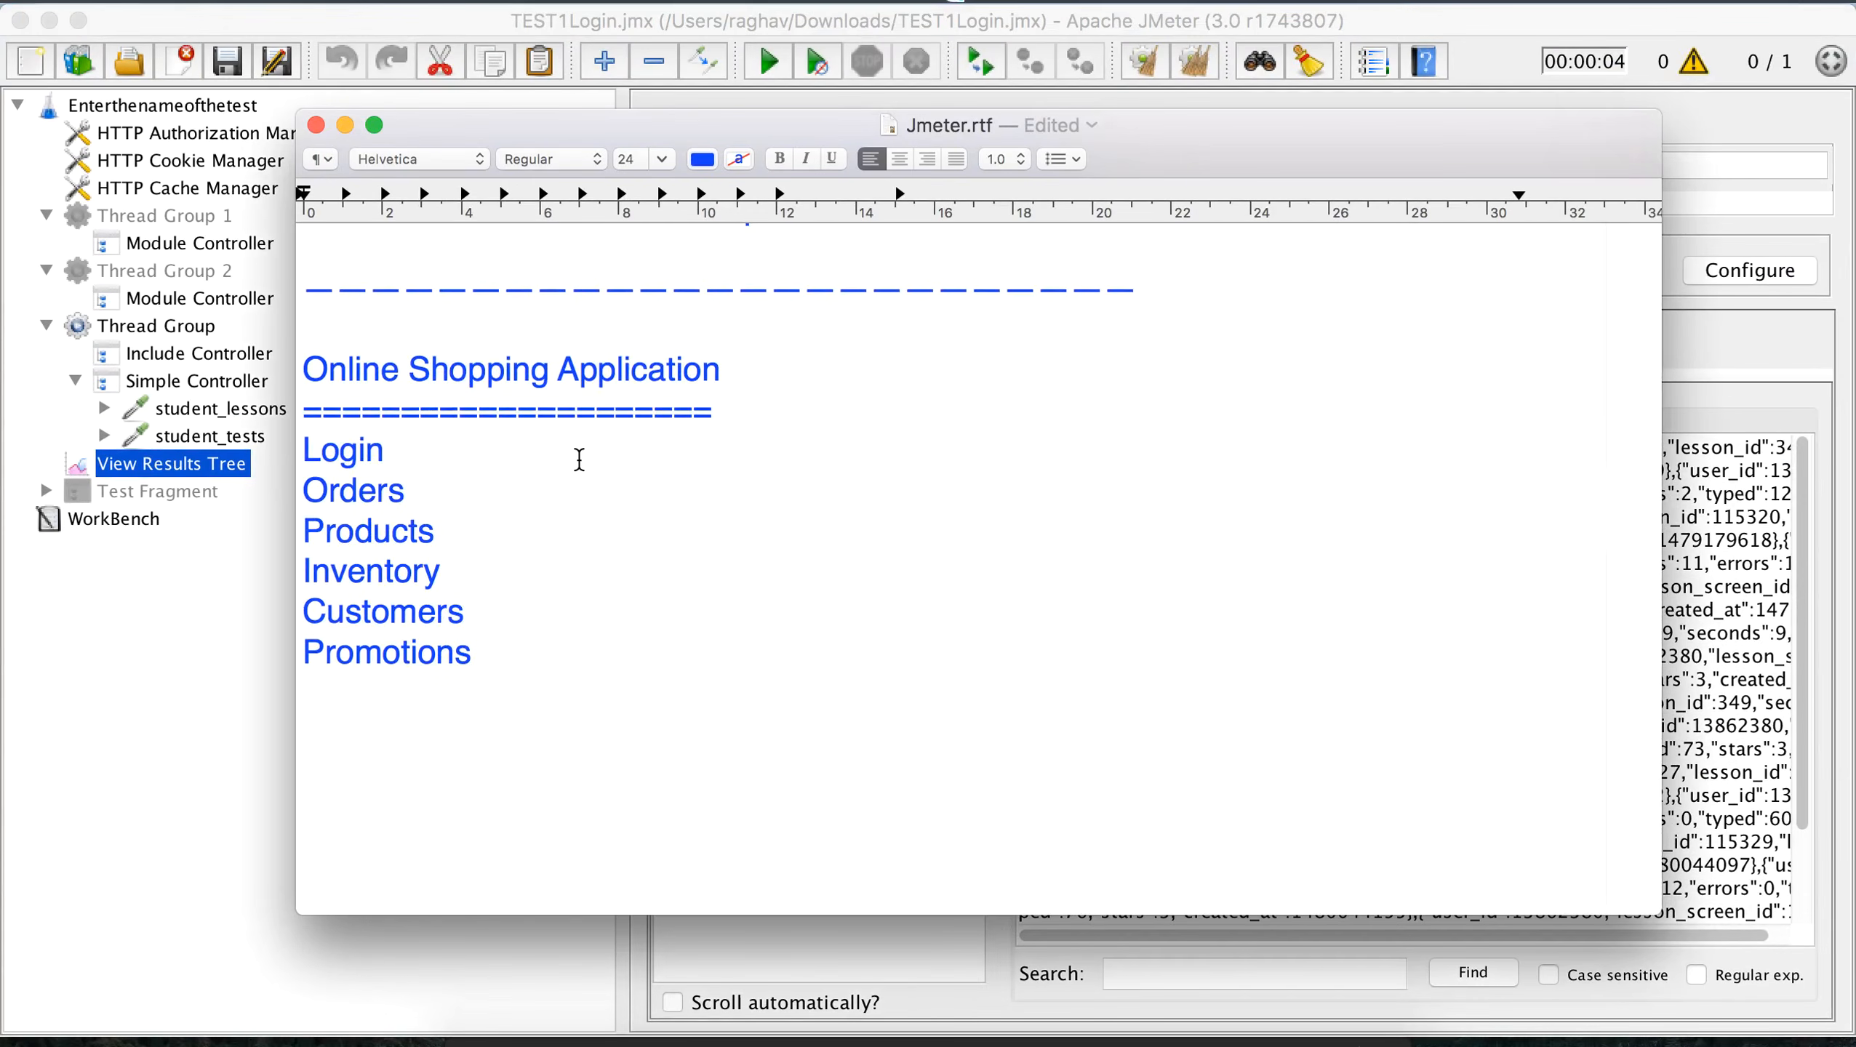
scroll(579, 460, "up", 5)
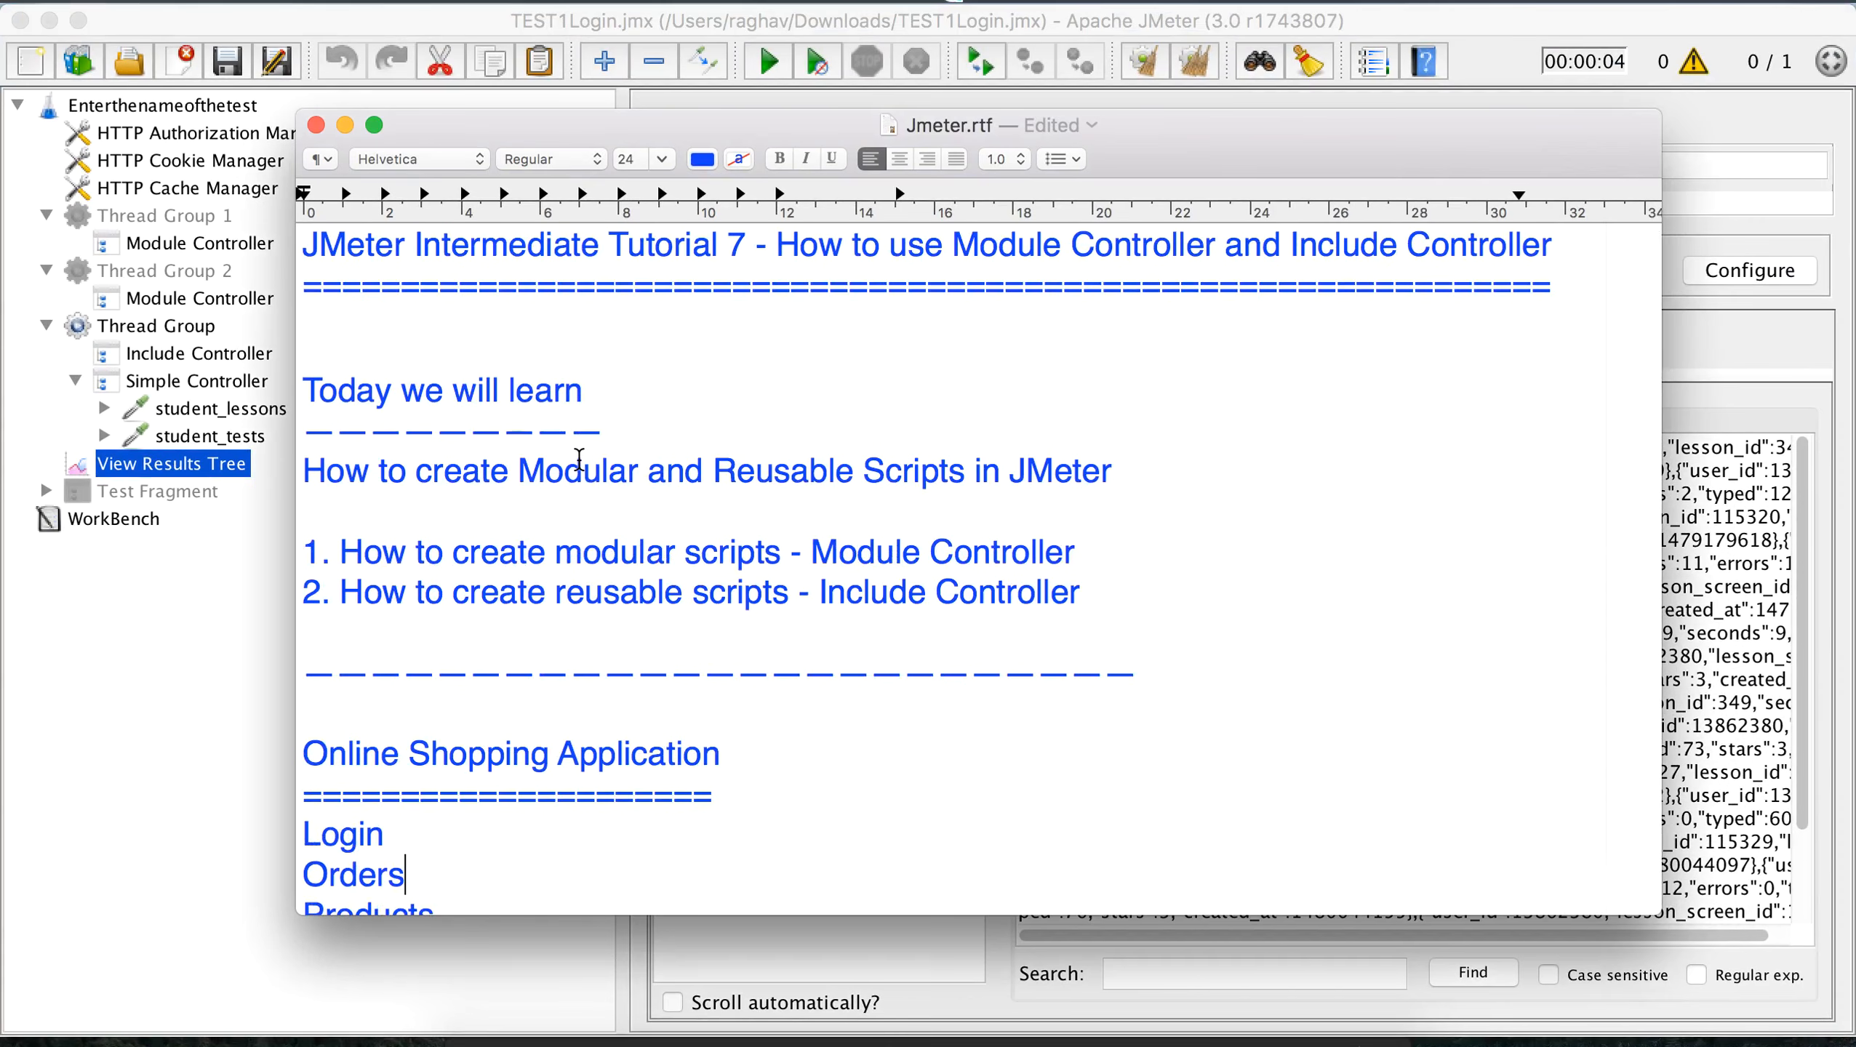